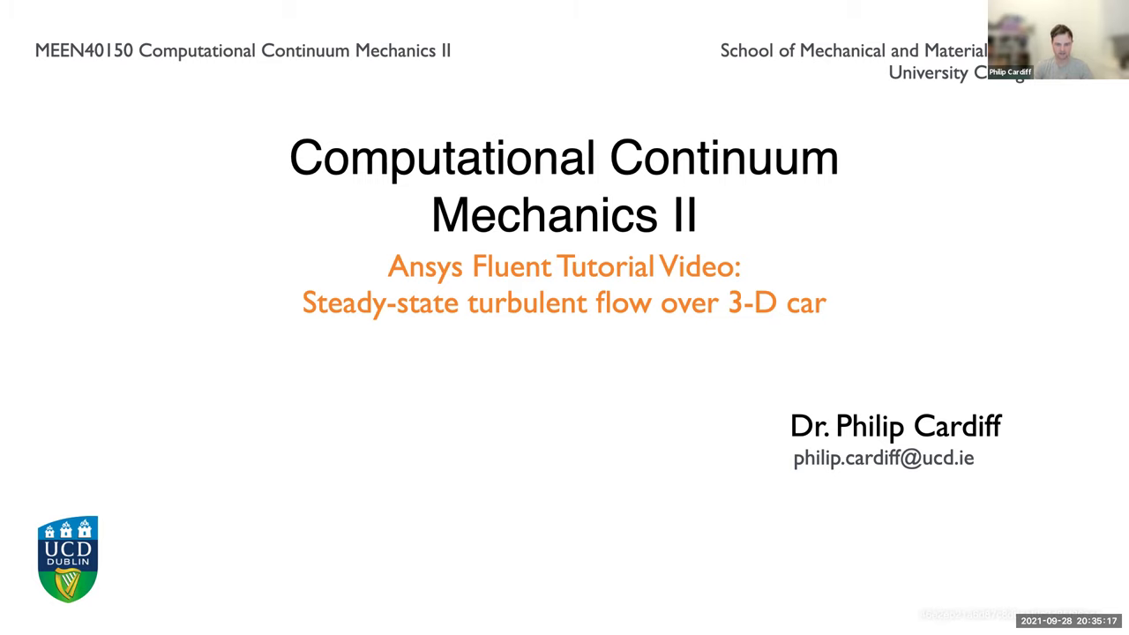
Exit the Keynote slideshow to the 'Computational Continuum Mechanics II' title slide editing view.
{"action": "key", "text": "Escape"}
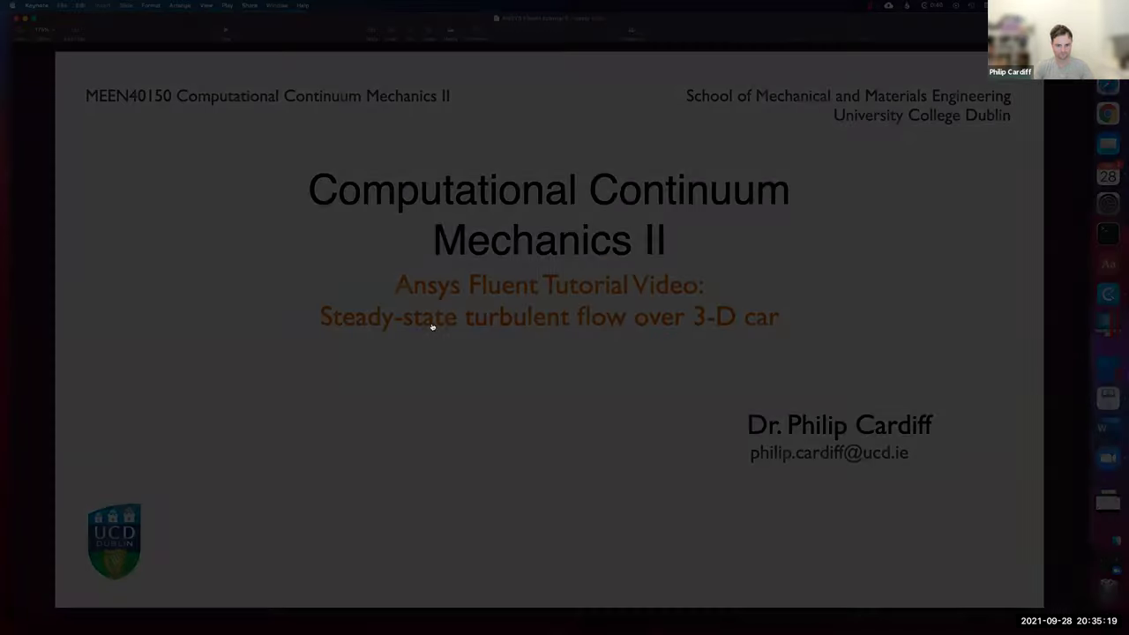
Add a Fluid Flow (Fluent) system named steadyStateCar in Workbench and edit its Geometry in SpaceClaim.
{"action": "key", "text": "super+Tab"}
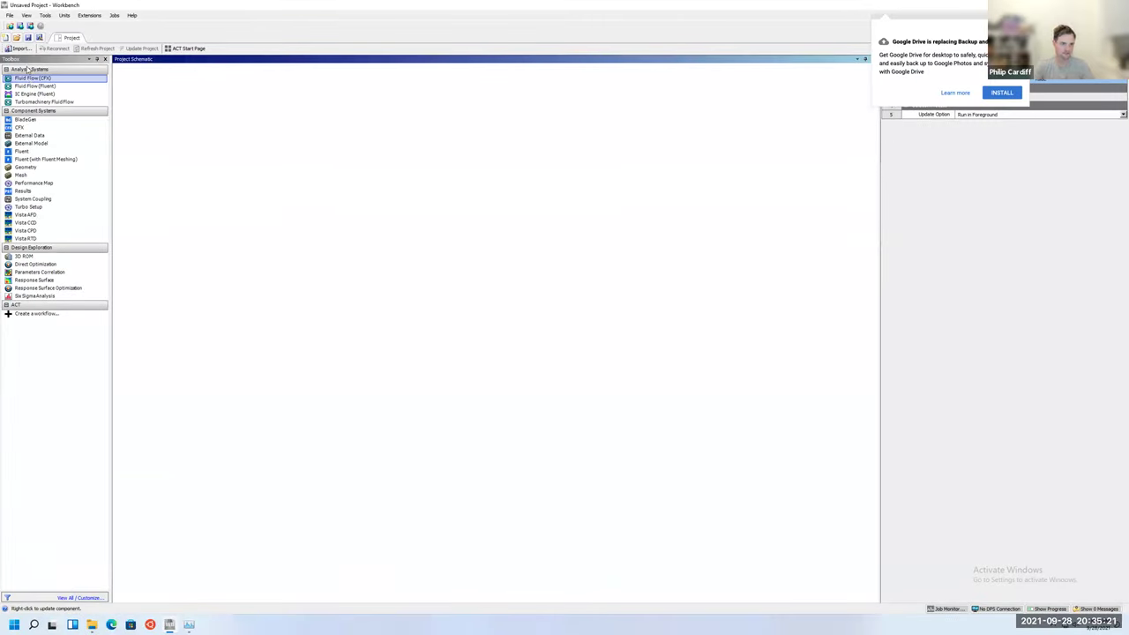
{"action": "left_click_drag", "start_coordinate": [33, 85], "coordinate": [164, 104]}
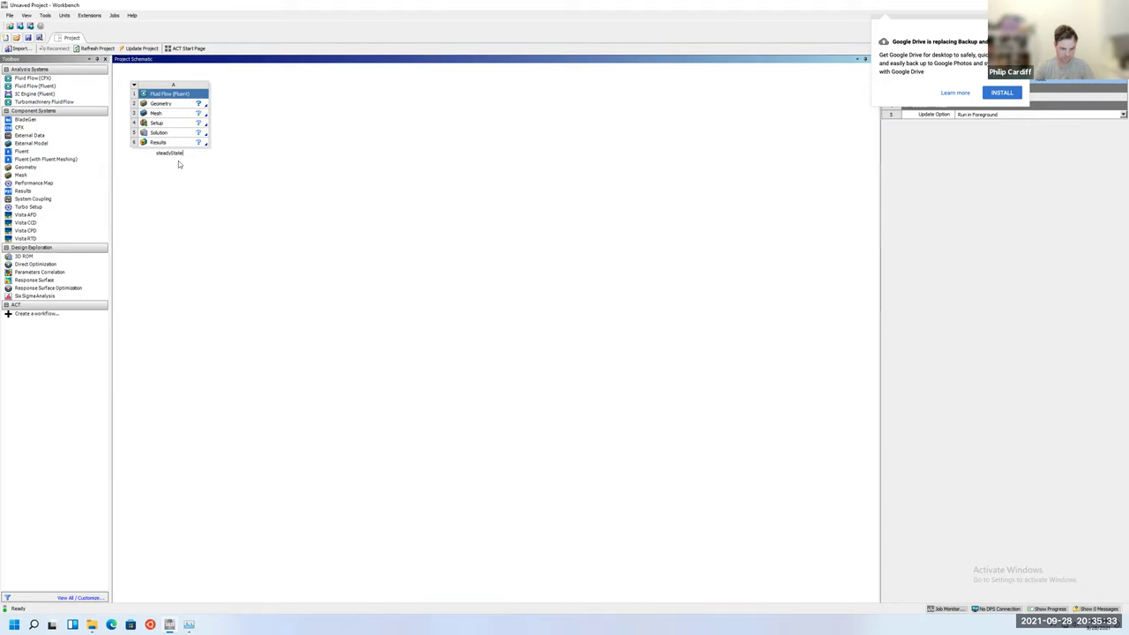
{"action": "type", "text": "Car"}
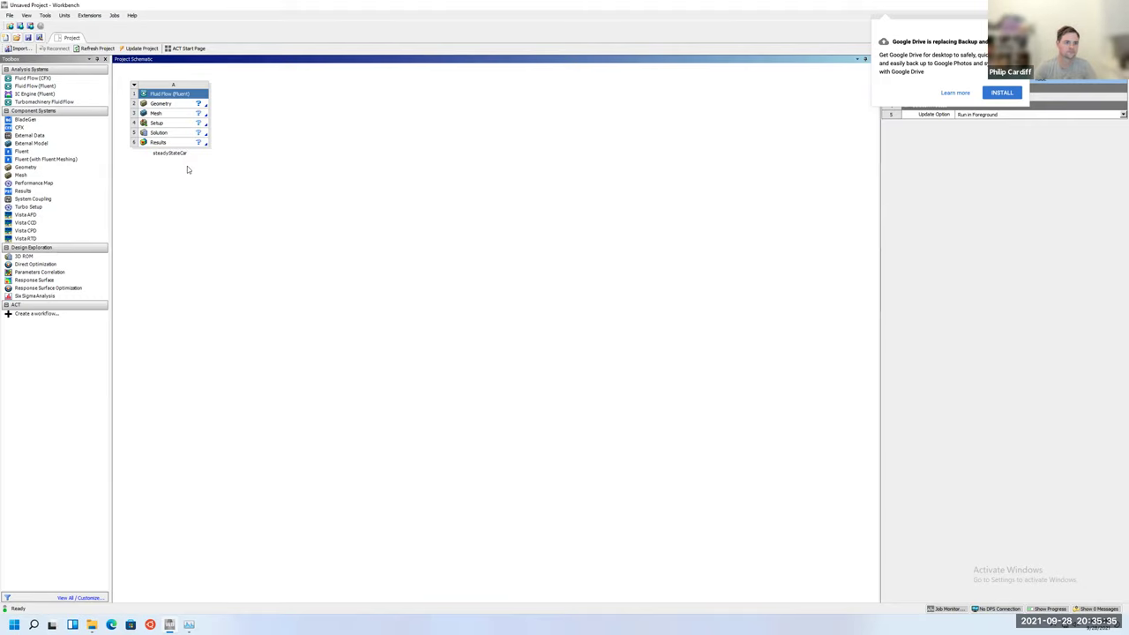
{"action": "left_click", "coordinate": [167, 104]}
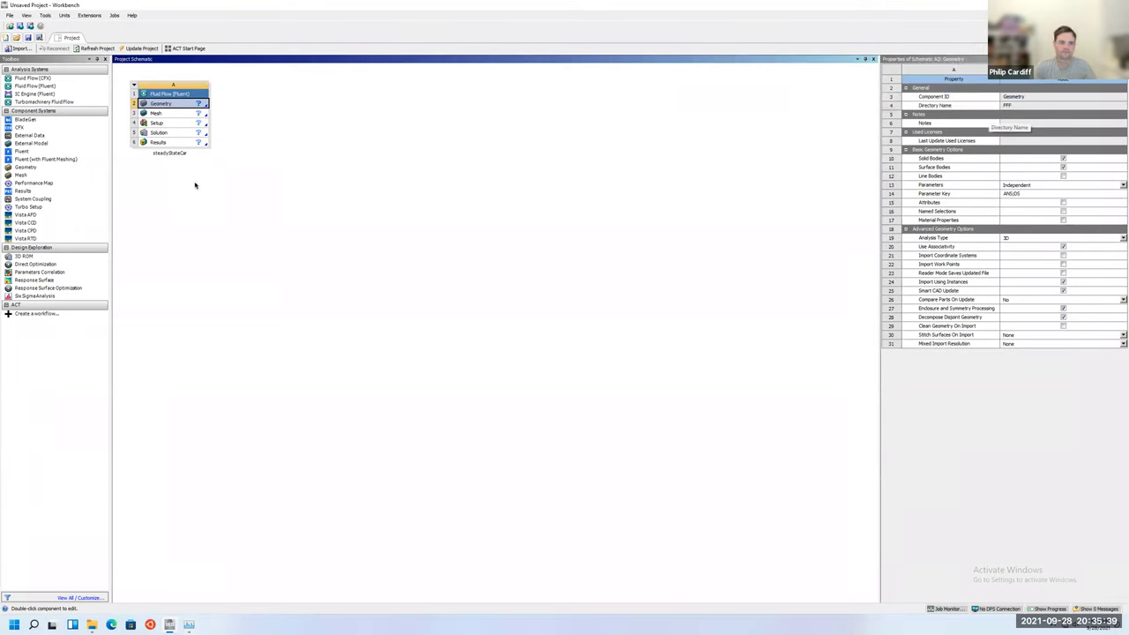
{"action": "double_click", "coordinate": [174, 105]}
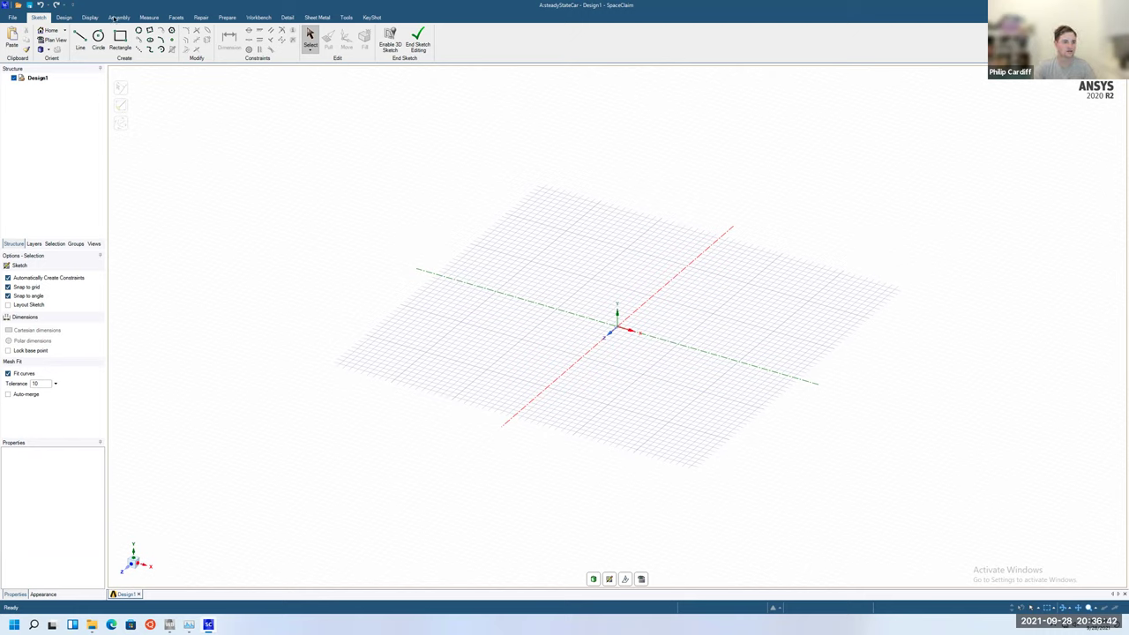
Show the Assembly ribbon tools for the empty Design1.
{"action": "left_click", "coordinate": [117, 19]}
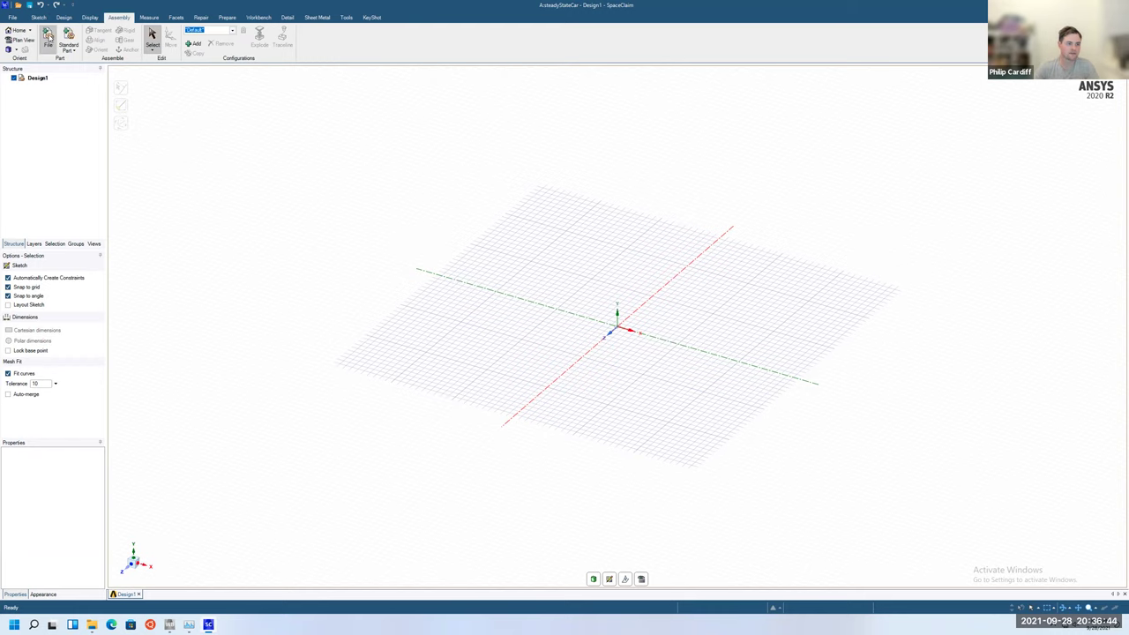
Insert the ActionCar STL file from the Desktop, filtering by STL (*.stl) file type.
{"action": "left_click", "coordinate": [49, 37]}
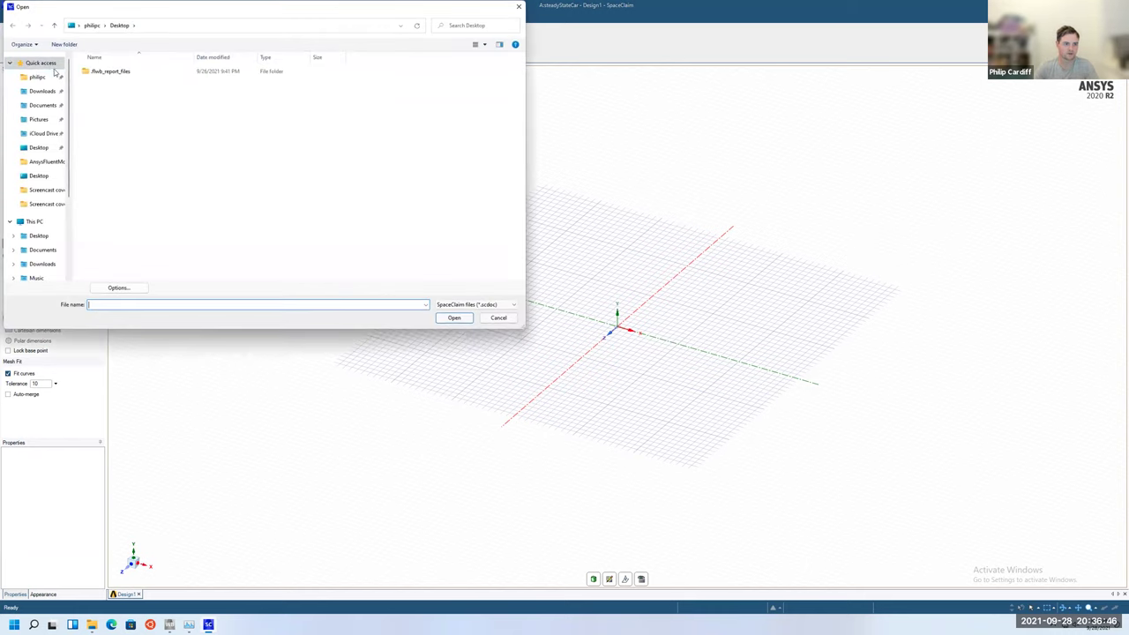
{"action": "left_click", "coordinate": [38, 77]}
{"action": "double_click", "coordinate": [100, 126]}
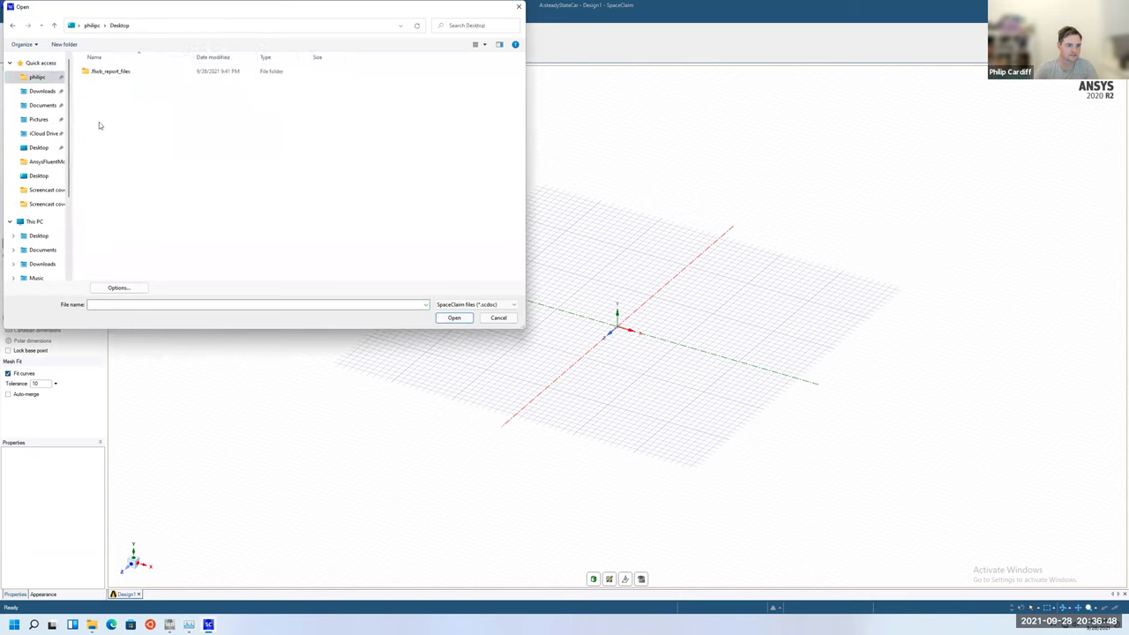
{"action": "left_click", "coordinate": [506, 305]}
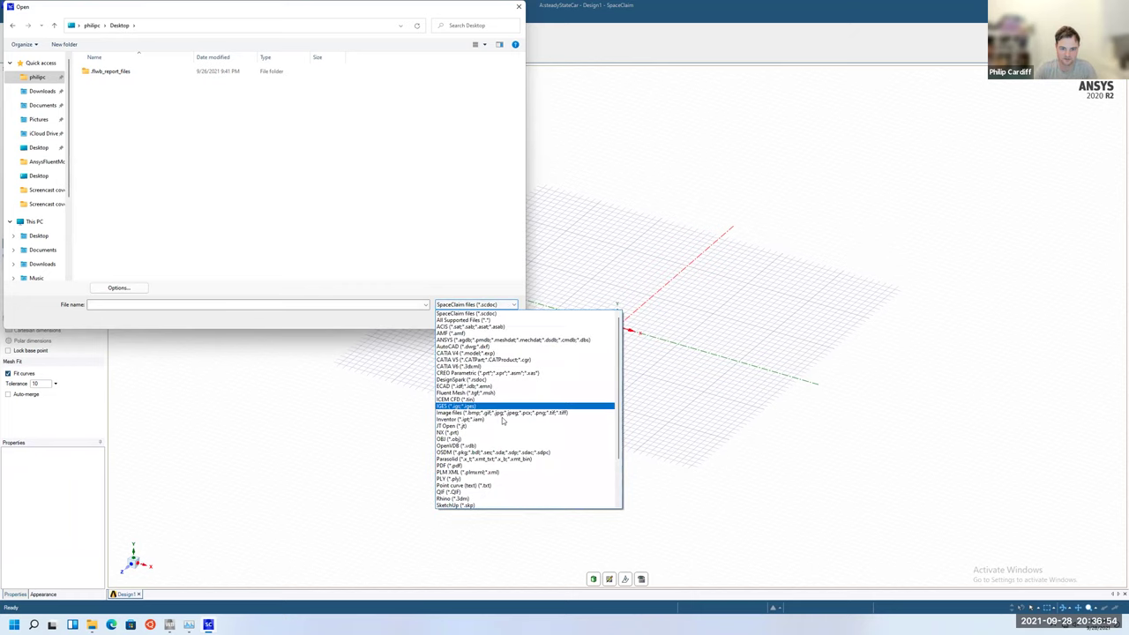
{"action": "scroll", "coordinate": [503, 422], "scroll_direction": "down", "scroll_amount": 3}
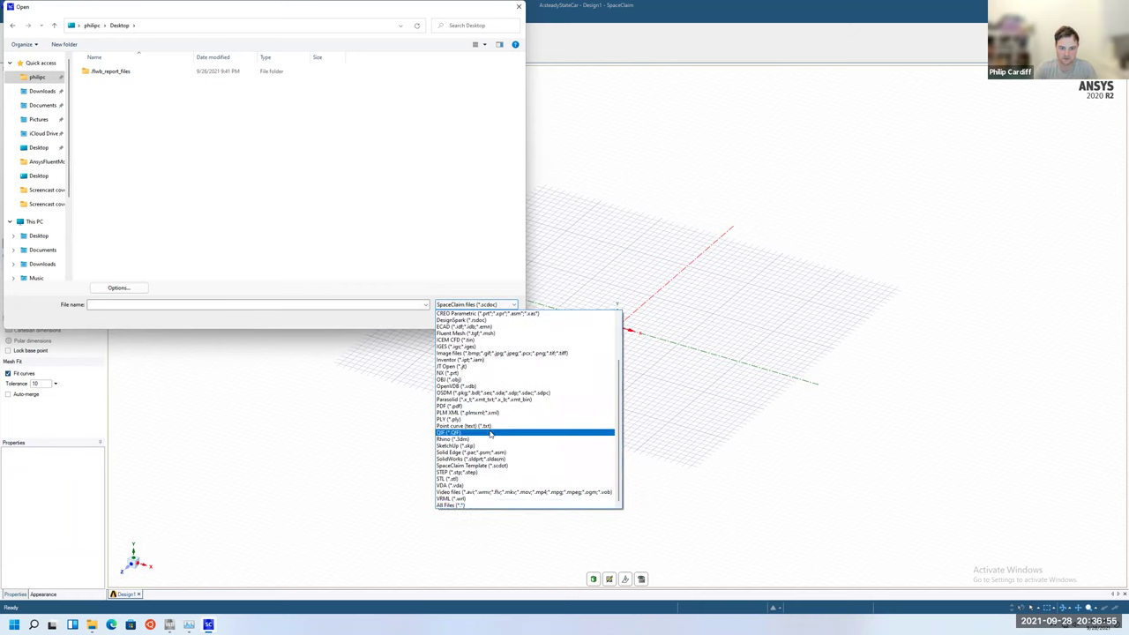
{"action": "left_click", "coordinate": [452, 479]}
{"action": "left_click", "coordinate": [103, 86]}
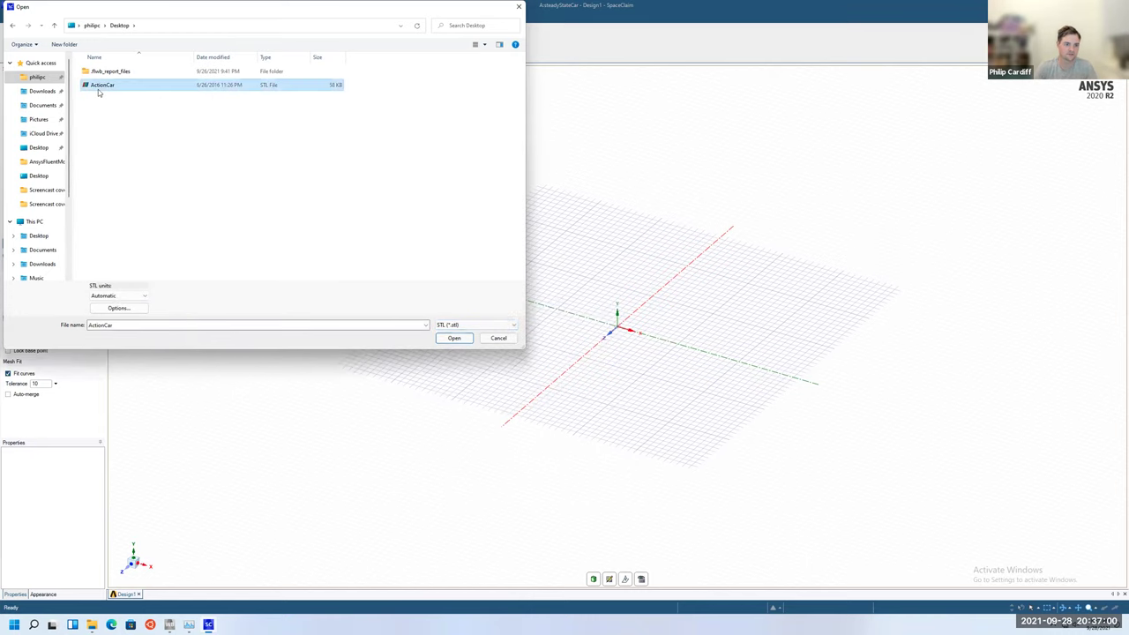
{"action": "left_click", "coordinate": [453, 338]}
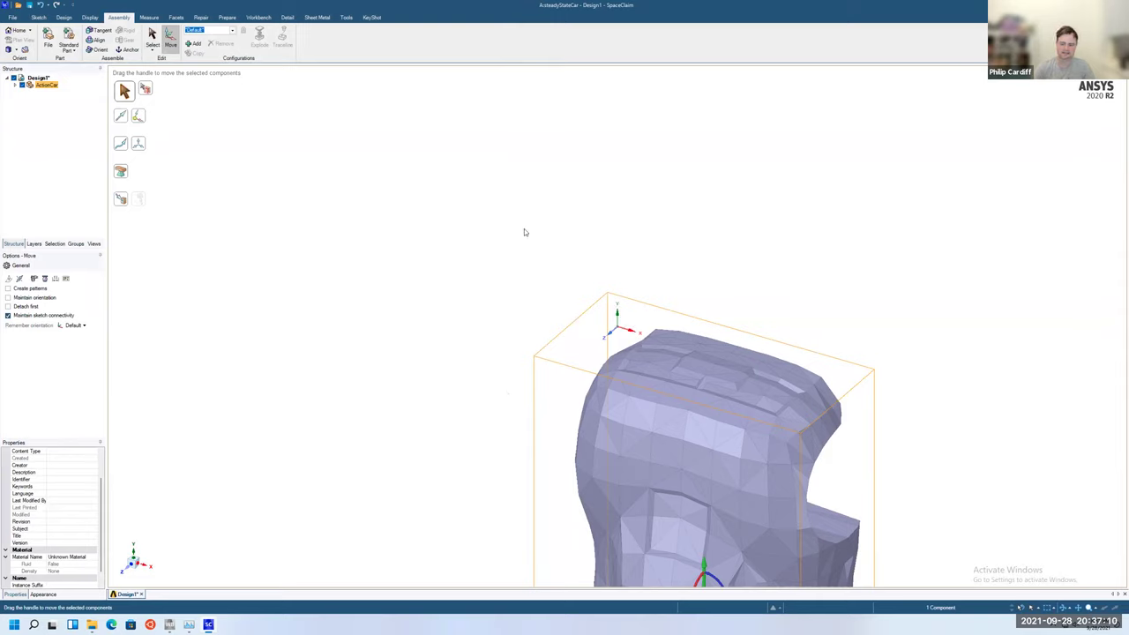
Rotate the ActionCar 270° with the Move handle, then turn it about the vertical axis into place.
{"action": "scroll", "coordinate": [546, 228], "scroll_direction": "down", "scroll_amount": 5}
{"action": "scroll", "coordinate": [546, 229], "scroll_direction": "up", "scroll_amount": 5}
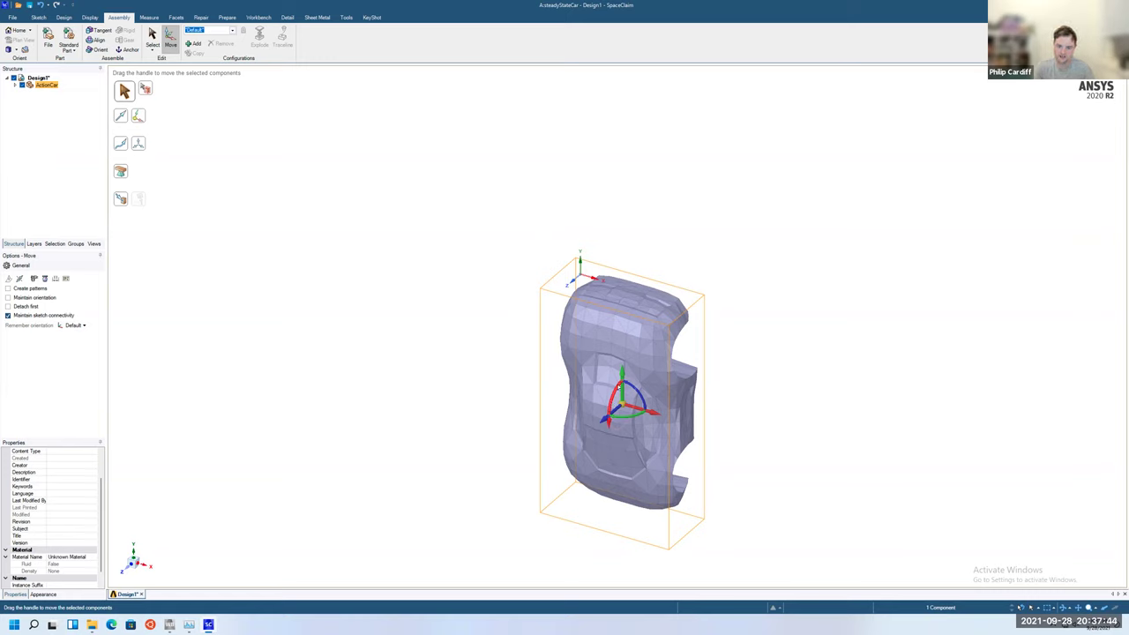
{"action": "mouse_move", "coordinate": [619, 386]}
{"action": "left_mouse_down"}
{"action": "mouse_move", "coordinate": [646, 349]}
{"action": "mouse_move", "coordinate": [626, 376]}
{"action": "left_mouse_up"}
{"action": "type", "text": "27"}
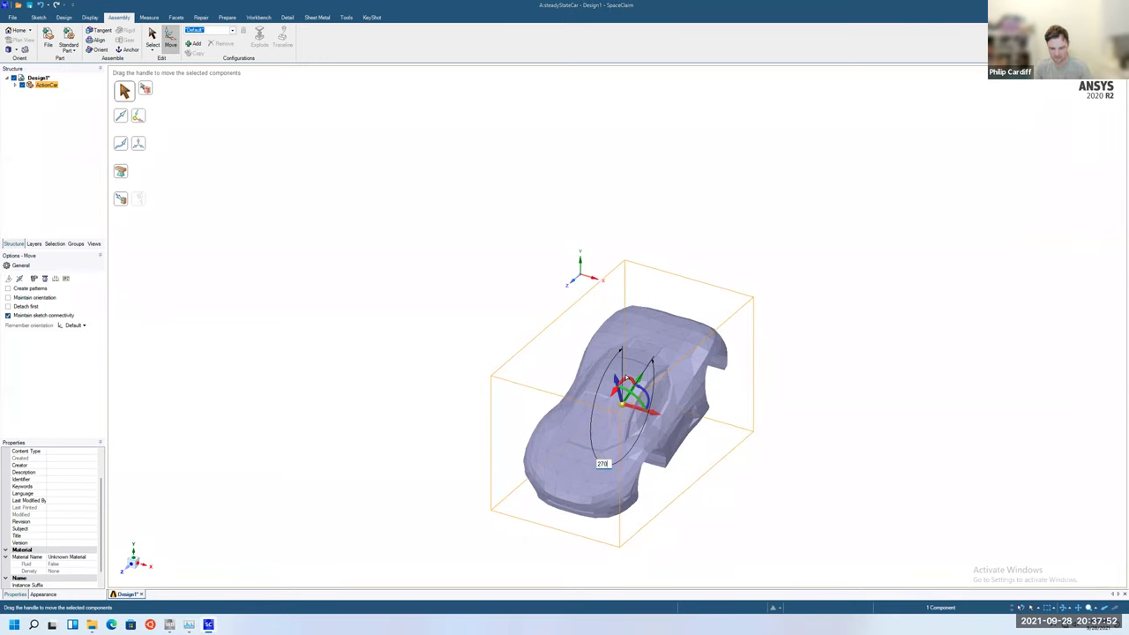
{"action": "type", "text": "0"}
{"action": "key", "text": "Return"}
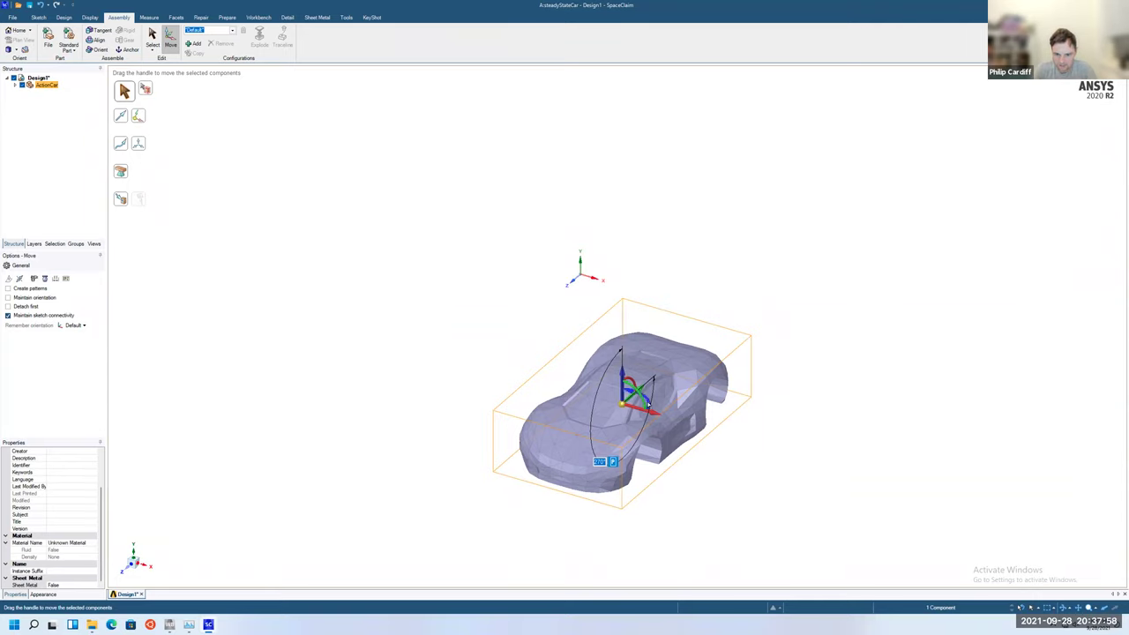
{"action": "left_click_drag", "start_coordinate": [644, 396], "coordinate": [567, 498]}
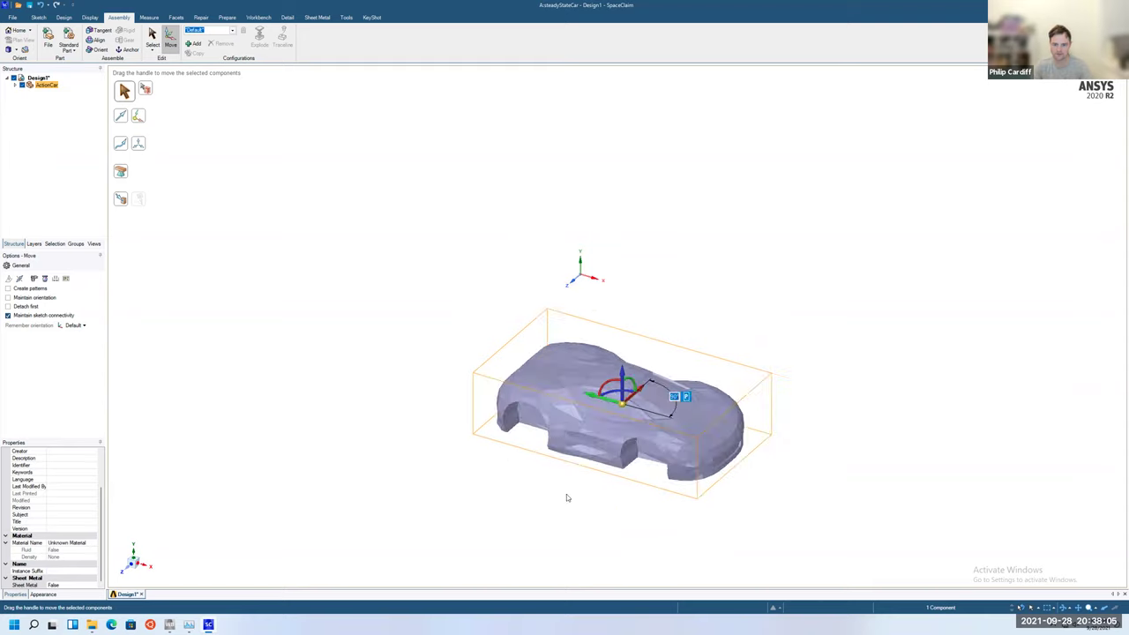
{"action": "left_click", "coordinate": [349, 250]}
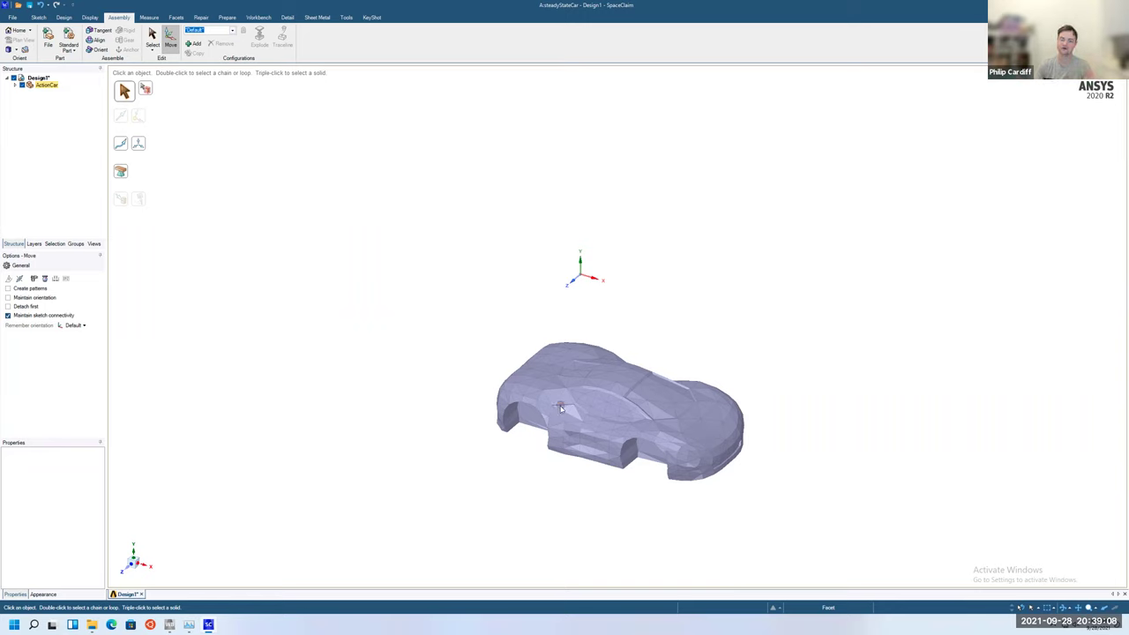
Bring up the Prepare tab tools after briefly viewing the Sketch and Repair tabs.
{"action": "left_click", "coordinate": [38, 16]}
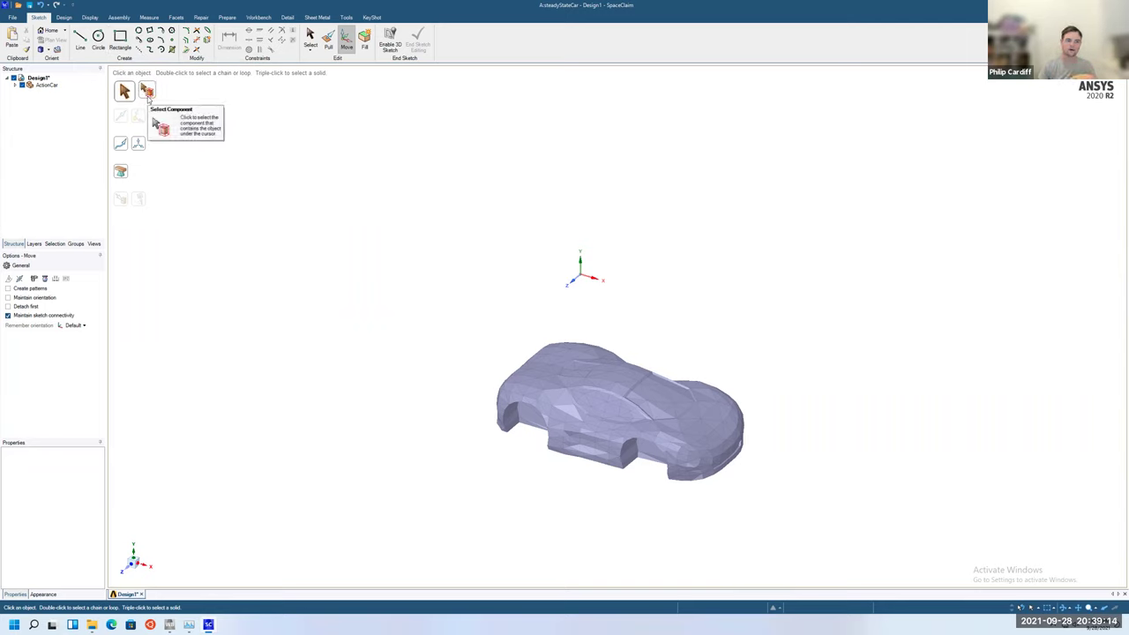
{"action": "left_click", "coordinate": [228, 19]}
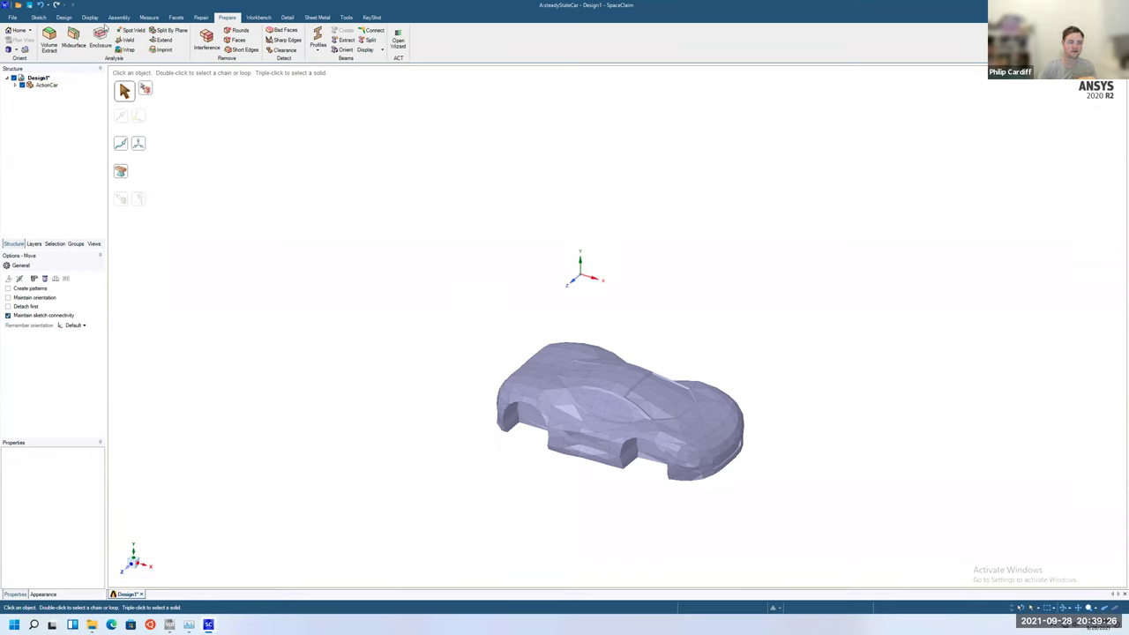
{"action": "left_click", "coordinate": [201, 18]}
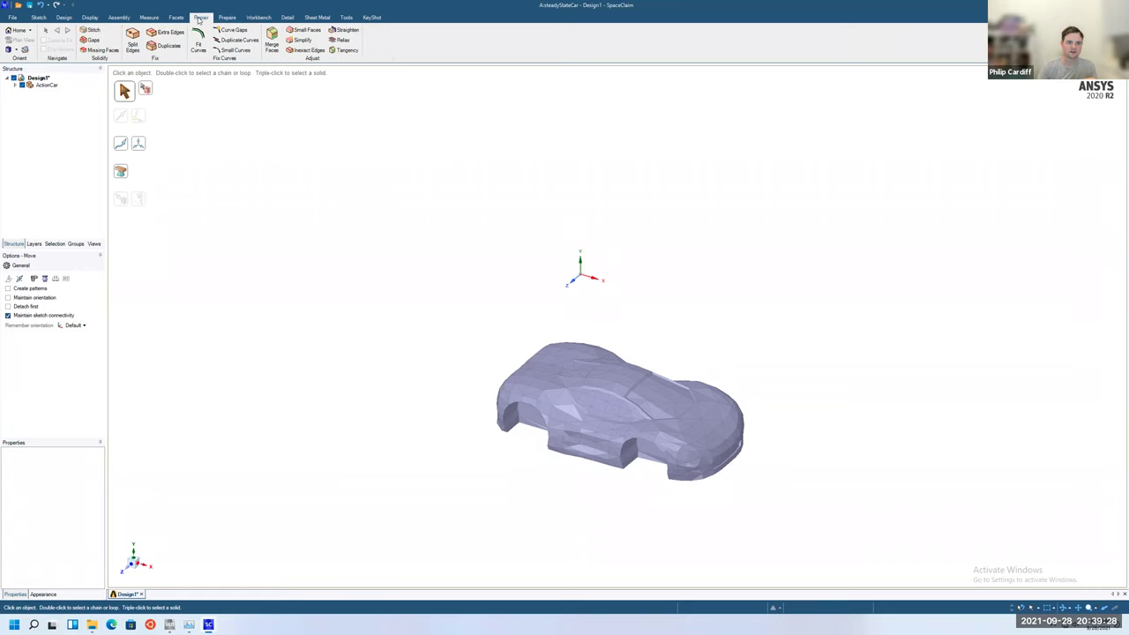
{"action": "left_click", "coordinate": [230, 17]}
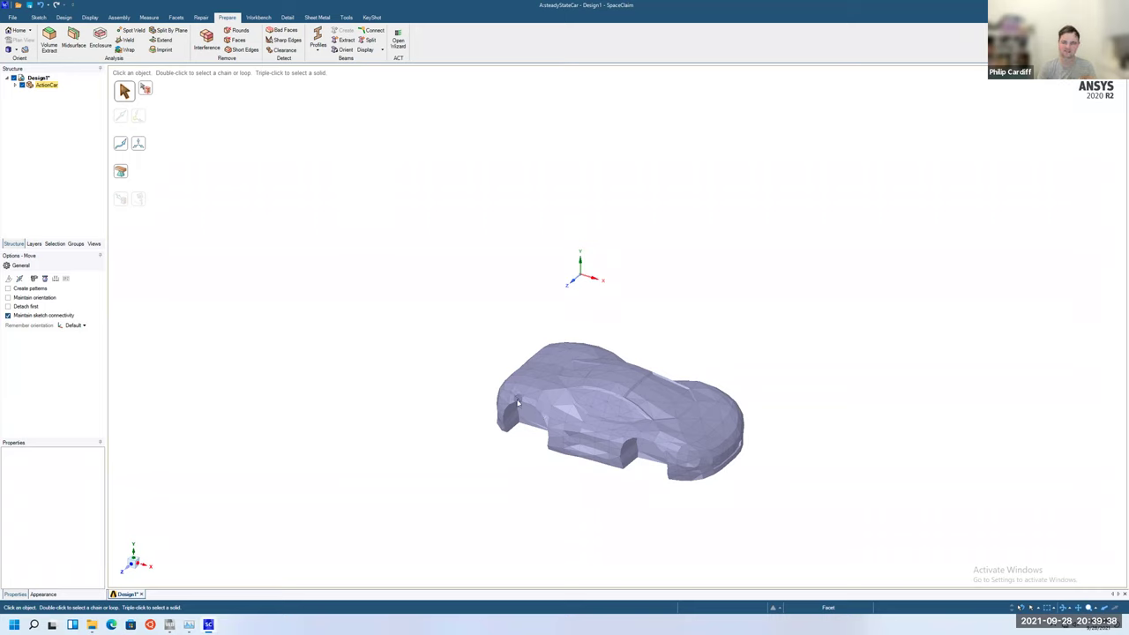
{"action": "left_click", "coordinate": [202, 18]}
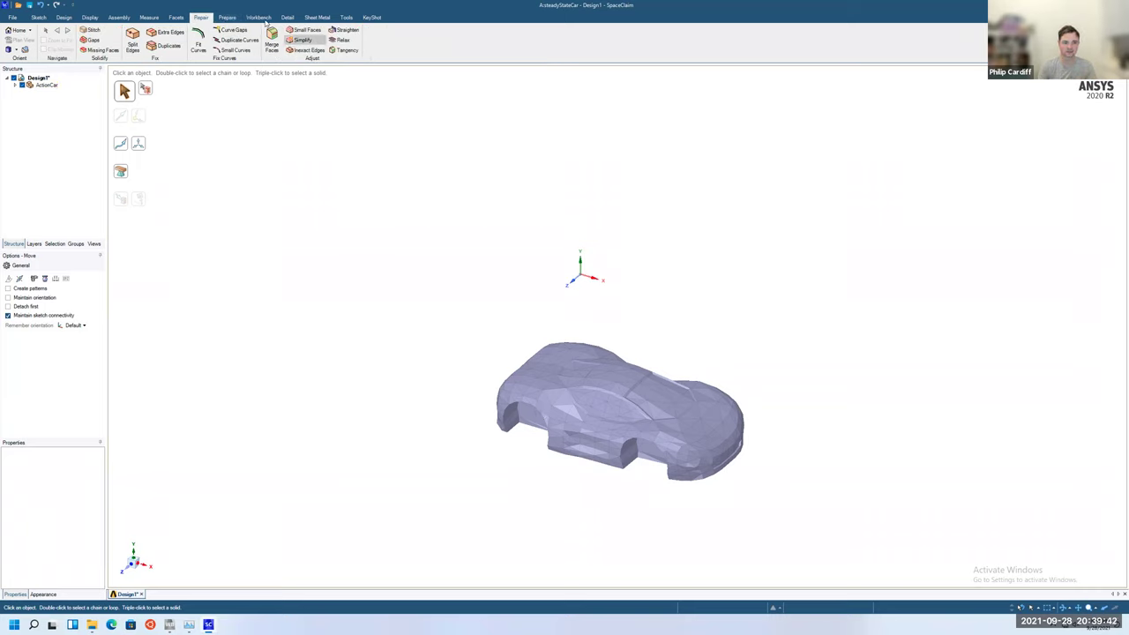
{"action": "left_click", "coordinate": [222, 18]}
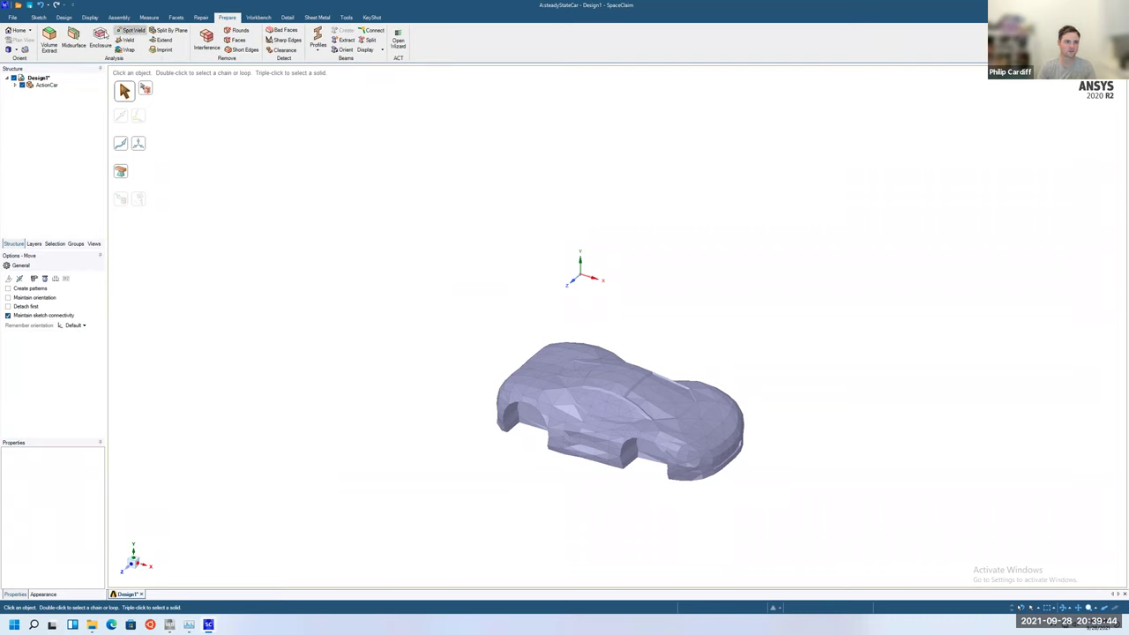
Preview an enclosure box around the car, then discard it and deselect the car.
{"action": "left_click", "coordinate": [100, 39]}
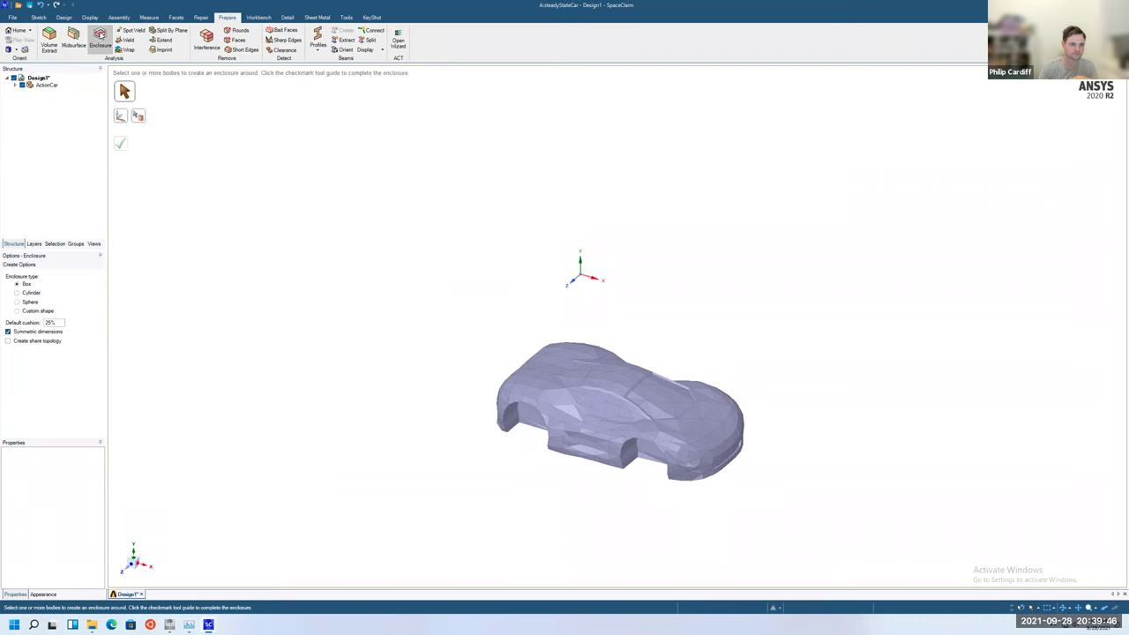
{"action": "left_click", "coordinate": [598, 406]}
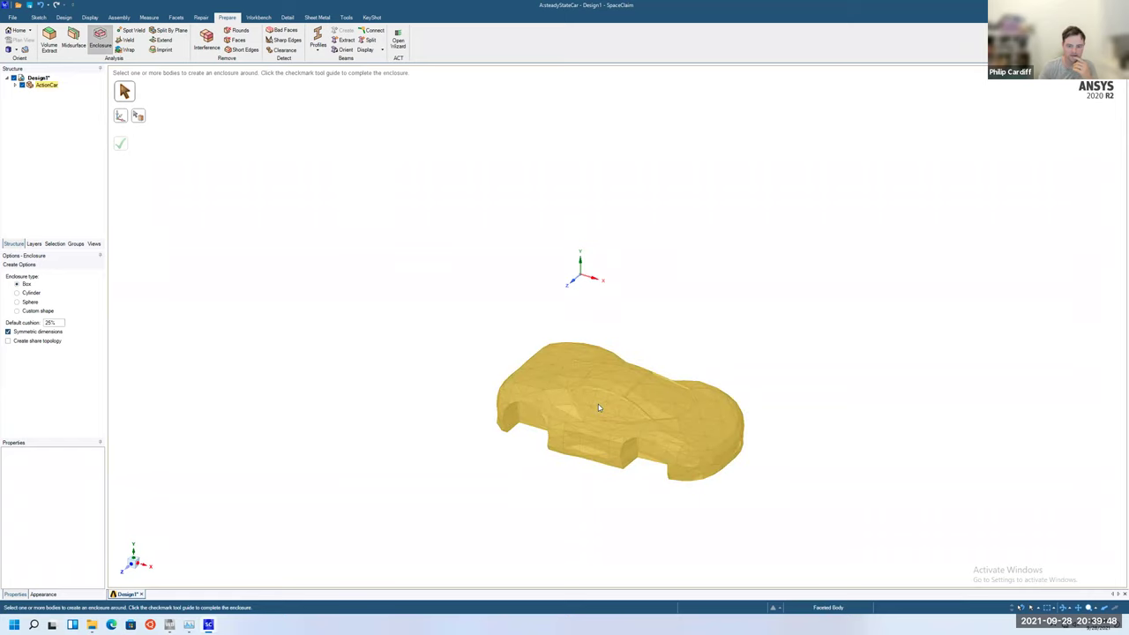
{"action": "left_click", "coordinate": [597, 404]}
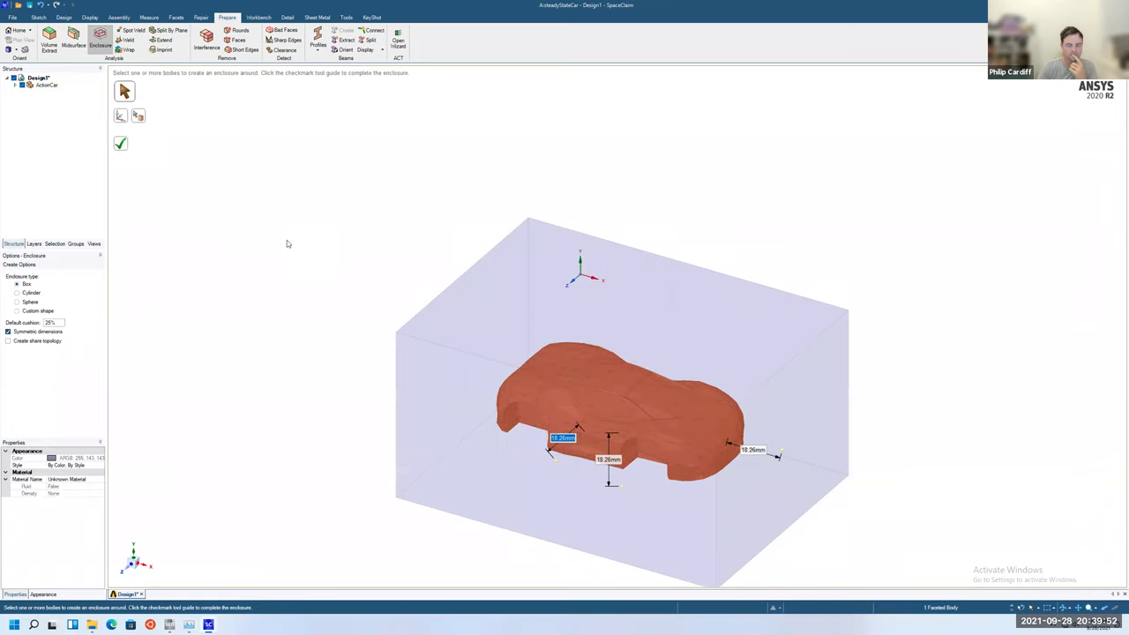
{"action": "left_click", "coordinate": [258, 171]}
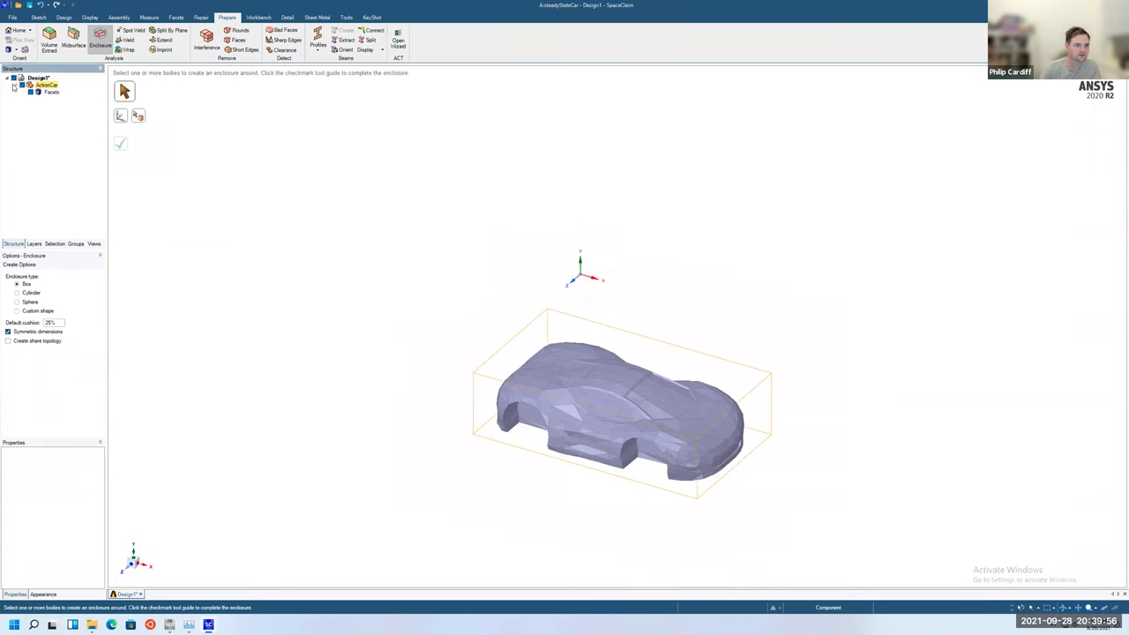
Convert the ActionCar Facets body to a solid using Merge faces.
{"action": "left_click", "coordinate": [13, 84]}
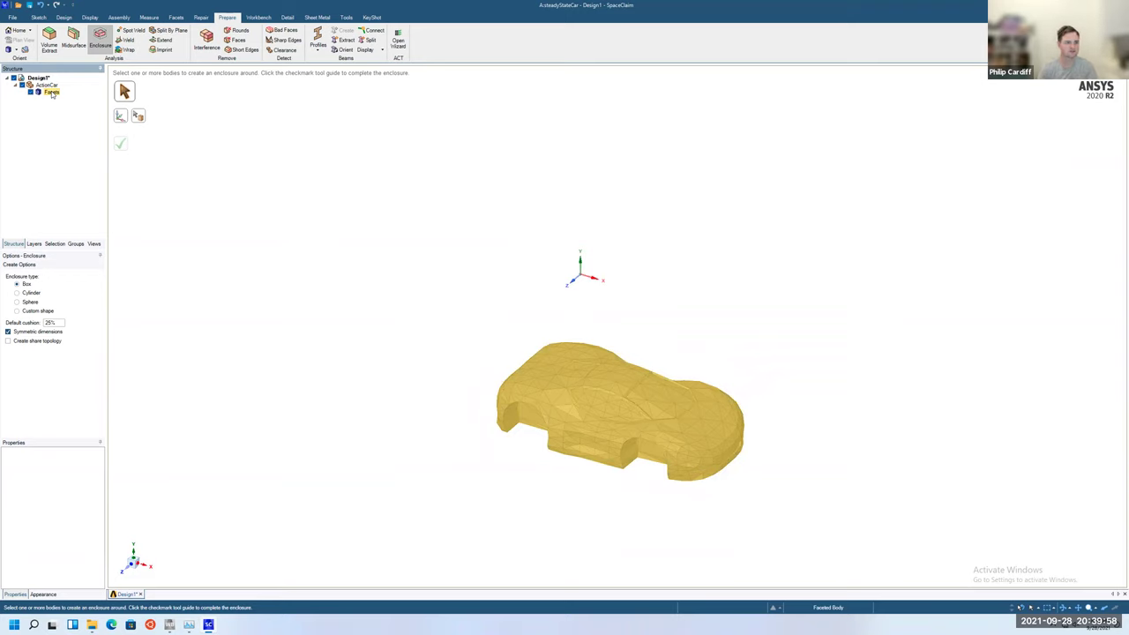
{"action": "right_click", "coordinate": [53, 94]}
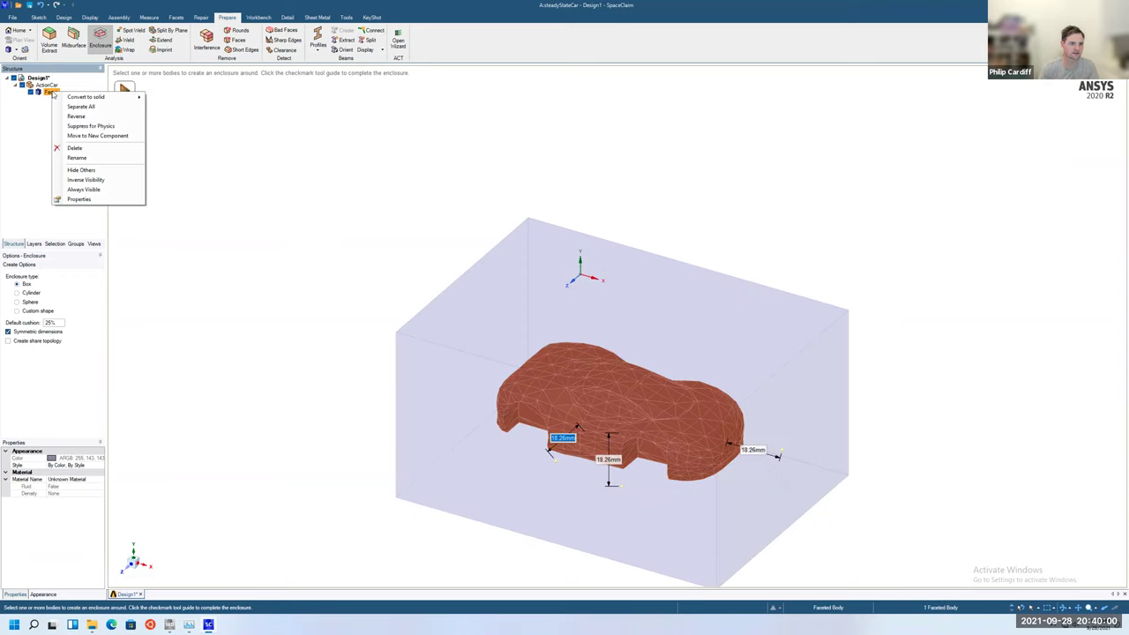
{"action": "mouse_move", "coordinate": [107, 98]}
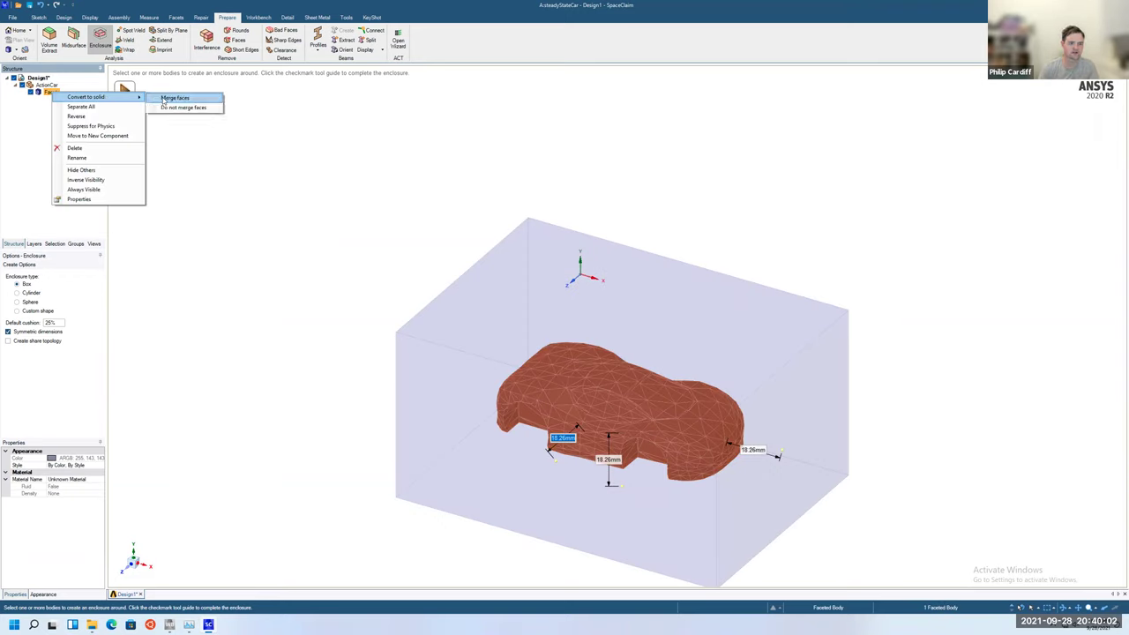
{"action": "left_click", "coordinate": [164, 99]}
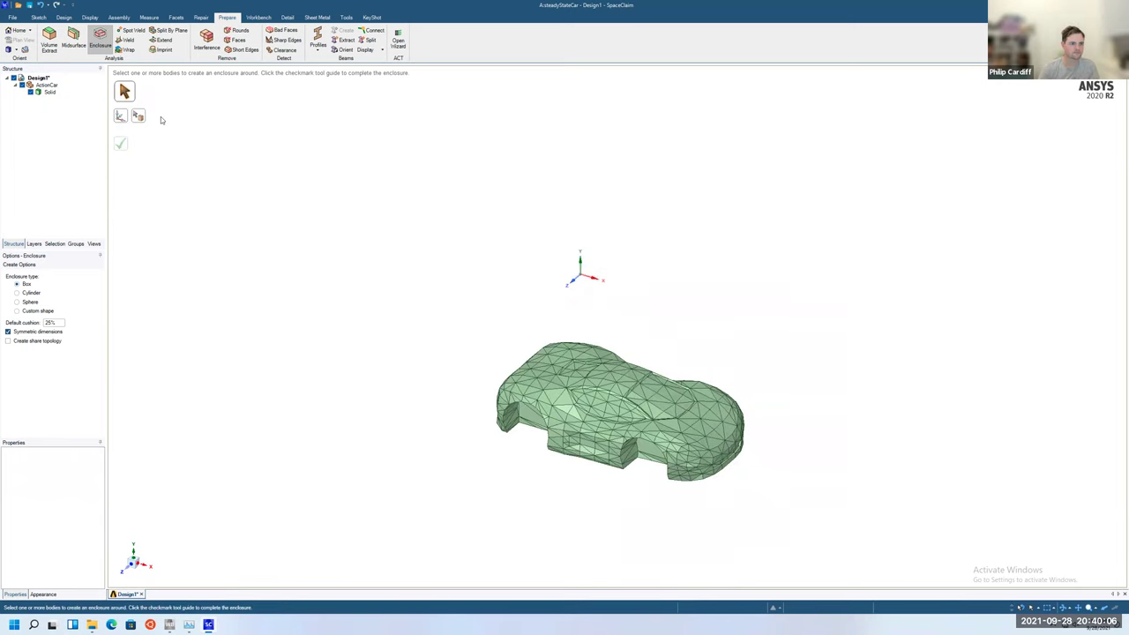
Start a box enclosure on the car solid and orbit to a three-quarter view.
{"action": "left_click", "coordinate": [100, 36]}
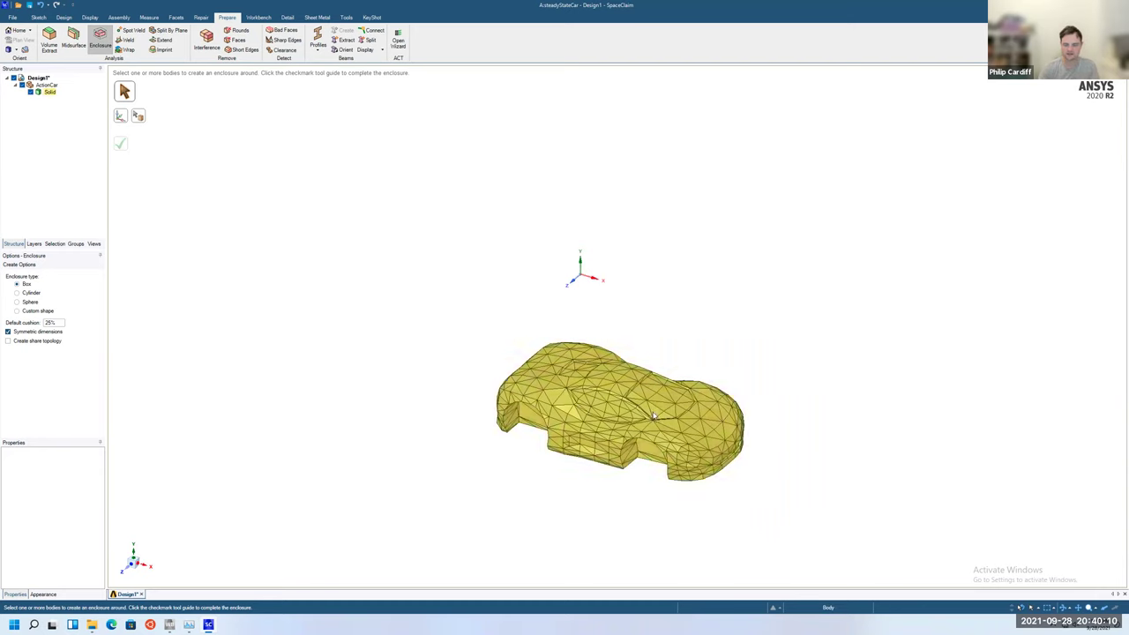
{"action": "left_click", "coordinate": [653, 415]}
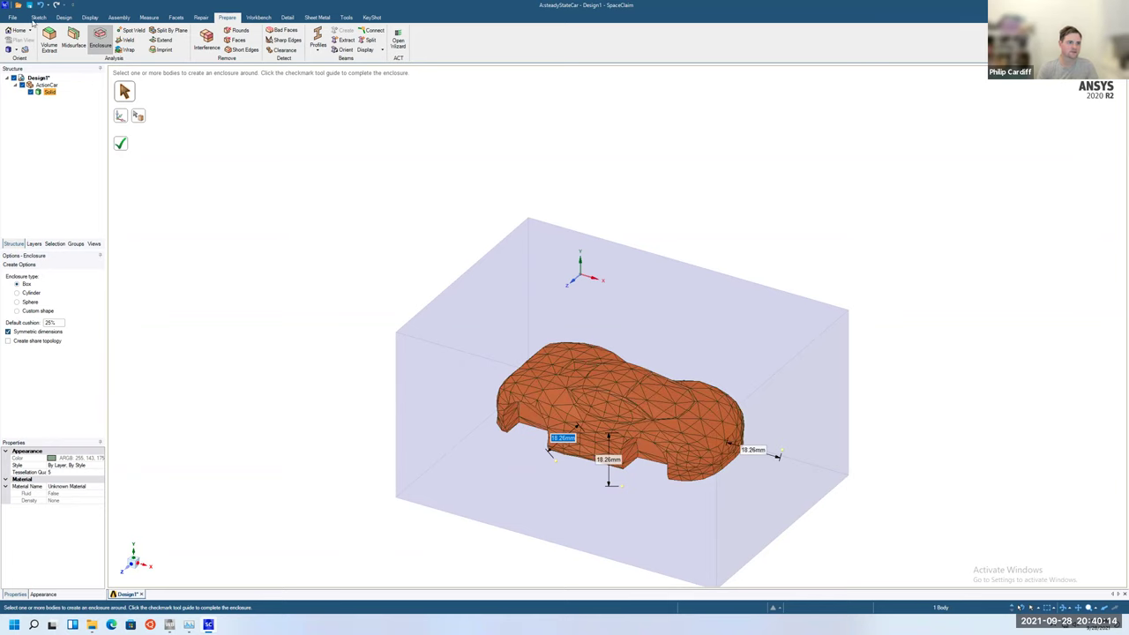
{"action": "left_click", "coordinate": [64, 17]}
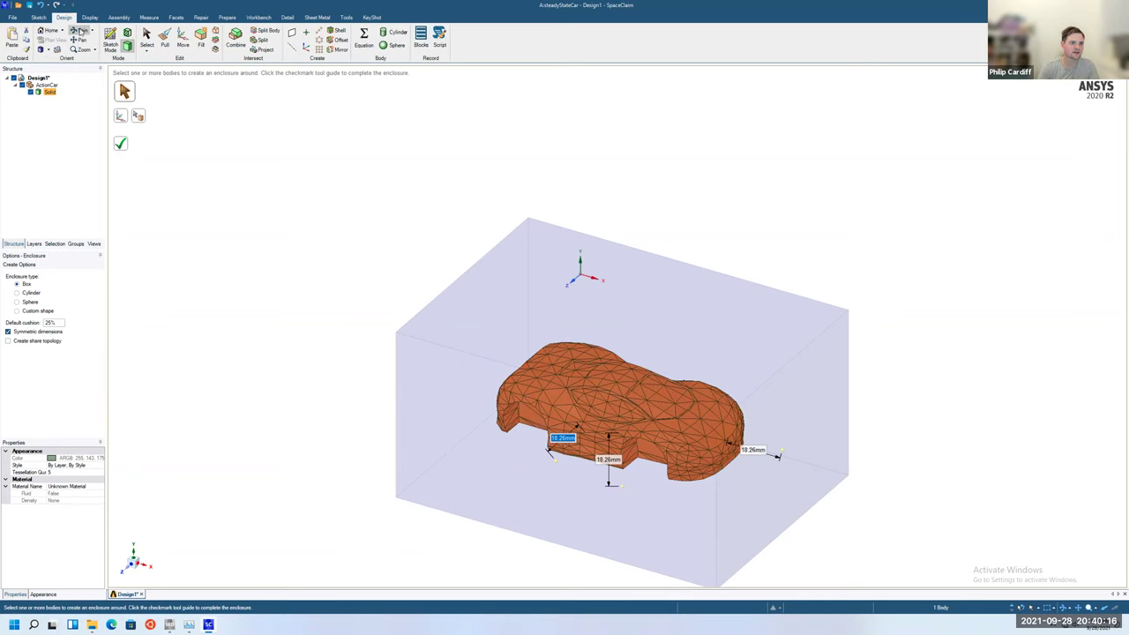
{"action": "left_click_drag", "start_coordinate": [618, 415], "coordinate": [750, 458]}
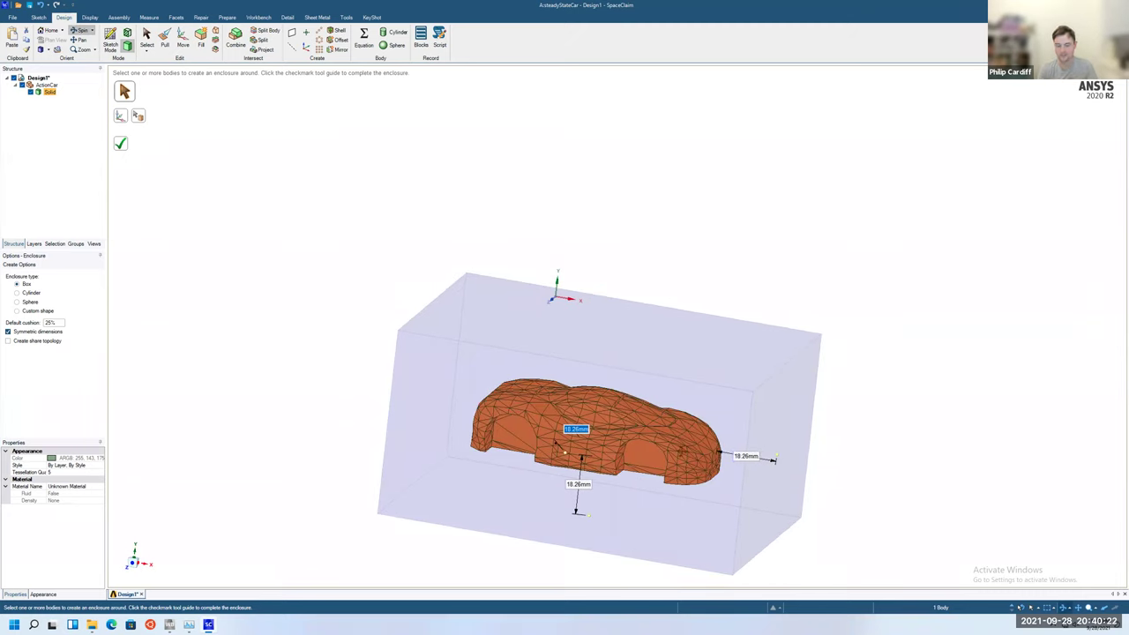
{"action": "left_click_drag", "start_coordinate": [647, 452], "coordinate": [494, 362]}
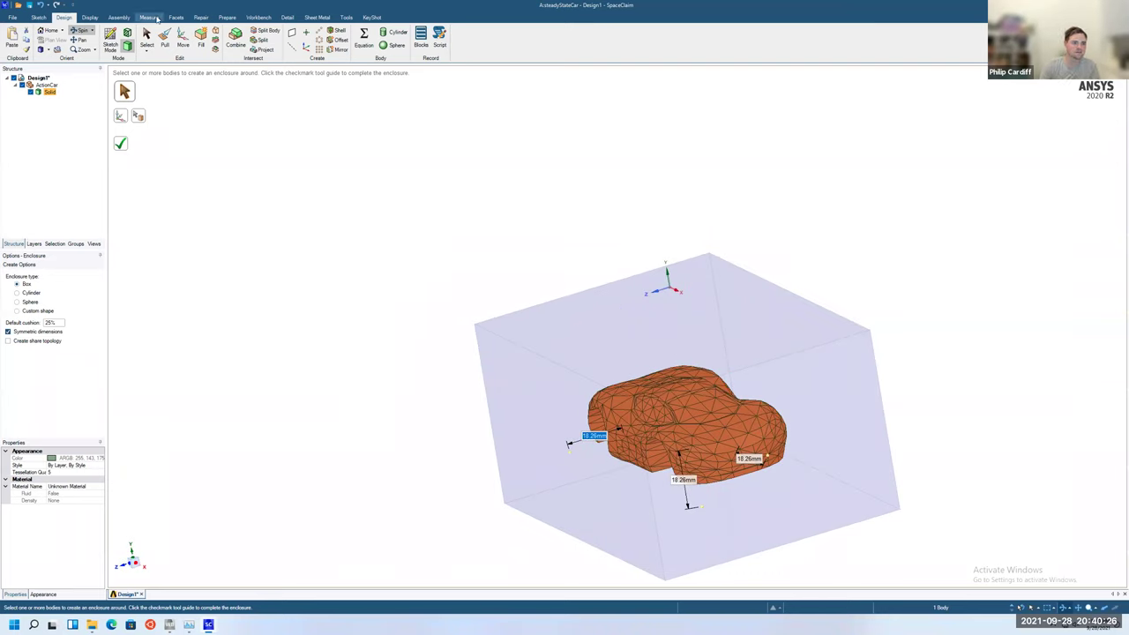
{"action": "left_click", "coordinate": [125, 18]}
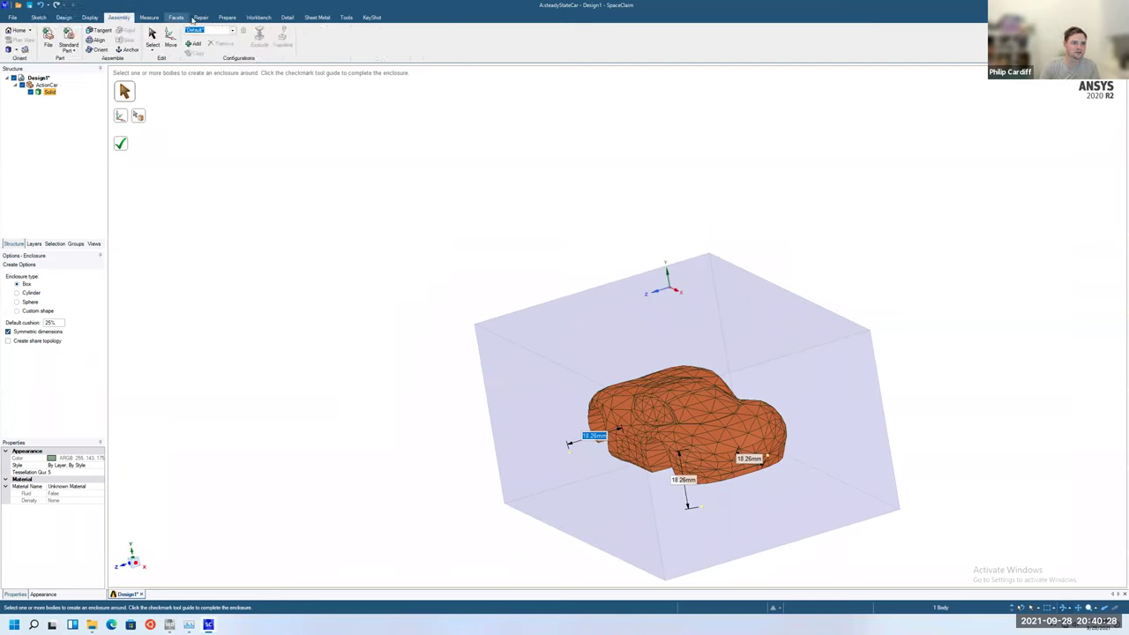
{"action": "left_click", "coordinate": [224, 17]}
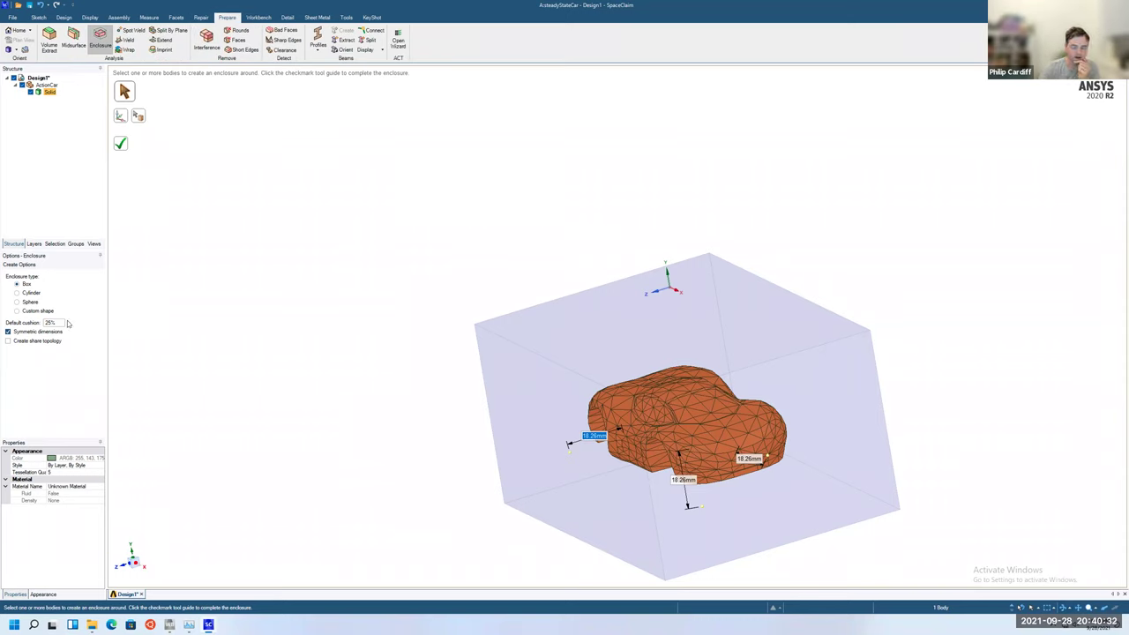
Turn off symmetric dimensions and set 30 mm near-side, 100 mm front and 60 mm rear padding.
{"action": "left_click", "coordinate": [23, 333]}
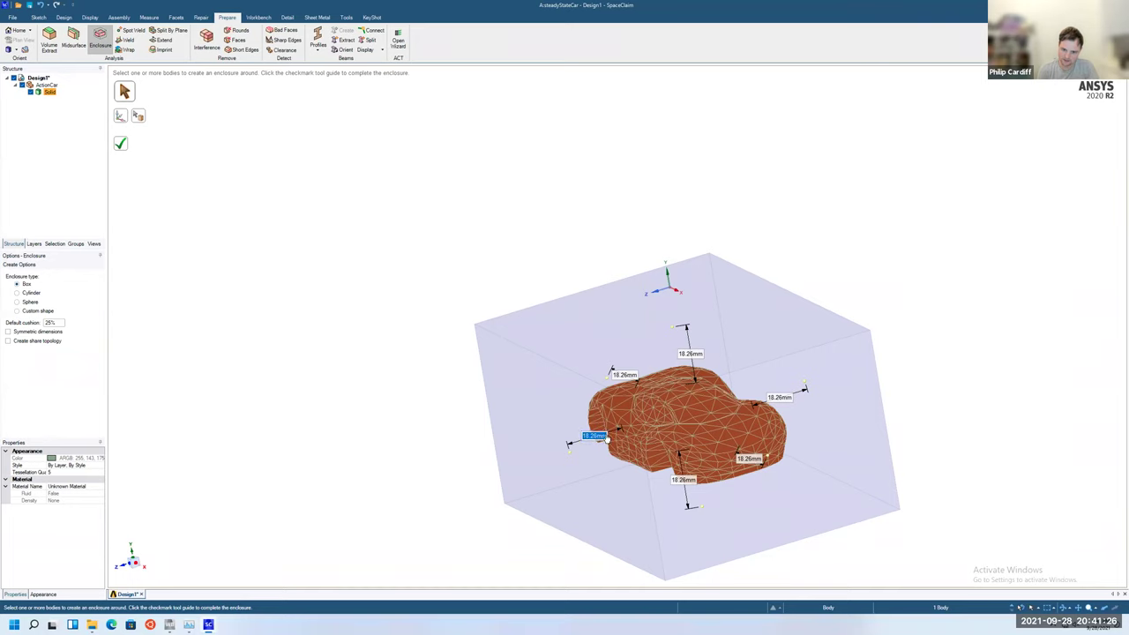
{"action": "type", "text": "30"}
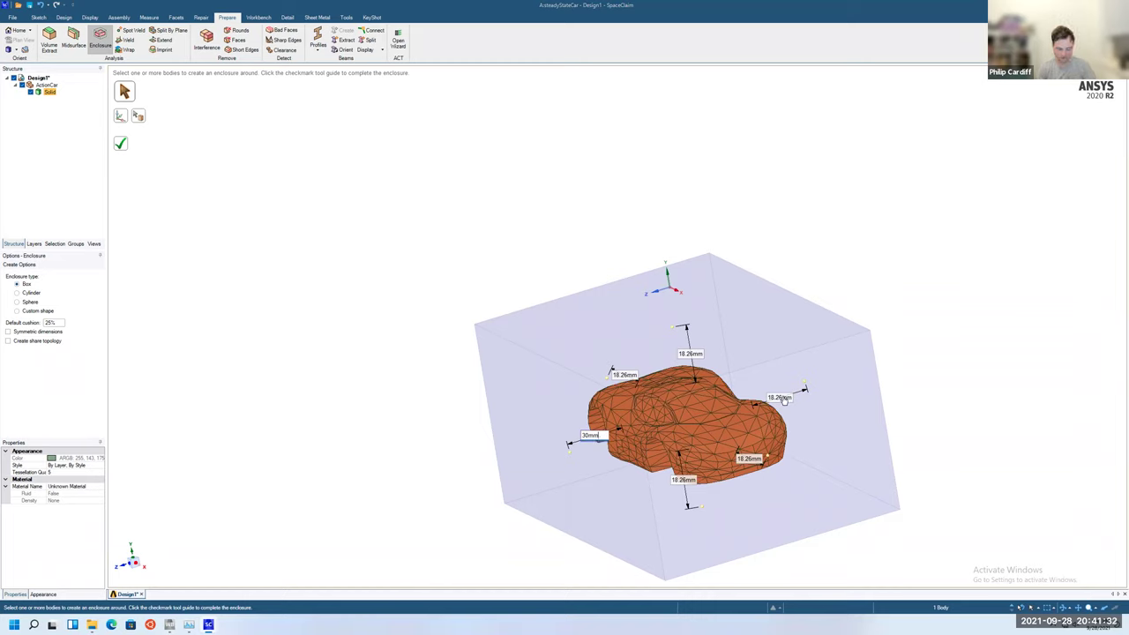
{"action": "key", "text": "Tab"}
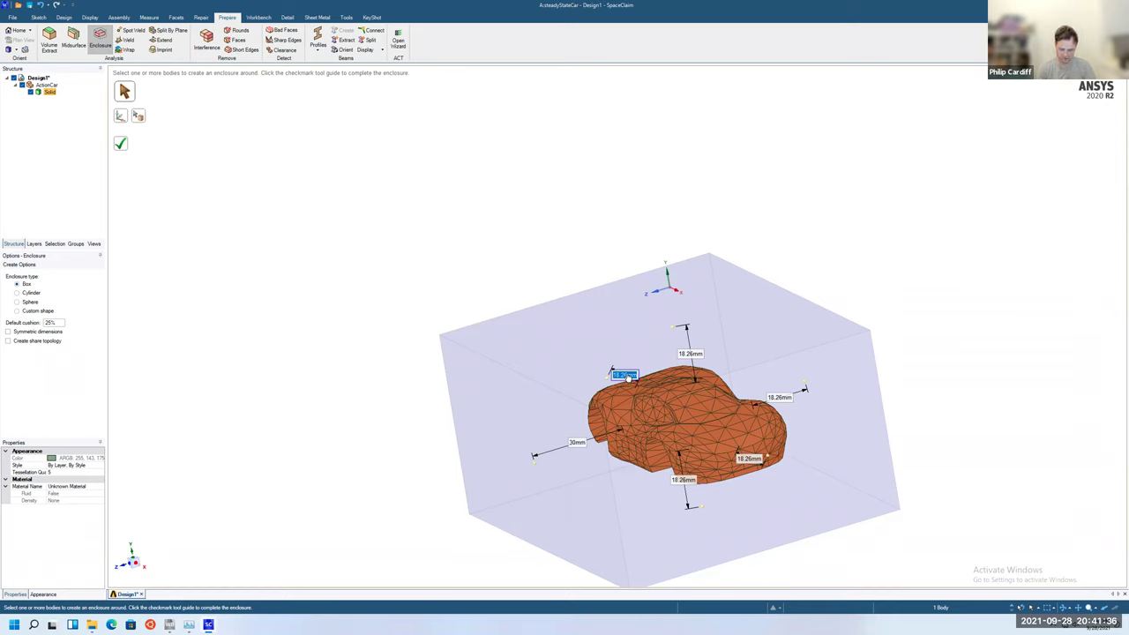
{"action": "type", "text": "100"}
{"action": "key", "text": "Return"}
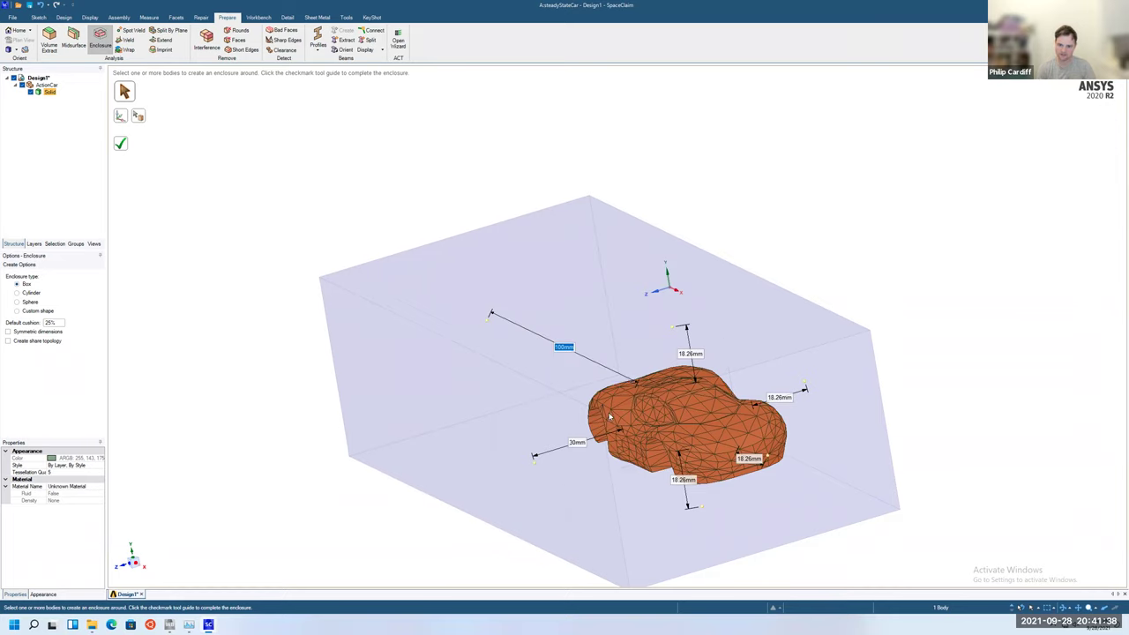
{"action": "left_click", "coordinate": [749, 459]}
{"action": "type", "text": "60"}
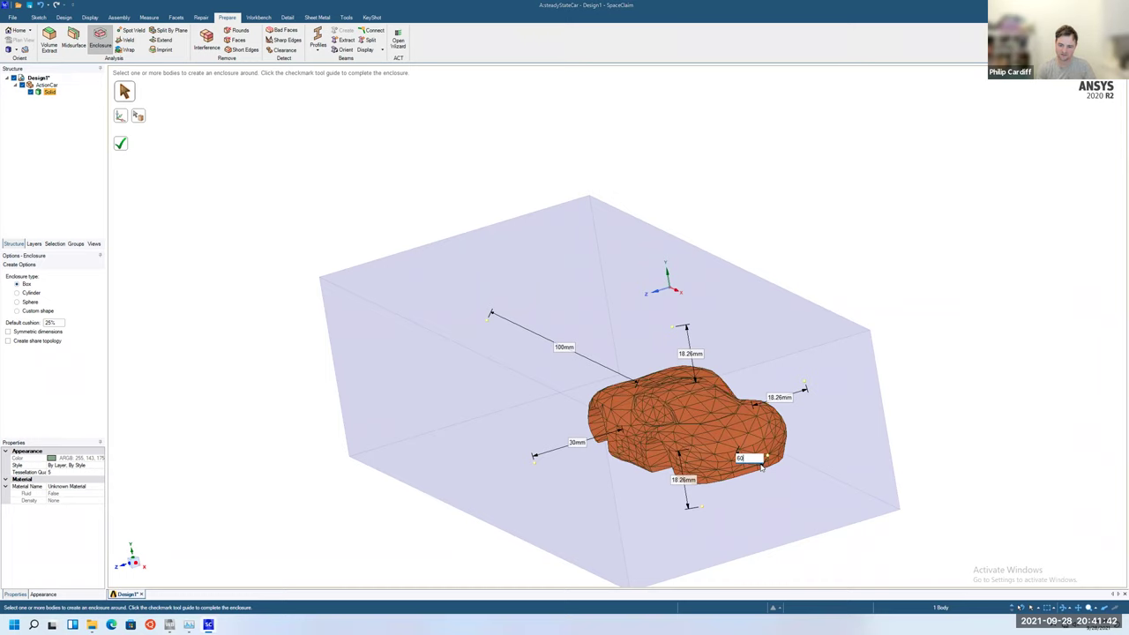
{"action": "key", "text": "Return"}
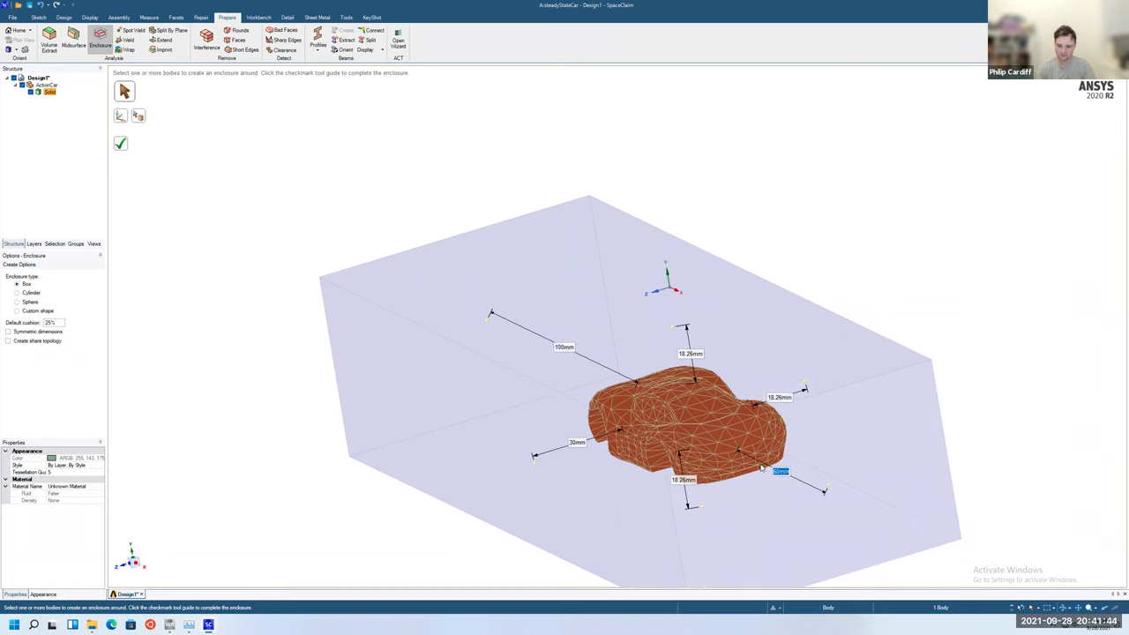
Set the enclosure padding to 30 mm above, 5 mm below and 30 mm on the far side.
{"action": "key", "text": "Tab"}
{"action": "type", "text": "3"}
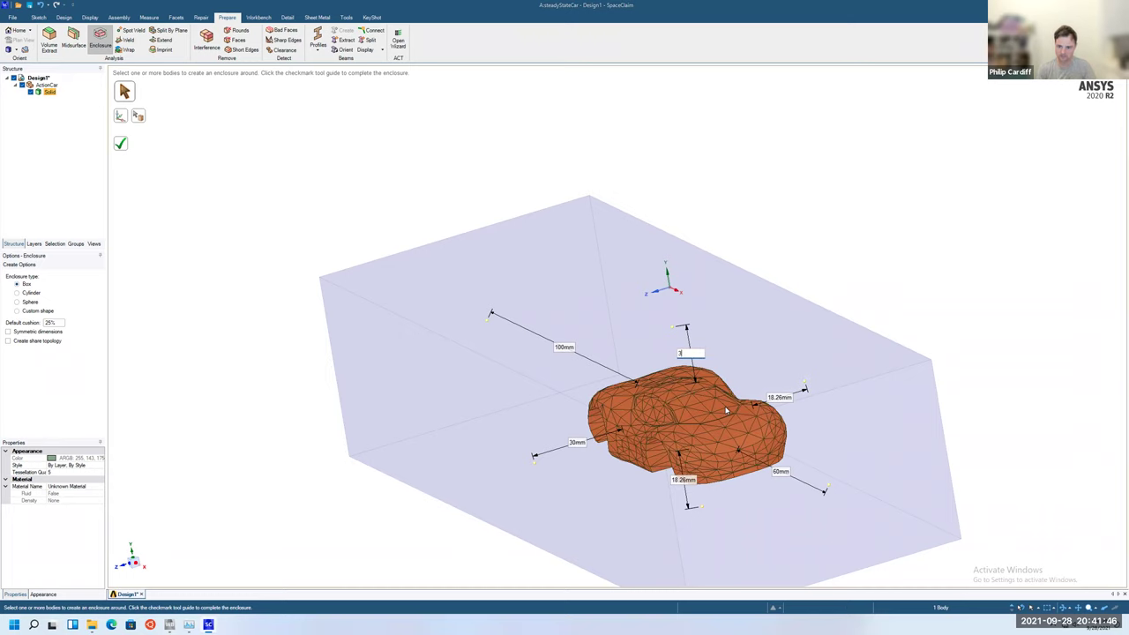
{"action": "key", "text": "Tab"}
{"action": "key", "text": "Tab"}
{"action": "key", "text": "Tab"}
{"action": "key", "text": "Tab"}
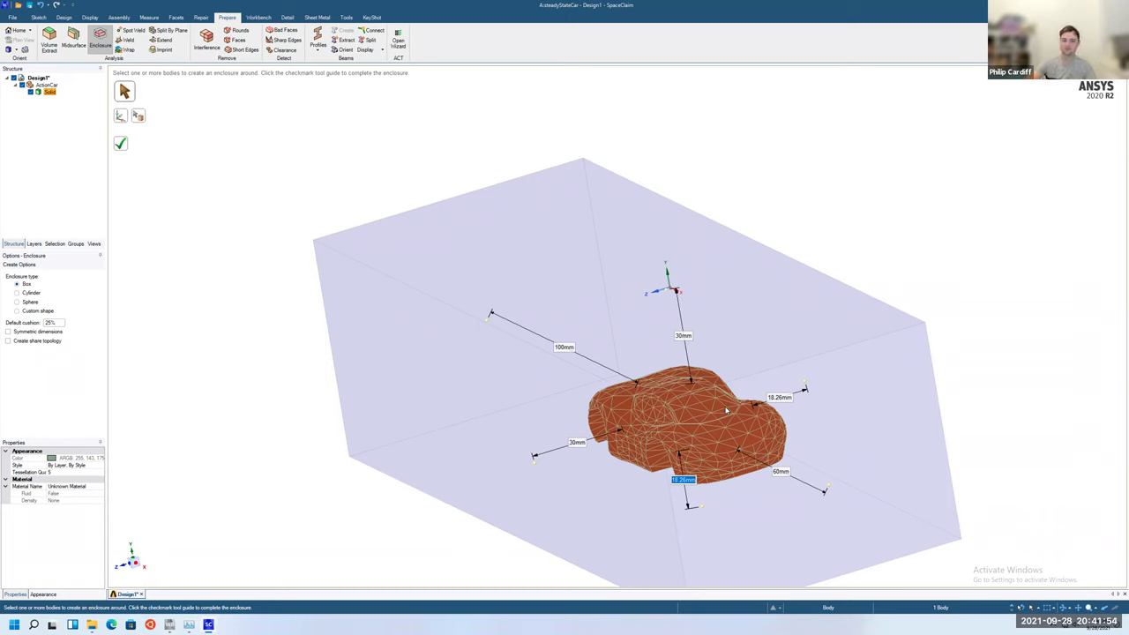
{"action": "type", "text": "5"}
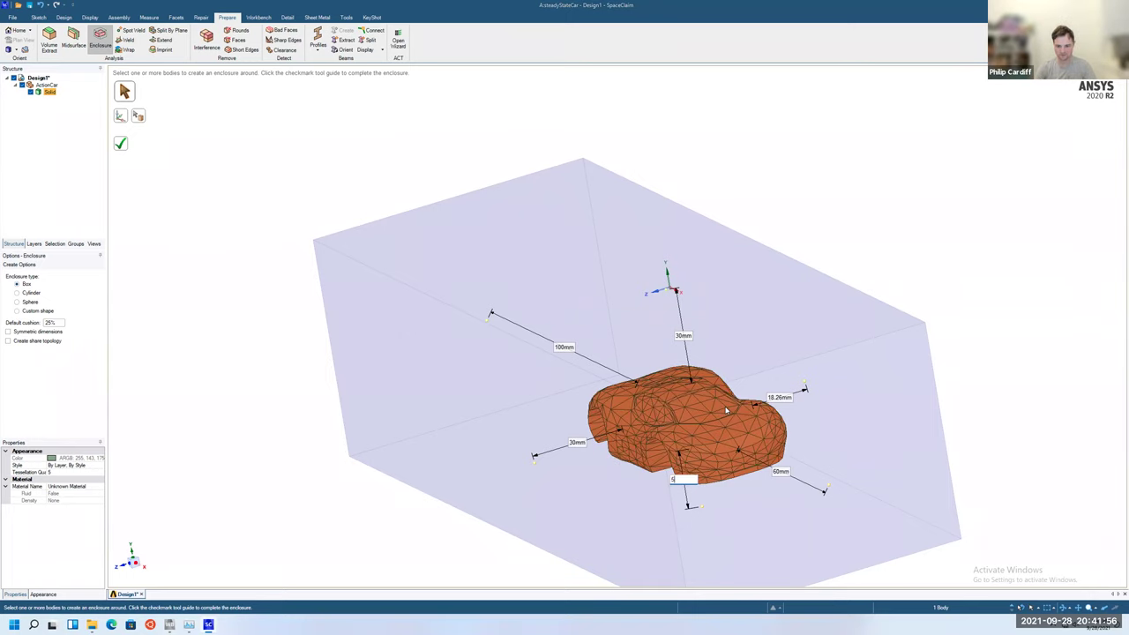
{"action": "key", "text": "Tab"}
{"action": "key", "text": "Tab"}
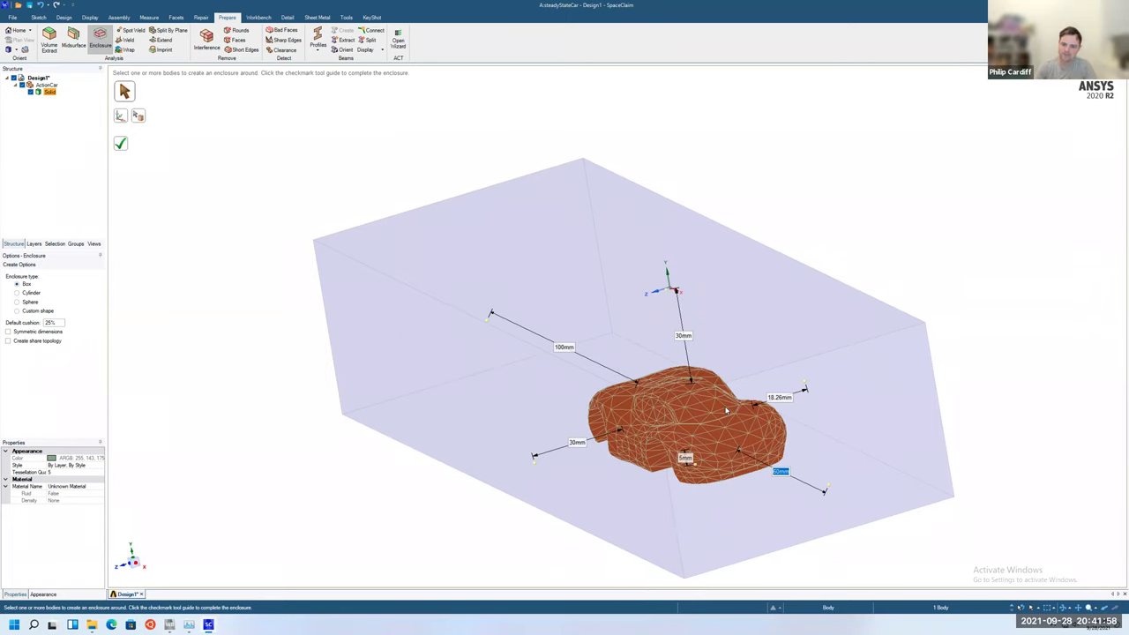
{"action": "key", "text": "Tab"}
{"action": "key", "text": "Tab"}
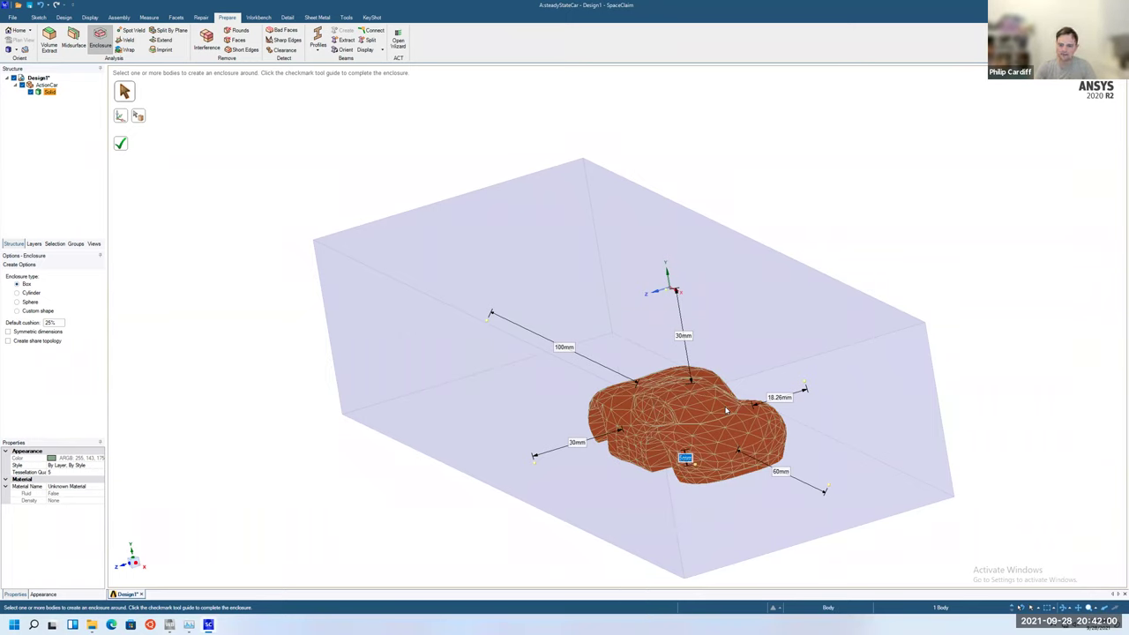
{"action": "key", "text": "Tab"}
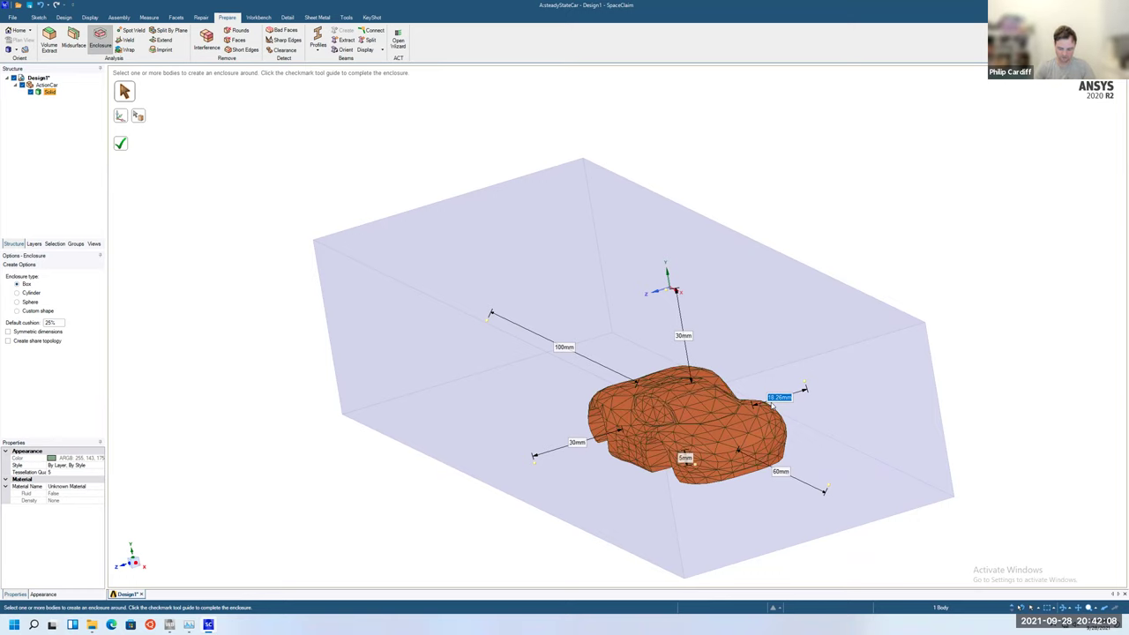
{"action": "type", "text": "30"}
{"action": "key", "text": "Tab"}
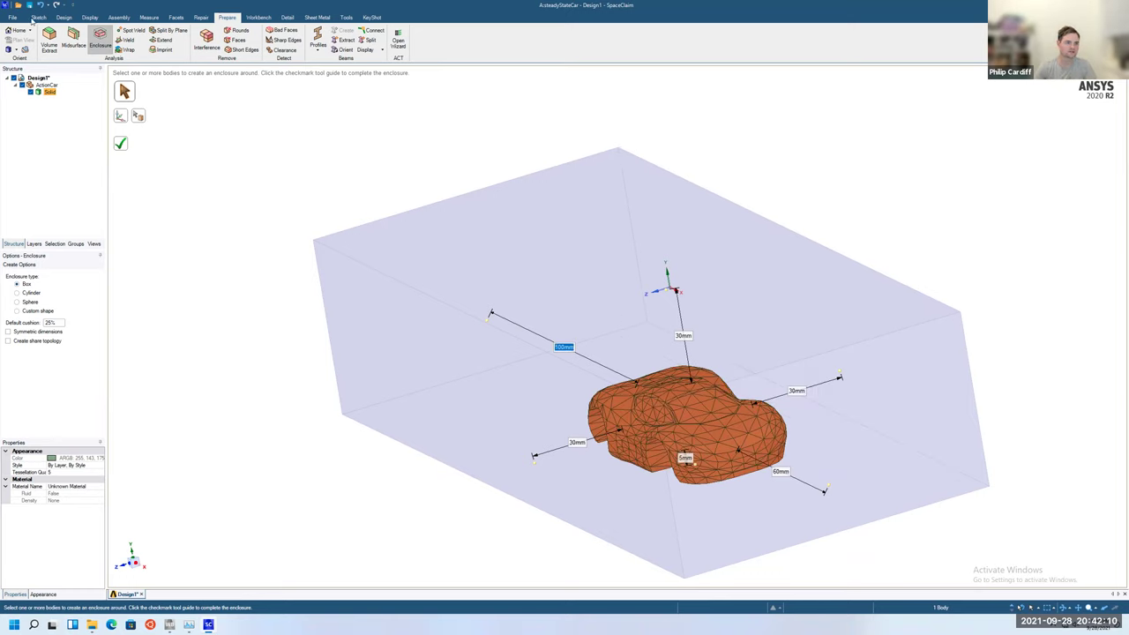
Rotate the view around the car to check the resized enclosure.
{"action": "left_click", "coordinate": [58, 18]}
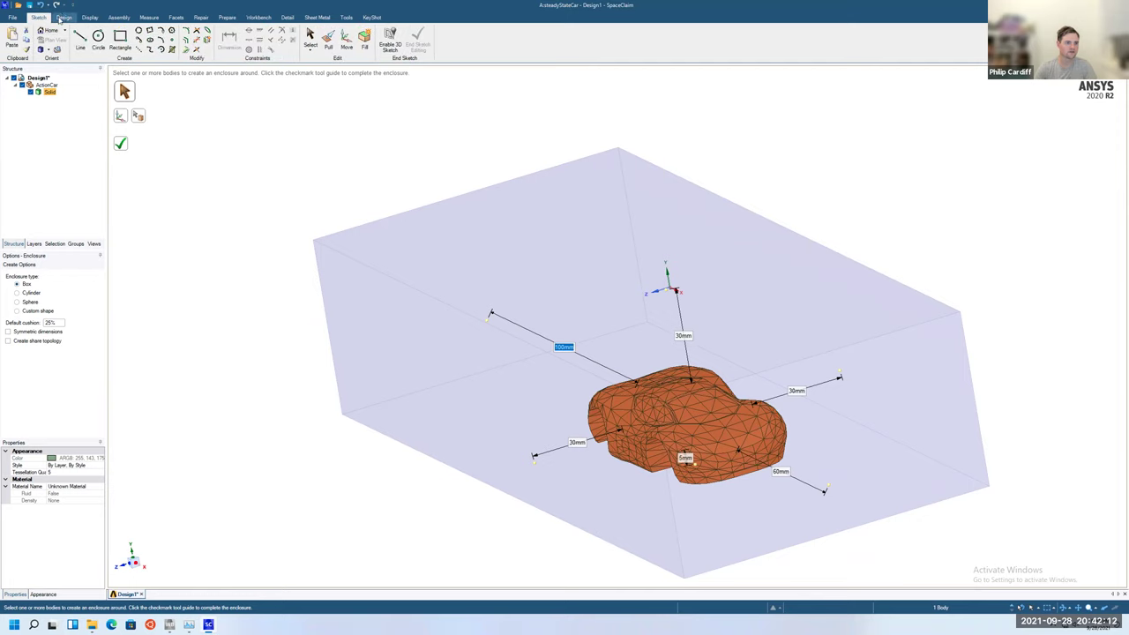
{"action": "left_click", "coordinate": [81, 30]}
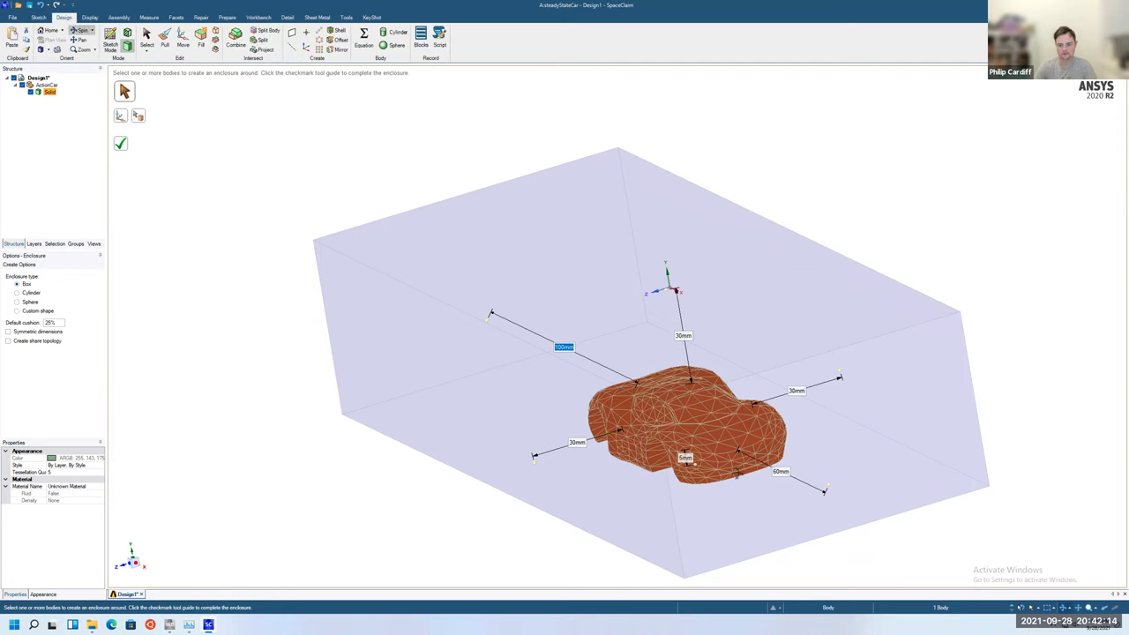
{"action": "left_click_drag", "start_coordinate": [796, 450], "coordinate": [595, 477]}
{"action": "key", "text": "v"}
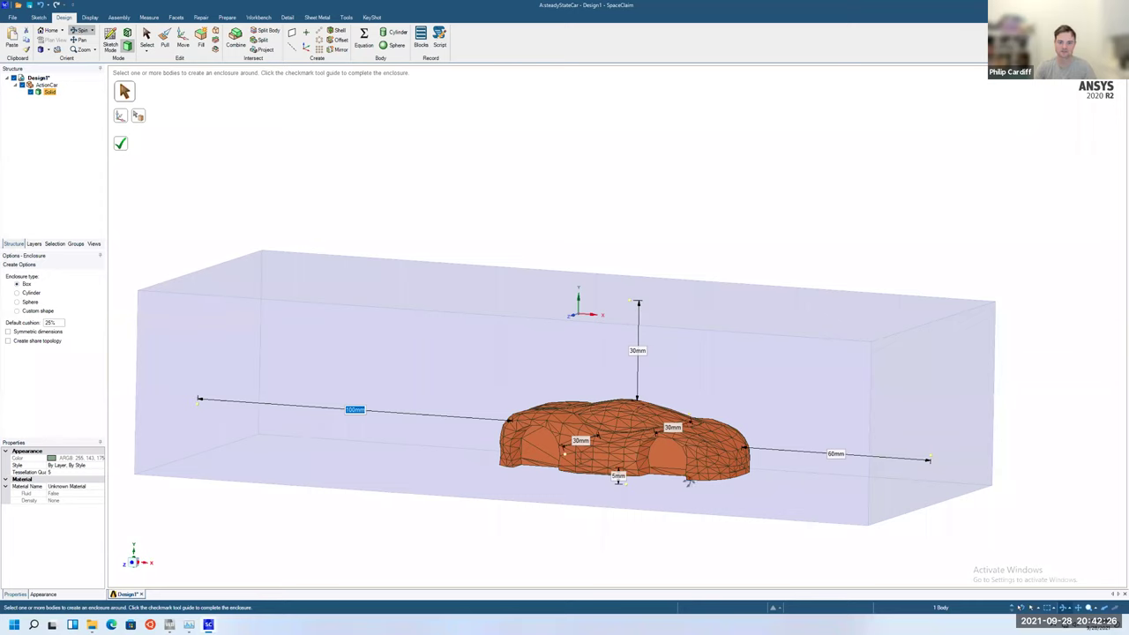
{"action": "left_click_drag", "start_coordinate": [681, 447], "coordinate": [552, 424]}
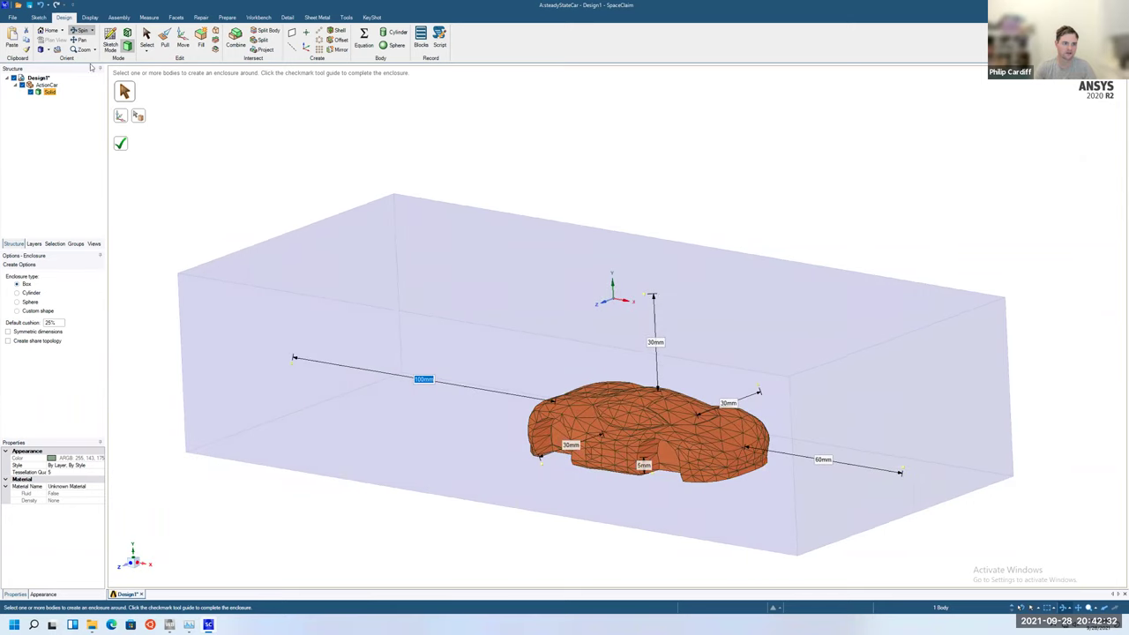
{"action": "left_click", "coordinate": [80, 31]}
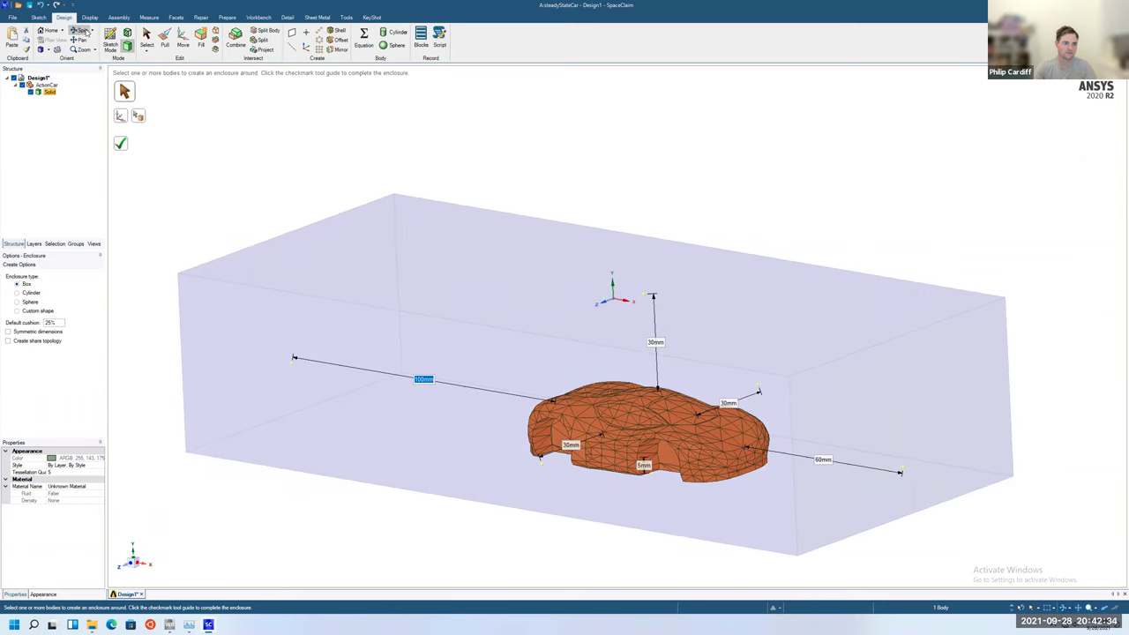
{"action": "left_click", "coordinate": [122, 145]}
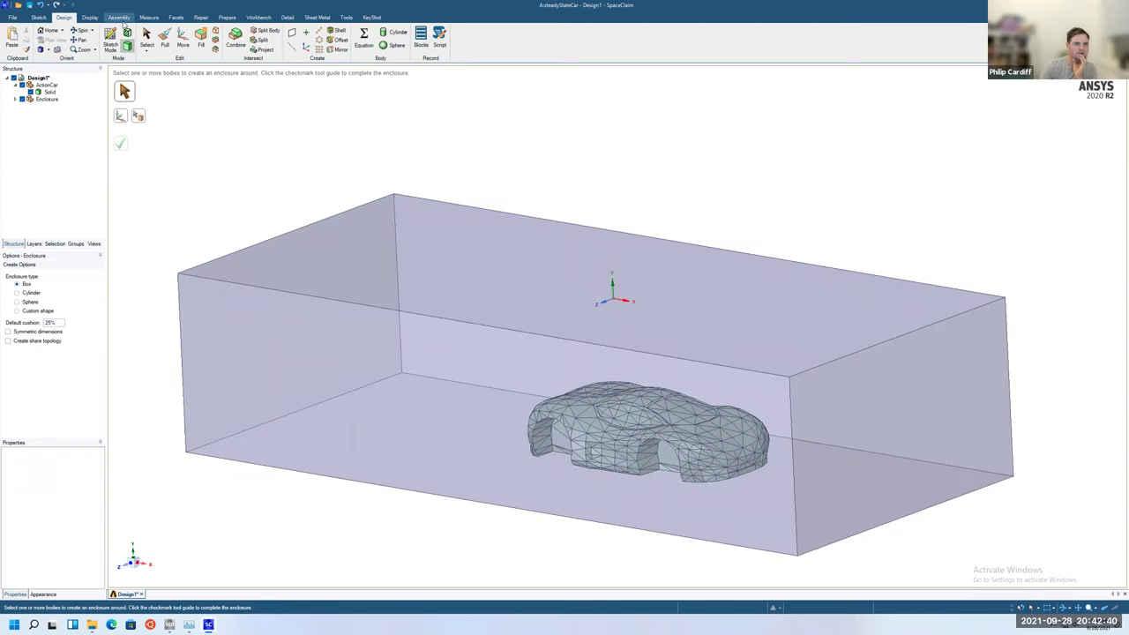
{"action": "left_click", "coordinate": [74, 31]}
{"action": "left_click_drag", "start_coordinate": [628, 438], "coordinate": [820, 484]}
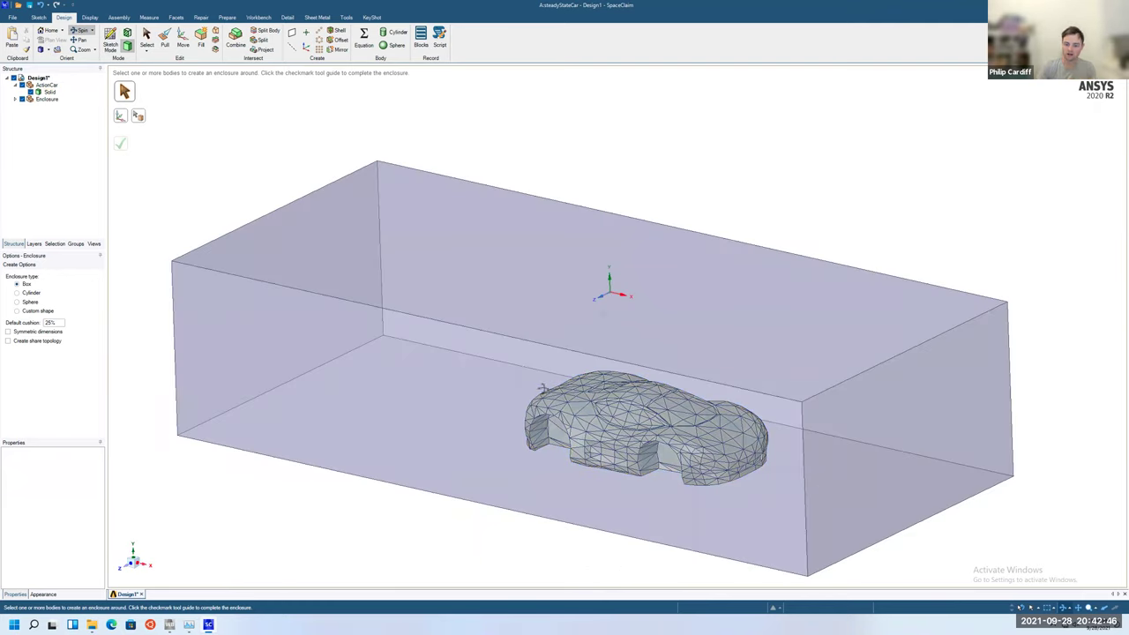
{"action": "left_click", "coordinate": [609, 441]}
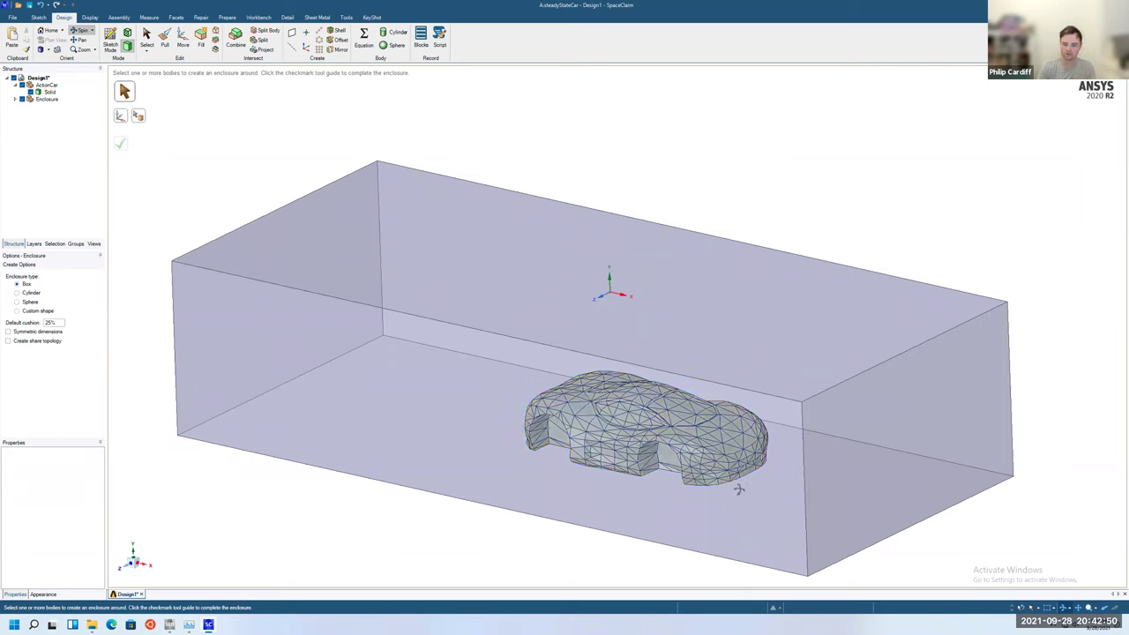
{"action": "left_click_drag", "start_coordinate": [602, 472], "coordinate": [781, 462]}
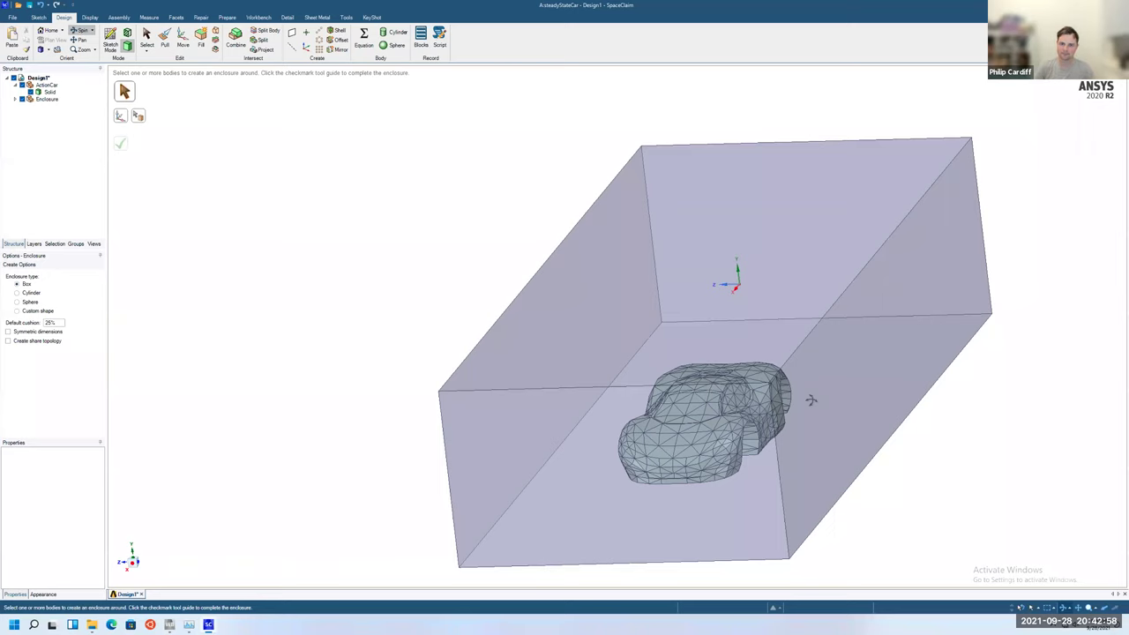
{"action": "left_click_drag", "start_coordinate": [685, 381], "coordinate": [687, 366]}
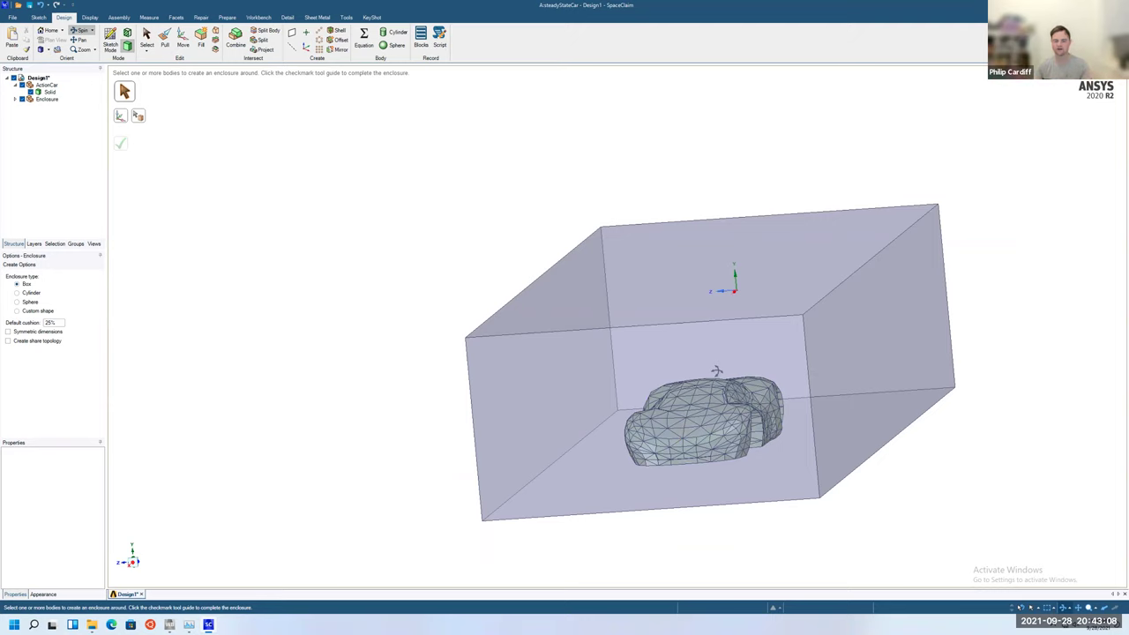
{"action": "left_click_drag", "start_coordinate": [743, 356], "coordinate": [675, 358]}
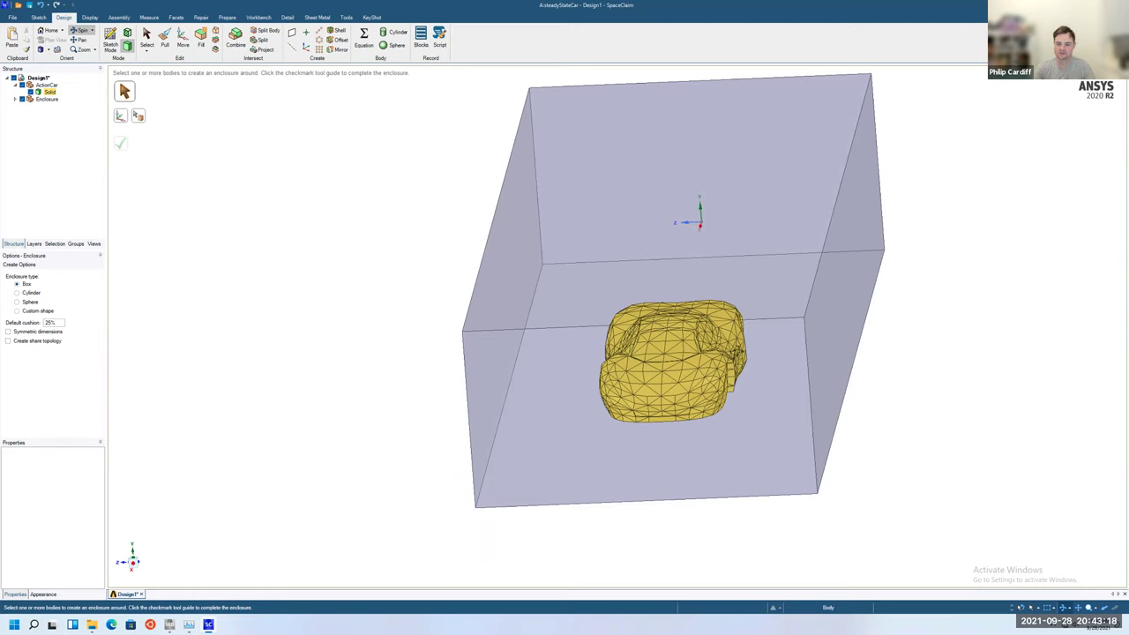
{"action": "left_click_drag", "start_coordinate": [681, 369], "coordinate": [676, 403]}
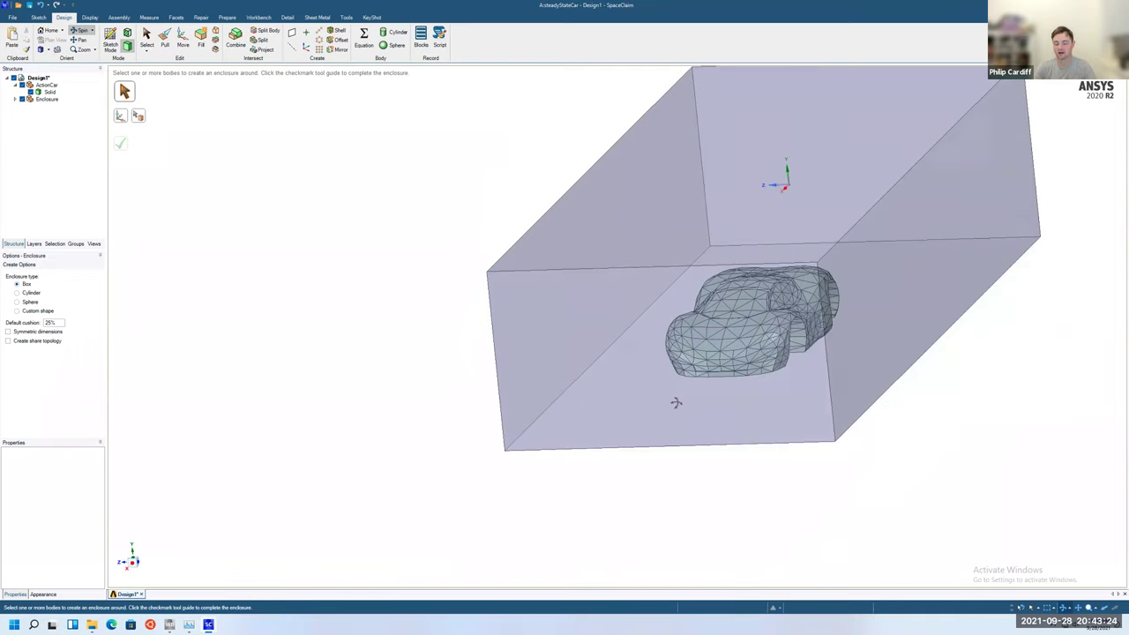
Hide the Enclosure body in the Structure tree.
{"action": "left_click", "coordinate": [23, 100]}
{"action": "left_click", "coordinate": [23, 100]}
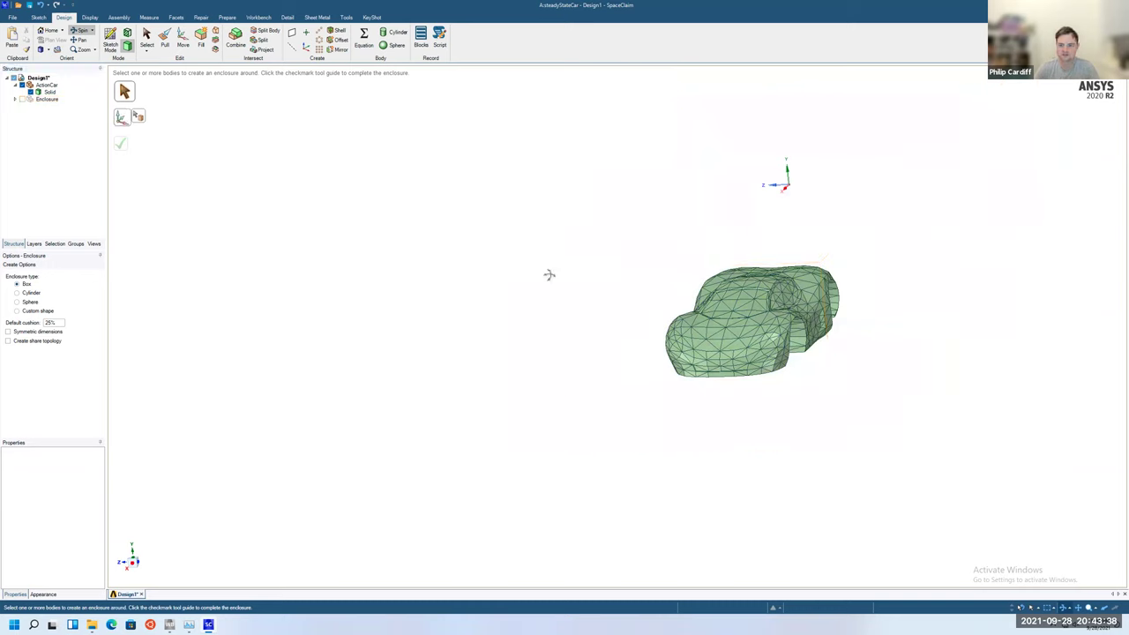
{"action": "scroll", "coordinate": [773, 336], "scroll_direction": "up", "scroll_amount": 3}
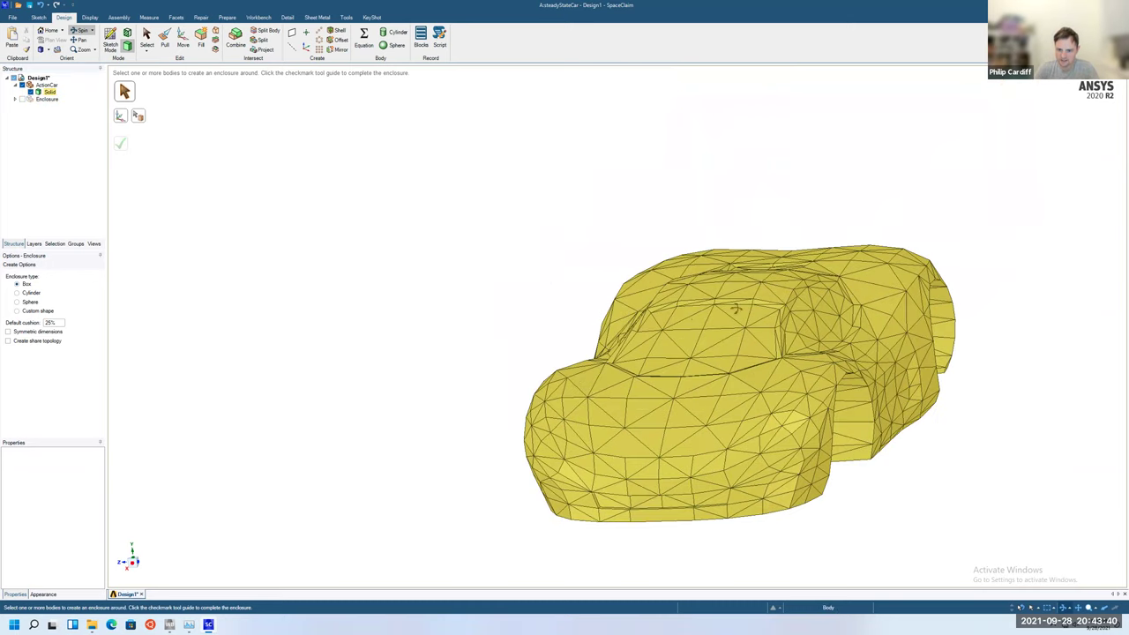
{"action": "scroll", "coordinate": [751, 323], "scroll_direction": "up", "scroll_amount": 2}
{"action": "scroll", "coordinate": [726, 325], "scroll_direction": "down", "scroll_amount": 3}
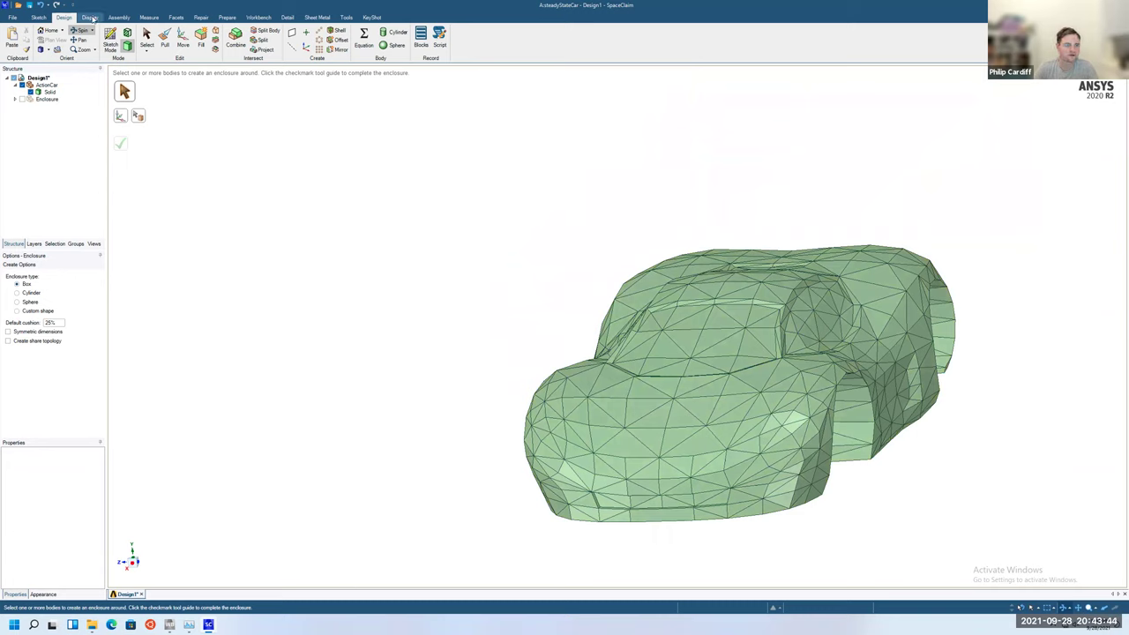
Place a new origin at the car roof vertex and create a plane through it.
{"action": "left_click", "coordinate": [306, 50]}
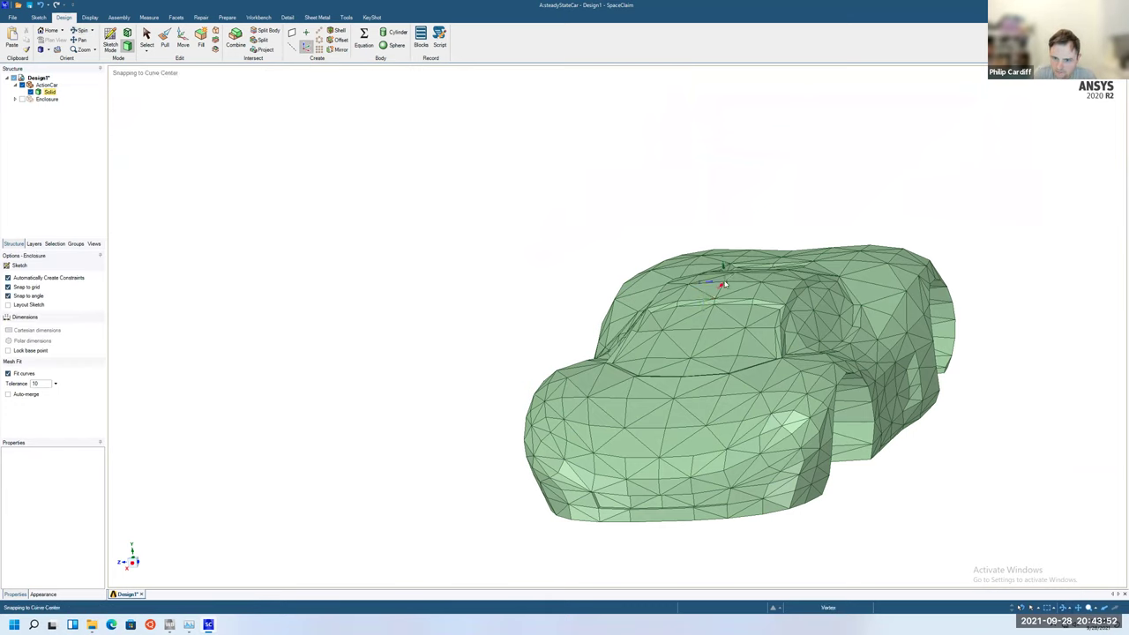
{"action": "left_click", "coordinate": [722, 285]}
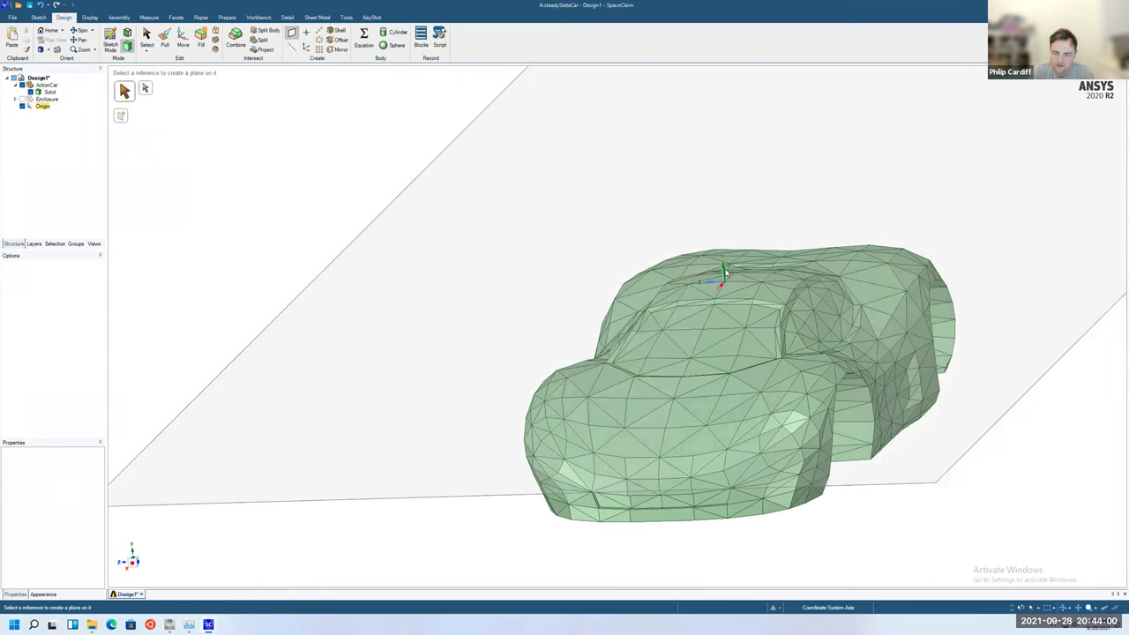
{"action": "scroll", "coordinate": [723, 274], "scroll_direction": "down", "scroll_amount": 10}
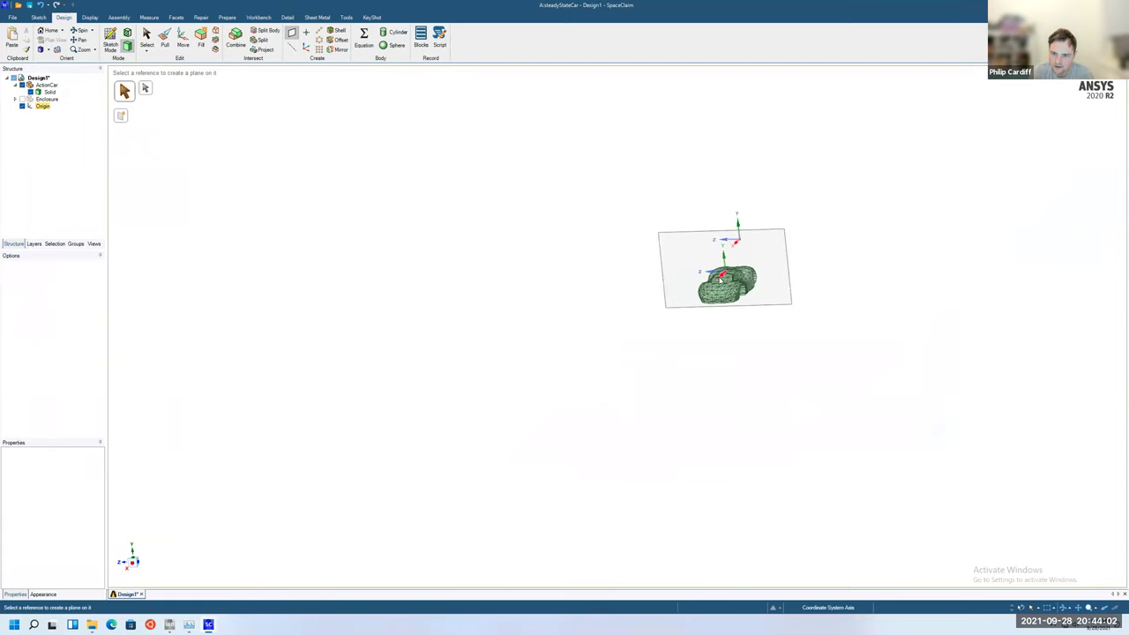
{"action": "left_click", "coordinate": [710, 276]}
{"action": "scroll", "coordinate": [796, 177], "scroll_direction": "up", "scroll_amount": 3}
{"action": "scroll", "coordinate": [795, 177], "scroll_direction": "down", "scroll_amount": 3}
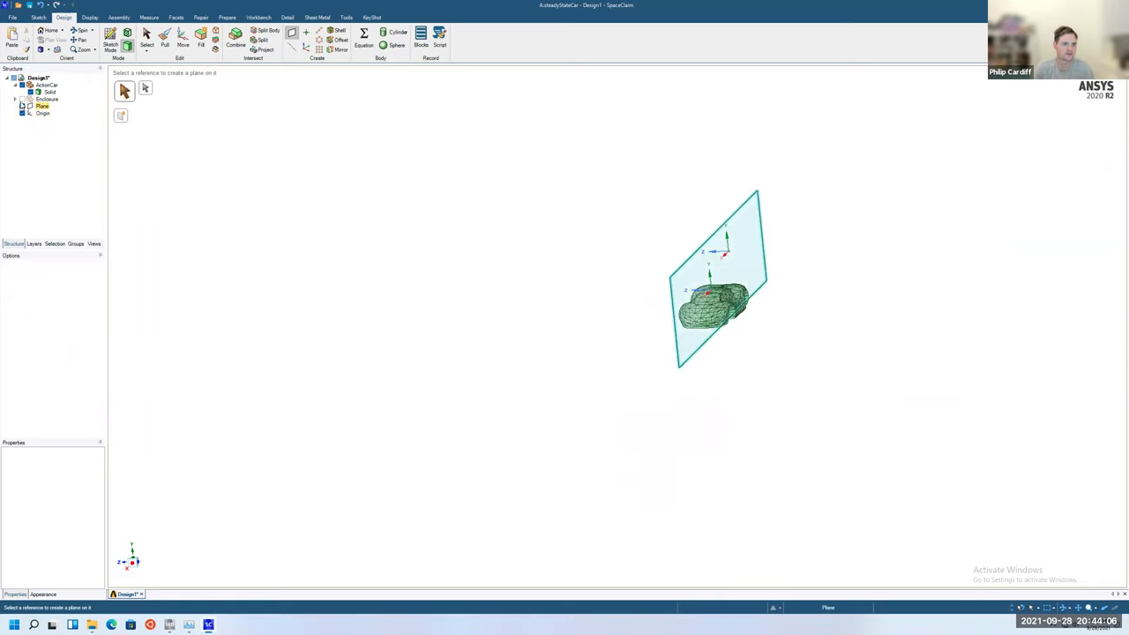
Show the enclosure box again and orbit toward an end-on view.
{"action": "left_click", "coordinate": [22, 99]}
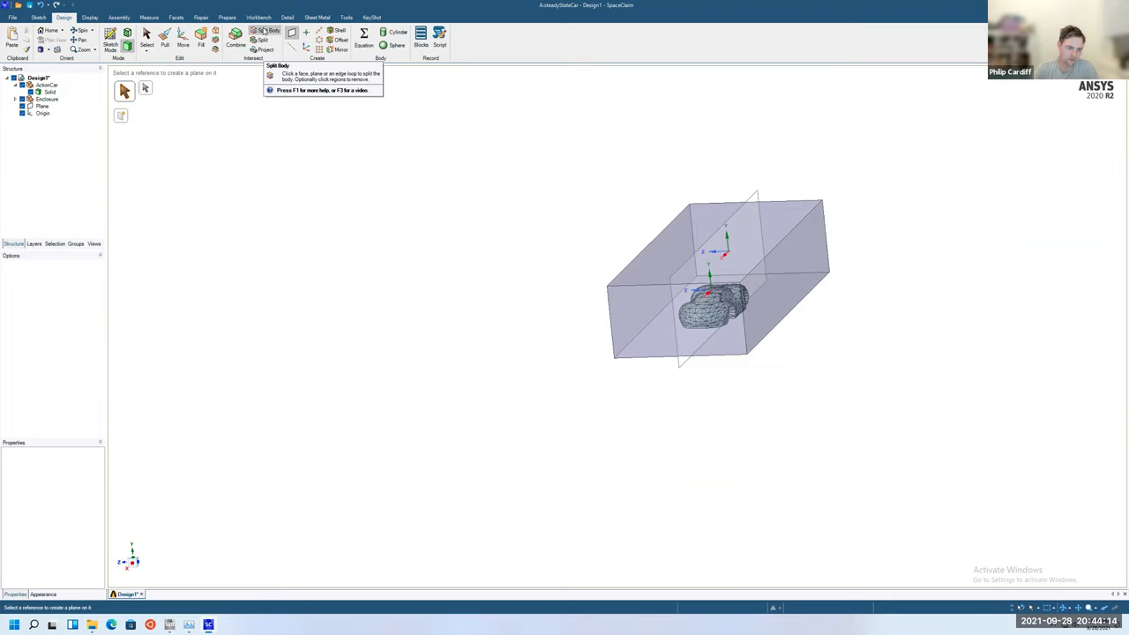
{"action": "left_click", "coordinate": [81, 30]}
{"action": "left_click_drag", "start_coordinate": [572, 351], "coordinate": [670, 376]}
{"action": "key", "text": "h"}
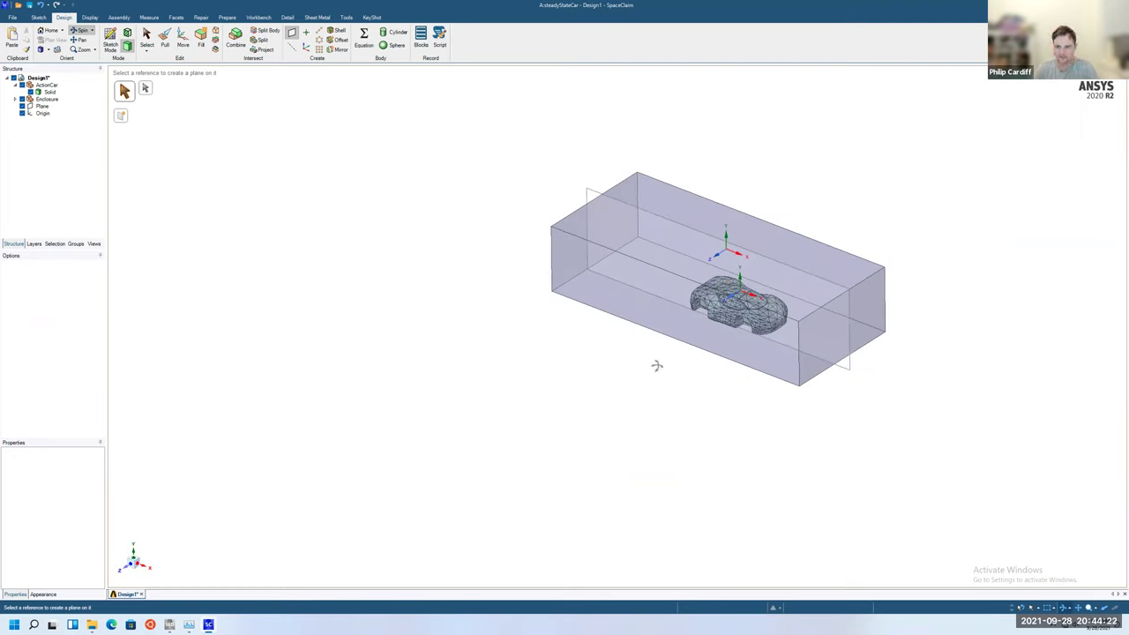
{"action": "left_click_drag", "start_coordinate": [655, 365], "coordinate": [630, 358]}
{"action": "mouse_move", "coordinate": [708, 435]}
{"action": "left_mouse_down"}
{"action": "mouse_move", "coordinate": [658, 433]}
{"action": "mouse_move", "coordinate": [673, 441]}
{"action": "mouse_move", "coordinate": [697, 424]}
{"action": "left_mouse_up"}
Split the enclosure along the plane and discard one half of it.
{"action": "left_click", "coordinate": [267, 30]}
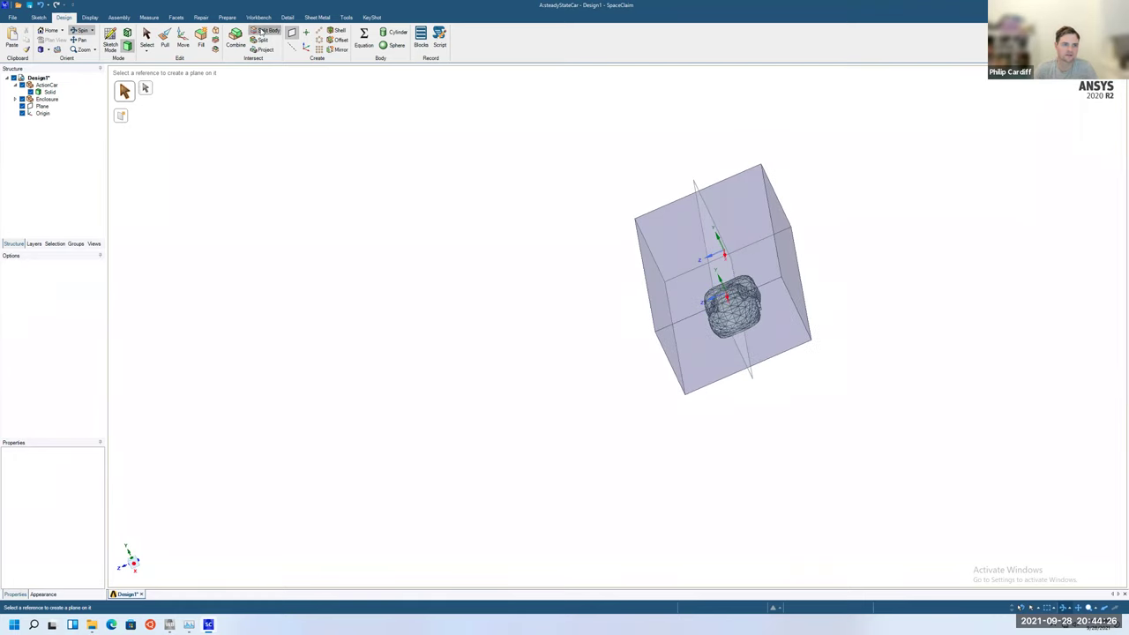
{"action": "left_click", "coordinate": [783, 258]}
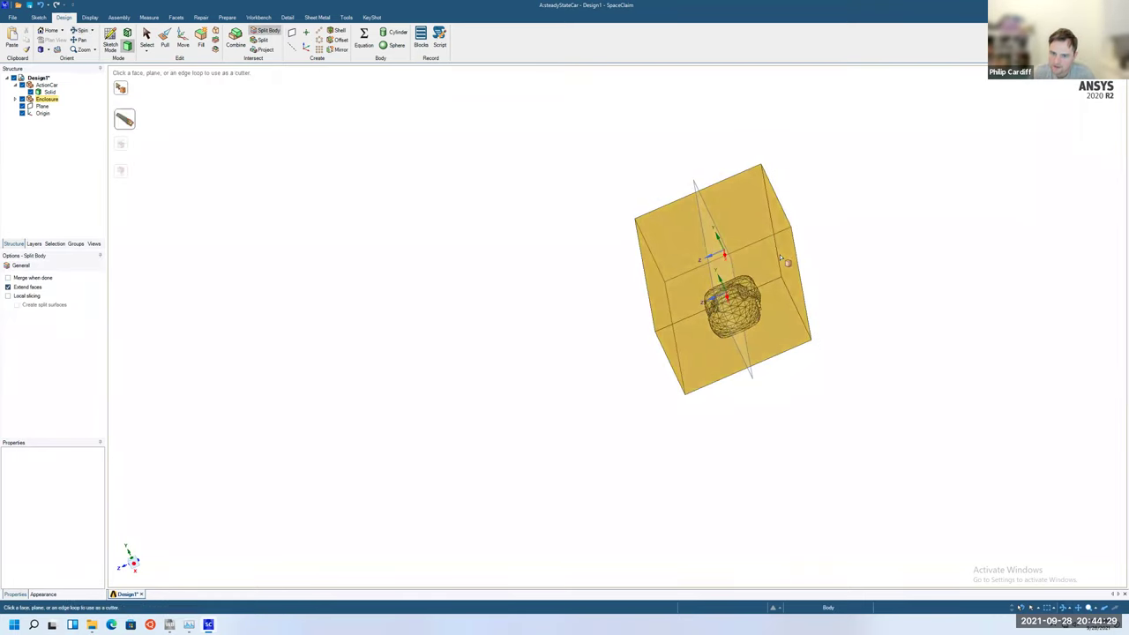
{"action": "left_click", "coordinate": [76, 30]}
{"action": "left_click_drag", "start_coordinate": [539, 327], "coordinate": [882, 344]}
{"action": "left_click", "coordinate": [79, 30]}
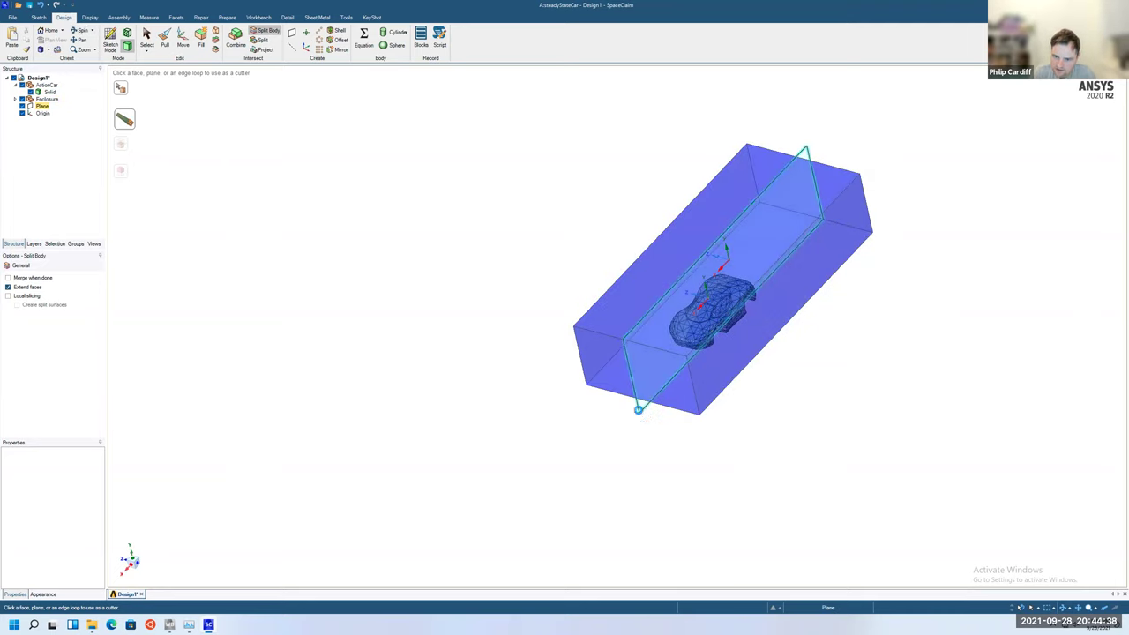
{"action": "left_click", "coordinate": [637, 413]}
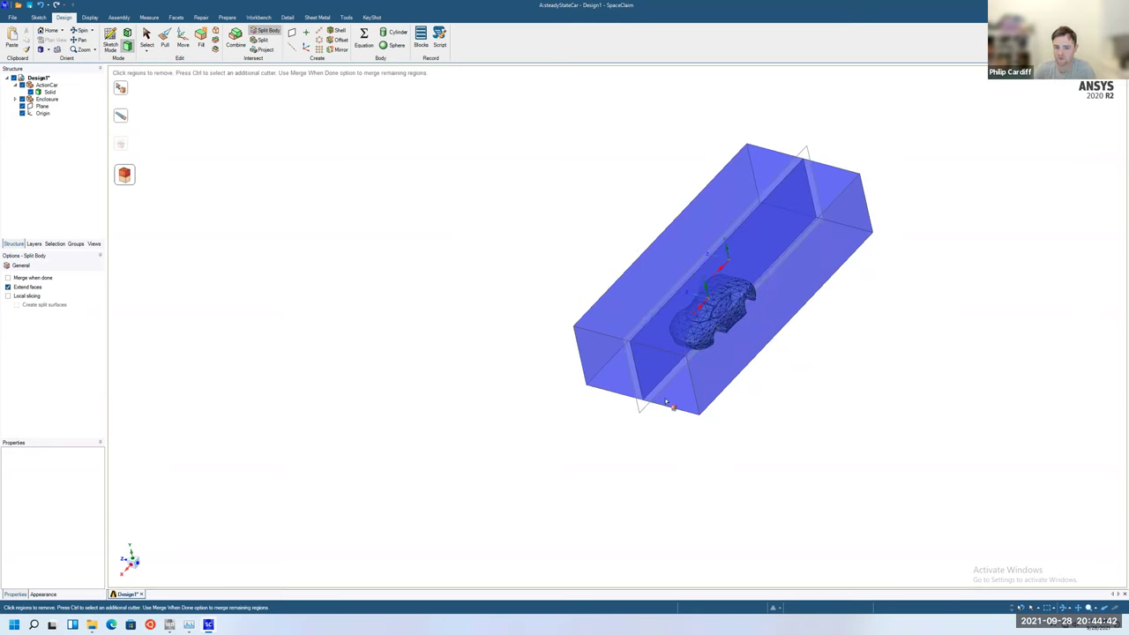
{"action": "left_click", "coordinate": [680, 393]}
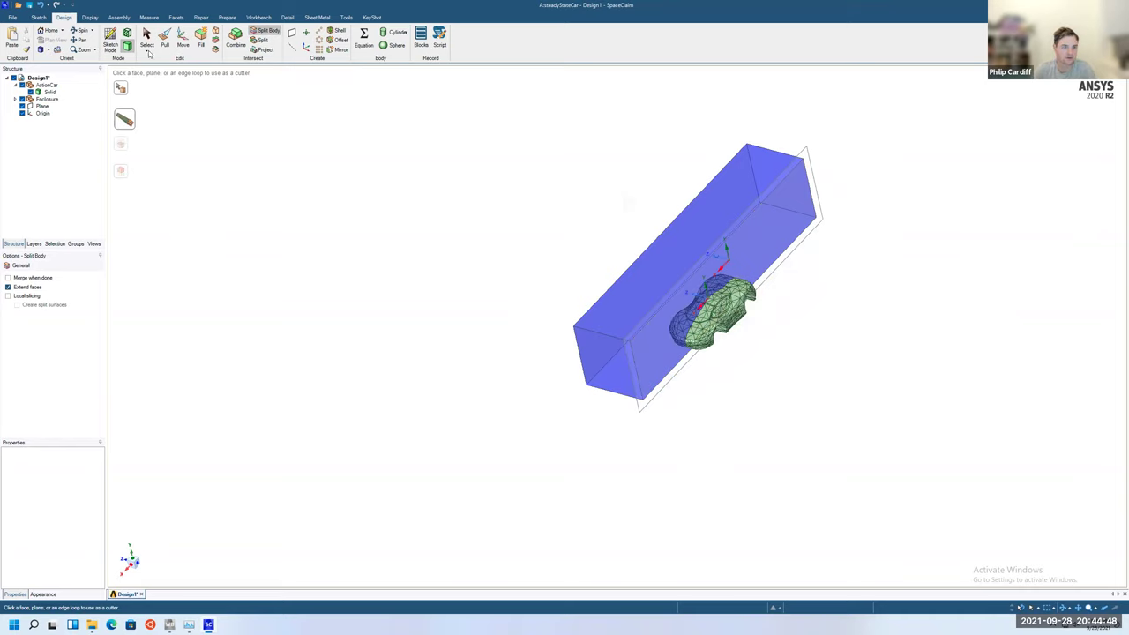
Split the car in half along the same plane.
{"action": "left_click", "coordinate": [264, 30]}
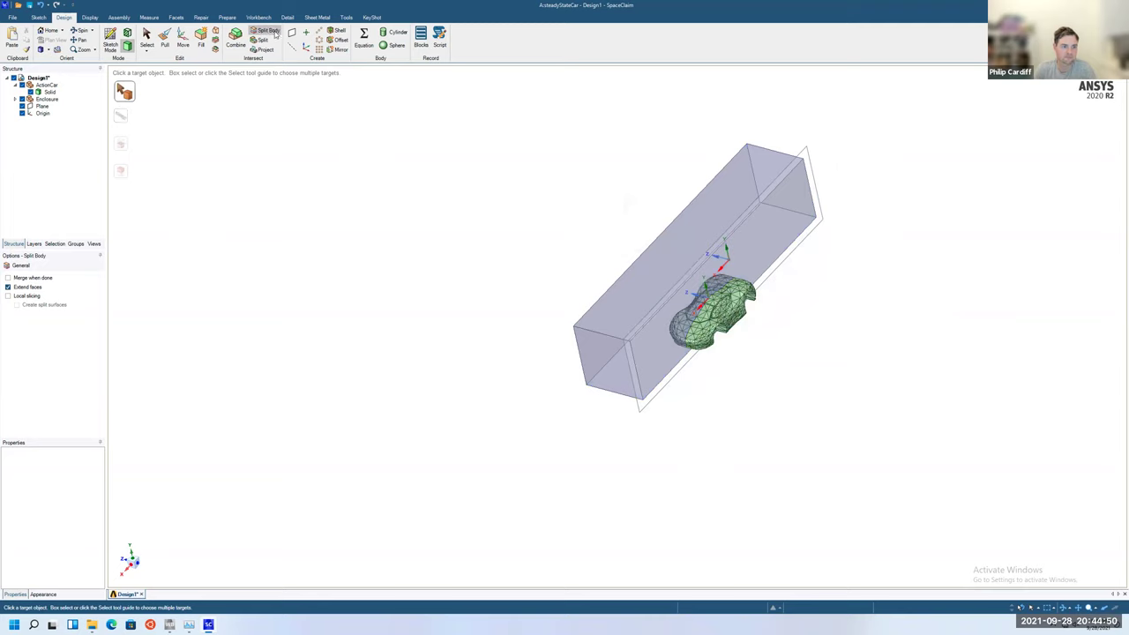
{"action": "left_click", "coordinate": [735, 326]}
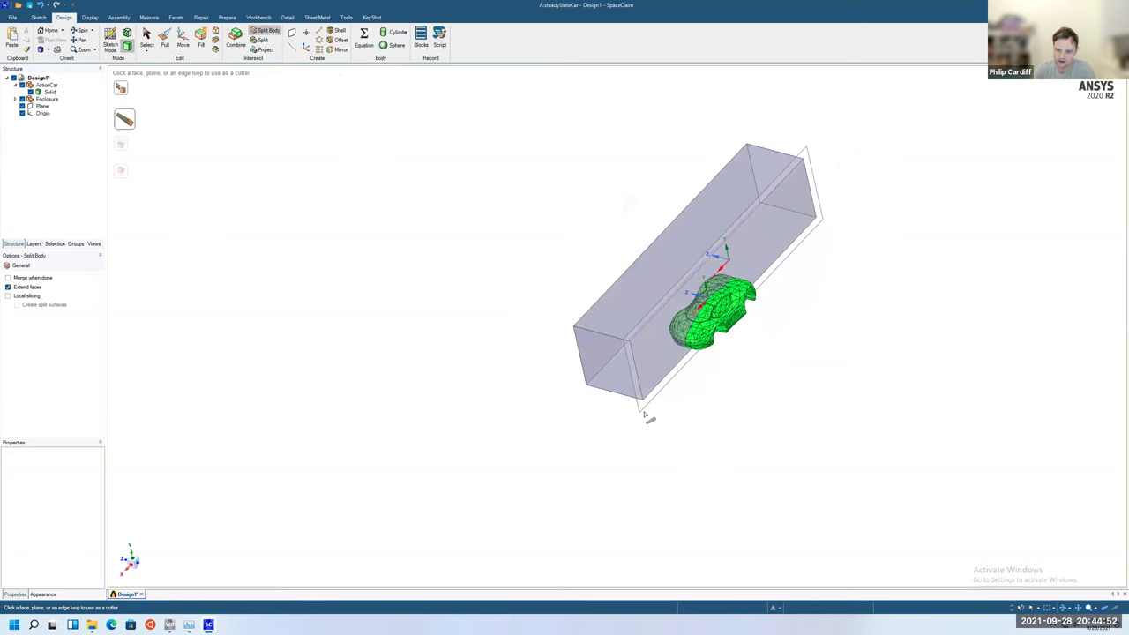
{"action": "left_click", "coordinate": [718, 409]}
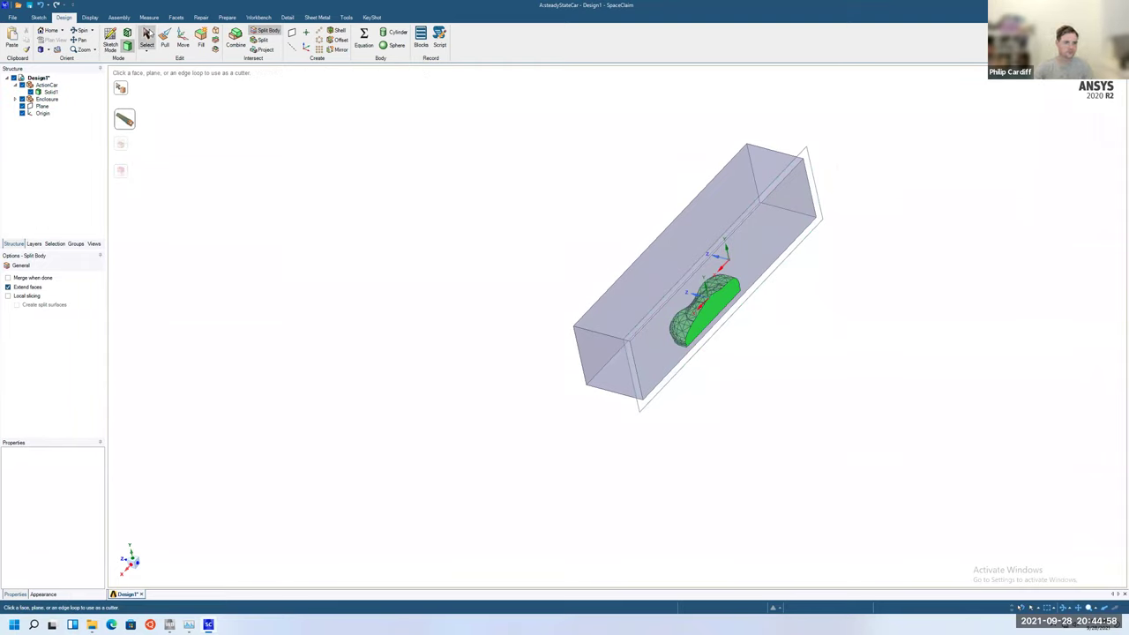
{"action": "key", "text": "Escape"}
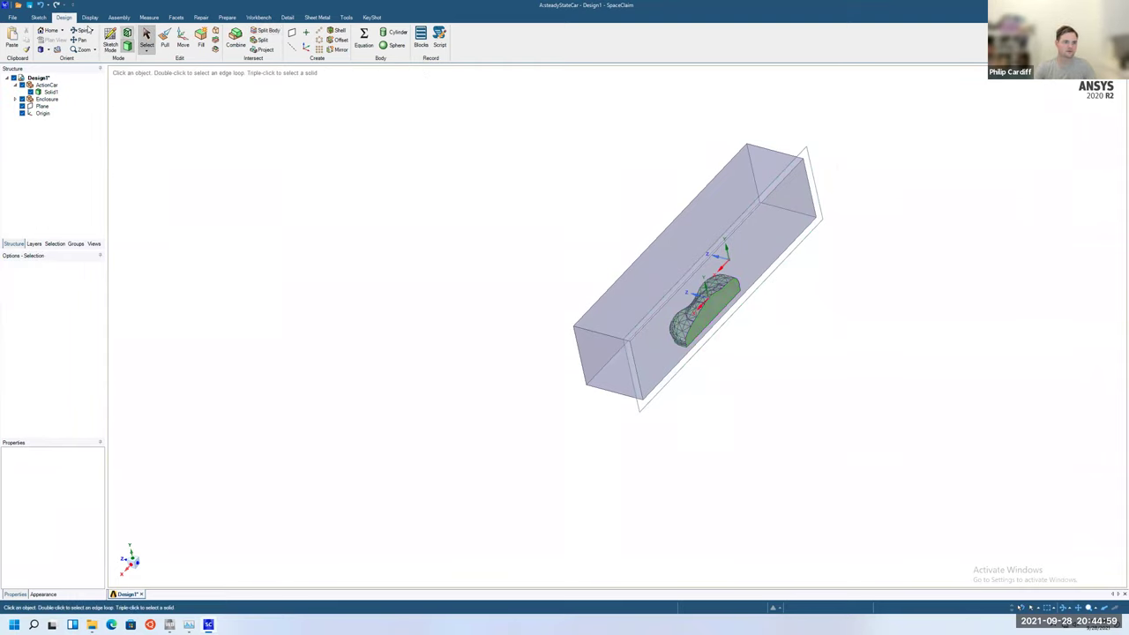
Hide the plane and orbit to a side view with the car upright.
{"action": "left_click", "coordinate": [22, 106]}
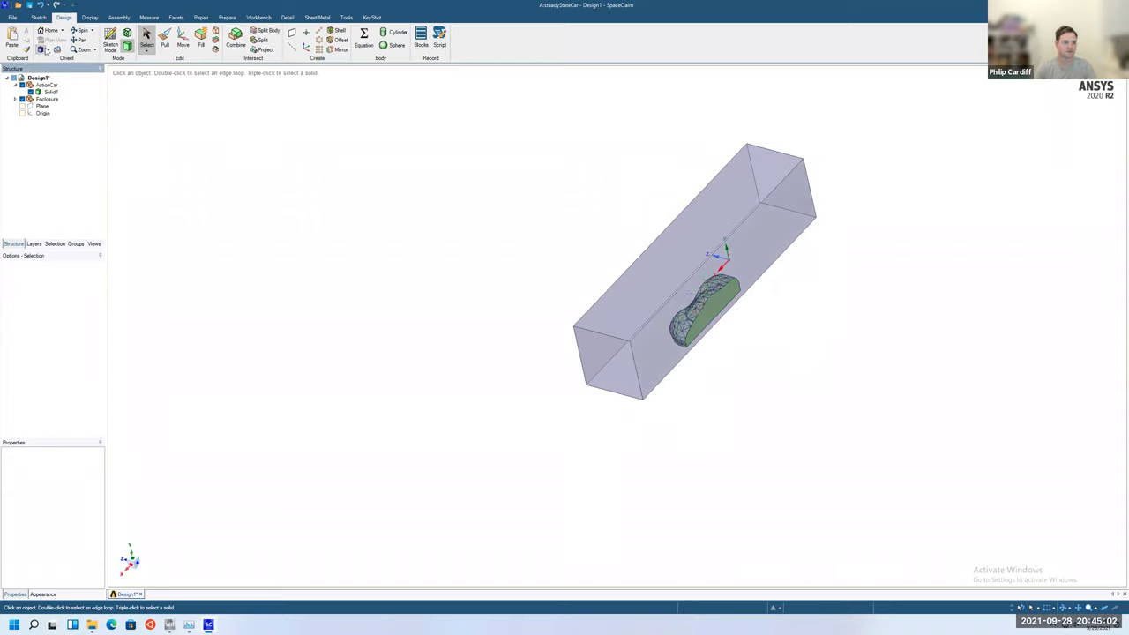
{"action": "left_click", "coordinate": [81, 30]}
{"action": "left_click_drag", "start_coordinate": [736, 362], "coordinate": [498, 300]}
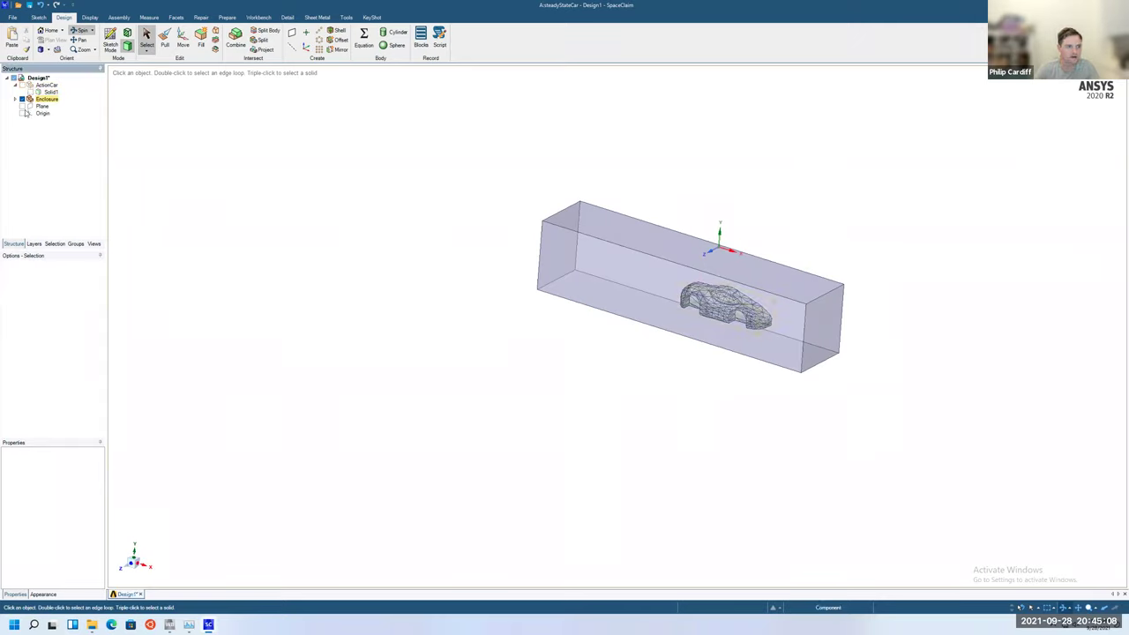
{"action": "left_click_drag", "start_coordinate": [701, 393], "coordinate": [675, 328]}
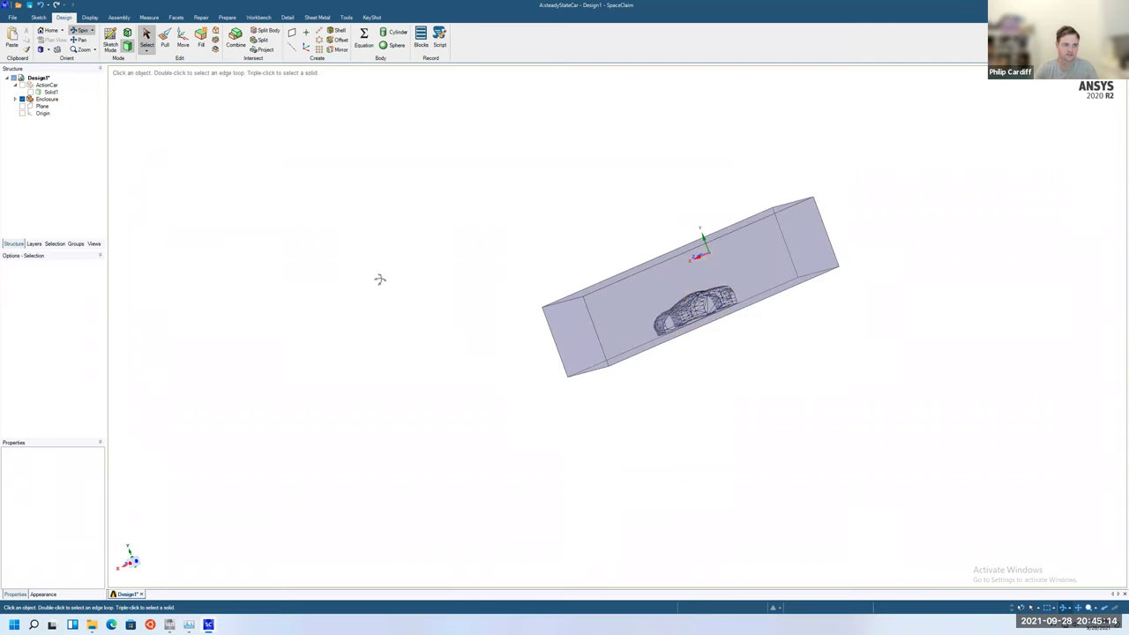
{"action": "mouse_move", "coordinate": [420, 268]}
{"action": "left_mouse_down"}
{"action": "mouse_move", "coordinate": [476, 267]}
{"action": "mouse_move", "coordinate": [515, 239]}
{"action": "mouse_move", "coordinate": [564, 234]}
{"action": "mouse_move", "coordinate": [541, 239]}
{"action": "left_mouse_up"}
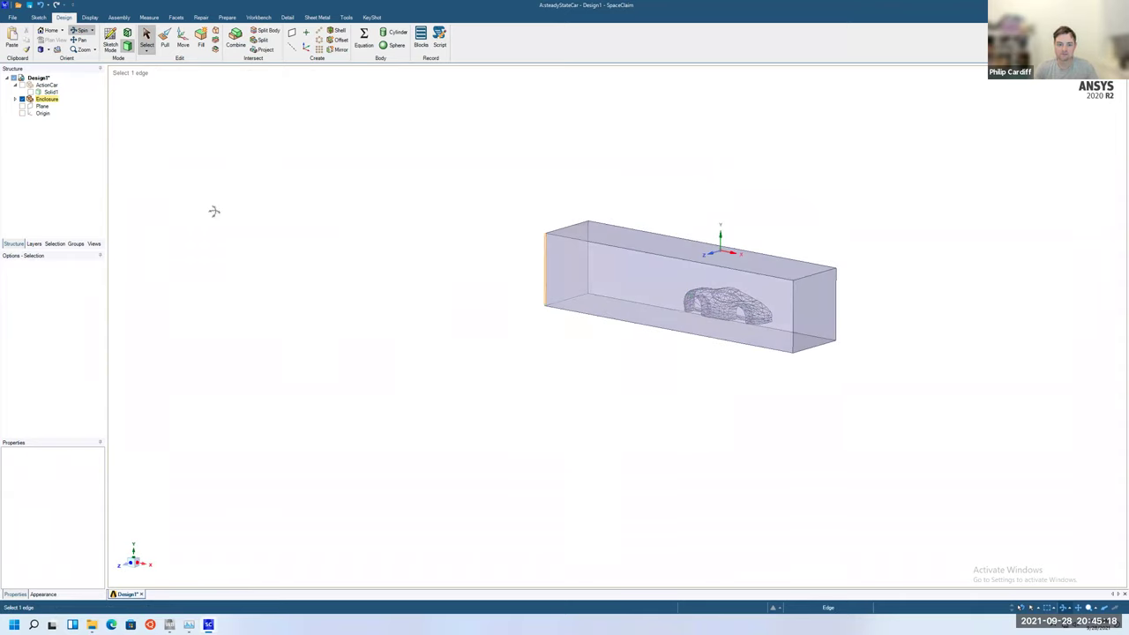
Create a named selection 'inlet' from the tunnel's right end face.
{"action": "left_click", "coordinate": [75, 243]}
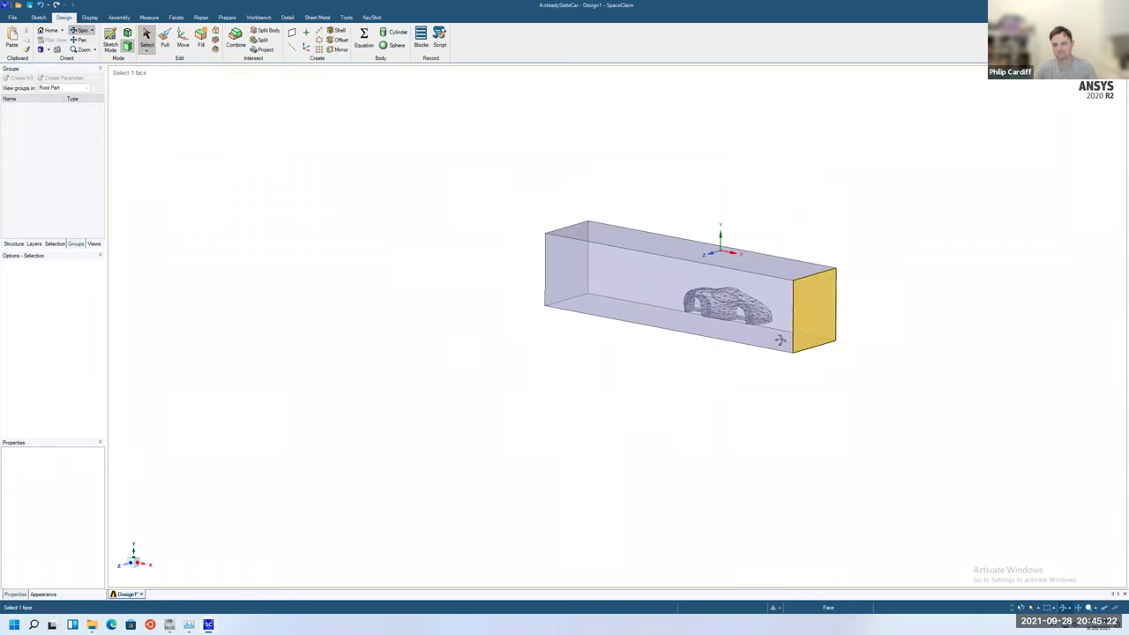
{"action": "triple_click", "coordinate": [805, 317]}
{"action": "left_click", "coordinate": [217, 173]}
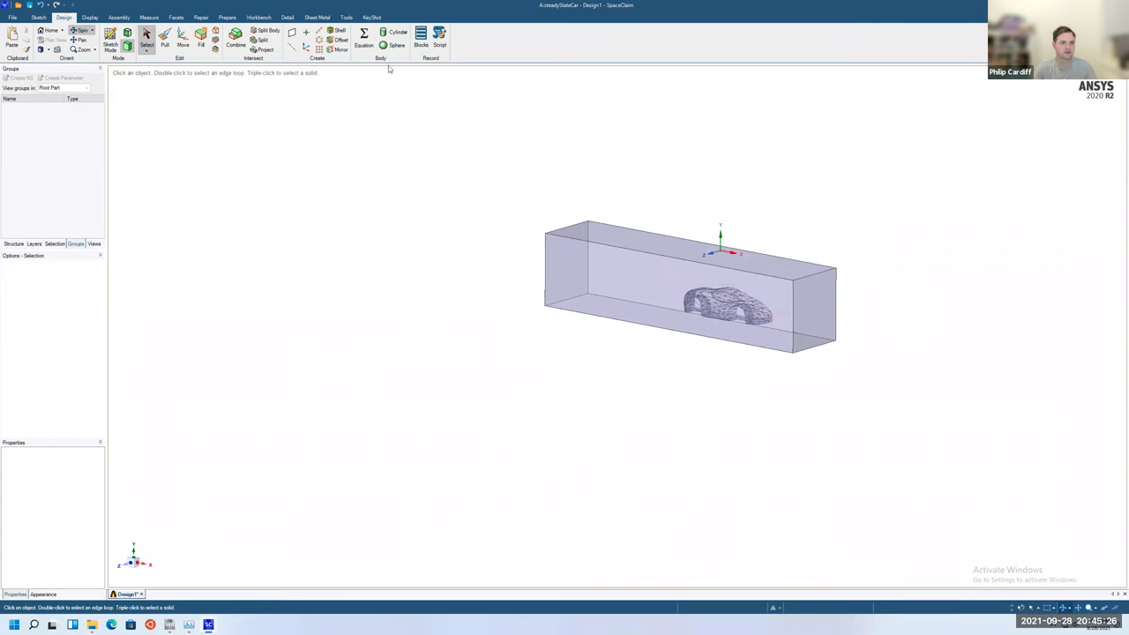
{"action": "left_click", "coordinate": [816, 327]}
{"action": "left_click", "coordinate": [332, 93]}
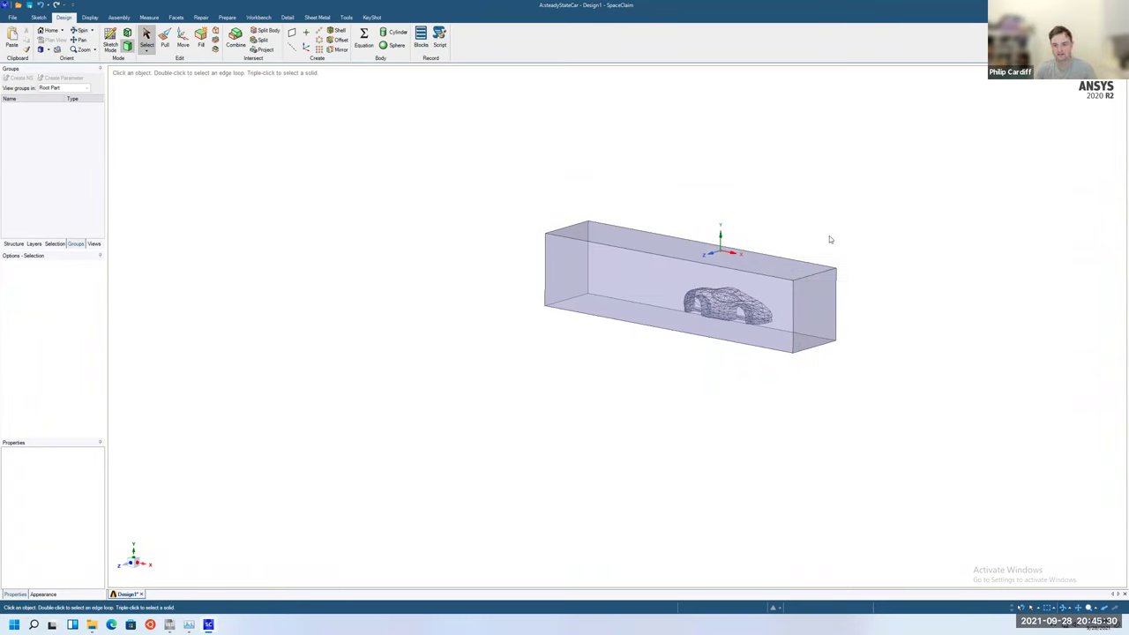
{"action": "left_click", "coordinate": [825, 279]}
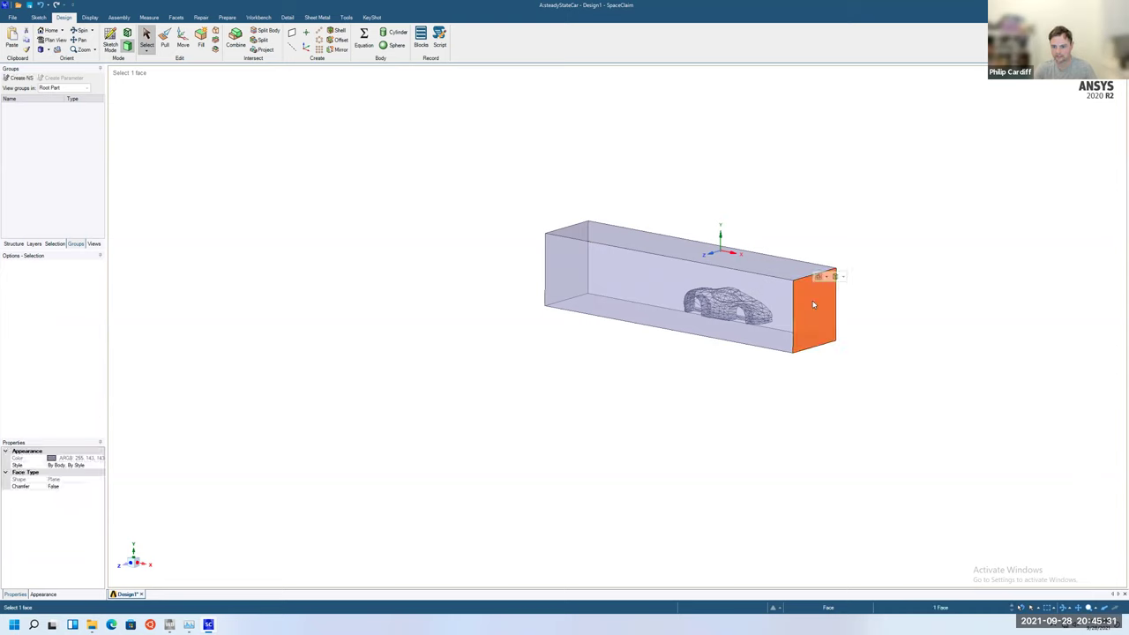
{"action": "left_click", "coordinate": [20, 78]}
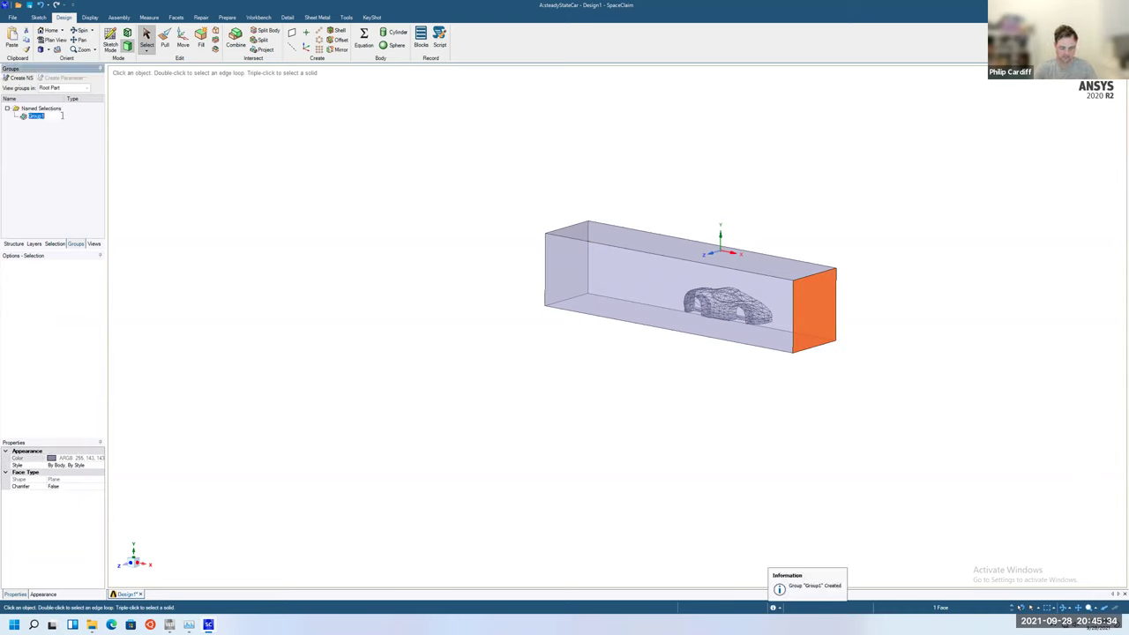
{"action": "type", "text": "inlet"}
{"action": "key", "text": "Return"}
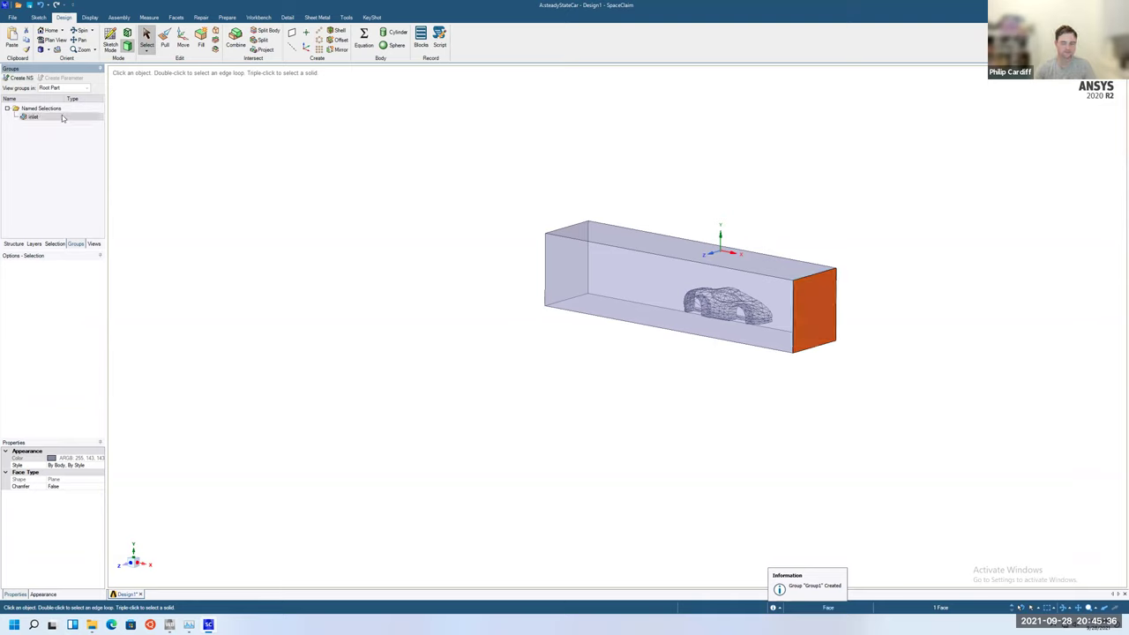
Create a named selection from the near long side face, typing 'symm' as its name.
{"action": "left_click", "coordinate": [628, 291]}
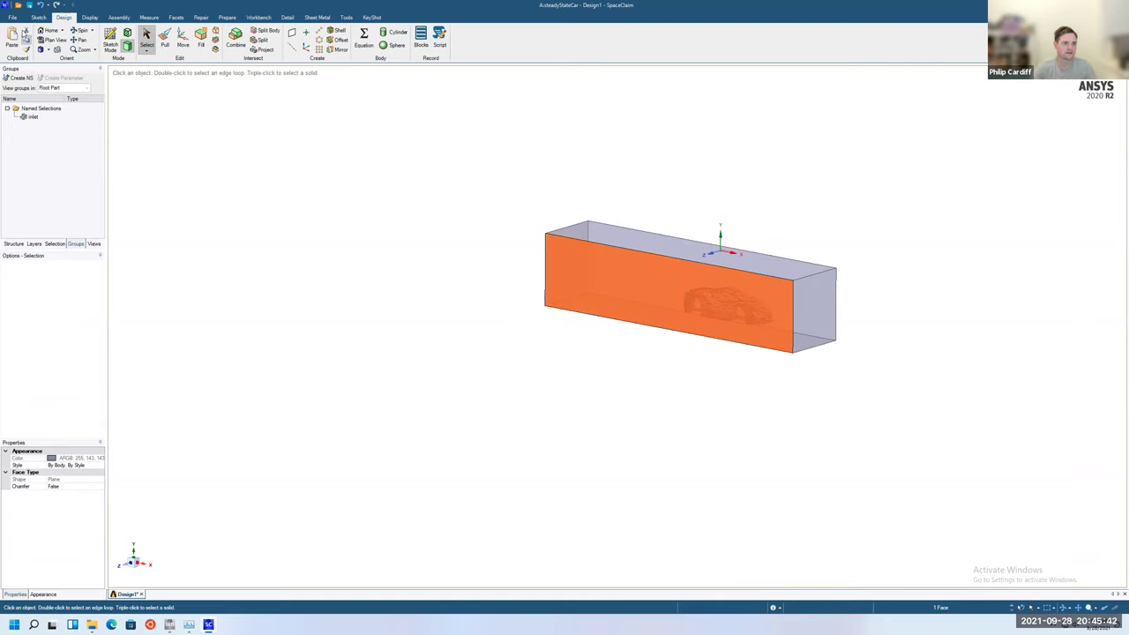
{"action": "left_click", "coordinate": [19, 78]}
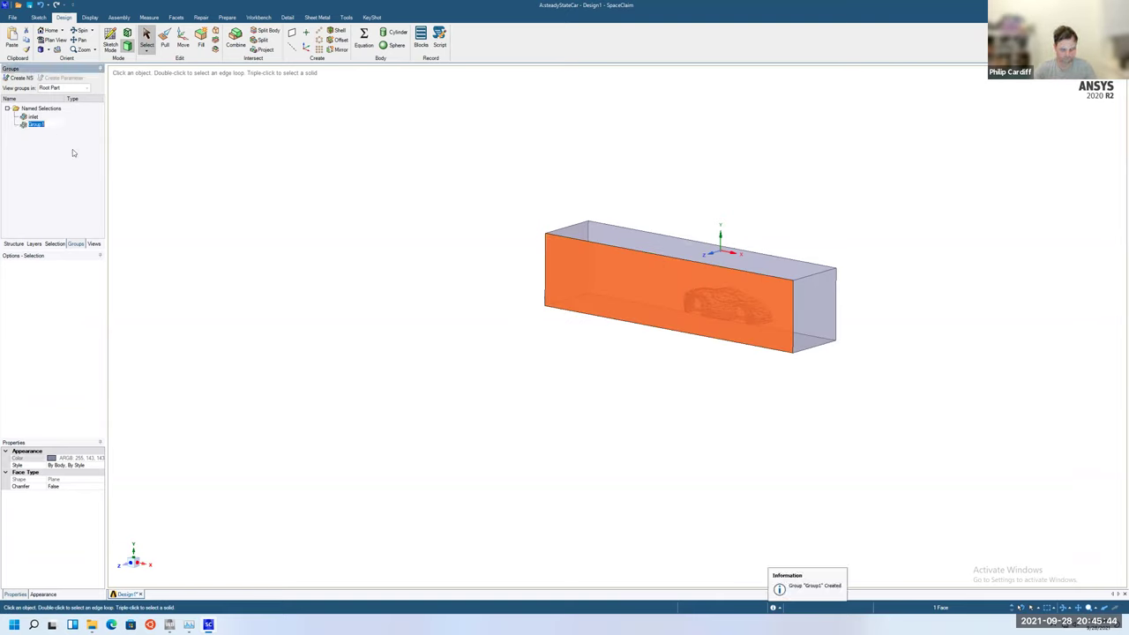
{"action": "type", "text": "symm"}
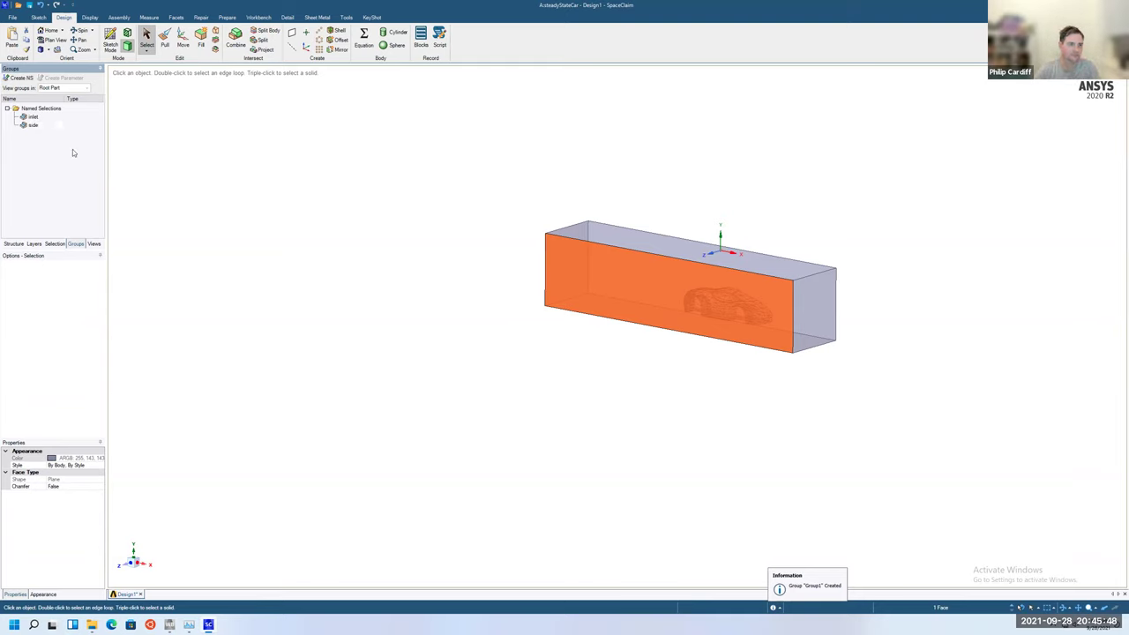
{"action": "key", "text": "Return"}
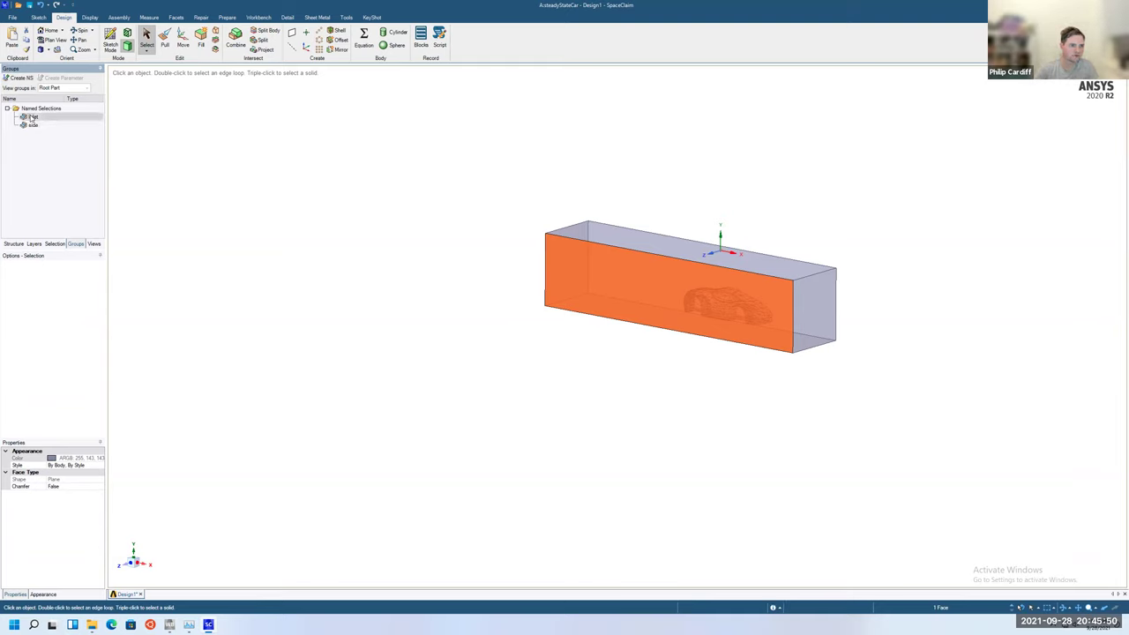
{"action": "right_click", "coordinate": [30, 116]}
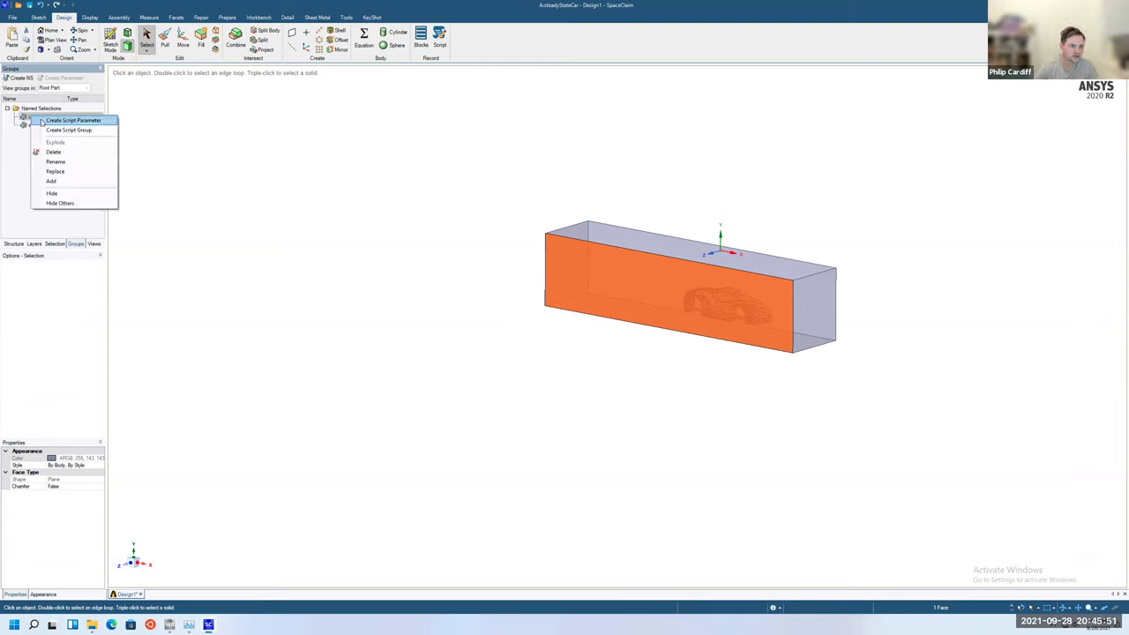
{"action": "left_click", "coordinate": [60, 182]}
{"action": "right_click", "coordinate": [32, 125]}
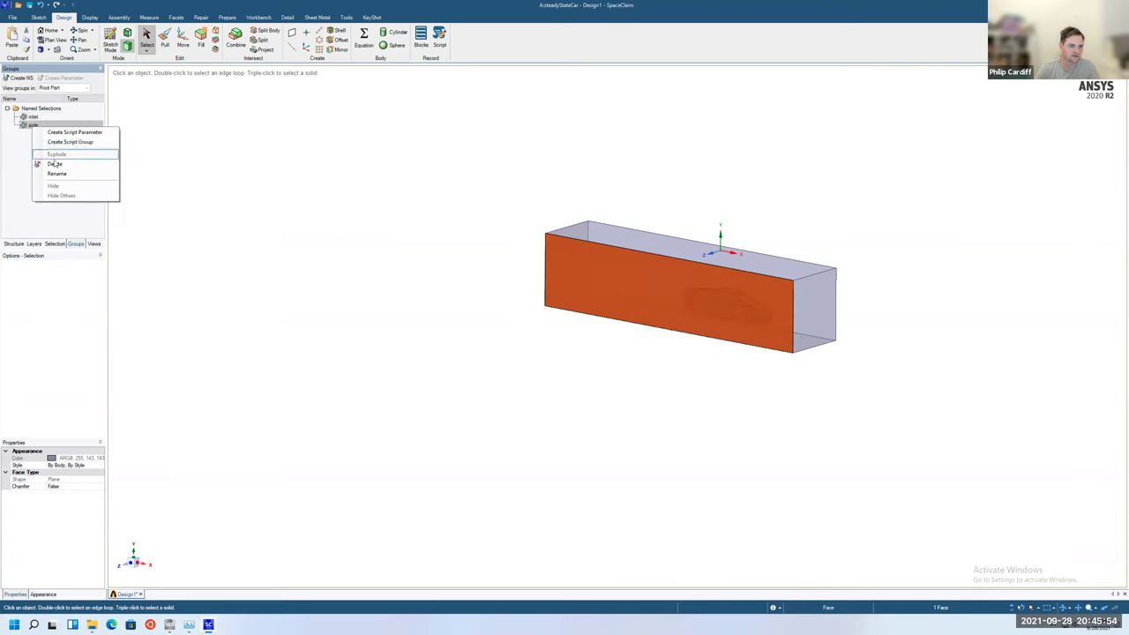
{"action": "left_click", "coordinate": [18, 169]}
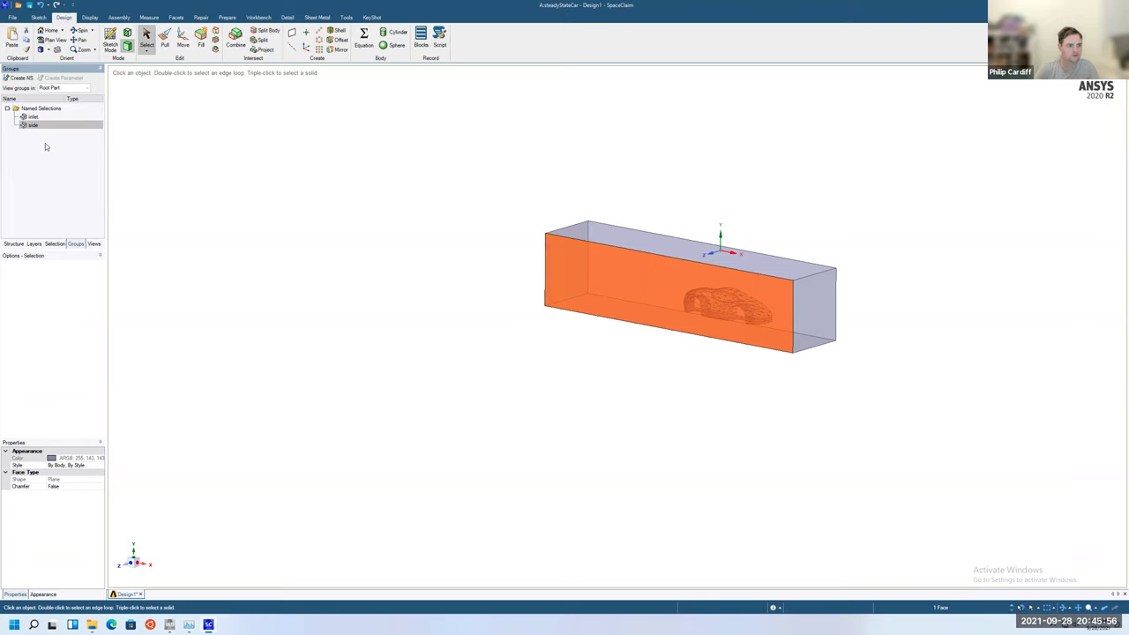
{"action": "left_click", "coordinate": [57, 118]}
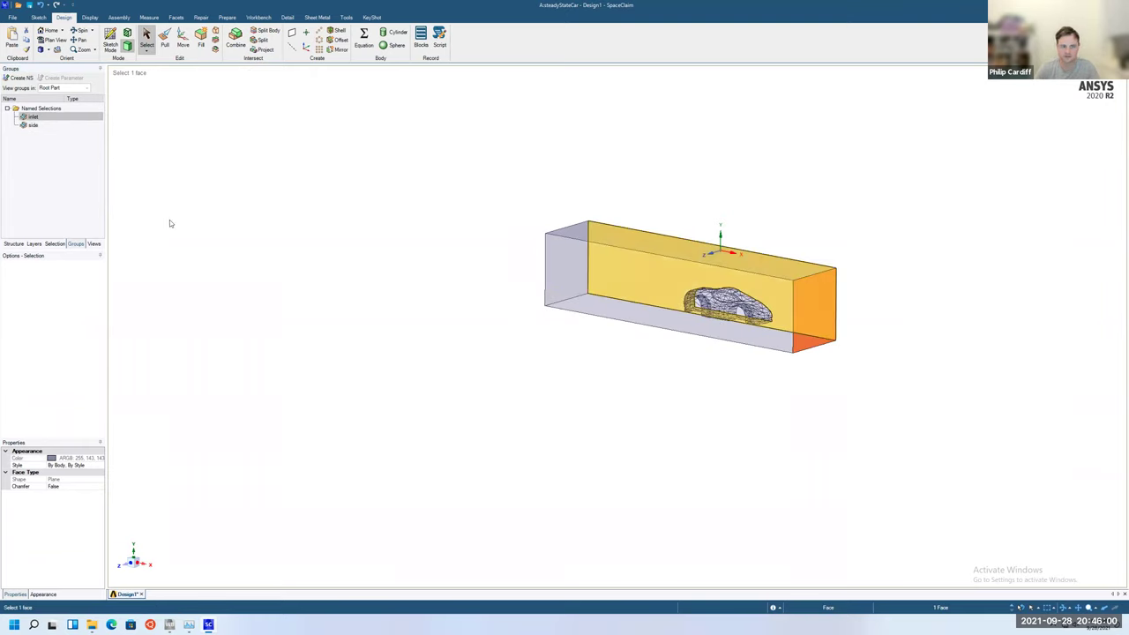
{"action": "right_click", "coordinate": [40, 121]}
{"action": "left_click", "coordinate": [101, 179]}
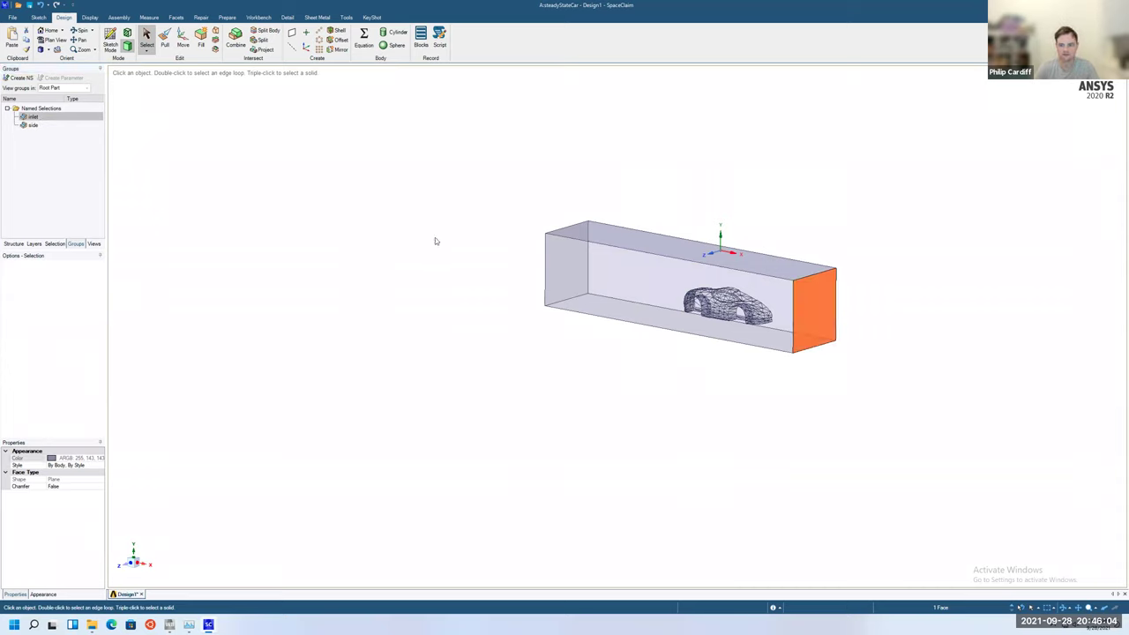
Create a named selection 'outlet' from the tunnel's left end face.
{"action": "left_click", "coordinate": [558, 269]}
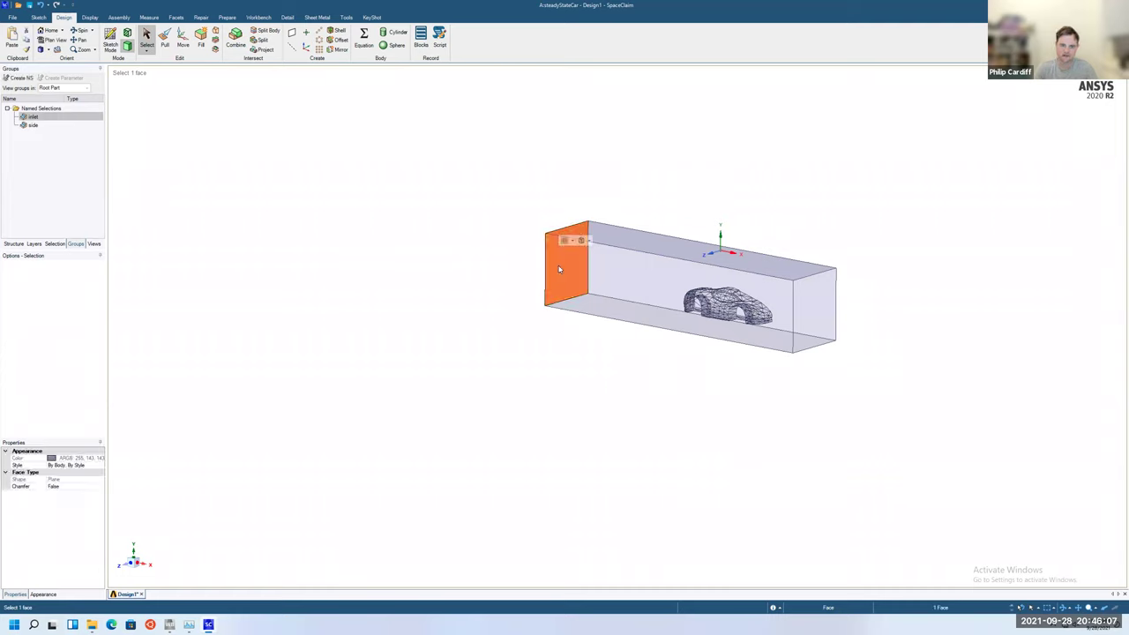
{"action": "left_click", "coordinate": [21, 76]}
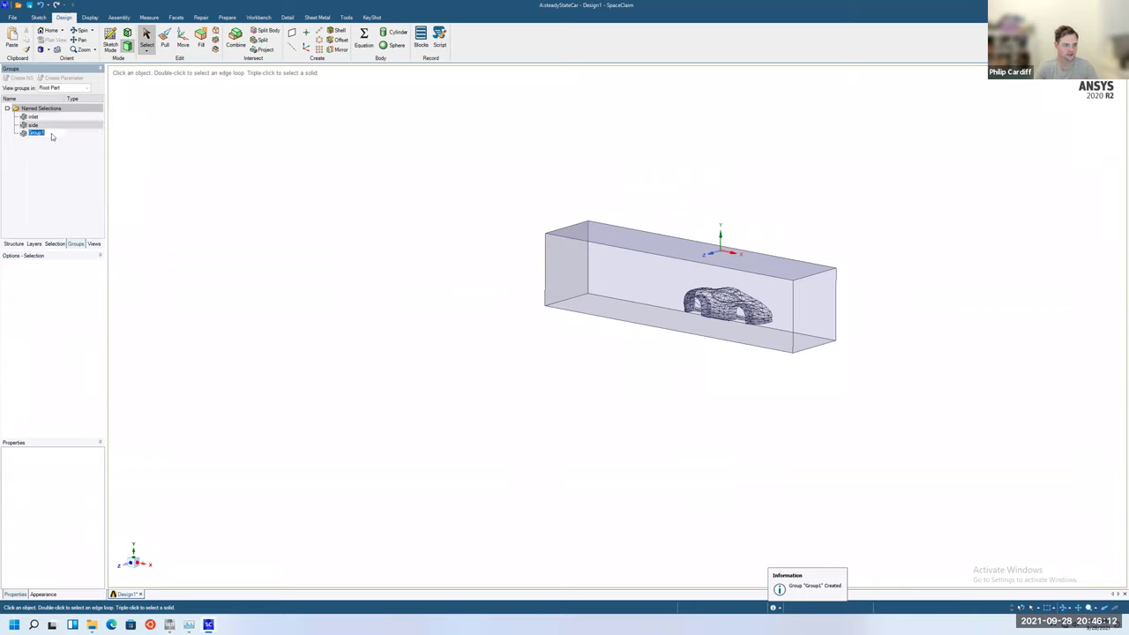
{"action": "type", "text": "outlet"}
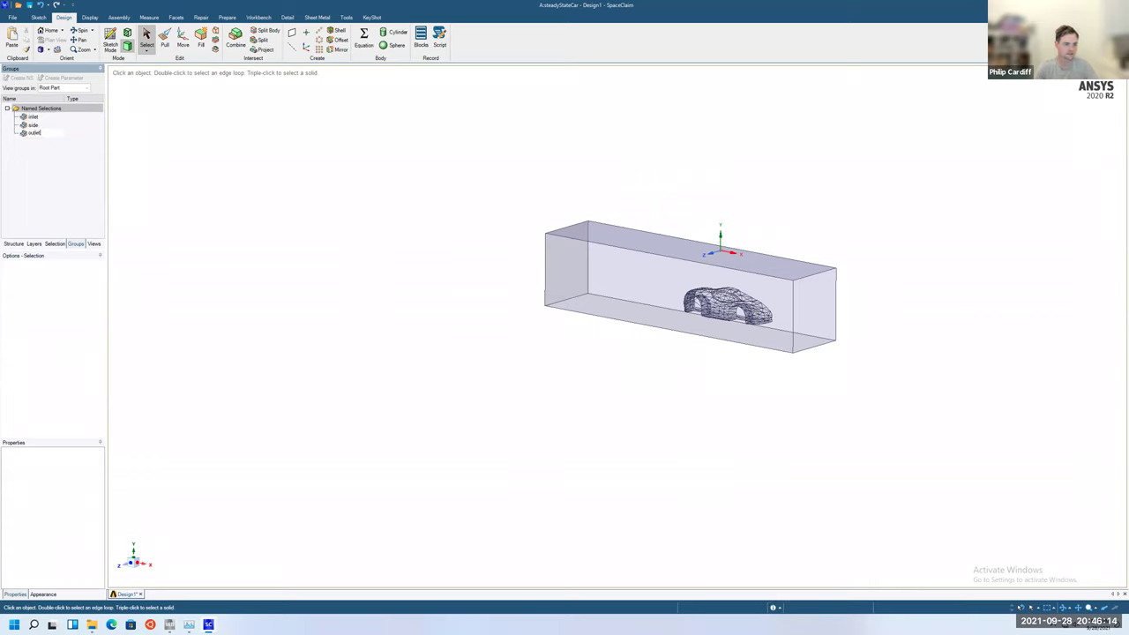
{"action": "key", "text": "Return"}
{"action": "left_click", "coordinate": [35, 134]}
{"action": "right_click", "coordinate": [34, 135]}
{"action": "left_click", "coordinate": [535, 247]}
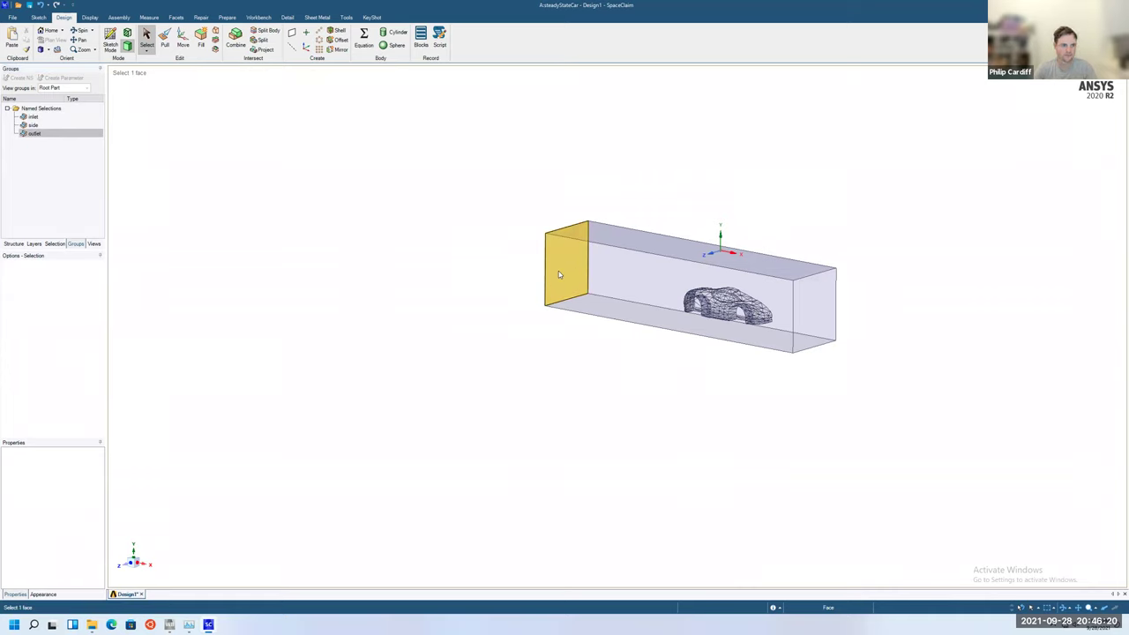
Create a named selection 'ground' from the tunnel's bottom face.
{"action": "left_click", "coordinate": [631, 279]}
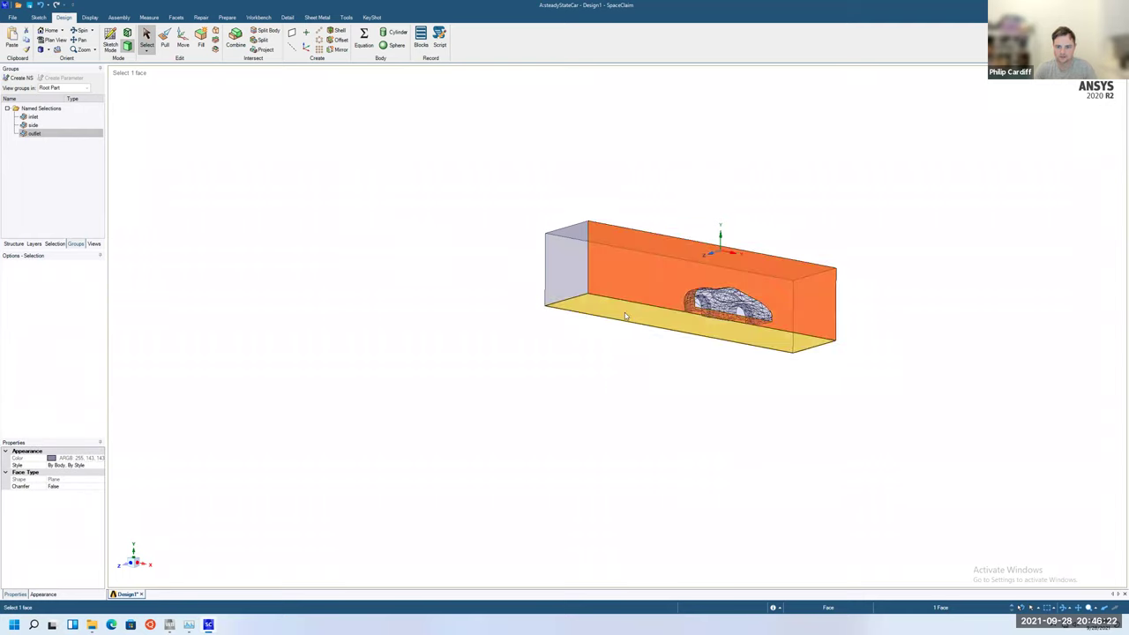
{"action": "left_click", "coordinate": [624, 316]}
{"action": "left_click", "coordinate": [21, 77]}
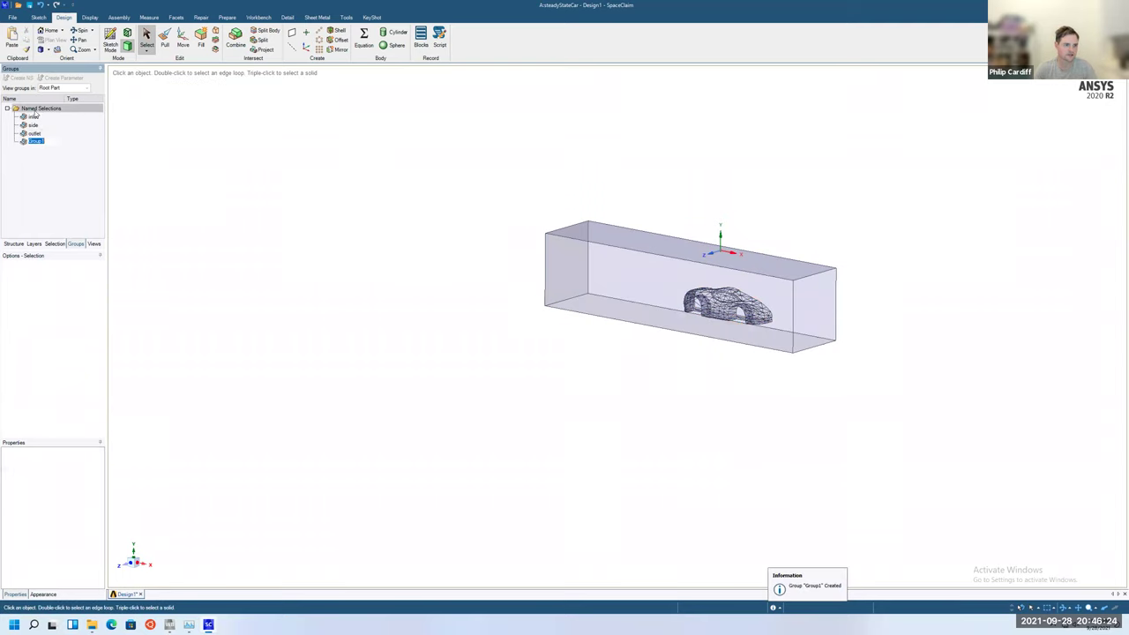
{"action": "type", "text": "ground"}
{"action": "key", "text": "Return"}
Review the faces and options of the outlet and ground named selections.
{"action": "left_click", "coordinate": [34, 133]}
{"action": "right_click", "coordinate": [35, 133]}
{"action": "left_click", "coordinate": [32, 141]}
{"action": "left_click", "coordinate": [32, 141]}
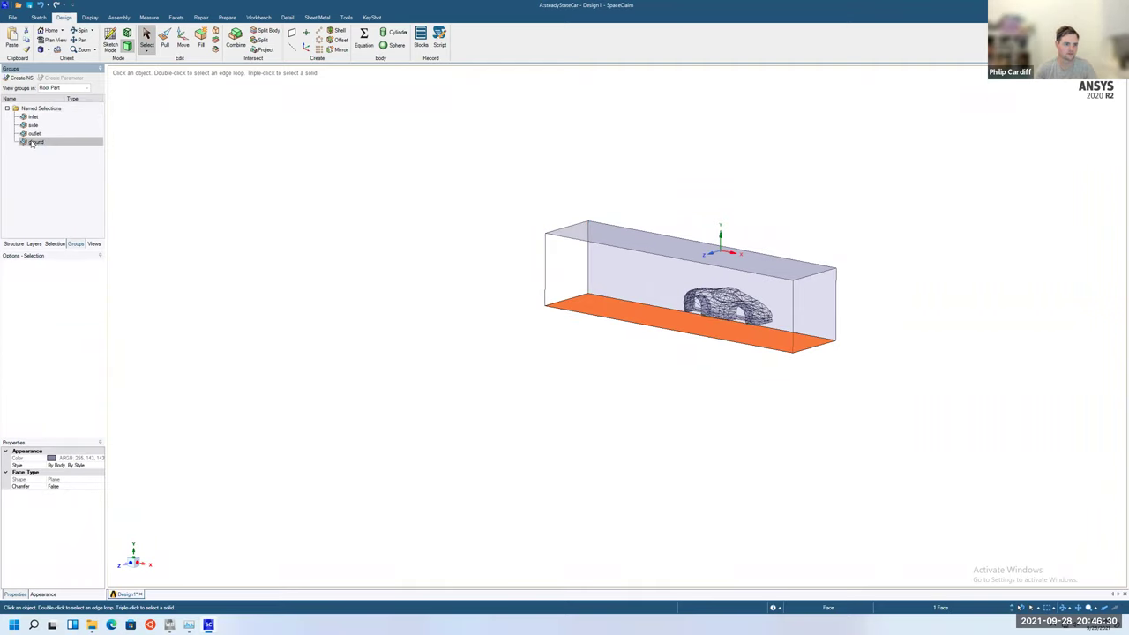
{"action": "right_click", "coordinate": [31, 142]}
{"action": "left_click", "coordinate": [54, 200]}
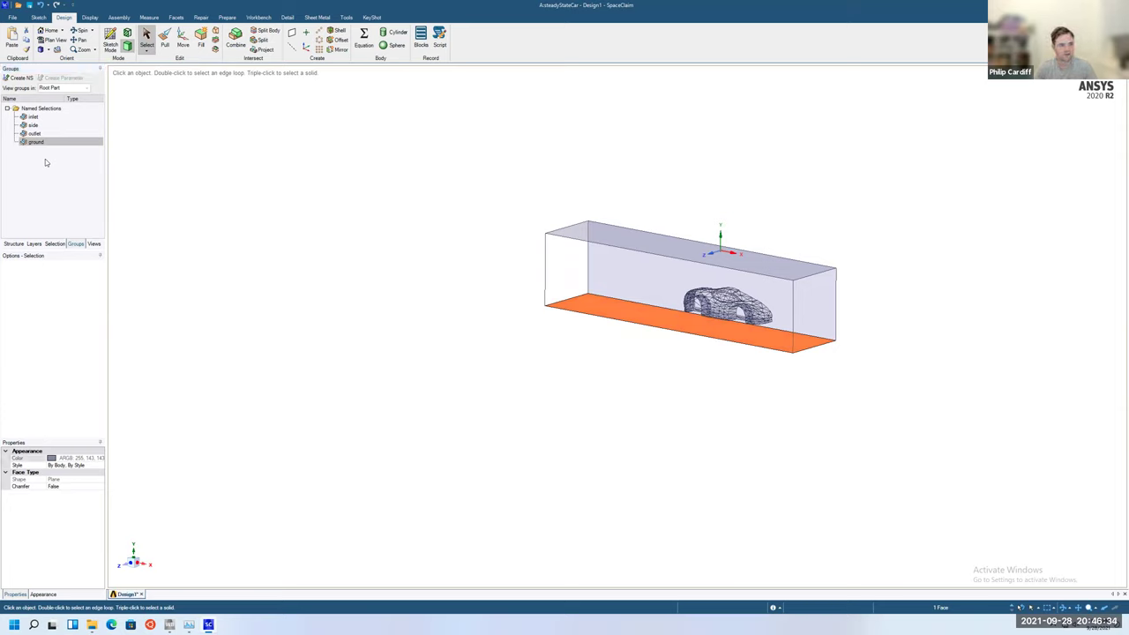
Create a 'symmetry' named selection from the tunnel's far long side face.
{"action": "left_click", "coordinate": [43, 133]}
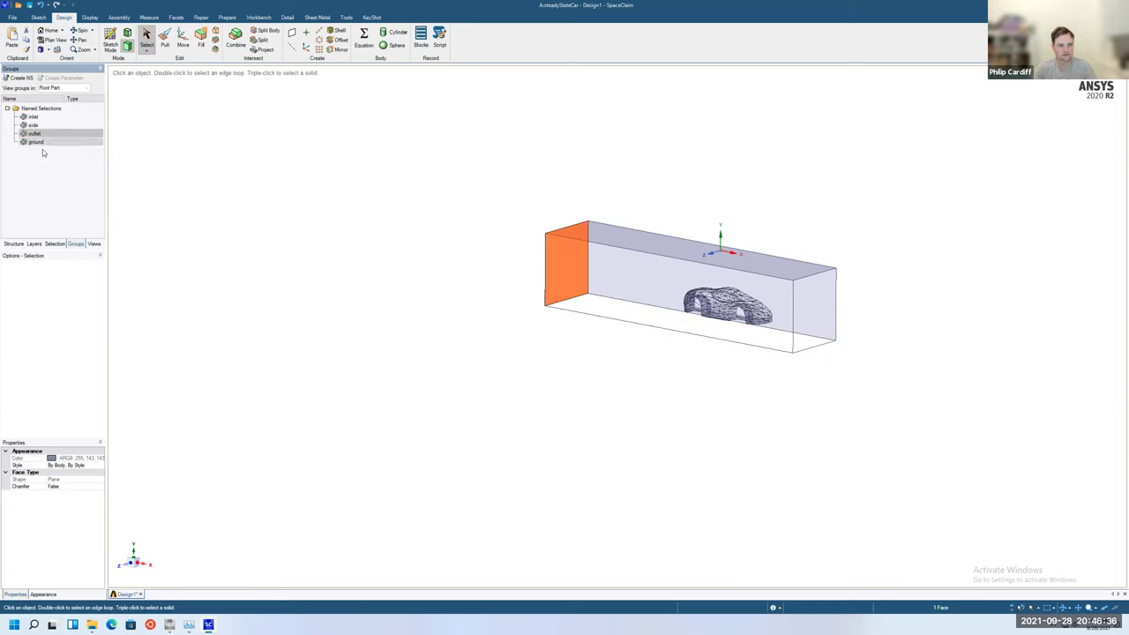
{"action": "left_click", "coordinate": [191, 153]}
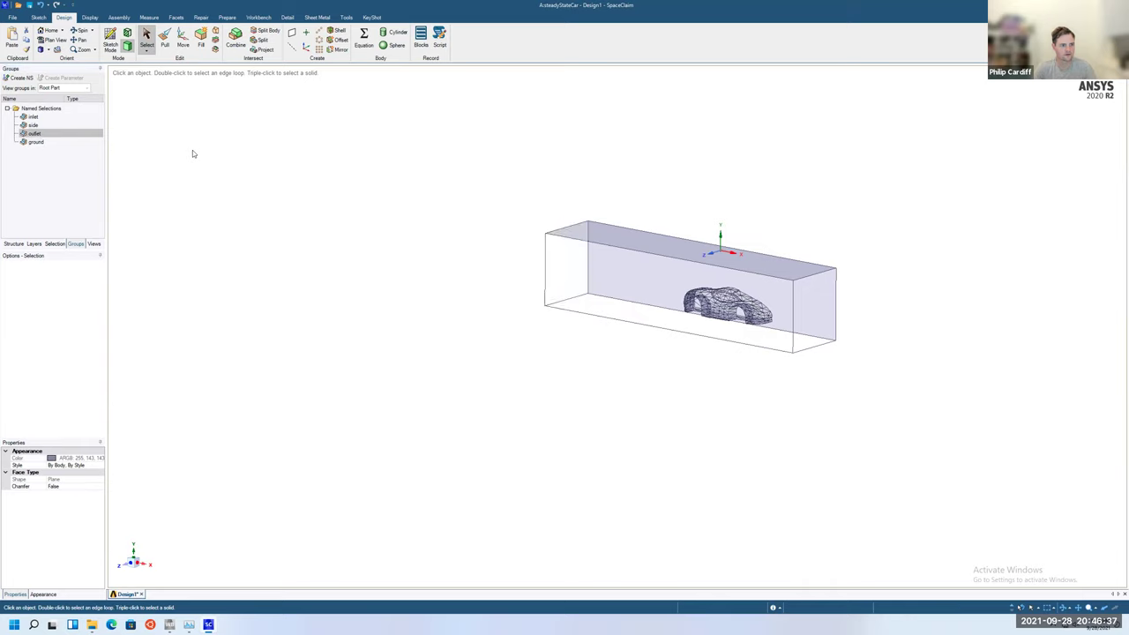
{"action": "left_click", "coordinate": [644, 266]}
{"action": "left_click", "coordinate": [19, 78]}
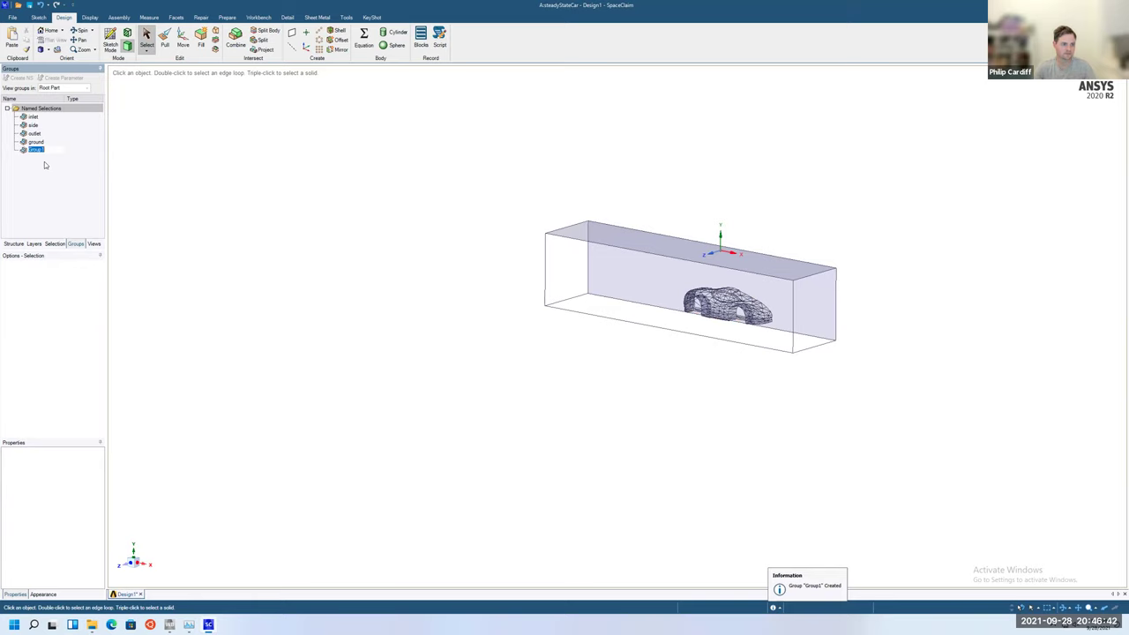
{"action": "type", "text": "symmetry"}
{"action": "key", "text": "Return"}
{"action": "left_click", "coordinate": [41, 152]}
{"action": "right_click", "coordinate": [42, 151]}
{"action": "left_click", "coordinate": [65, 210]}
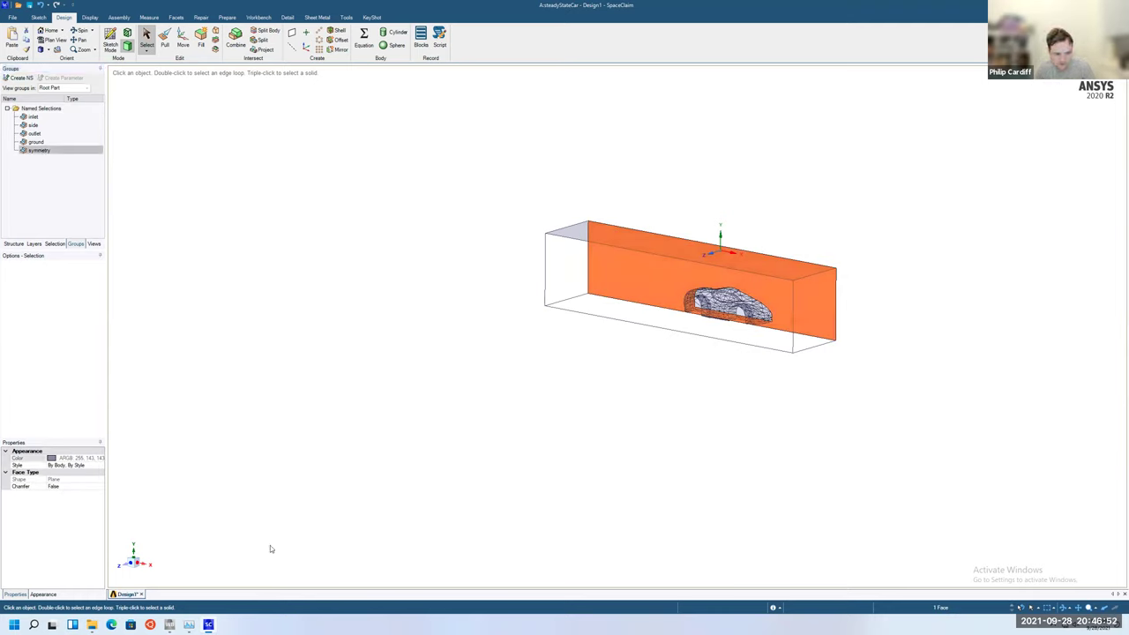
From a front view, box-select all the car's faces and name the selection 'car'.
{"action": "left_click", "coordinate": [123, 569]}
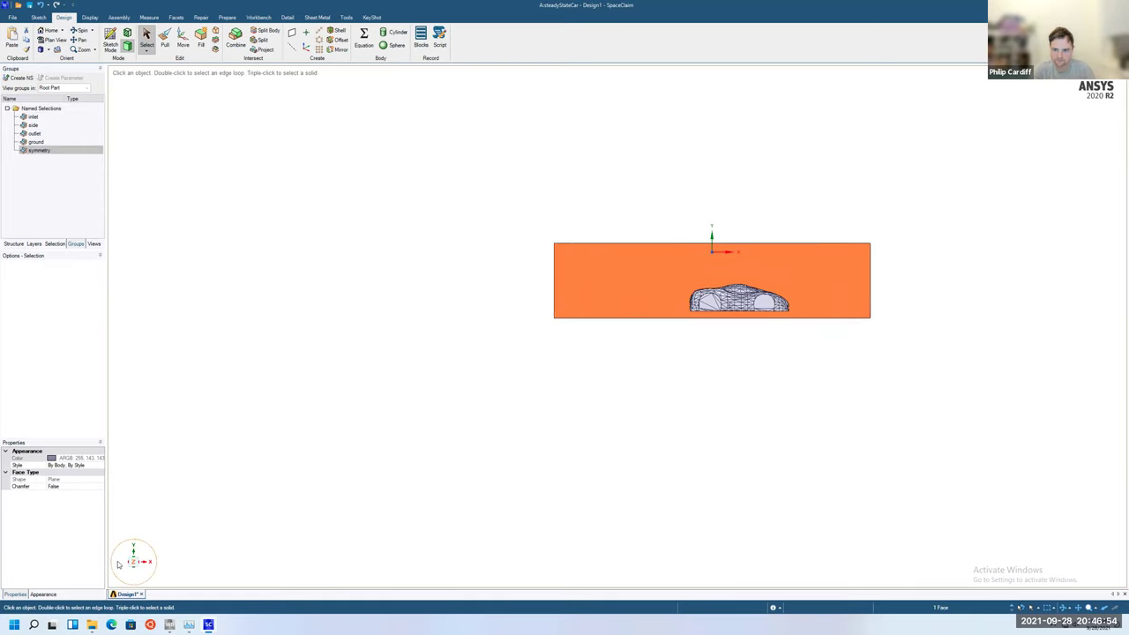
{"action": "left_click", "coordinate": [40, 142]}
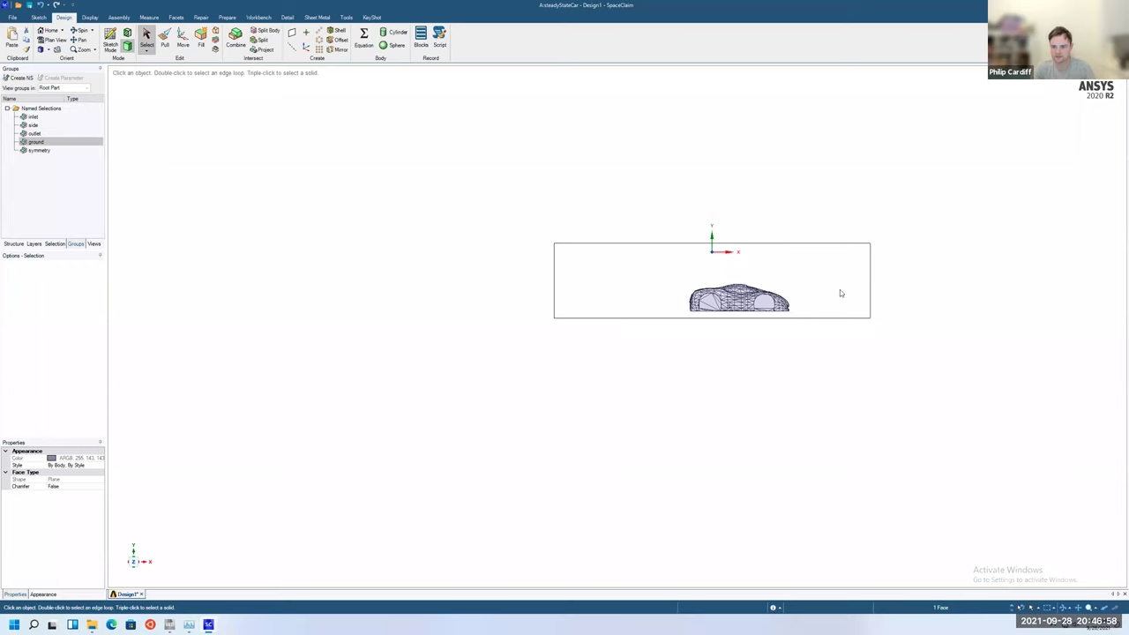
{"action": "scroll", "coordinate": [840, 289], "scroll_direction": "up", "scroll_amount": 5}
{"action": "scroll", "coordinate": [839, 289], "scroll_direction": "down", "scroll_amount": 3}
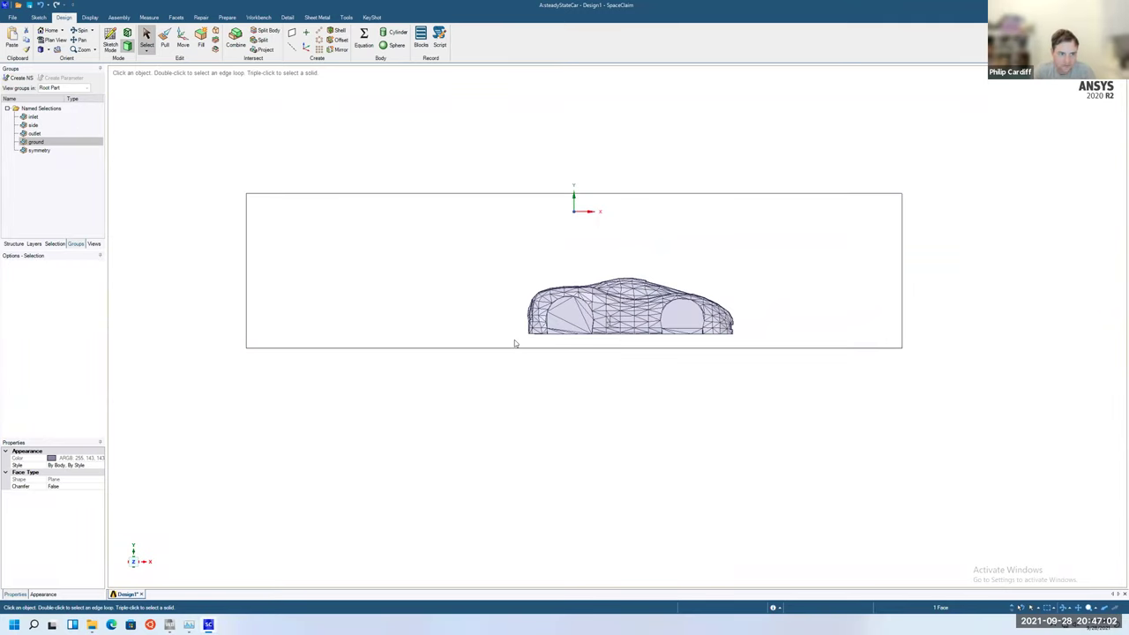
{"action": "left_click_drag", "start_coordinate": [516, 339], "coordinate": [775, 264]}
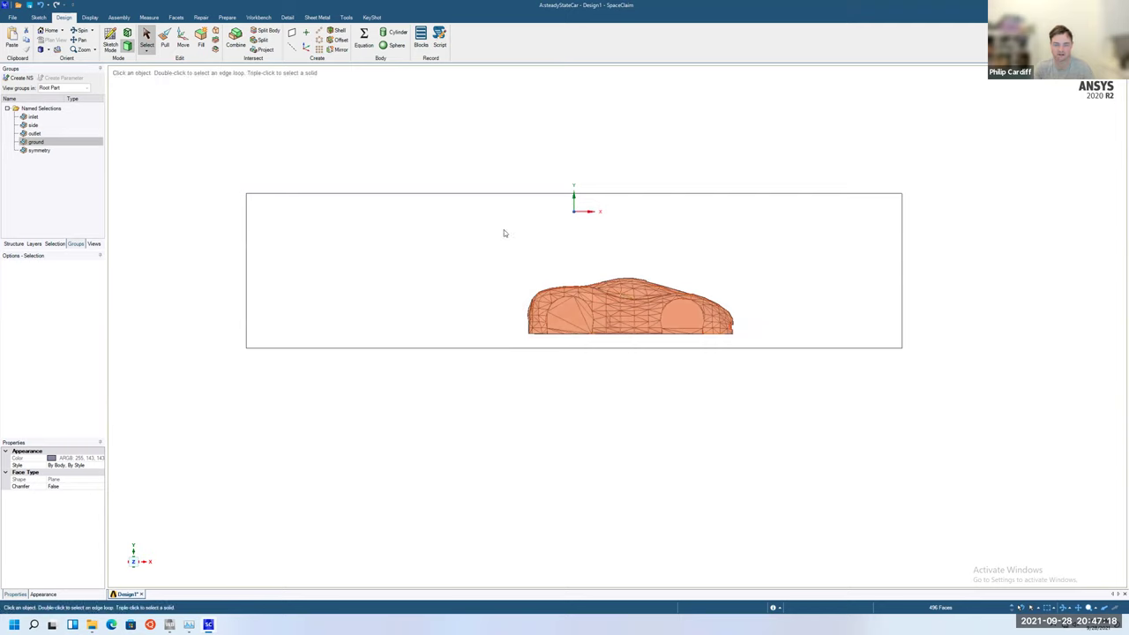
{"action": "left_click", "coordinate": [20, 77]}
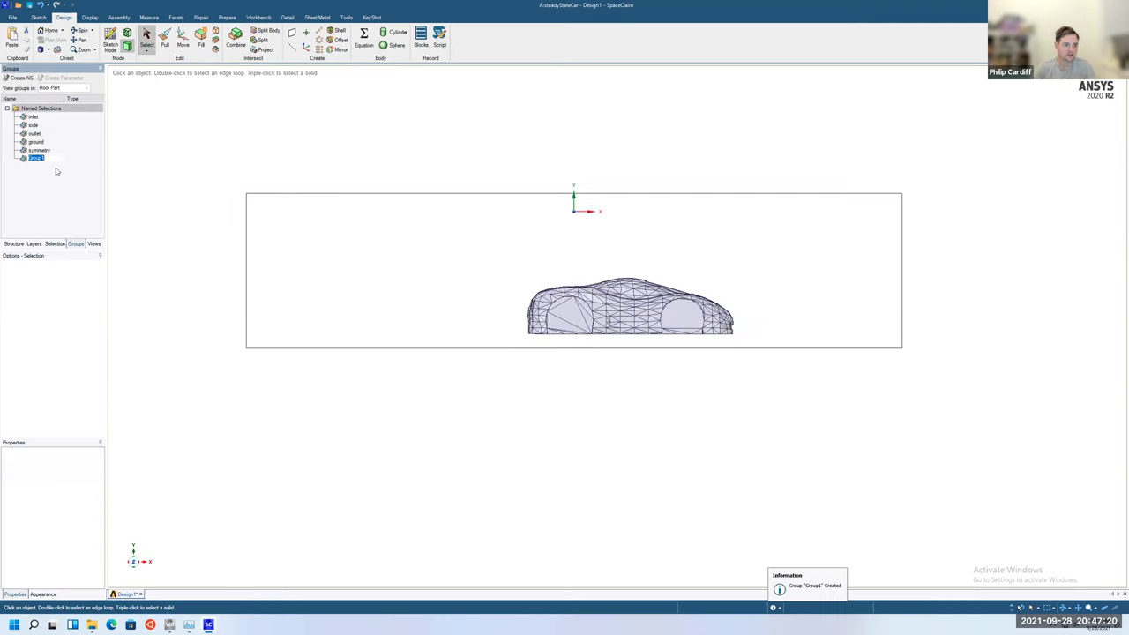
{"action": "type", "text": "car"}
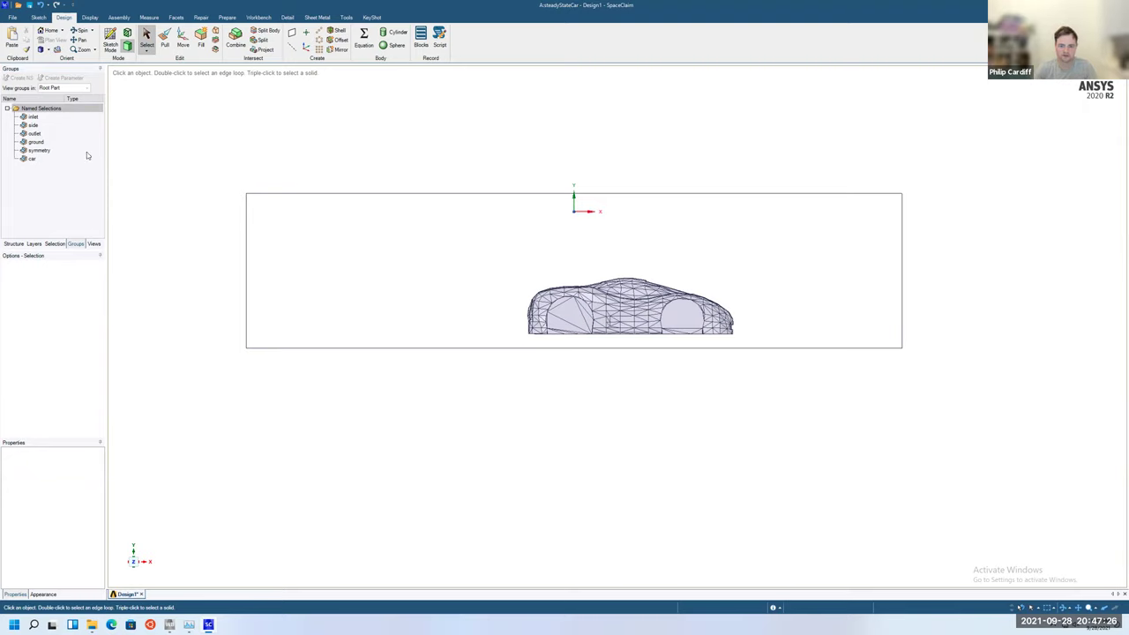
Show all hidden bodies and orbit to an oblique view of box and car.
{"action": "right_click", "coordinate": [205, 217]}
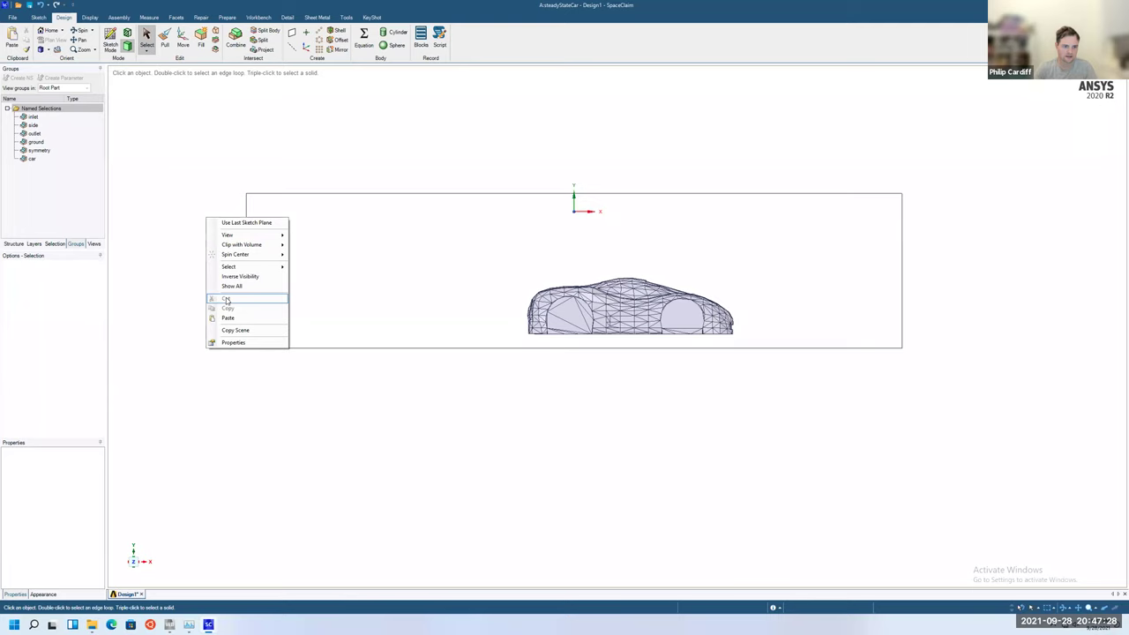
{"action": "left_click", "coordinate": [236, 290]}
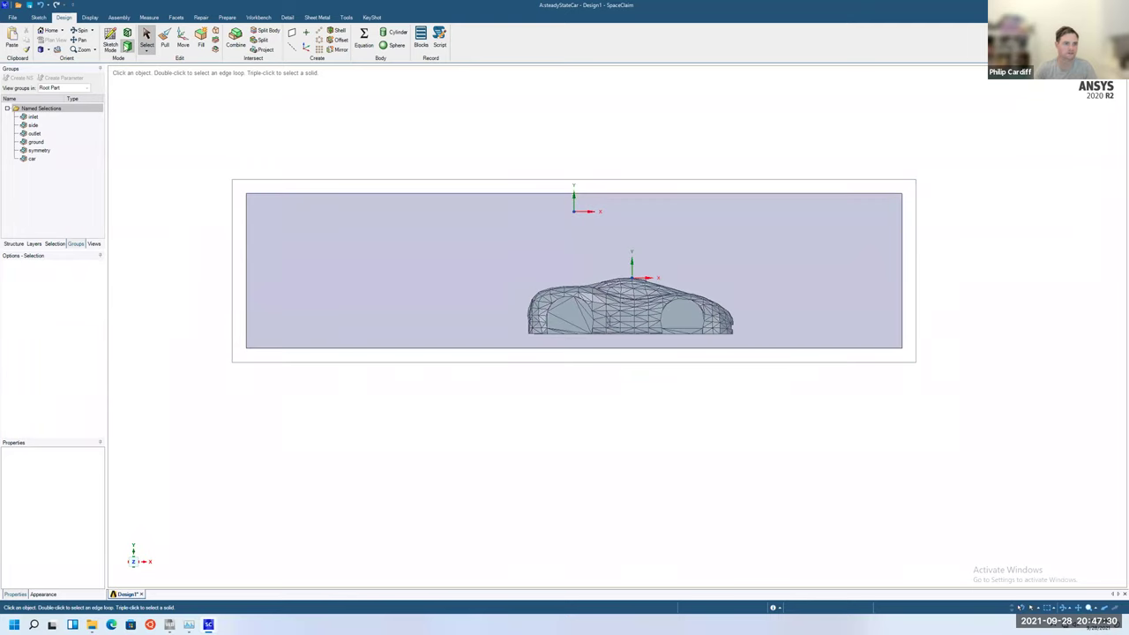
{"action": "left_click", "coordinate": [82, 31]}
{"action": "left_click_drag", "start_coordinate": [618, 283], "coordinate": [202, 107]}
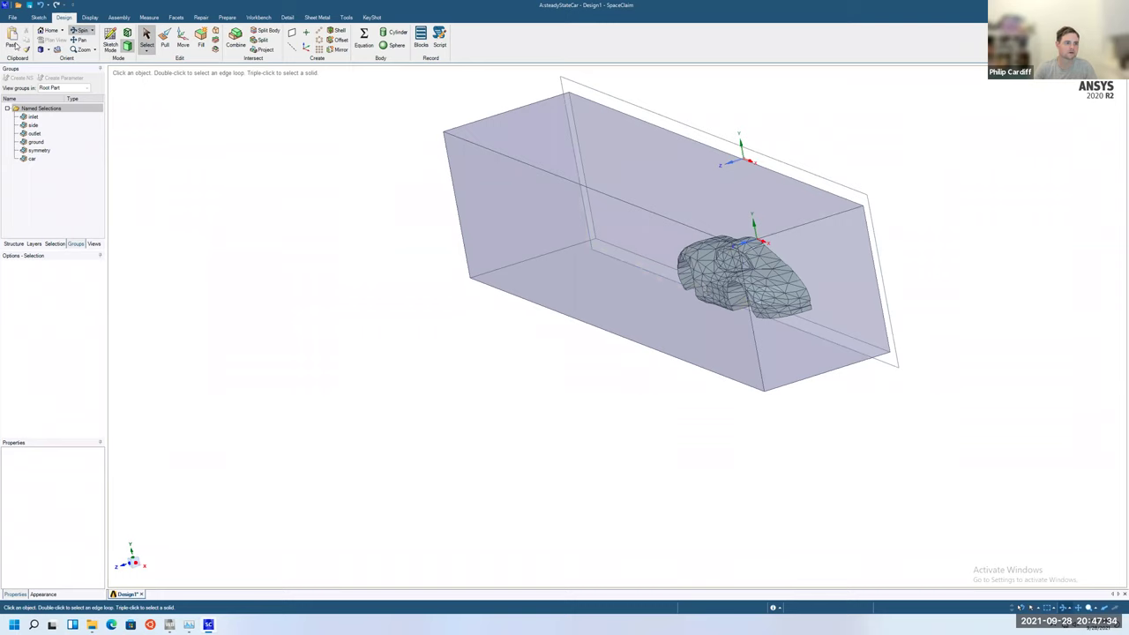
Hide the ActionCar component and suppress it for physics.
{"action": "left_click", "coordinate": [13, 243]}
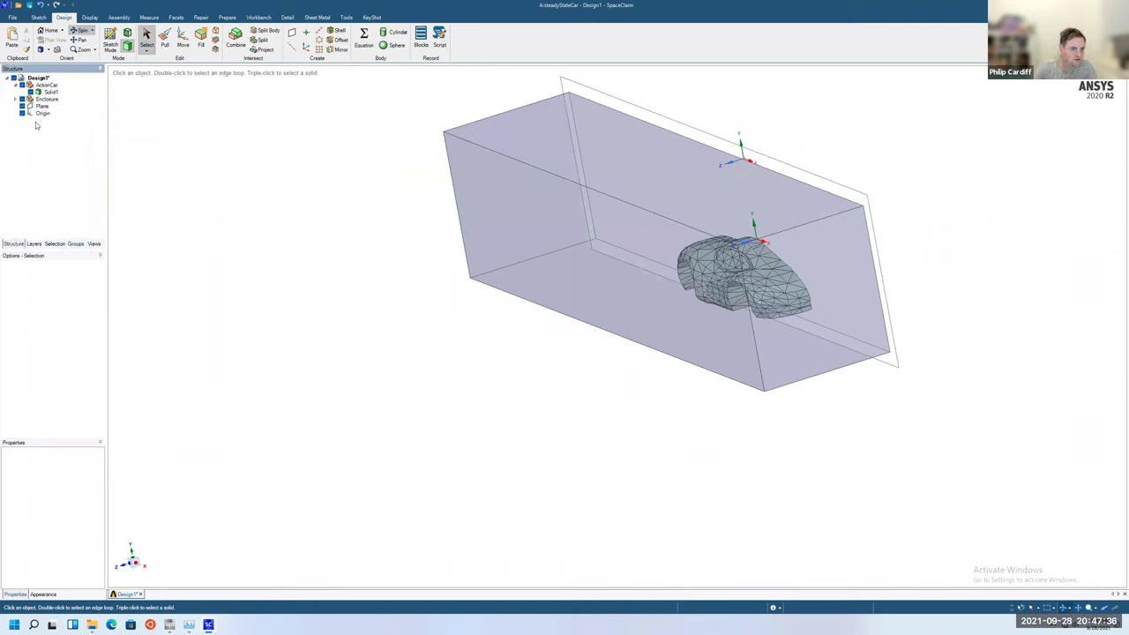
{"action": "left_click", "coordinate": [15, 84]}
{"action": "left_click", "coordinate": [21, 85]}
{"action": "left_click", "coordinate": [22, 84]}
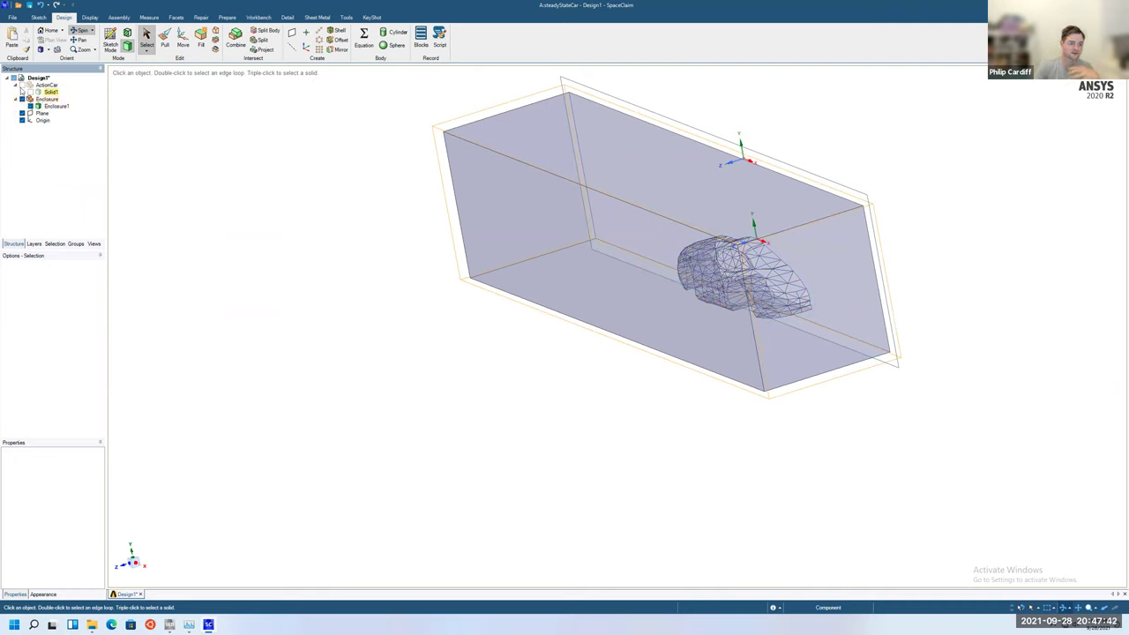
{"action": "right_click", "coordinate": [41, 85]}
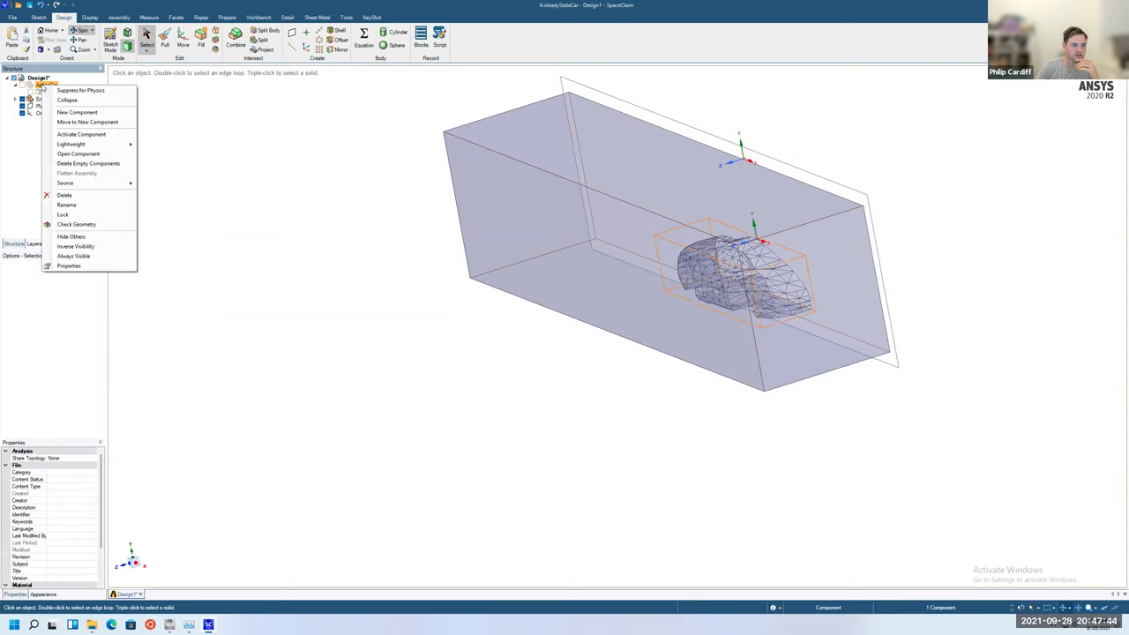
{"action": "left_click", "coordinate": [73, 91]}
Check the car's Solid1 and Enclosure bodies and review ActionCar's physics options.
{"action": "left_click", "coordinate": [73, 94]}
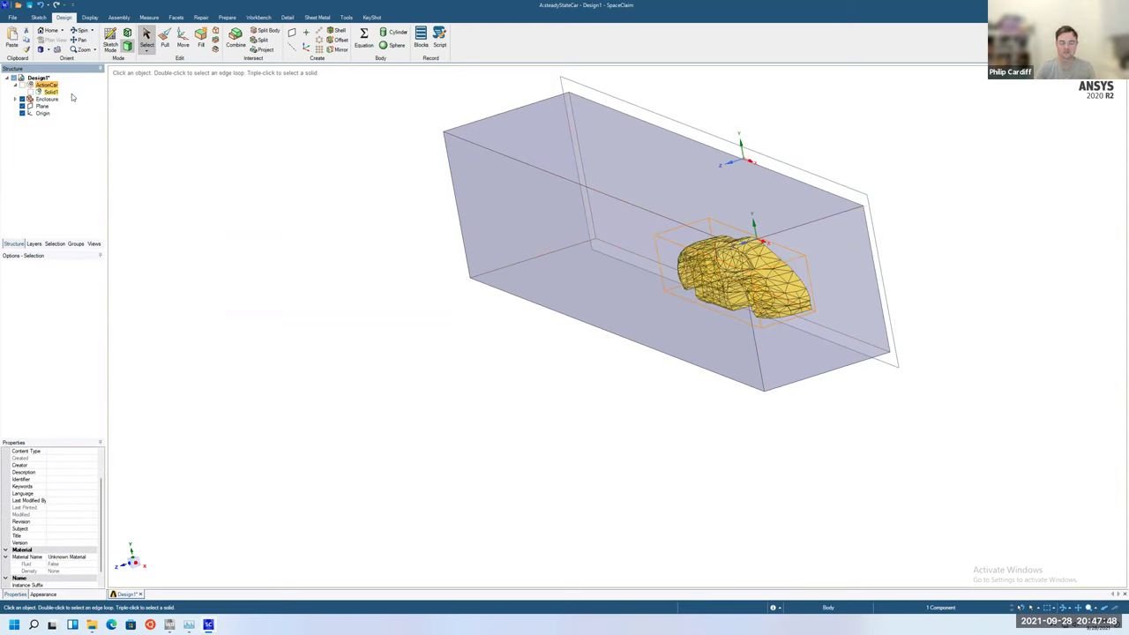
{"action": "left_click", "coordinate": [47, 99]}
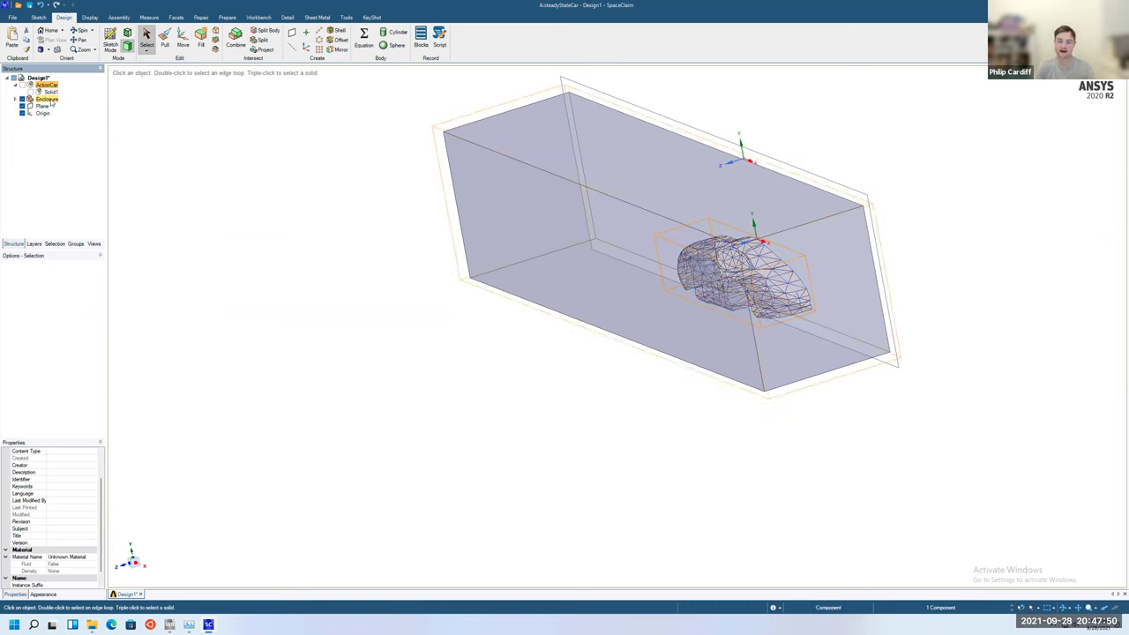
{"action": "left_click", "coordinate": [51, 90]}
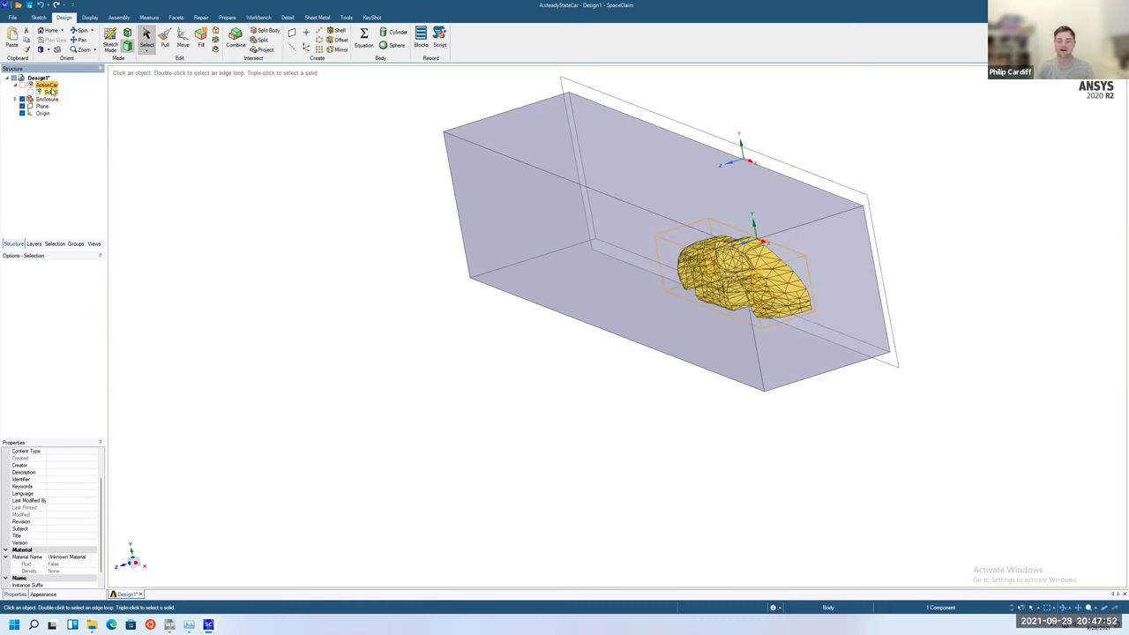
{"action": "left_click", "coordinate": [85, 133]}
{"action": "right_click", "coordinate": [45, 88]}
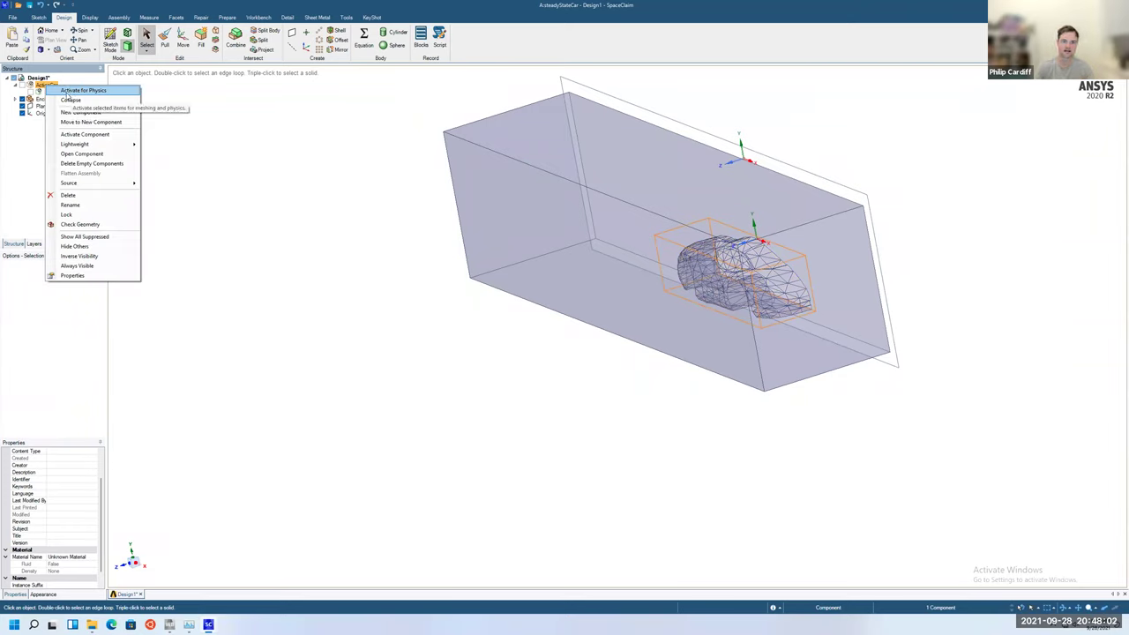
{"action": "left_click", "coordinate": [33, 138]}
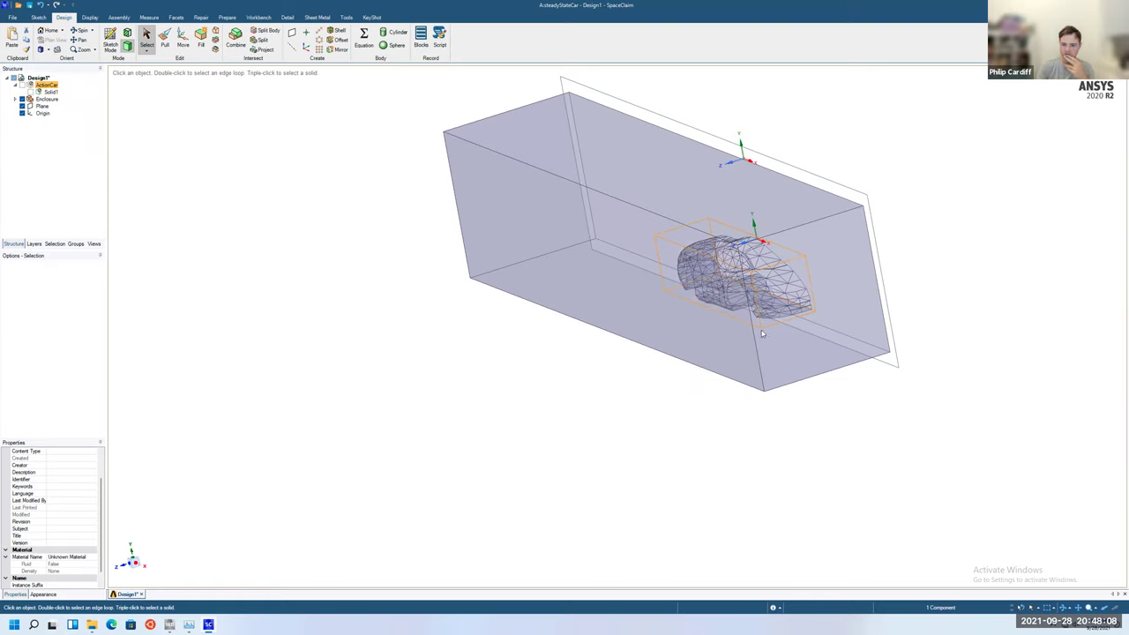
Inspect the enclosure's side, end and top faces, then hide the reference plane.
{"action": "left_click", "coordinate": [724, 304]}
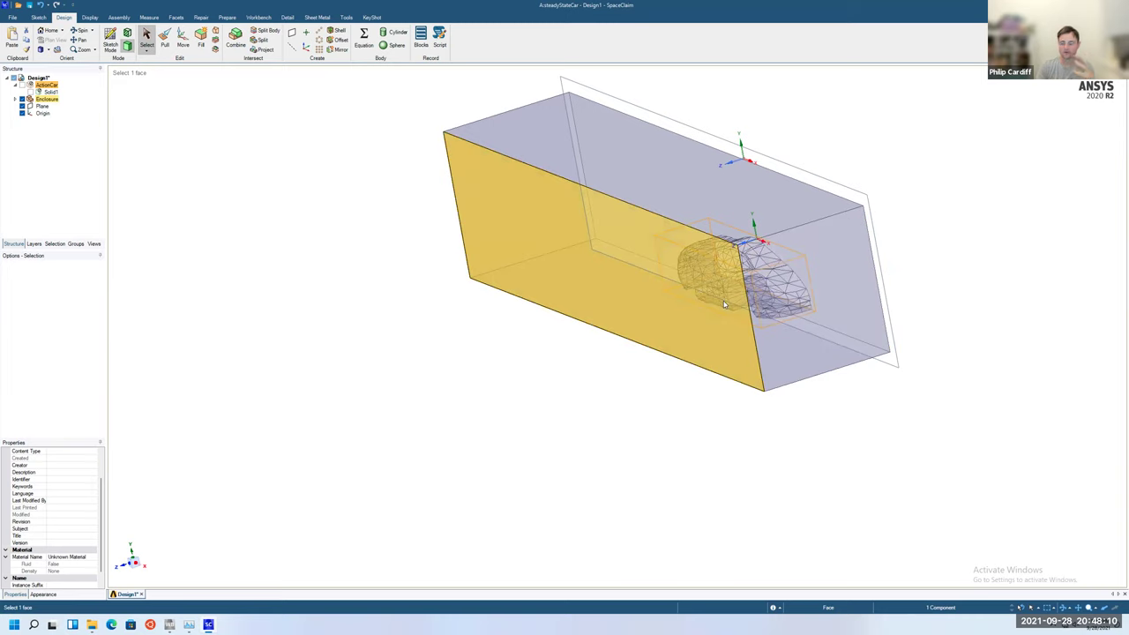
{"action": "left_click", "coordinate": [756, 259]}
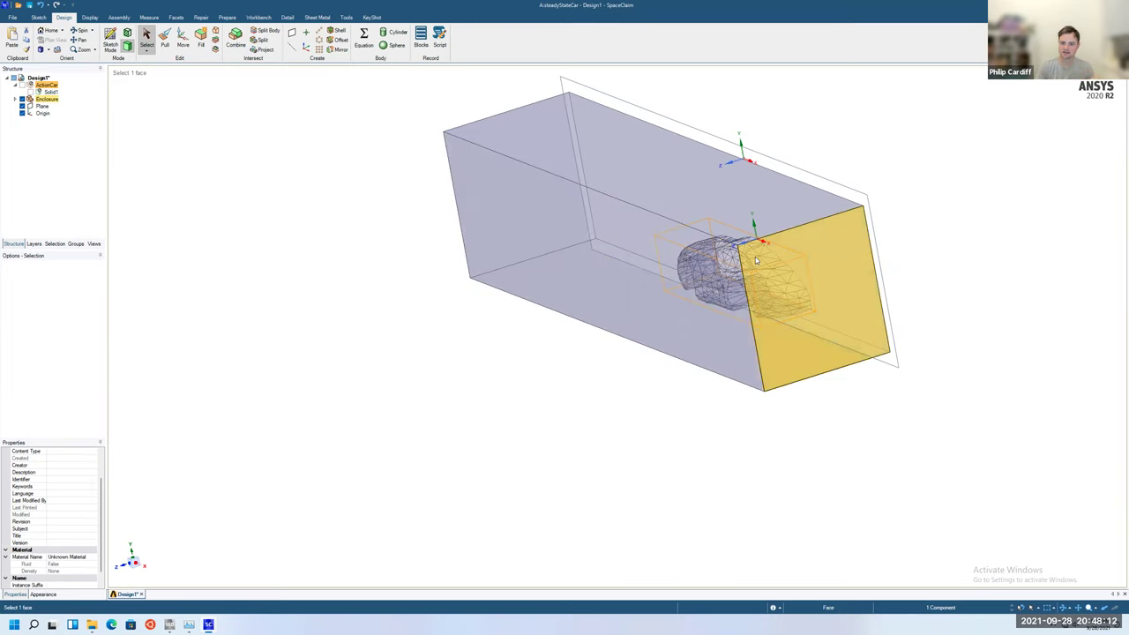
{"action": "left_click", "coordinate": [622, 184]}
{"action": "left_click", "coordinate": [731, 271]}
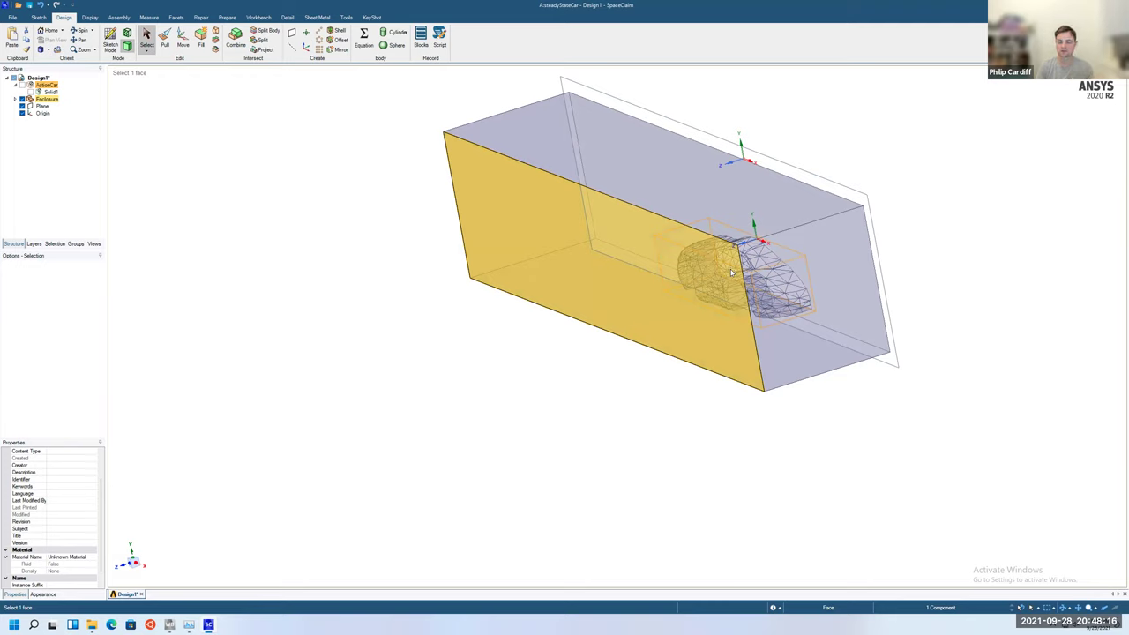
{"action": "left_click", "coordinate": [833, 298]}
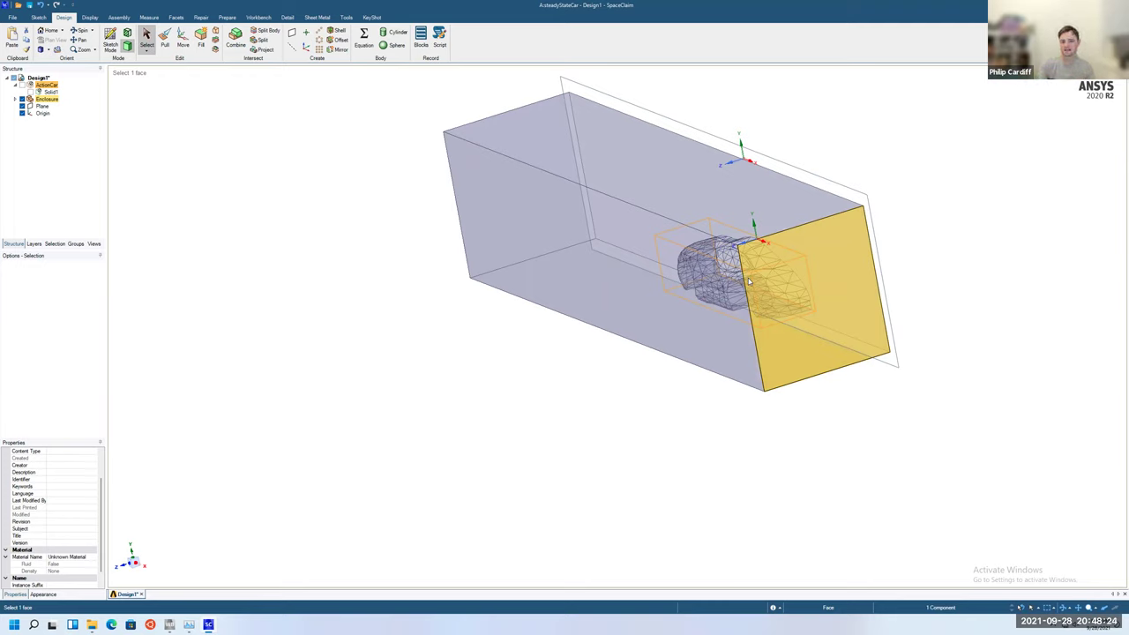
{"action": "left_click", "coordinate": [610, 255]}
{"action": "left_click", "coordinate": [397, 427]}
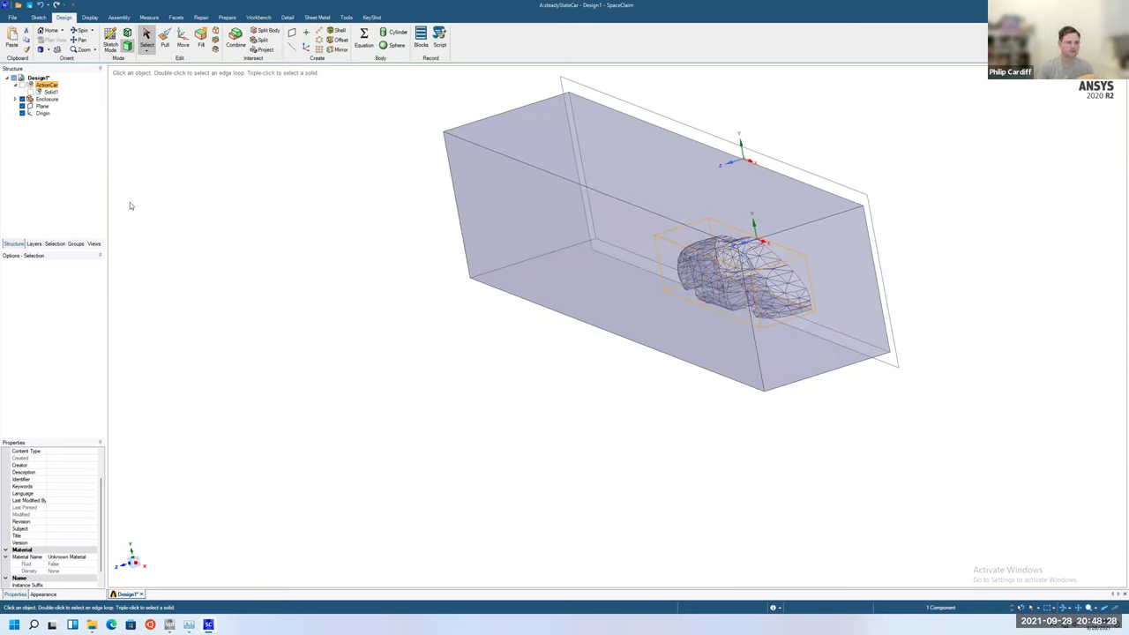
{"action": "left_click", "coordinate": [22, 106]}
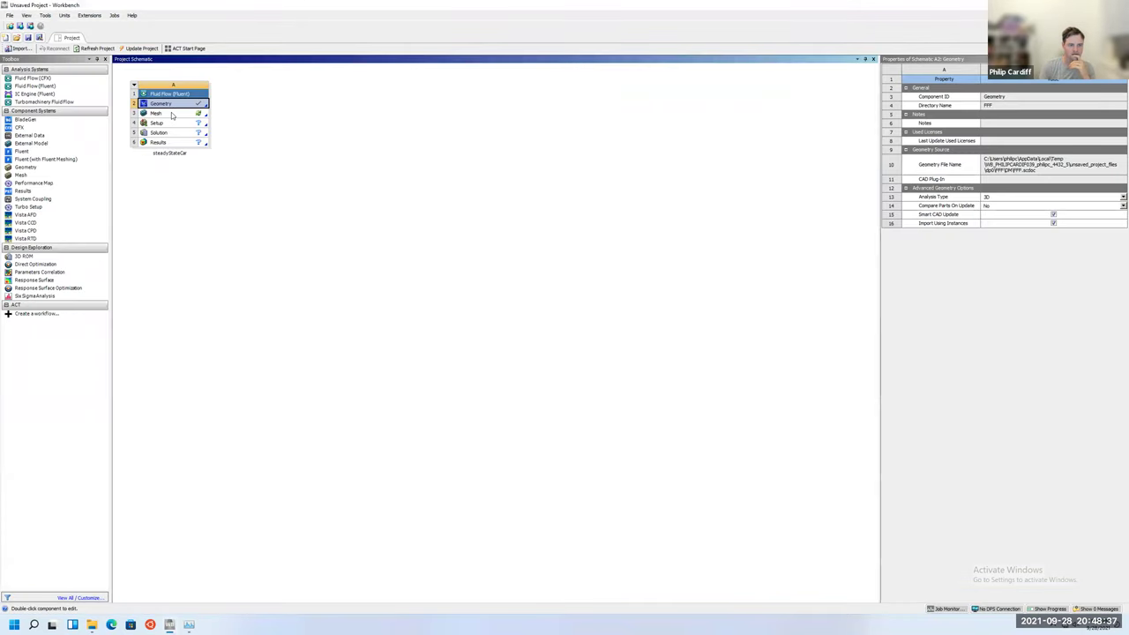
Launch the Fluent system's Mesh cell in the Meshing application.
{"action": "left_click", "coordinate": [173, 115]}
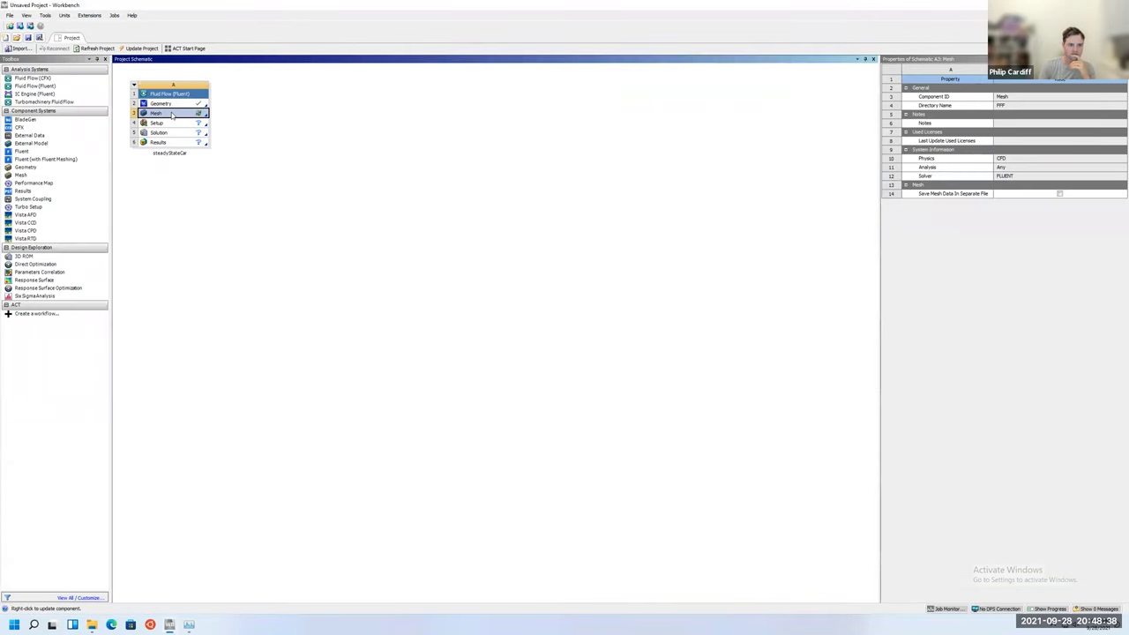
{"action": "double_click", "coordinate": [173, 115]}
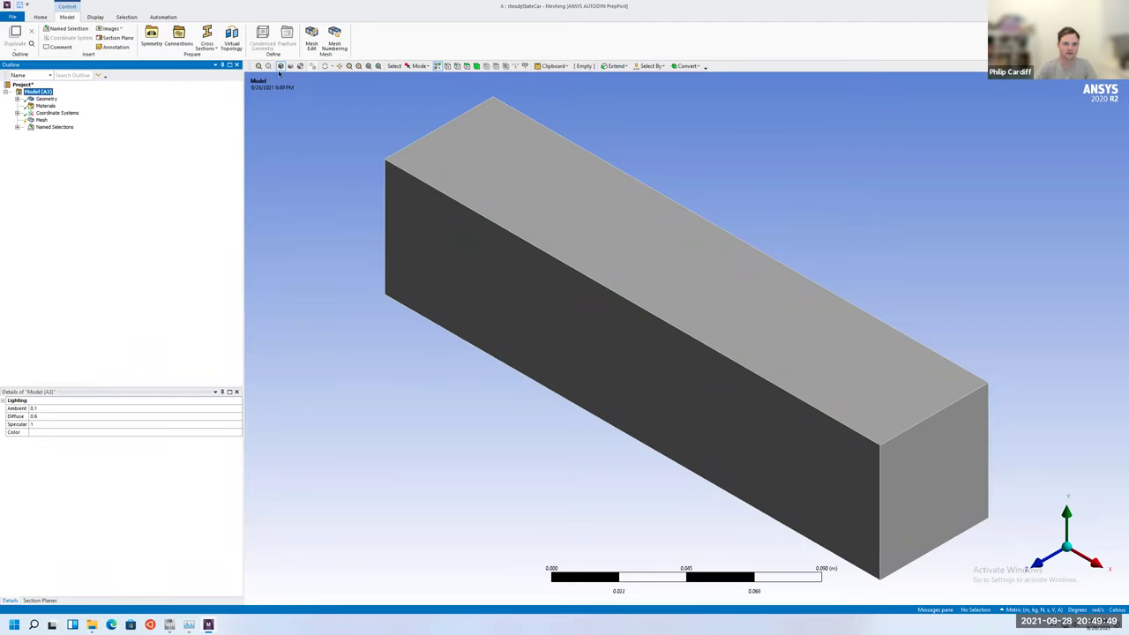
Orbit the tunnel box to reveal the car cavity, then show the global Mesh settings.
{"action": "left_click", "coordinate": [325, 67]}
{"action": "left_click_drag", "start_coordinate": [605, 336], "coordinate": [595, 386]}
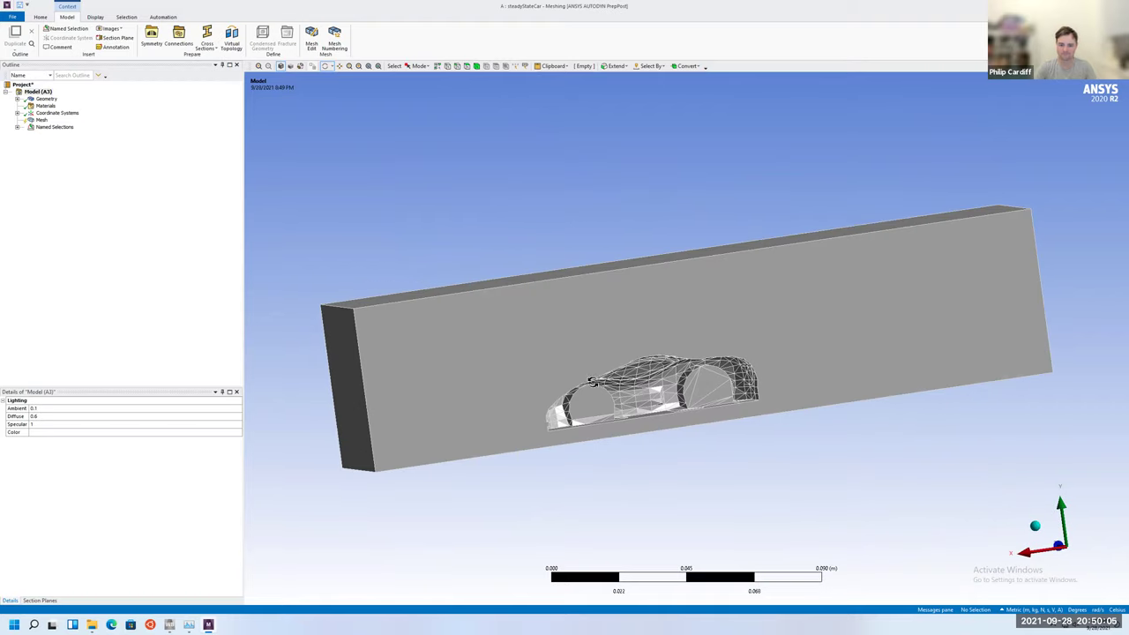
{"action": "left_click_drag", "start_coordinate": [632, 400], "coordinate": [699, 402]}
{"action": "left_click", "coordinate": [41, 120]}
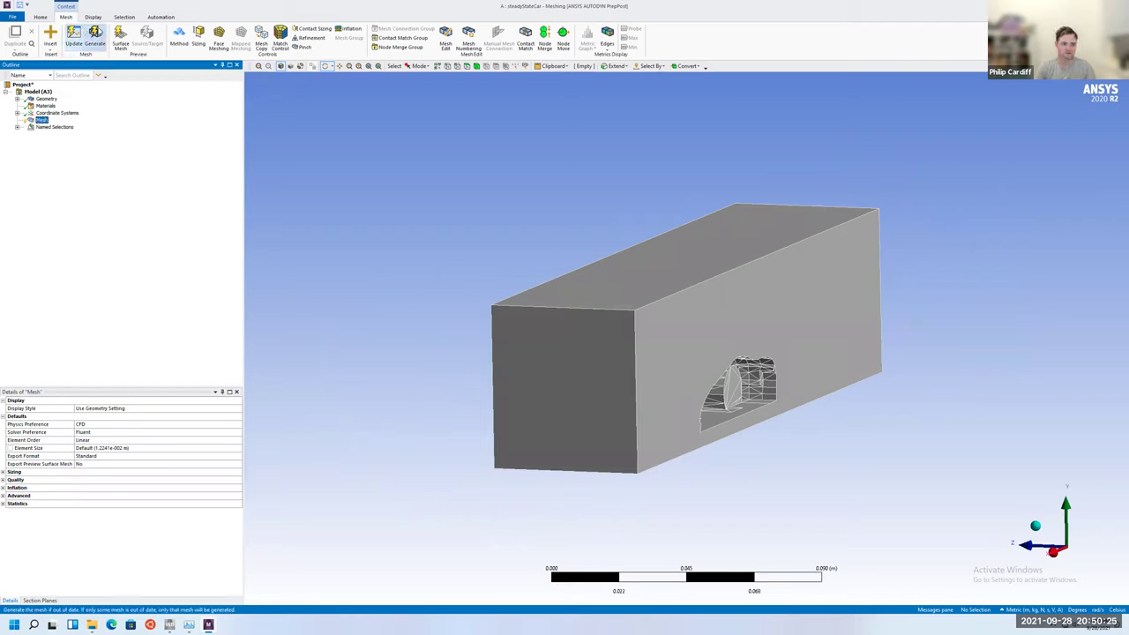
Set the global element size to 0.003 m, generate the mesh, and orbit to inspect it.
{"action": "left_click", "coordinate": [117, 447]}
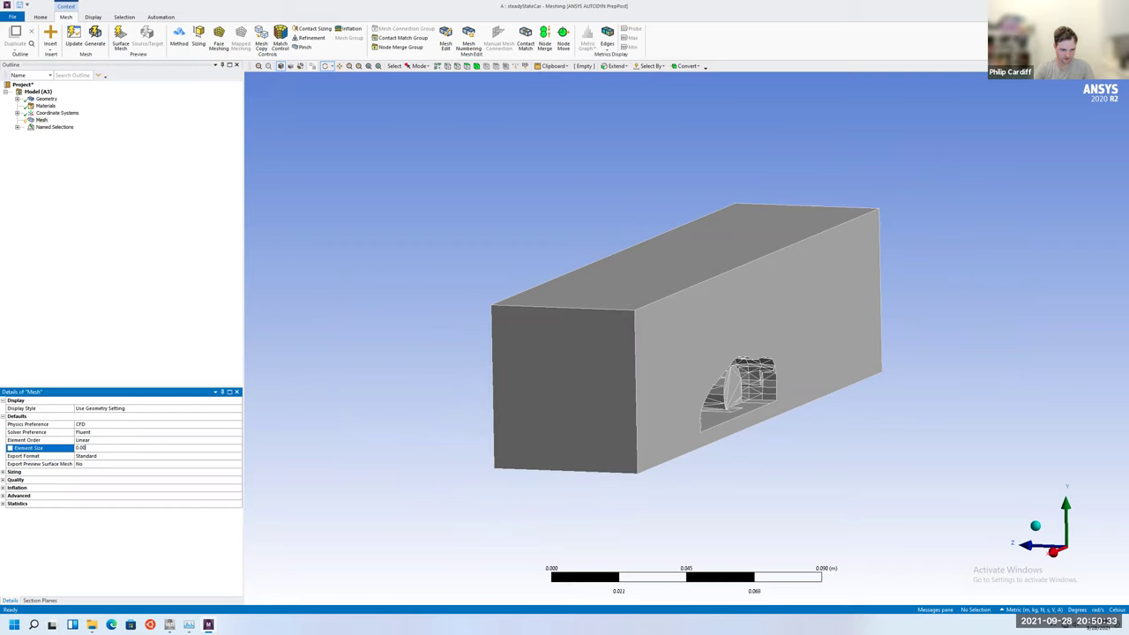
{"action": "key", "text": "Return"}
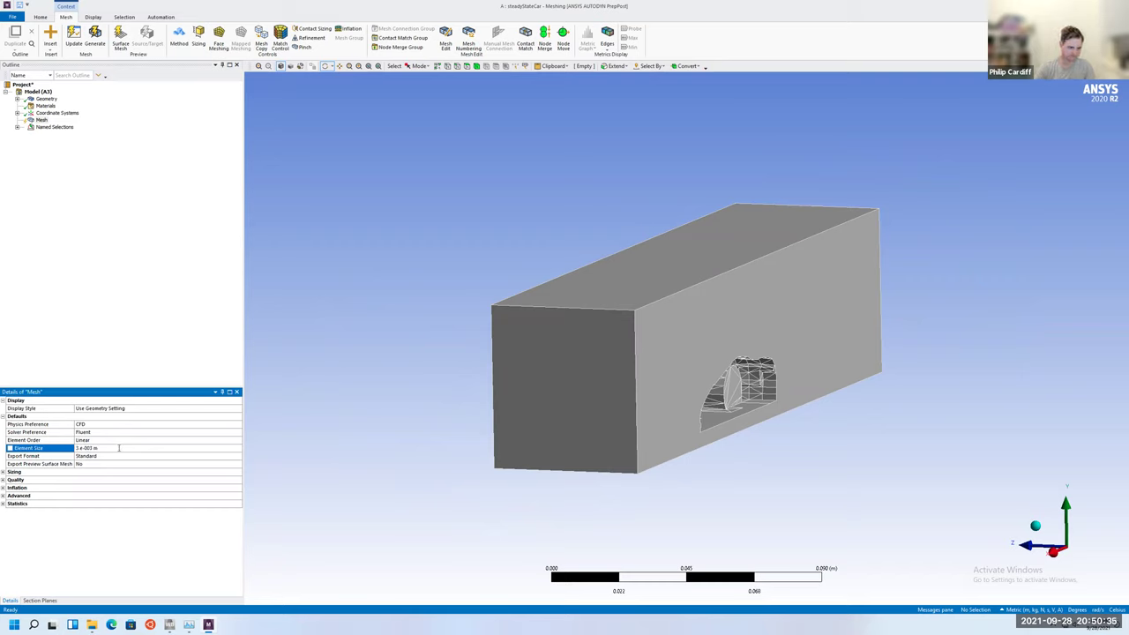
{"action": "left_click", "coordinate": [74, 33]}
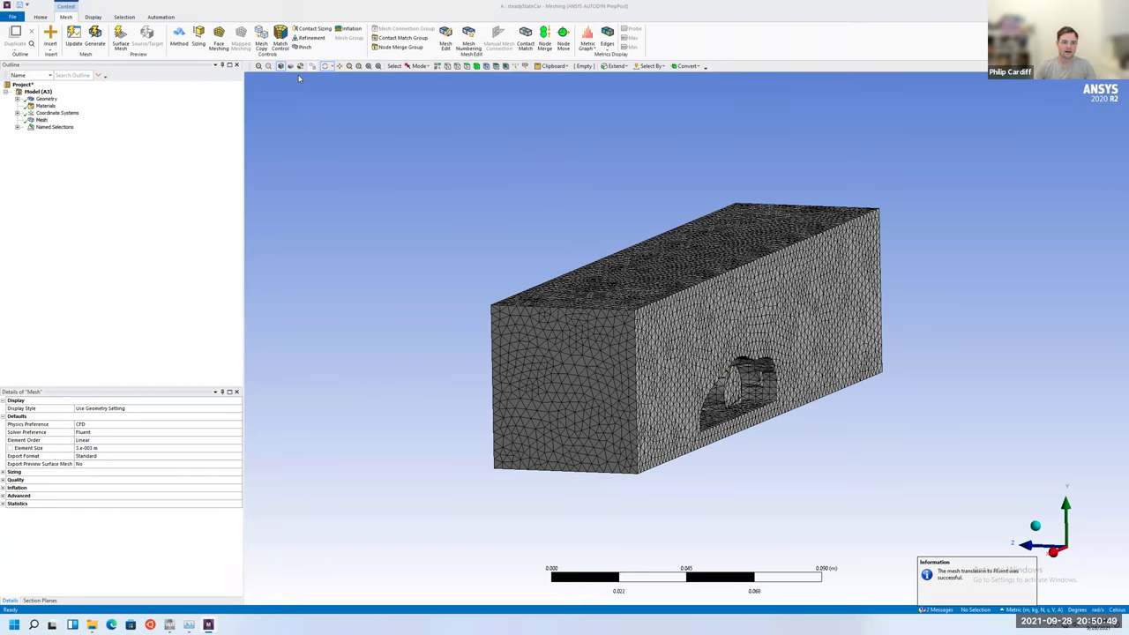
{"action": "left_click", "coordinate": [325, 66]}
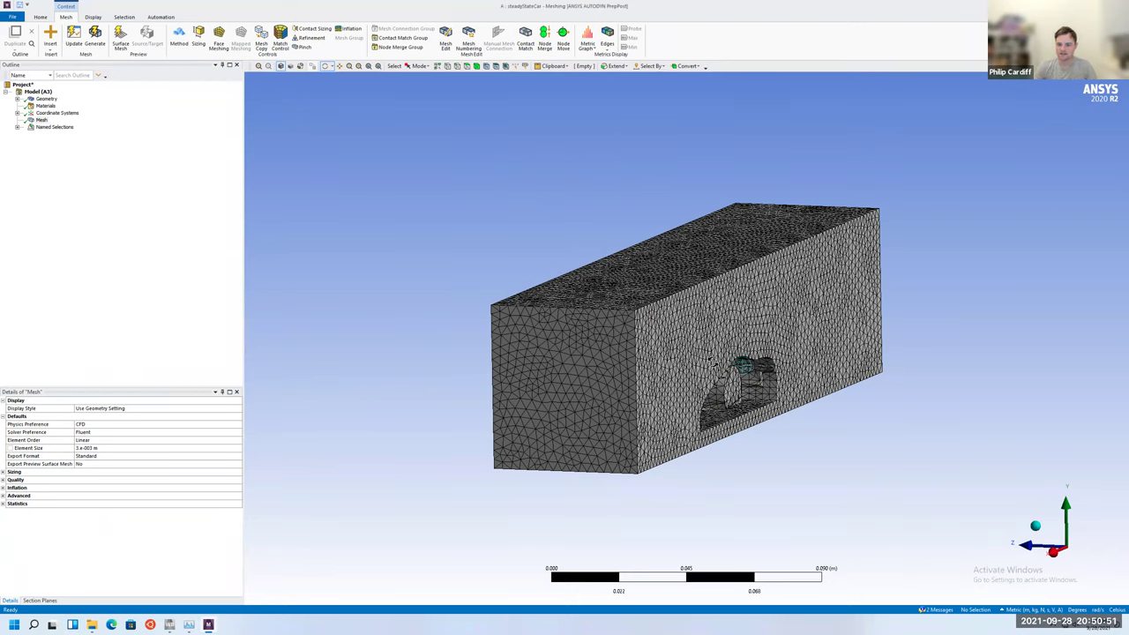
{"action": "left_click_drag", "start_coordinate": [702, 360], "coordinate": [293, 73]}
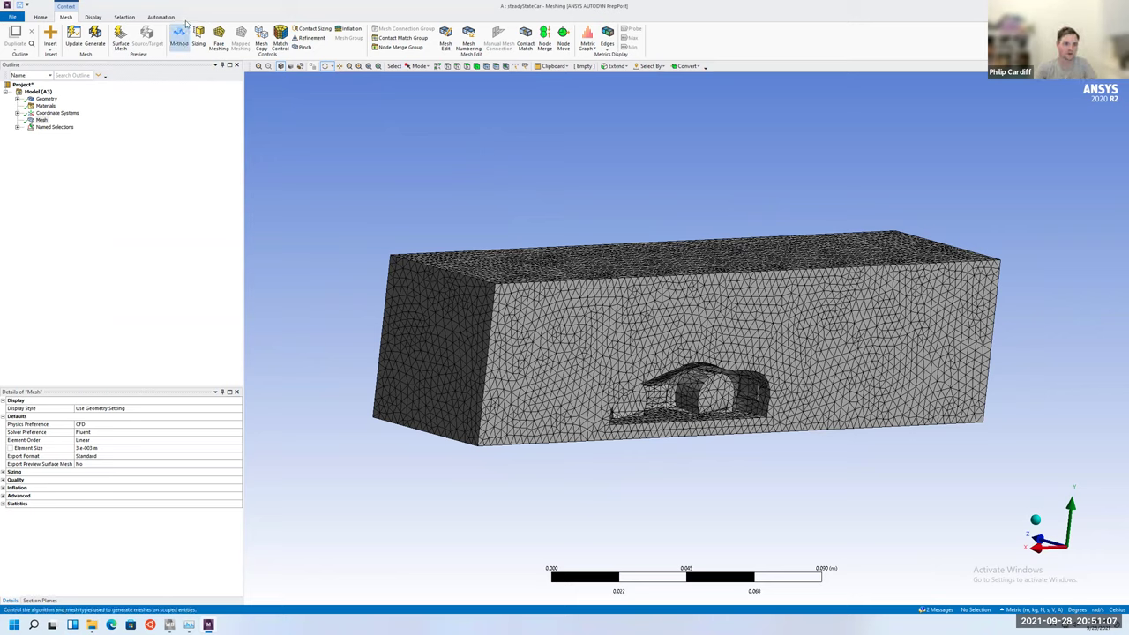
Add a Cartesian meshing method scoped to the fluid domain body and regenerate the mesh.
{"action": "left_click", "coordinate": [180, 34]}
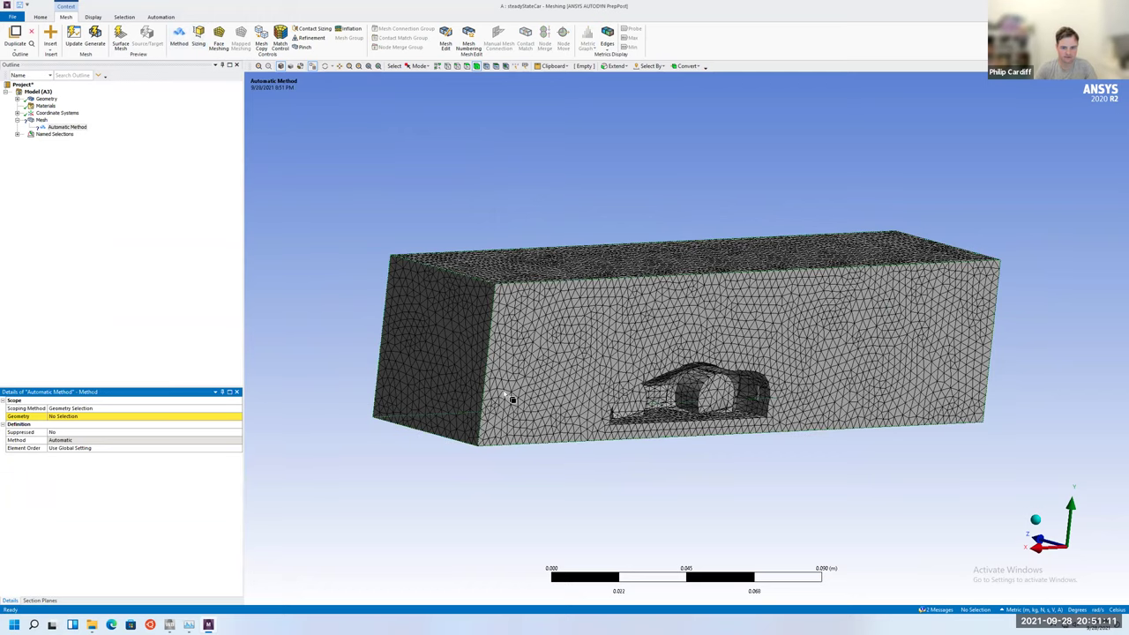
{"action": "left_click", "coordinate": [510, 398]}
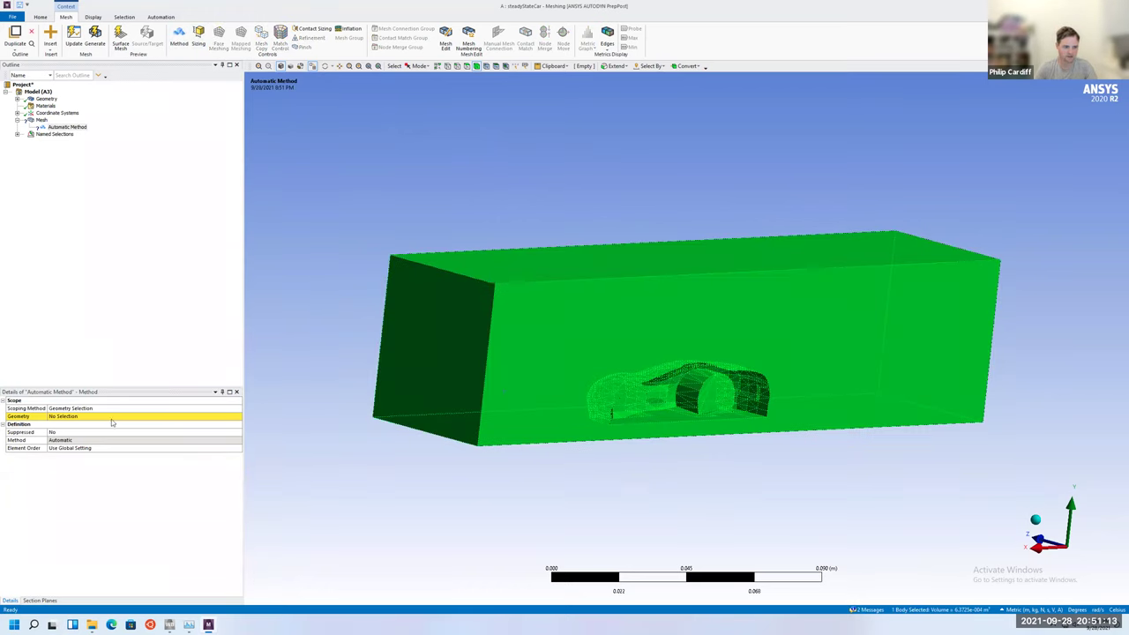
{"action": "left_click", "coordinate": [76, 416]}
{"action": "left_click", "coordinate": [90, 417]}
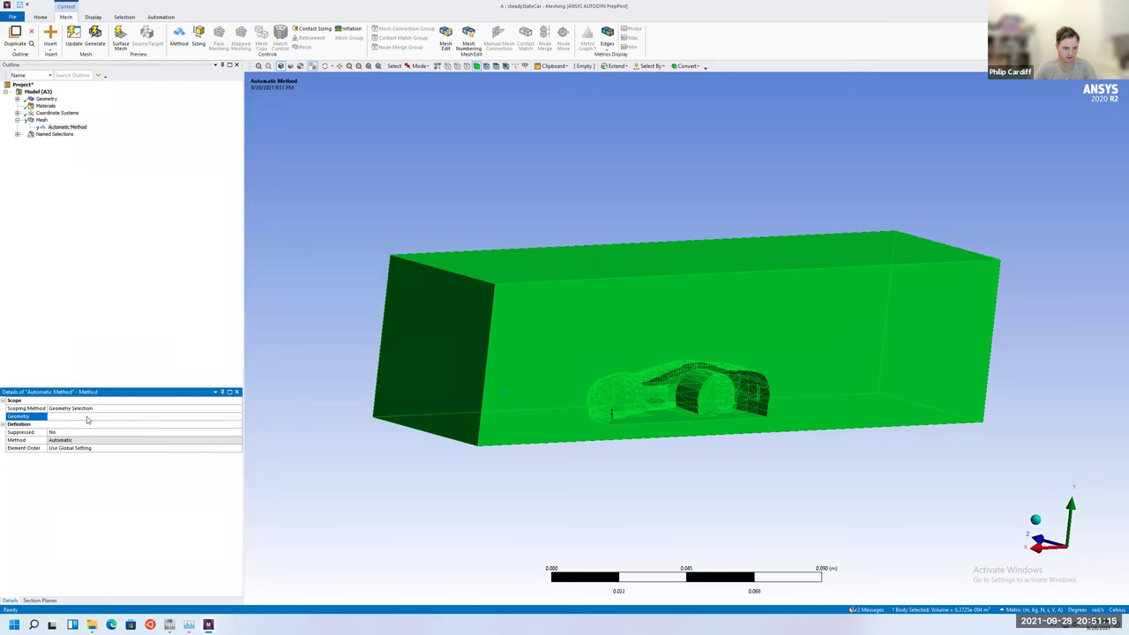
{"action": "left_click", "coordinate": [85, 440]}
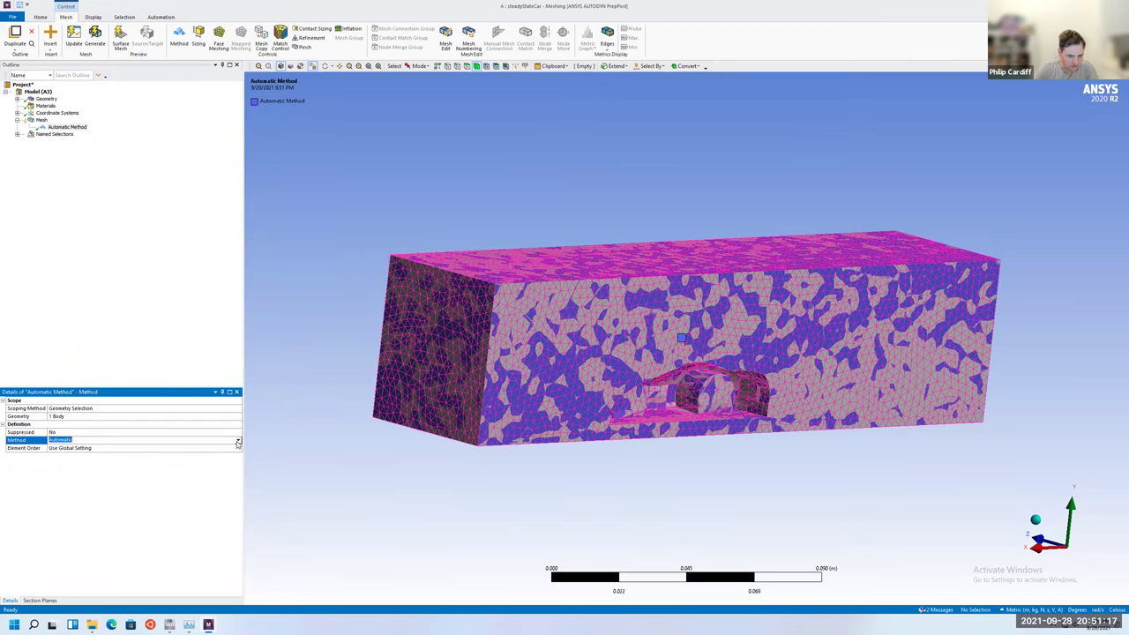
{"action": "left_click", "coordinate": [237, 440]}
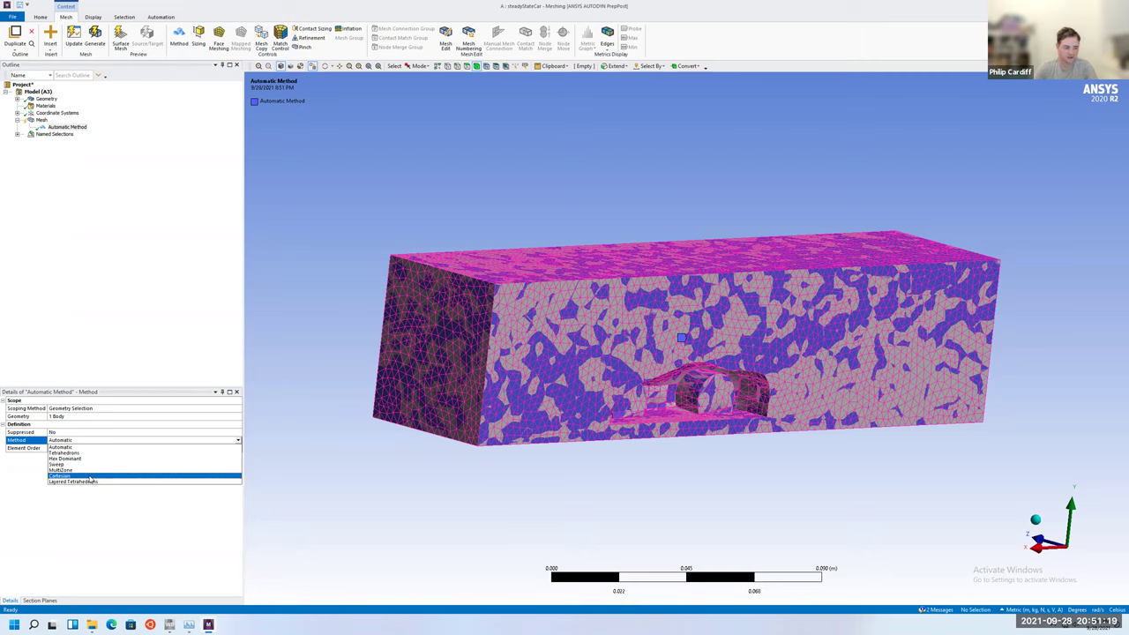
{"action": "left_click", "coordinate": [90, 478]}
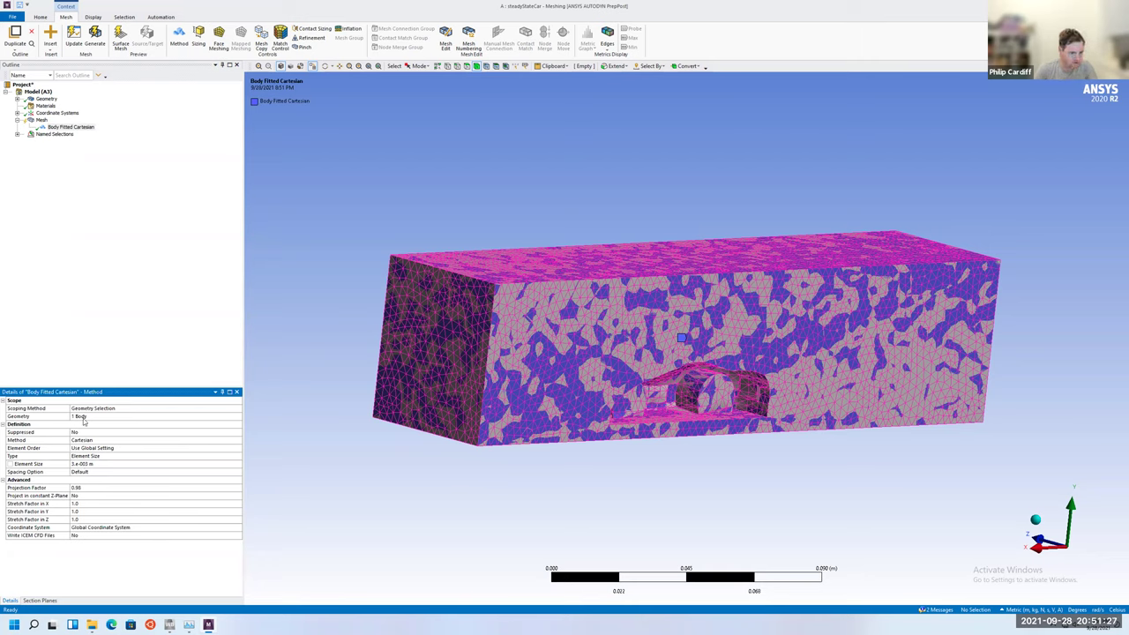
{"action": "left_click", "coordinate": [75, 36]}
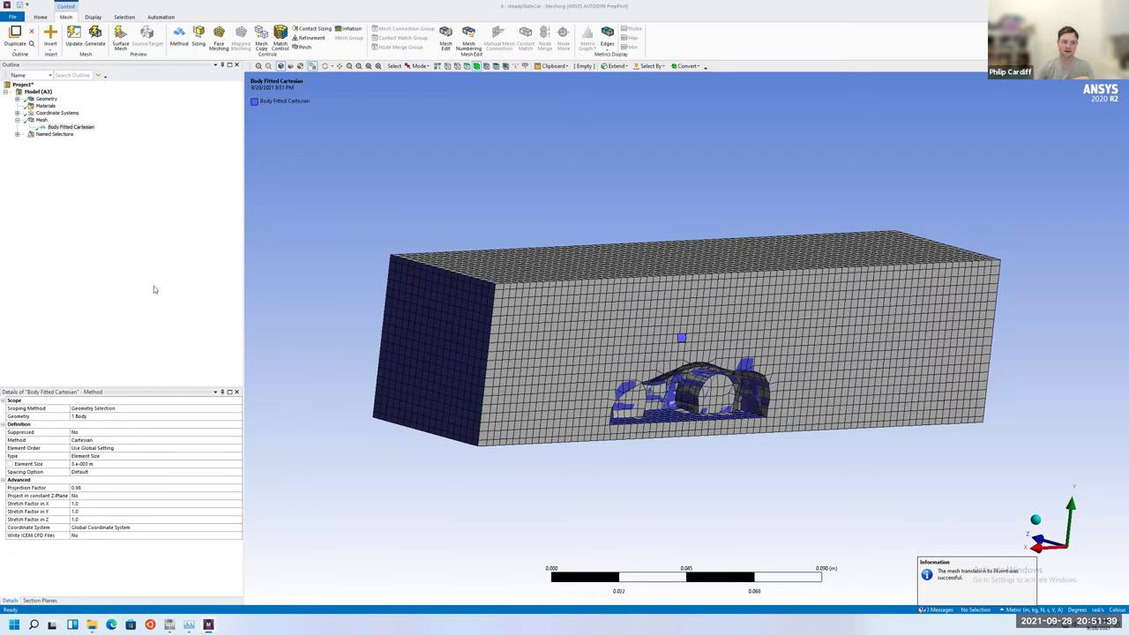
Orbit the Cartesian mesh box from several sides to inspect the car cut-out.
{"action": "left_click", "coordinate": [39, 120]}
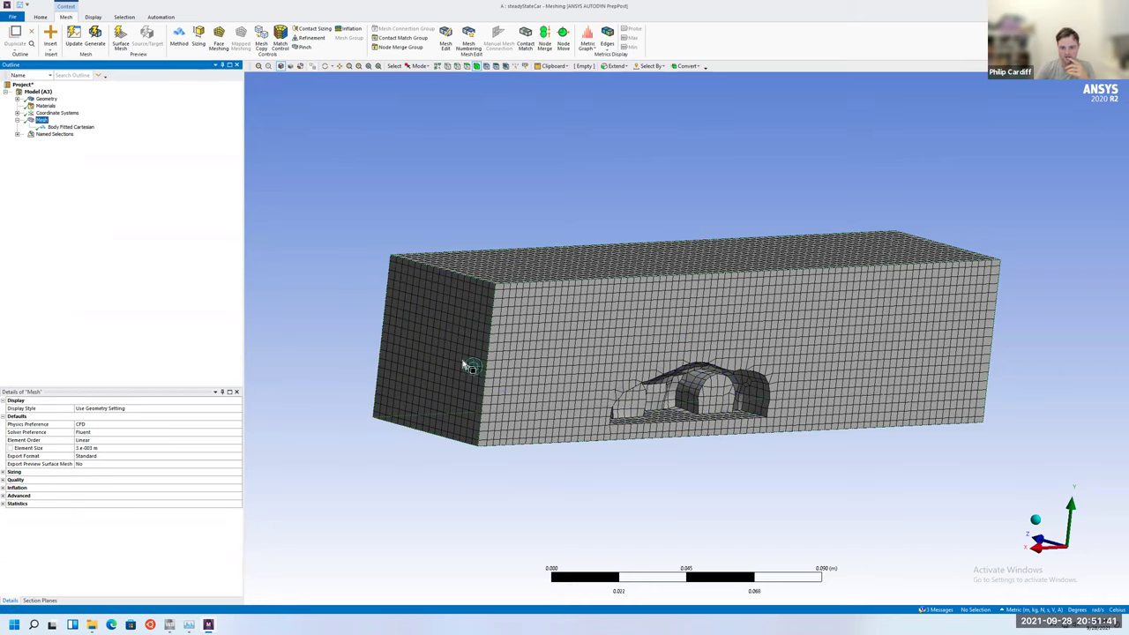
{"action": "left_click", "coordinate": [572, 388]}
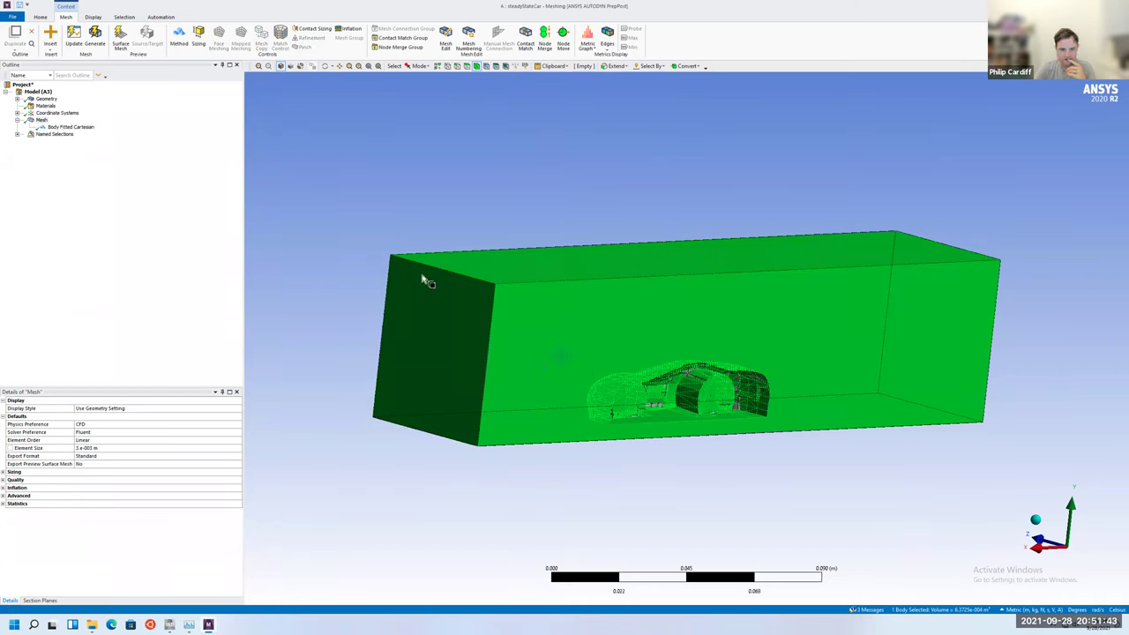
{"action": "left_click", "coordinate": [257, 89]}
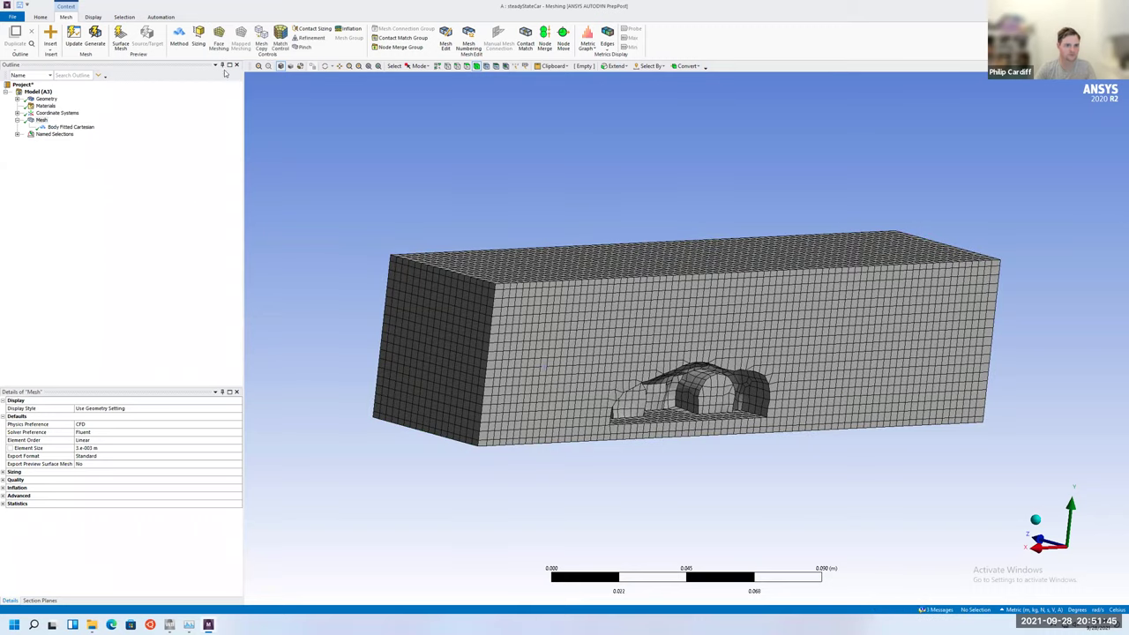
{"action": "left_click", "coordinate": [326, 67]}
{"action": "left_click_drag", "start_coordinate": [711, 380], "coordinate": [383, 262]}
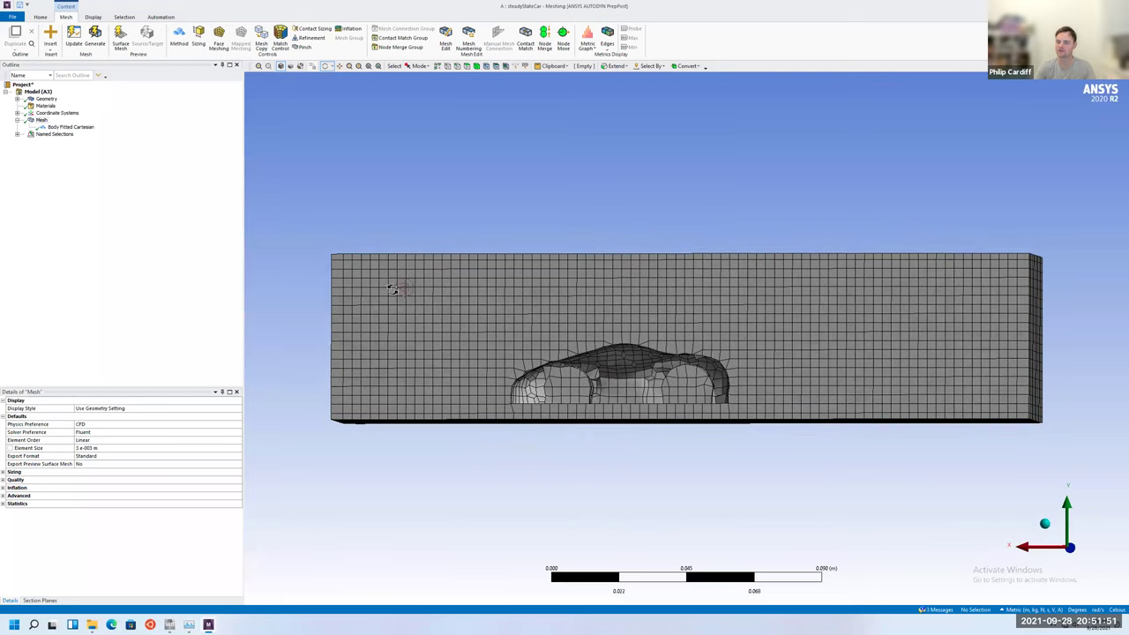
{"action": "left_click_drag", "start_coordinate": [516, 326], "coordinate": [517, 379]}
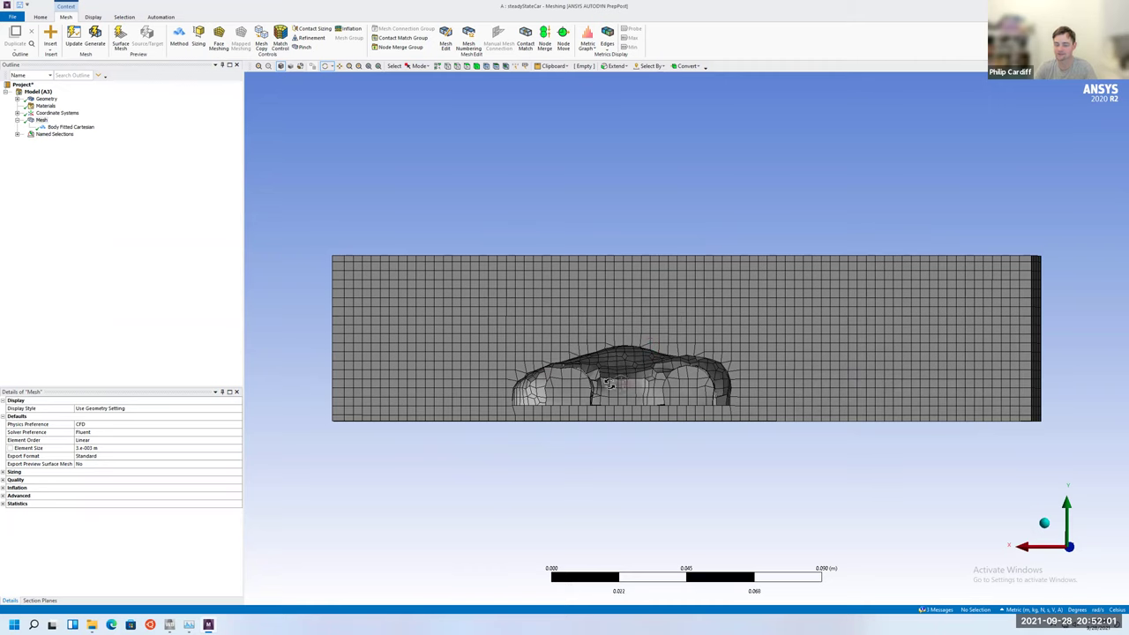
{"action": "mouse_move", "coordinate": [554, 377]}
{"action": "left_mouse_down"}
{"action": "mouse_move", "coordinate": [580, 382]}
{"action": "mouse_move", "coordinate": [558, 394]}
{"action": "left_mouse_up"}
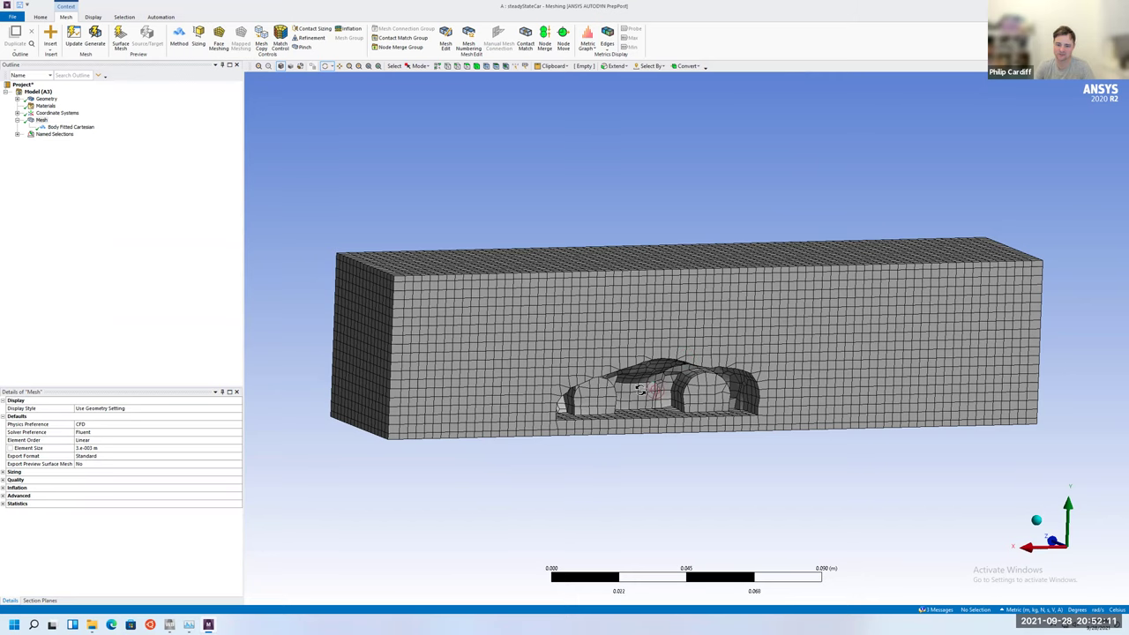
{"action": "middle_click_drag", "start_coordinate": [640, 389], "coordinate": [416, 328]}
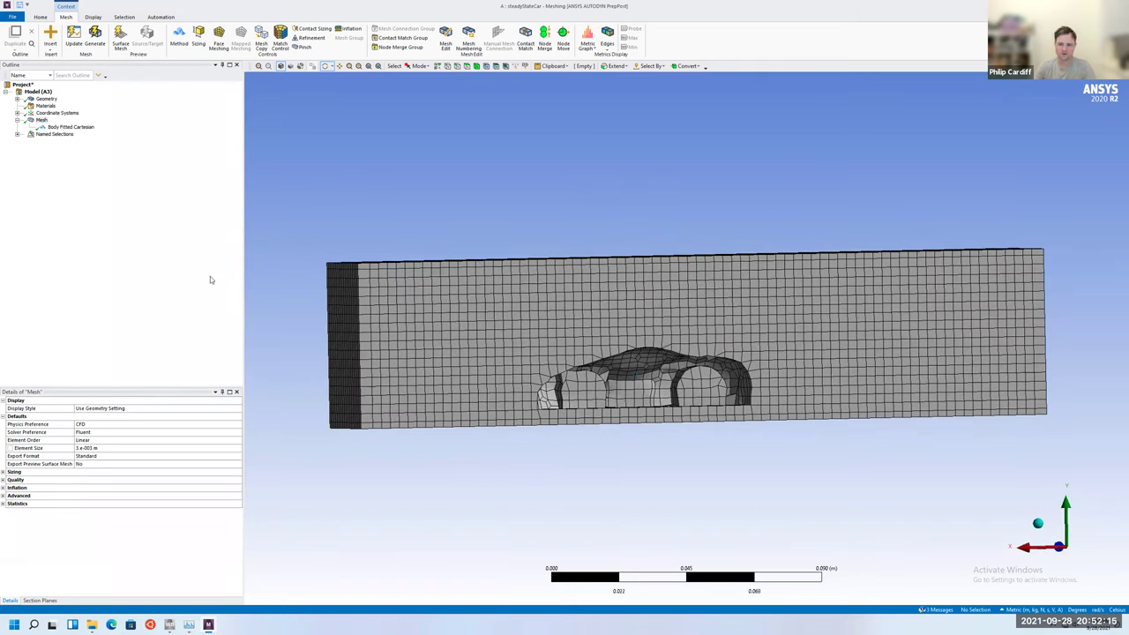
{"action": "mouse_move", "coordinate": [524, 330]}
{"action": "middle_mouse_down"}
{"action": "mouse_move", "coordinate": [574, 352]}
{"action": "mouse_move", "coordinate": [512, 309]}
{"action": "middle_mouse_up"}
Check the Model Summary counts (27687 nodes, 24283 elements) and return to the model.
{"action": "left_click", "coordinate": [12, 17]}
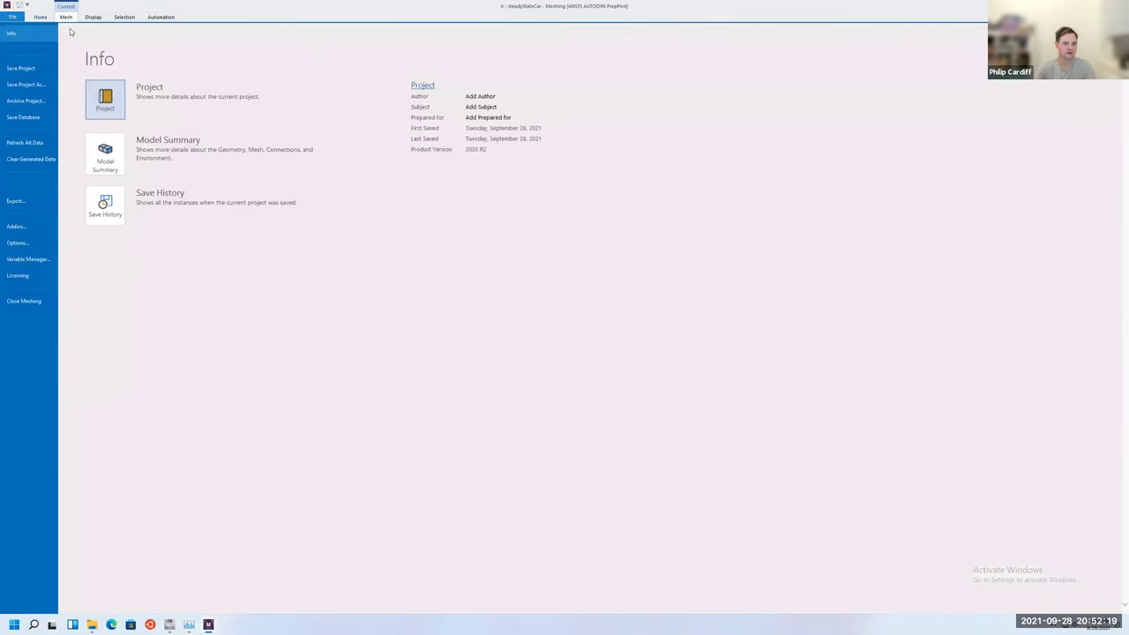
{"action": "left_click", "coordinate": [110, 154]}
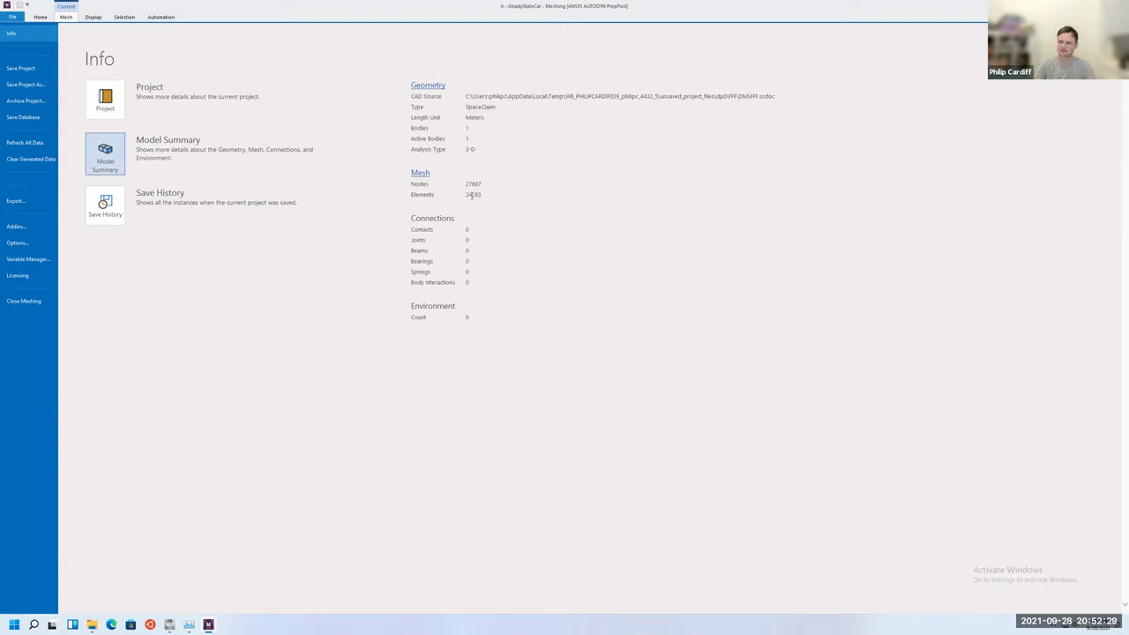
{"action": "left_click", "coordinate": [39, 17]}
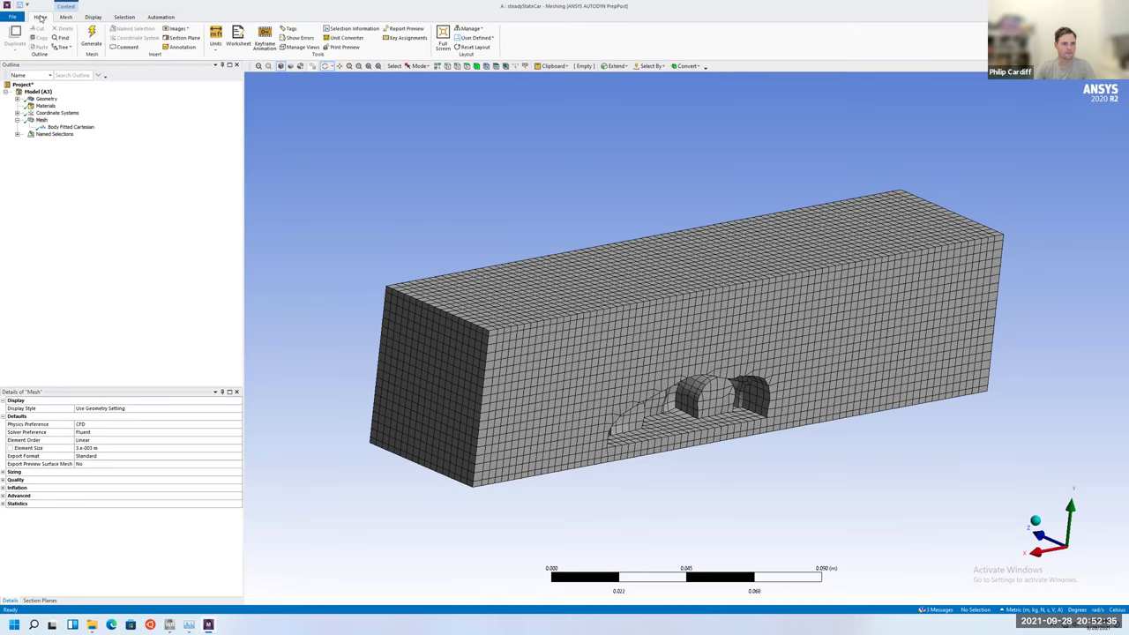
Review the global mesh settings and the Body Fitted Cartesian method details.
{"action": "left_click", "coordinate": [42, 121]}
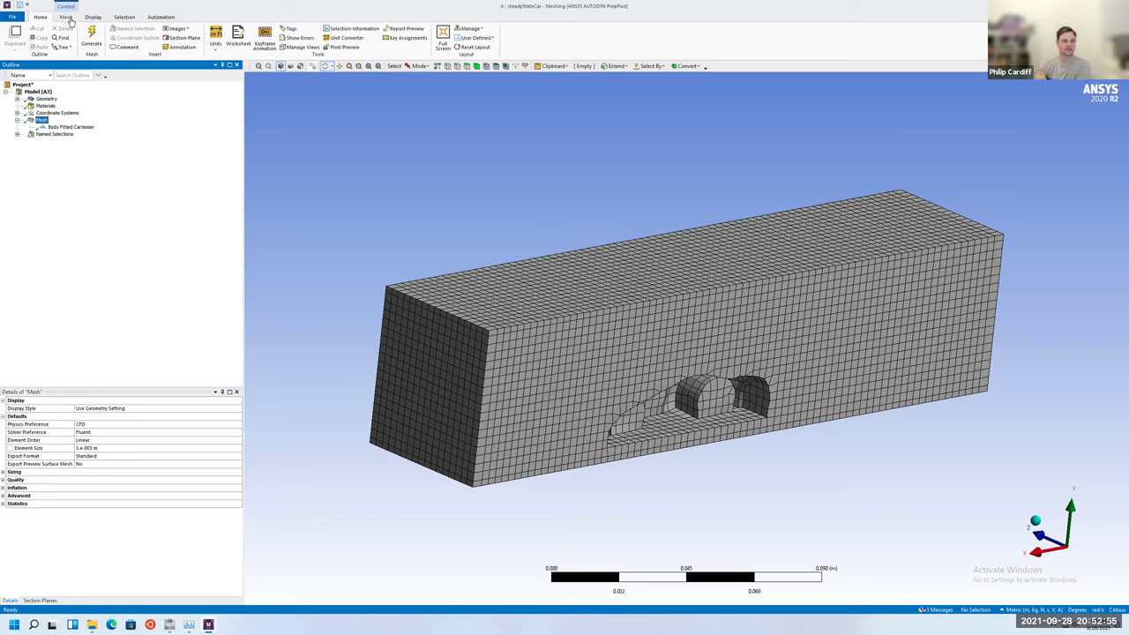
{"action": "left_click", "coordinate": [66, 18]}
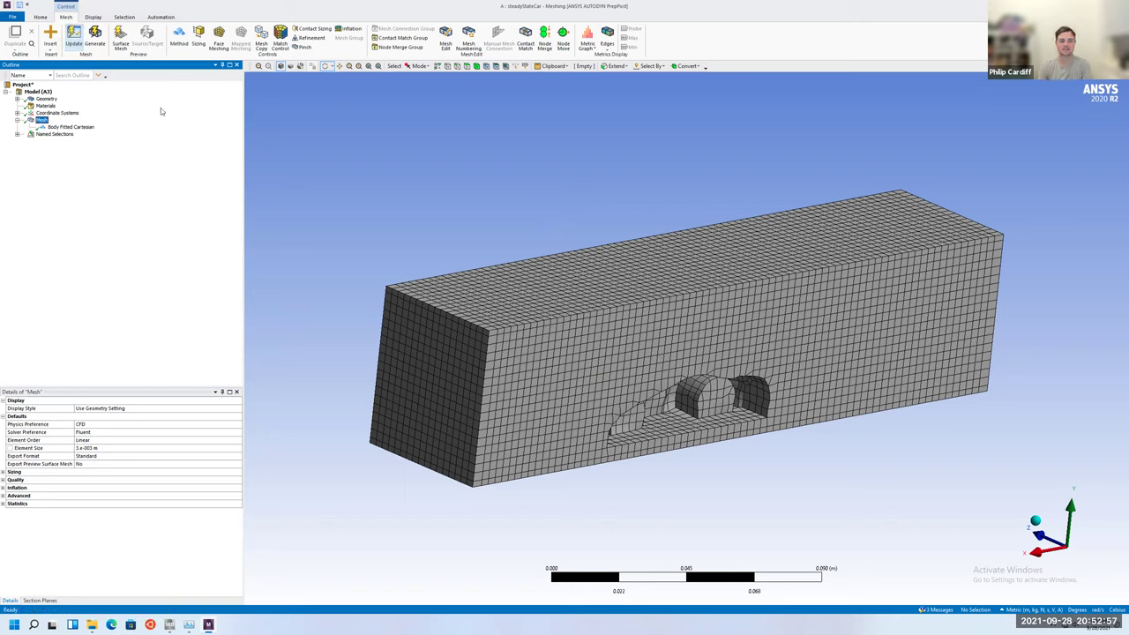
{"action": "left_click", "coordinate": [53, 128]}
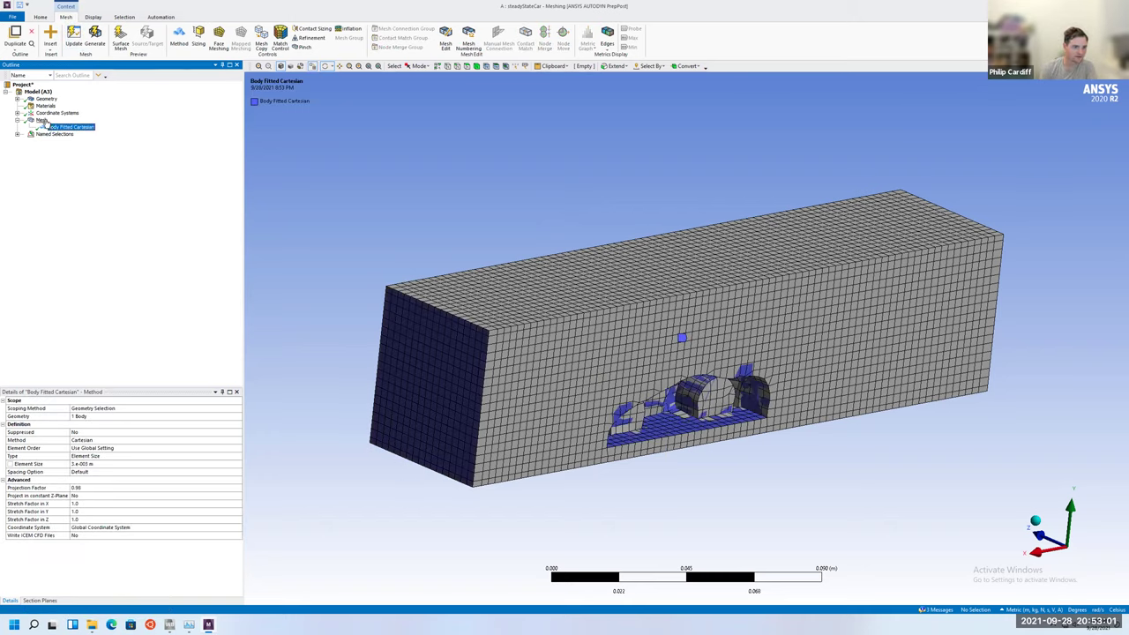
{"action": "left_click", "coordinate": [41, 120]}
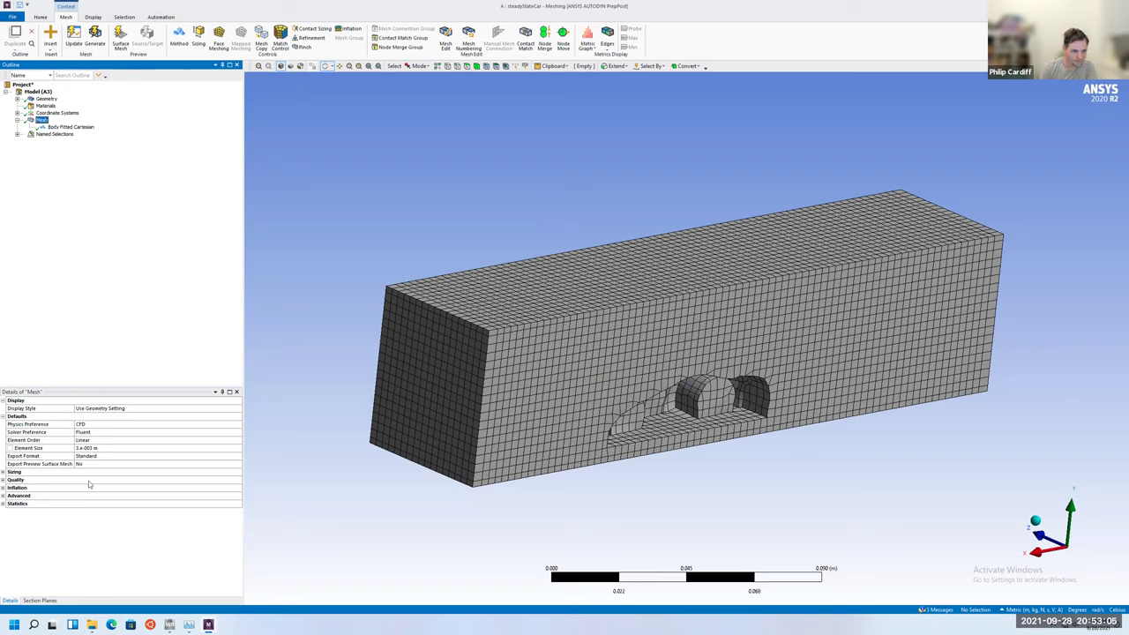
Keep Use Automatic Inflation set to None in the inflation settings.
{"action": "left_click", "coordinate": [4, 488]}
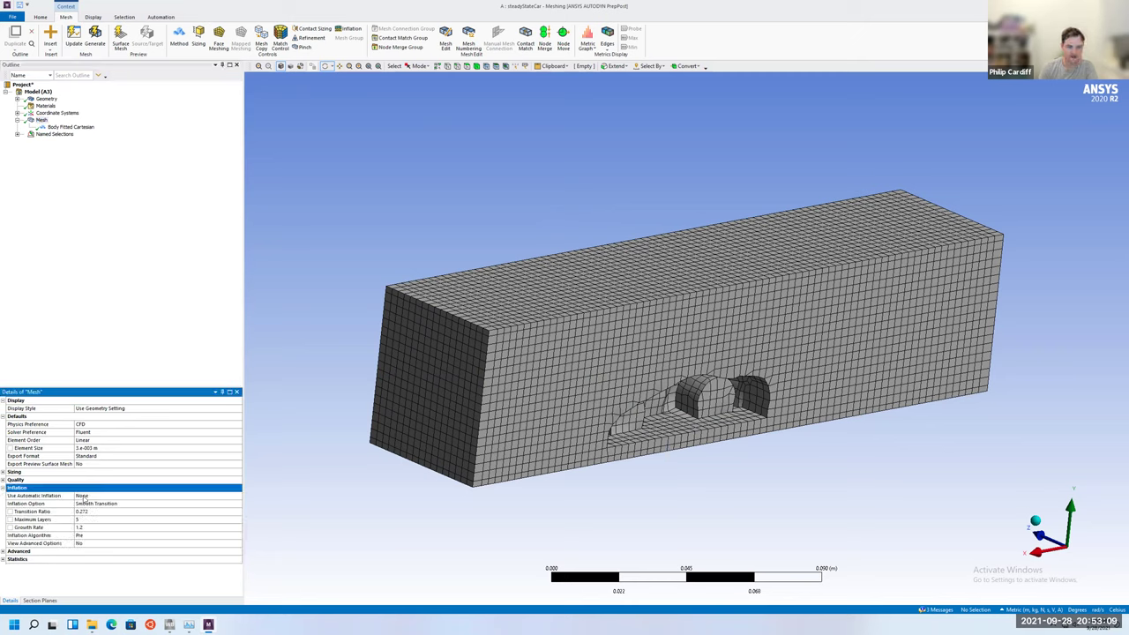
{"action": "left_click", "coordinate": [85, 496]}
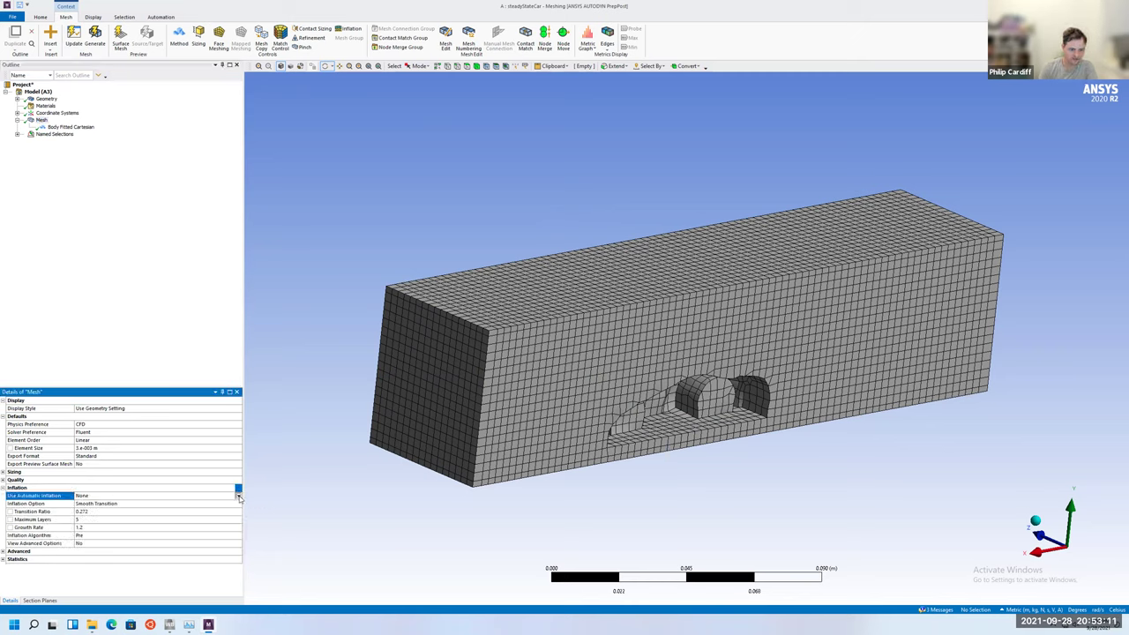
{"action": "left_click", "coordinate": [238, 496]}
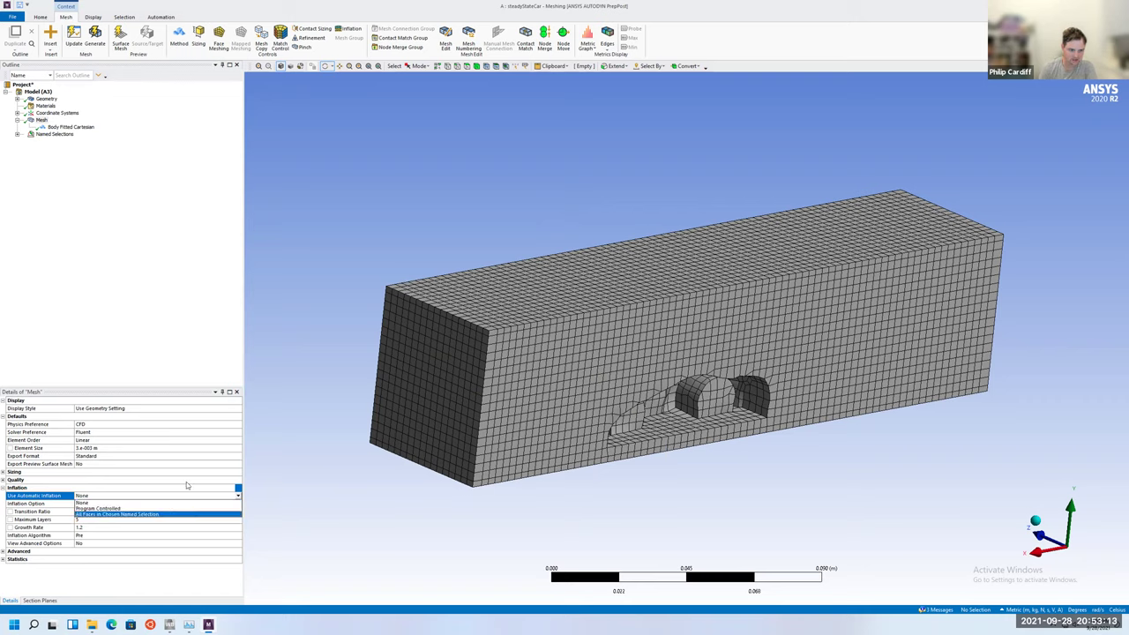
{"action": "left_click", "coordinate": [106, 502]}
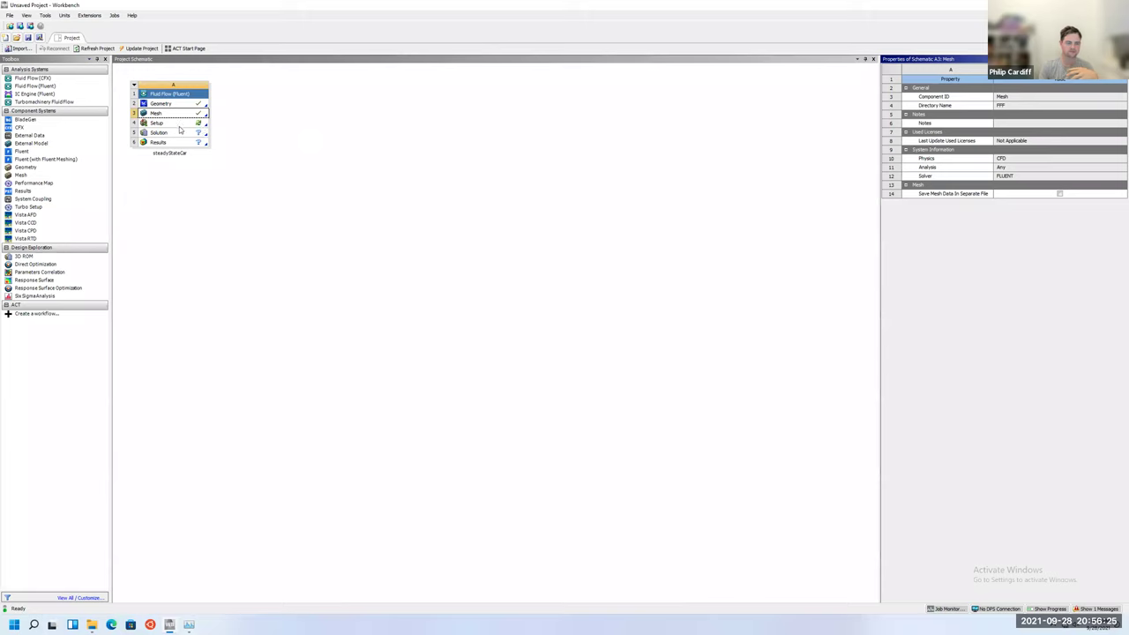
Launch Fluent from the steadyStateCar Setup cell with the default launcher options.
{"action": "left_click", "coordinate": [159, 122]}
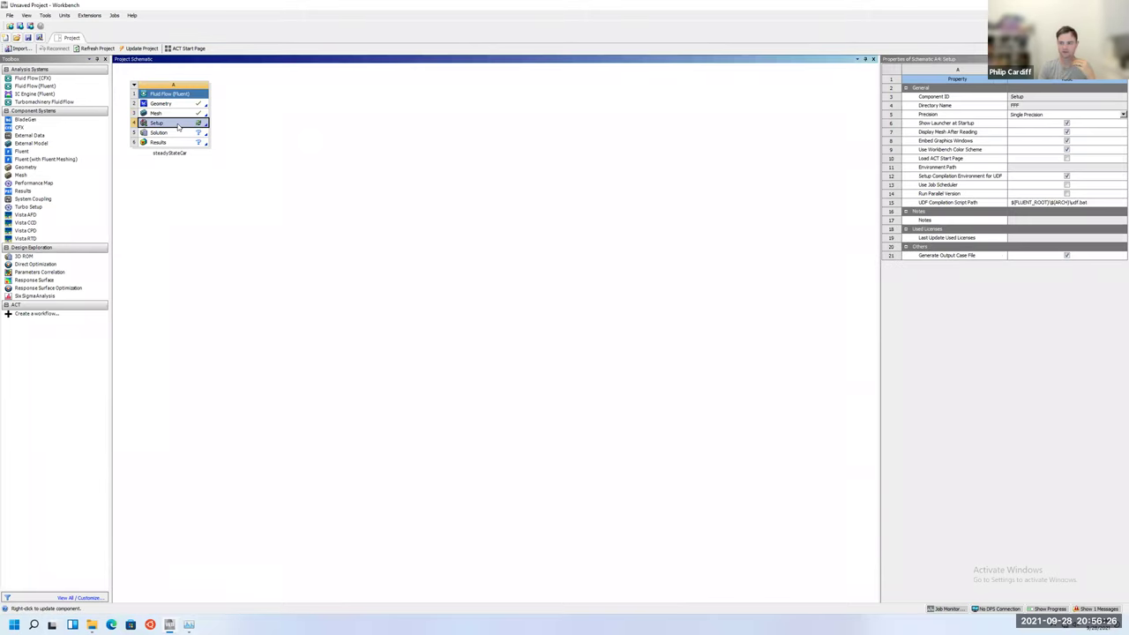
{"action": "double_click", "coordinate": [178, 126]}
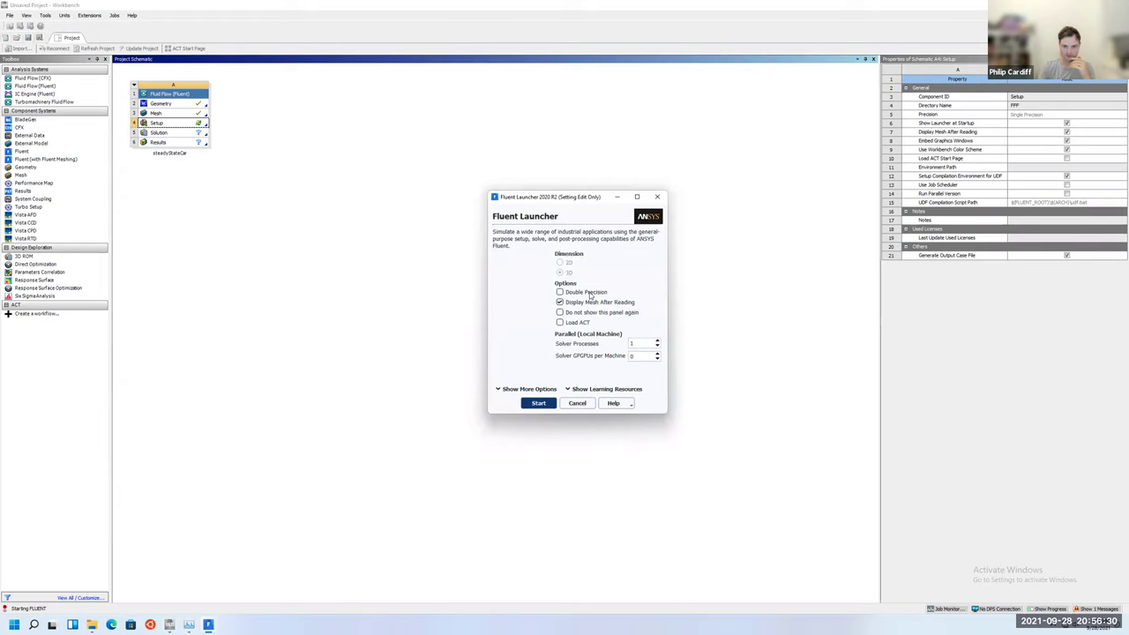
{"action": "left_click", "coordinate": [539, 404]}
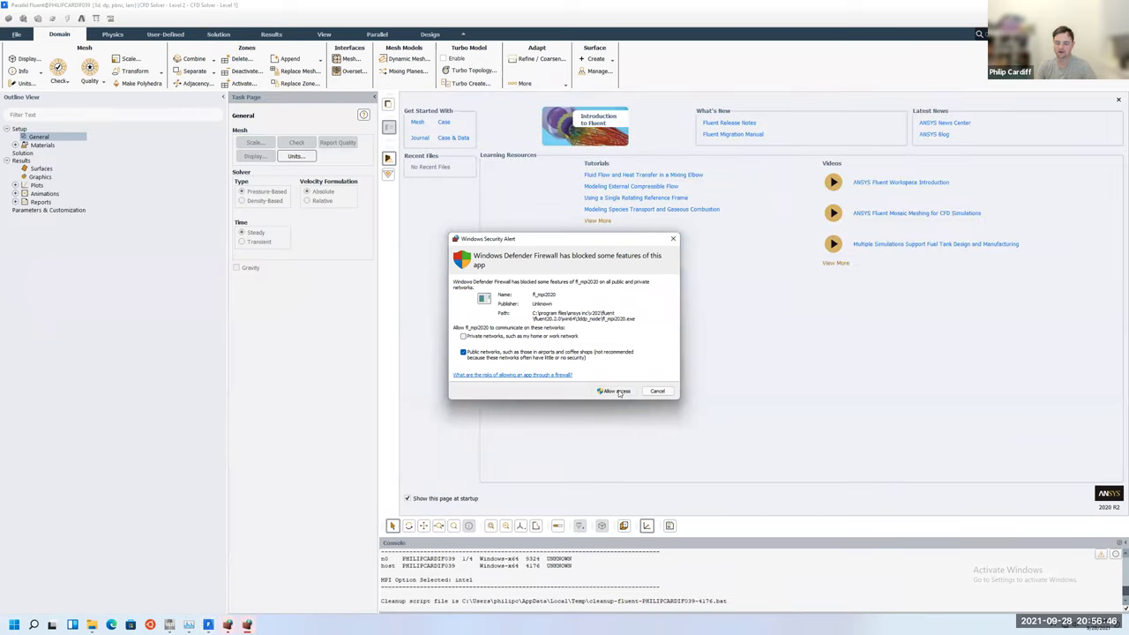
Allow the MPI process and Fluent solver through the firewall, then rotate the mesh.
{"action": "left_click", "coordinate": [617, 391]}
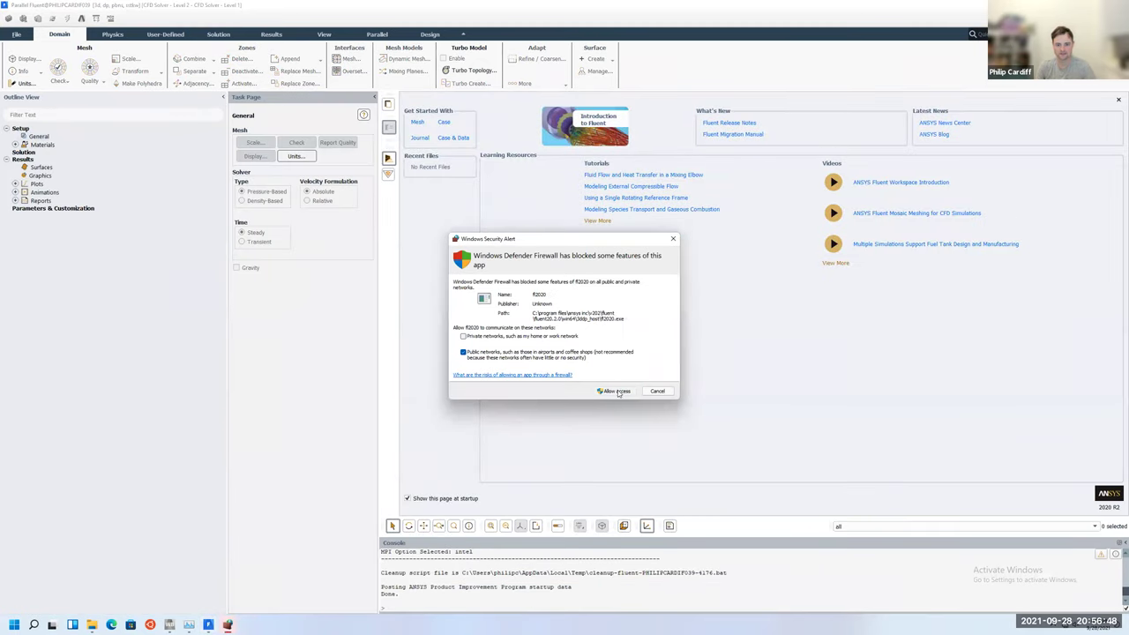
{"action": "left_click", "coordinate": [616, 392]}
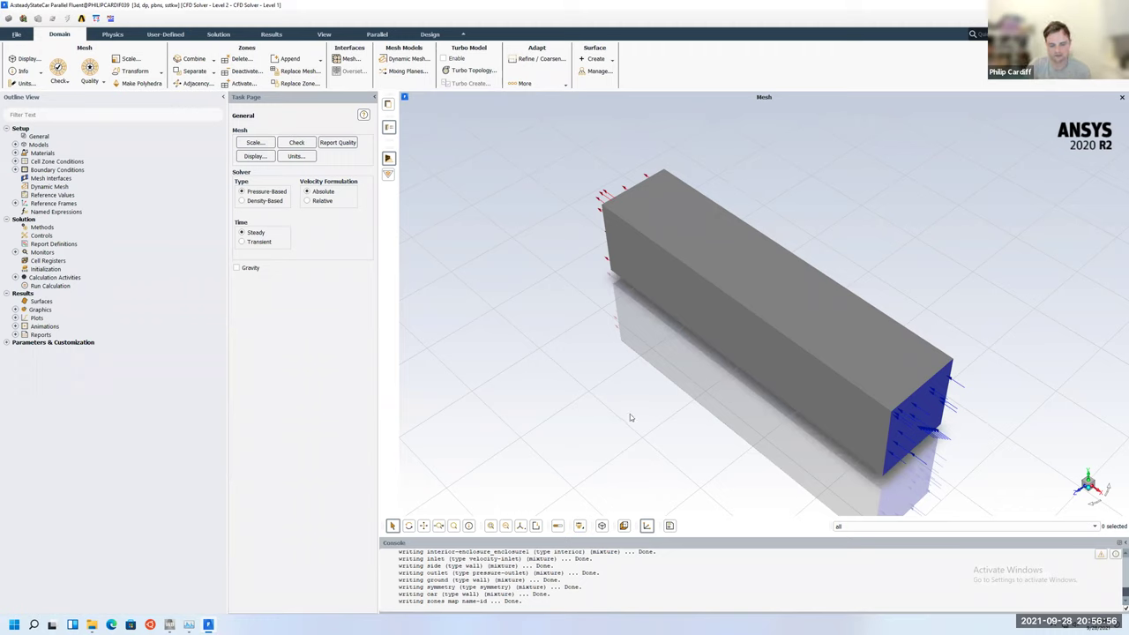
{"action": "left_click", "coordinate": [410, 526]}
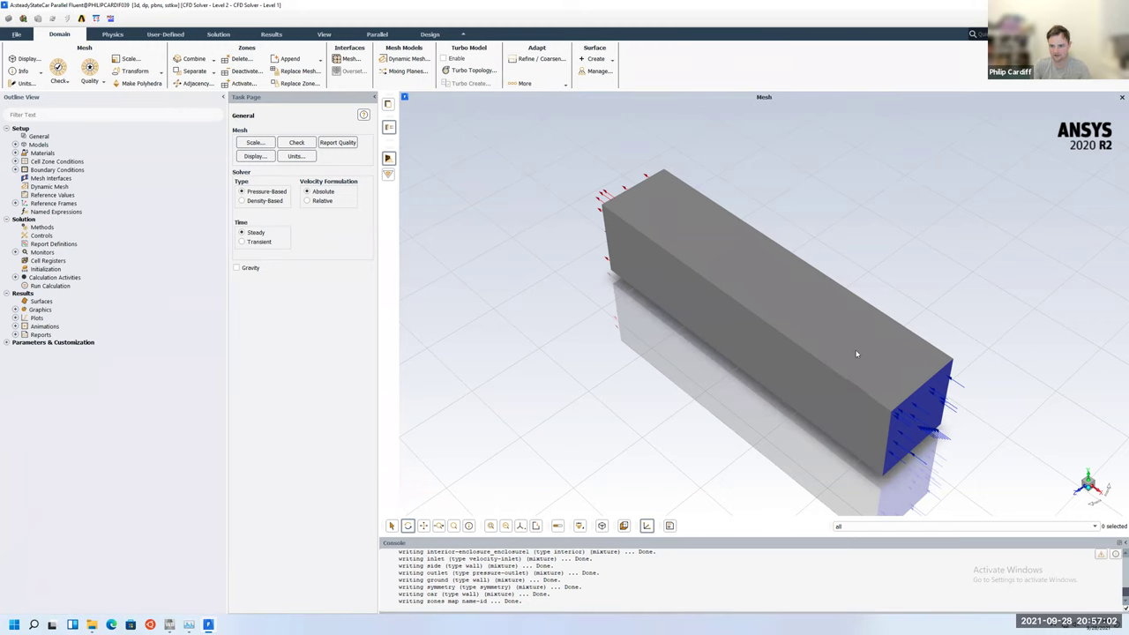
{"action": "left_click_drag", "start_coordinate": [858, 353], "coordinate": [811, 293]}
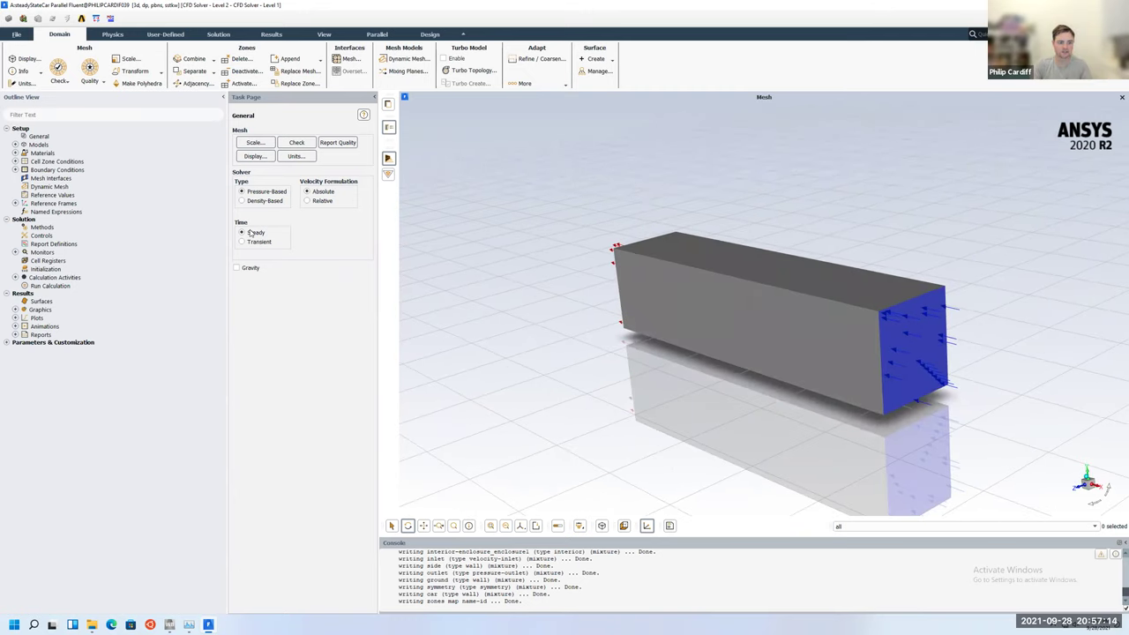
Review the mesh's domain extents in Scale, then run a mesh check.
{"action": "left_click", "coordinate": [255, 143]}
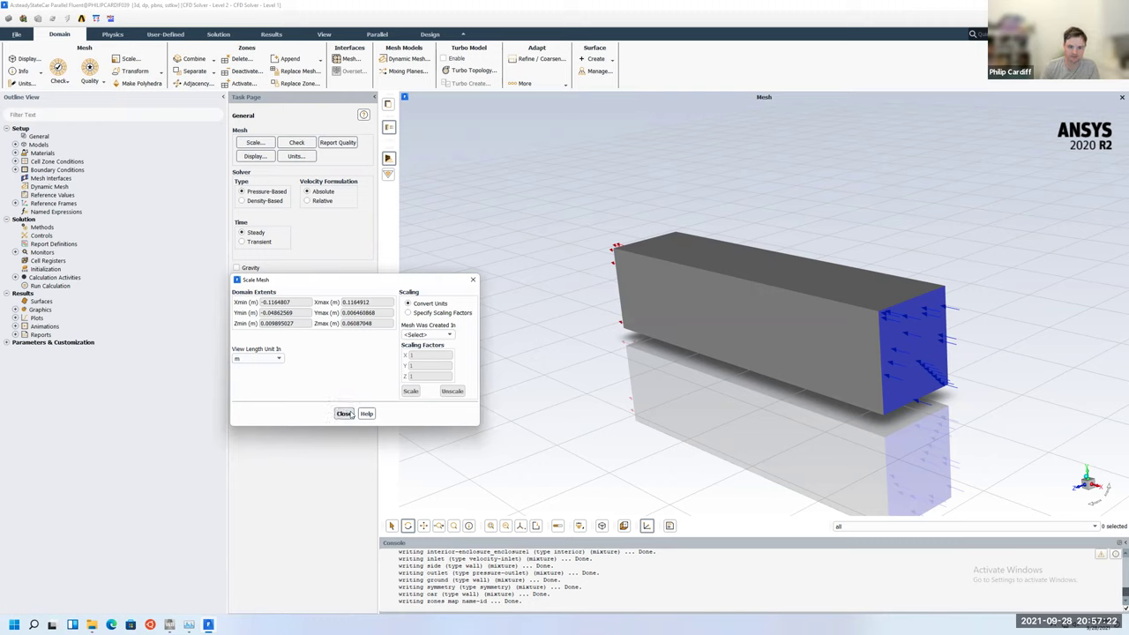
{"action": "left_click", "coordinate": [344, 414]}
{"action": "left_click", "coordinate": [297, 143]}
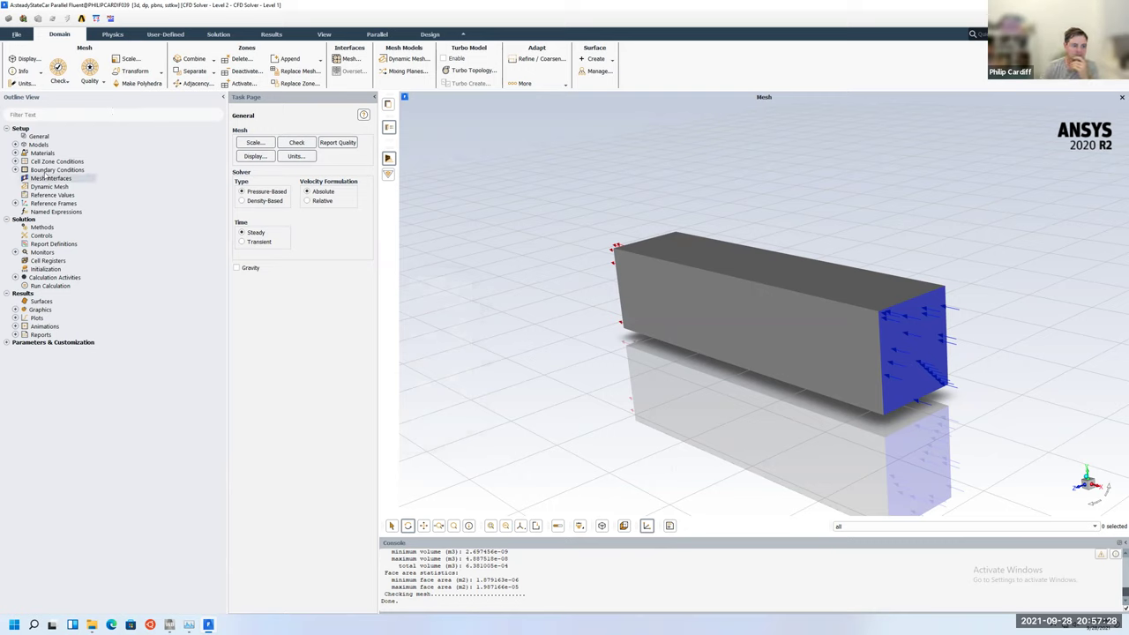
{"action": "double_click", "coordinate": [38, 144]}
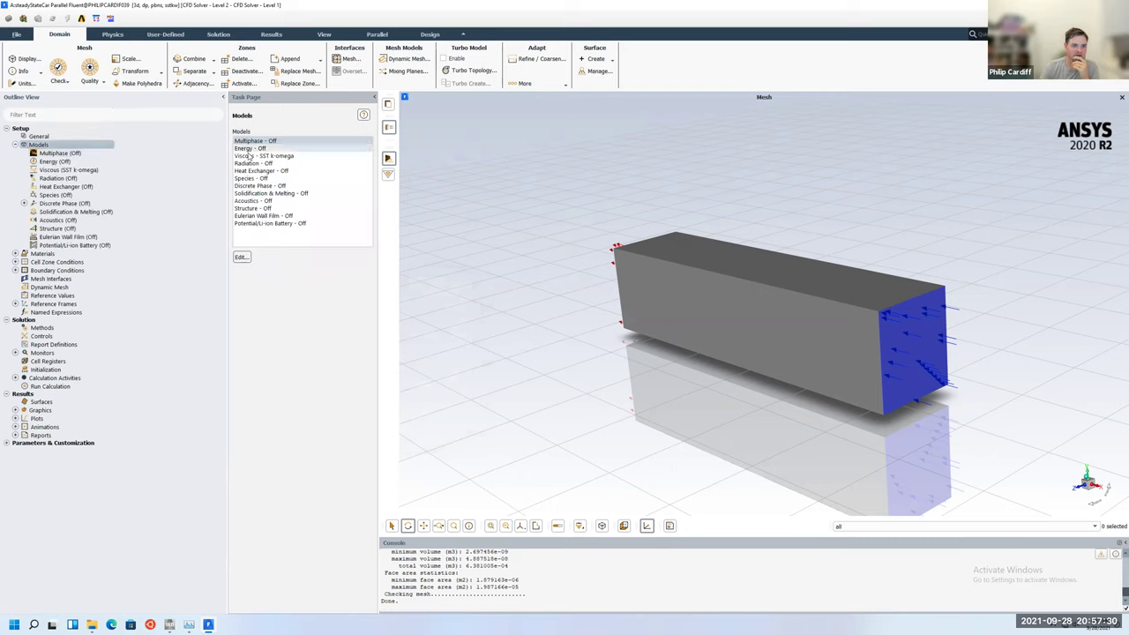
{"action": "double_click", "coordinate": [256, 155]}
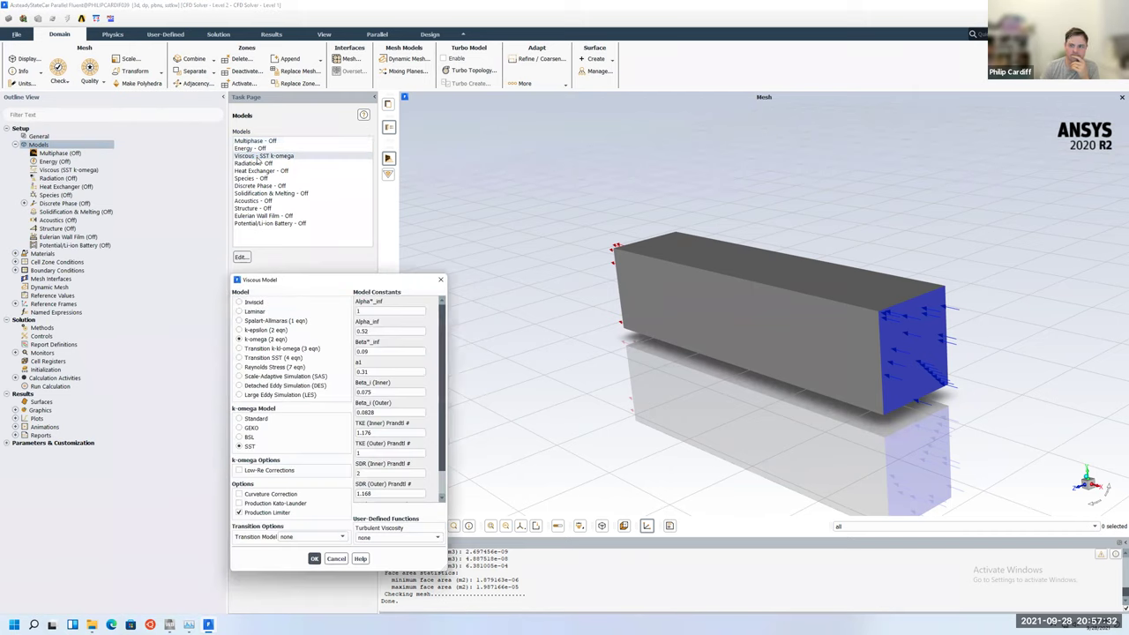
{"action": "left_click_drag", "start_coordinate": [352, 276], "coordinate": [360, 191]}
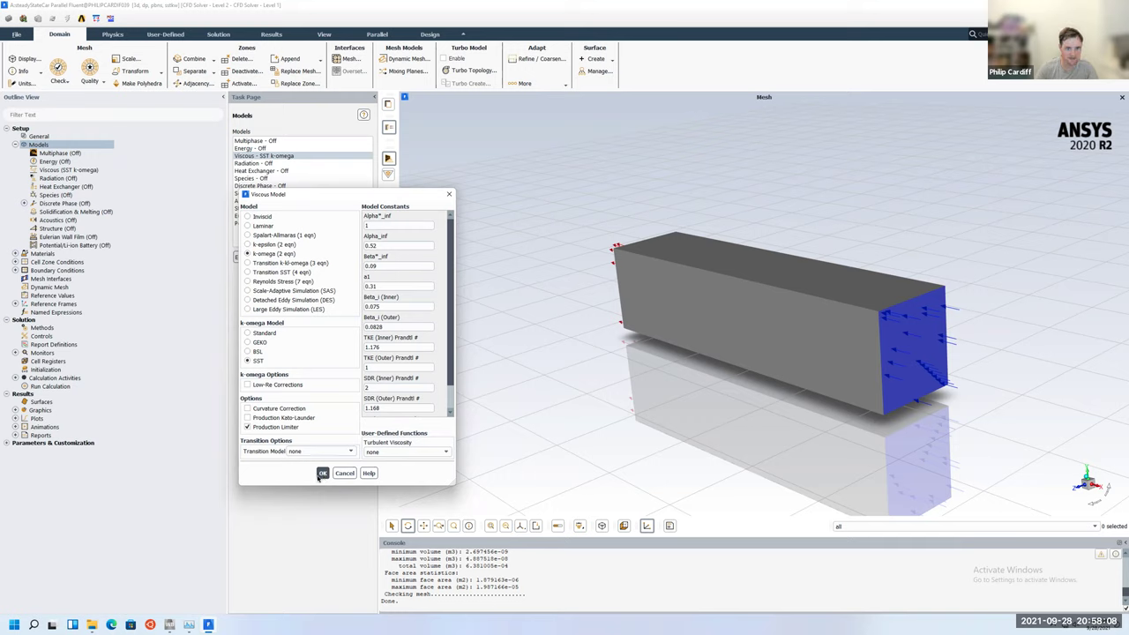
{"action": "left_click", "coordinate": [322, 473]}
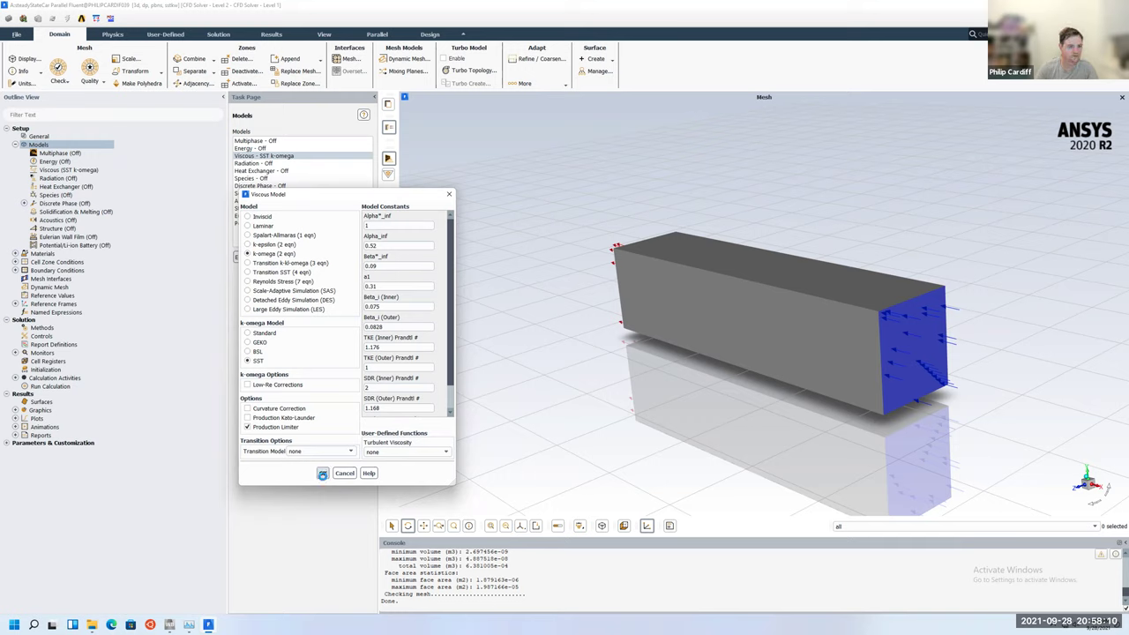
{"action": "left_click", "coordinate": [14, 144]}
{"action": "left_click", "coordinate": [14, 162]}
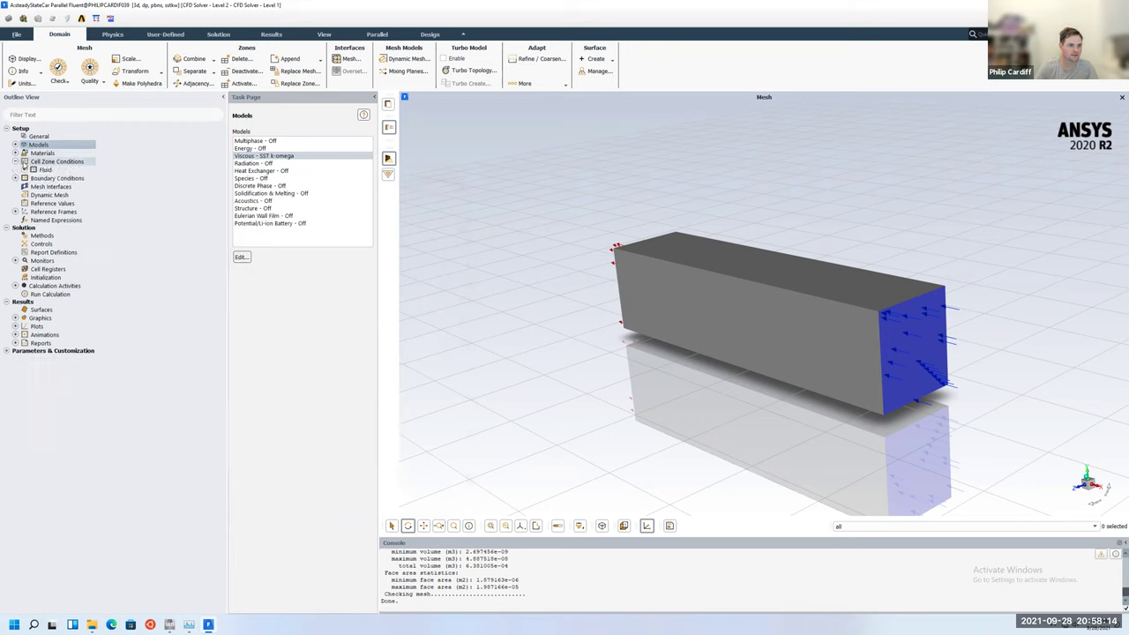
{"action": "left_click", "coordinate": [25, 169]}
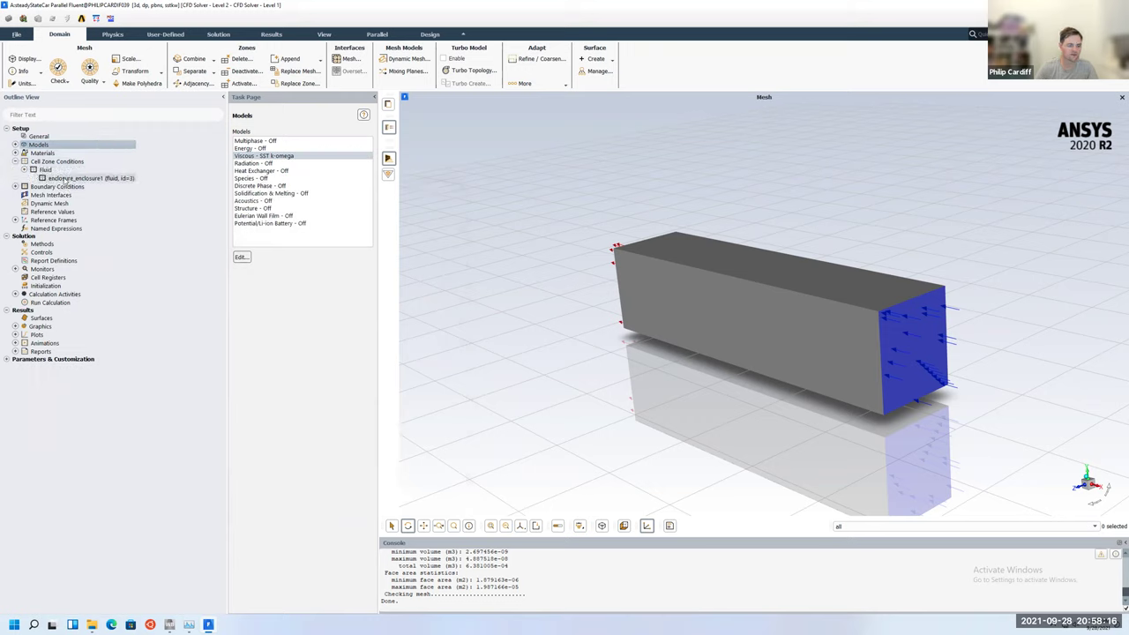
{"action": "left_click", "coordinate": [15, 153]}
{"action": "left_click", "coordinate": [23, 161]}
{"action": "left_click", "coordinate": [15, 152]}
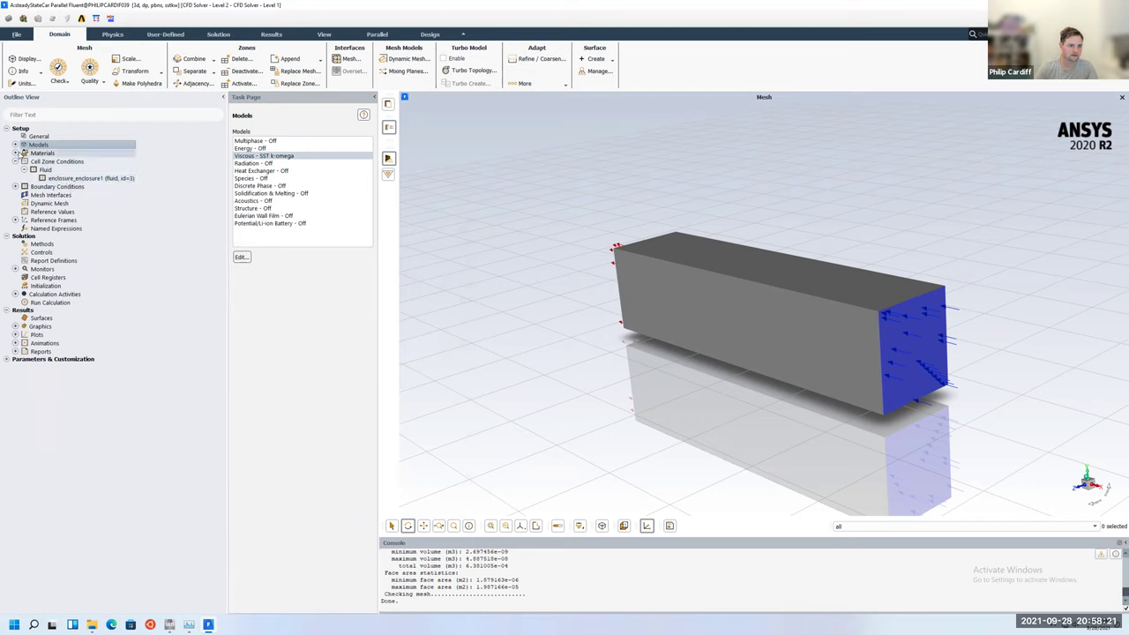
{"action": "left_click", "coordinate": [58, 178]}
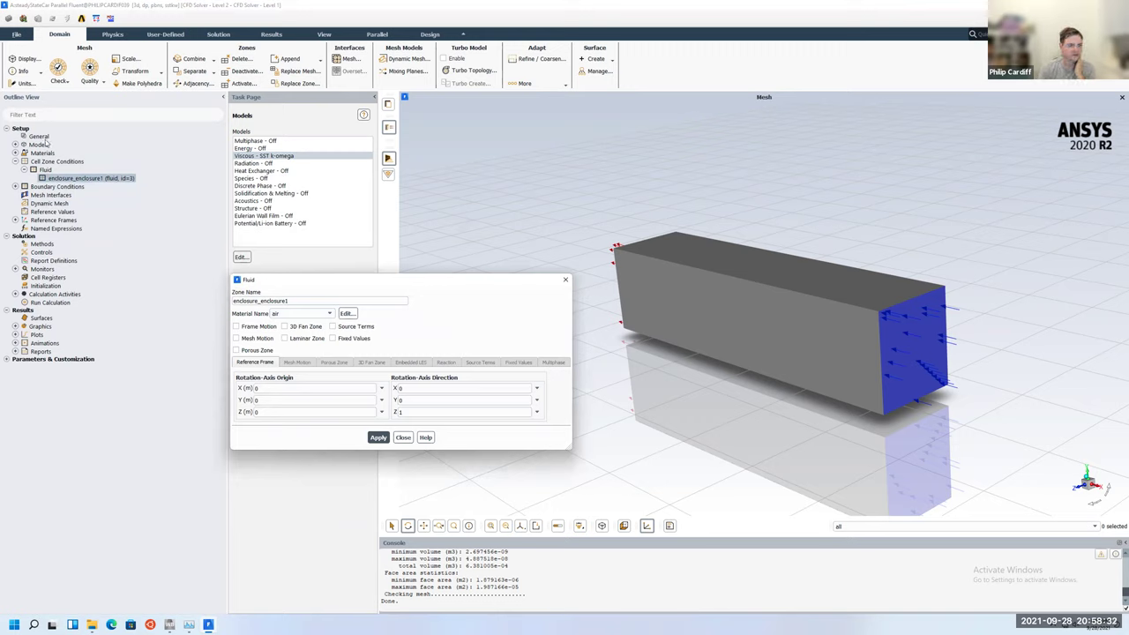
List the boundary zones and keep the car zone a stationary no-slip wall.
{"action": "left_click", "coordinate": [14, 162]}
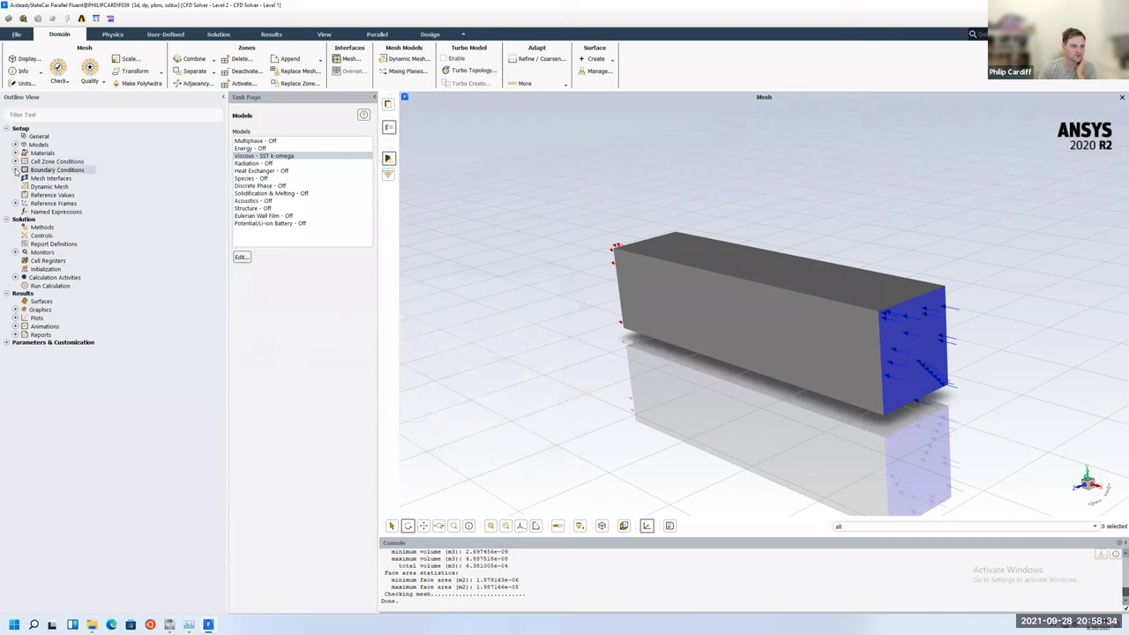
{"action": "left_click", "coordinate": [48, 169]}
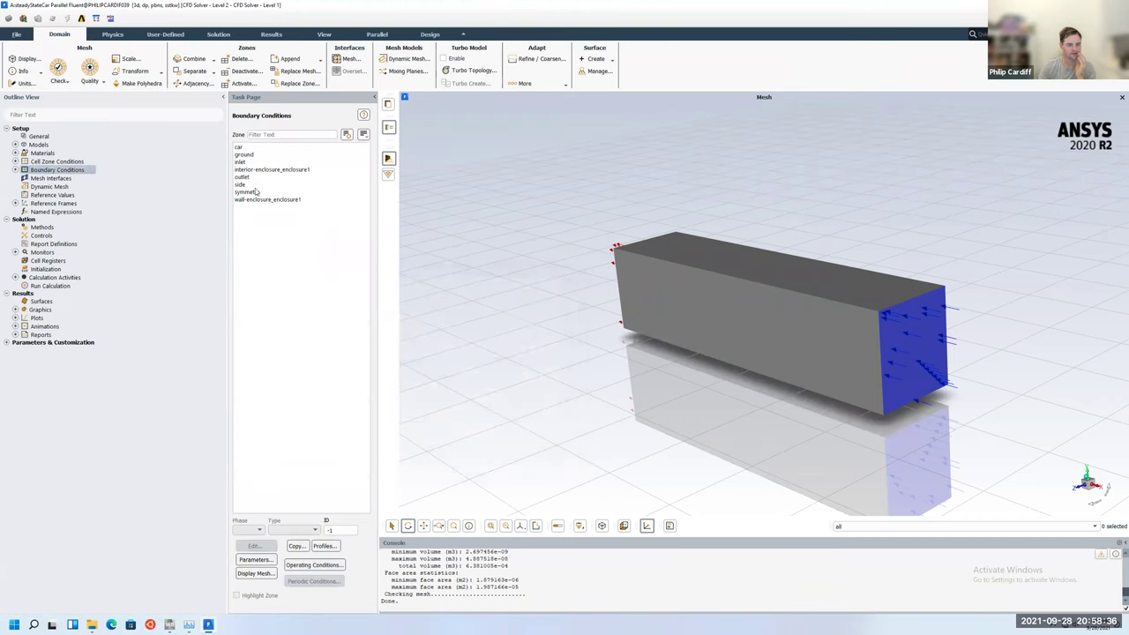
{"action": "left_click", "coordinate": [273, 146]}
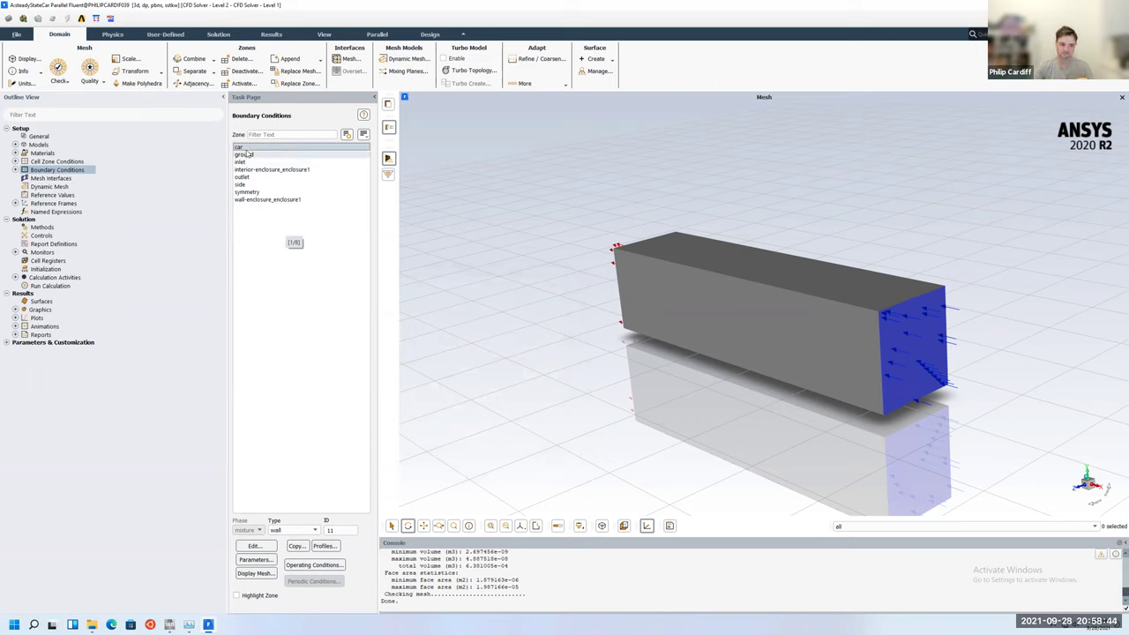
{"action": "left_click", "coordinate": [262, 546]}
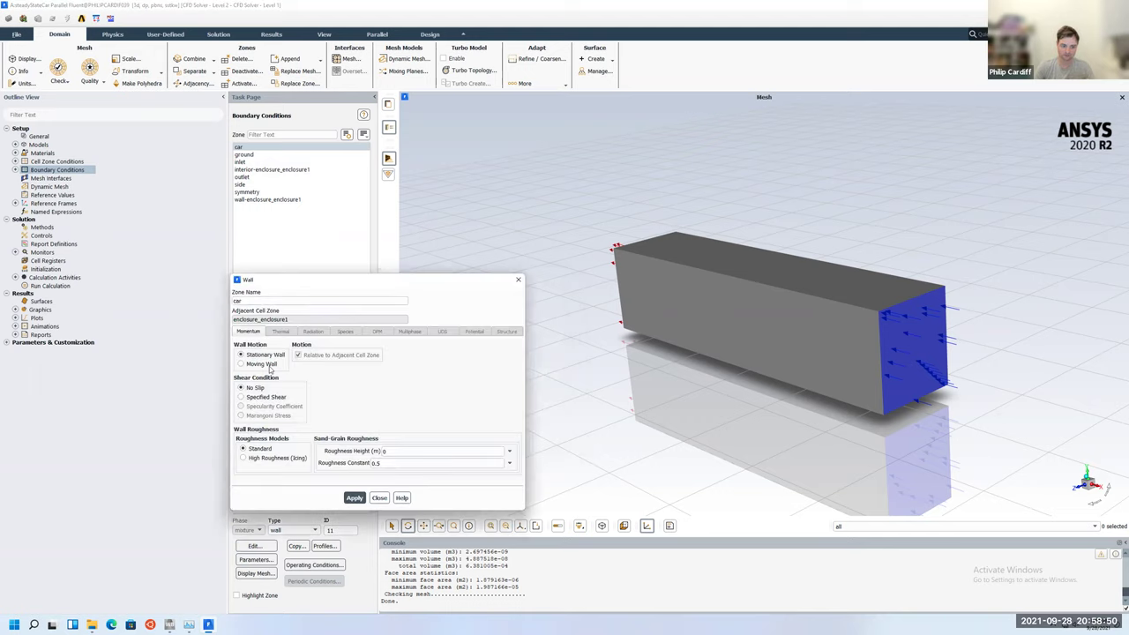
{"action": "left_click", "coordinate": [265, 365]}
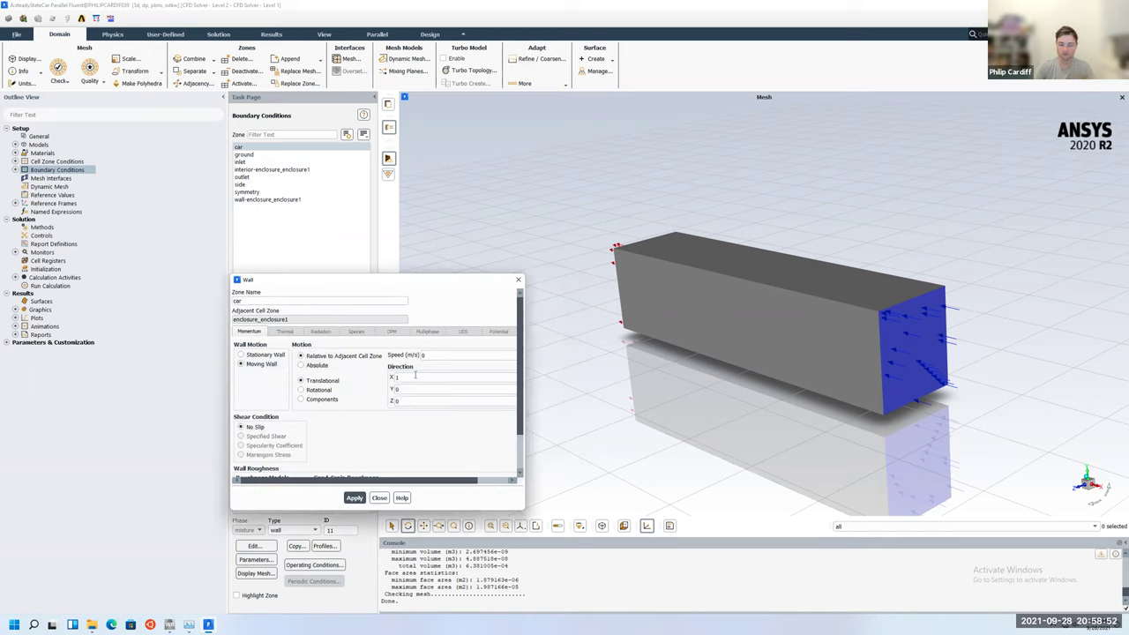
{"action": "left_click", "coordinate": [256, 355]}
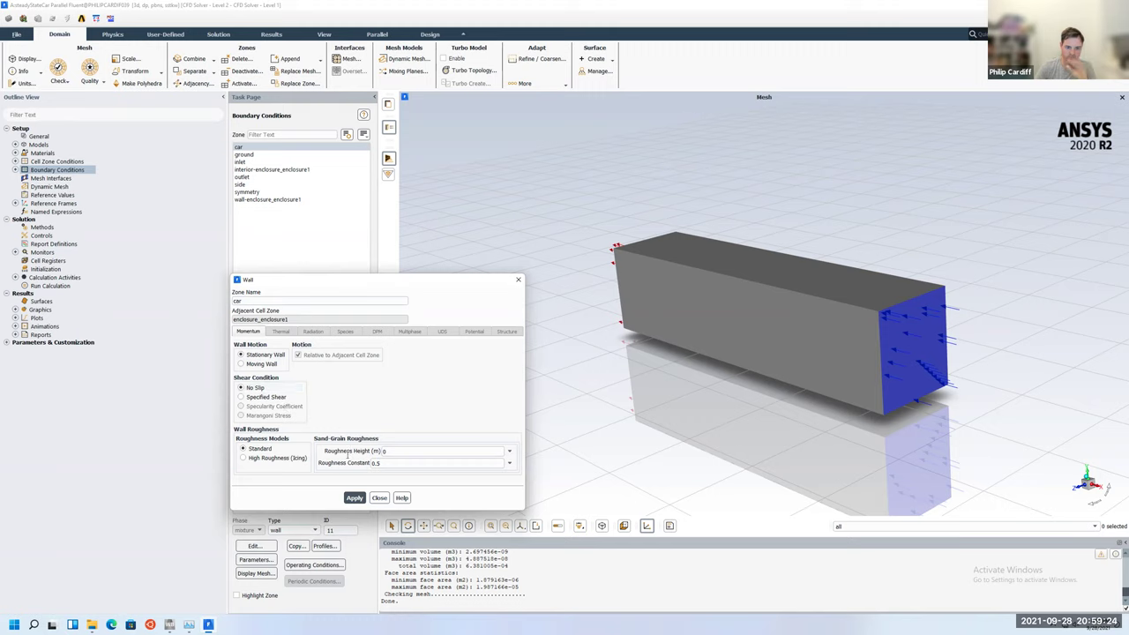
{"action": "left_click", "coordinate": [378, 498]}
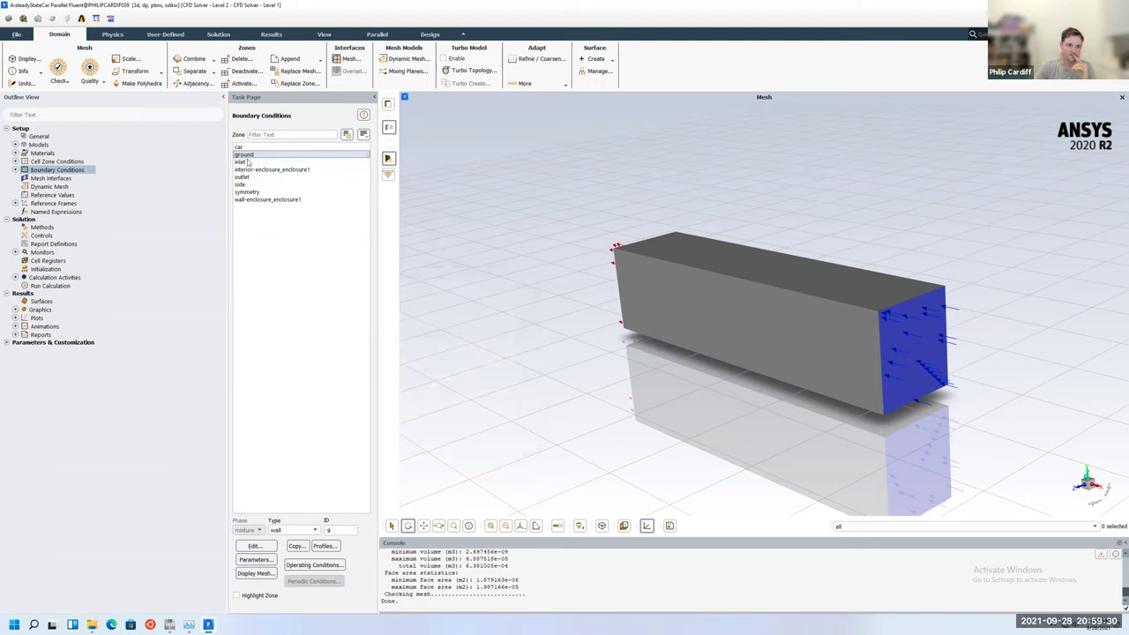
{"action": "left_click", "coordinate": [248, 186]}
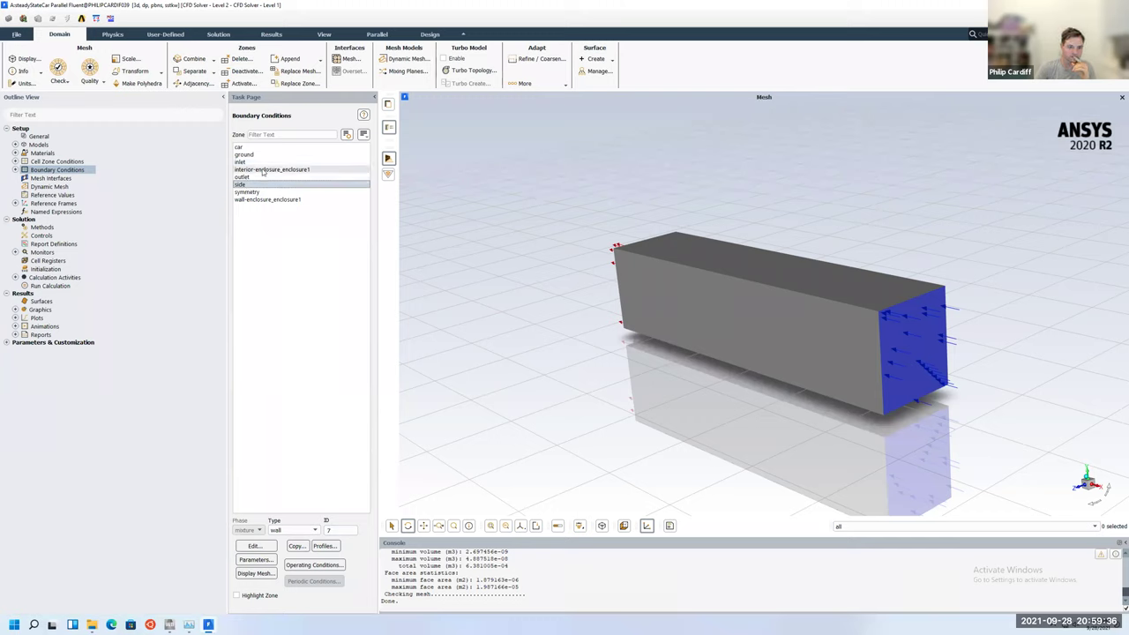
{"action": "left_click", "coordinate": [266, 201]}
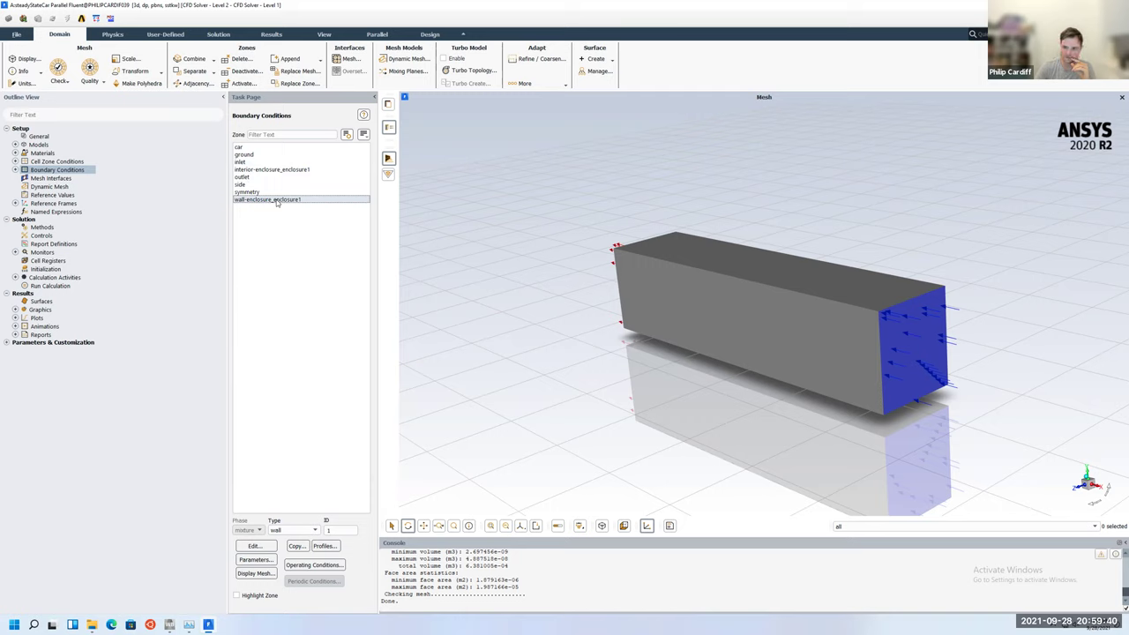
{"action": "double_click", "coordinate": [275, 200]}
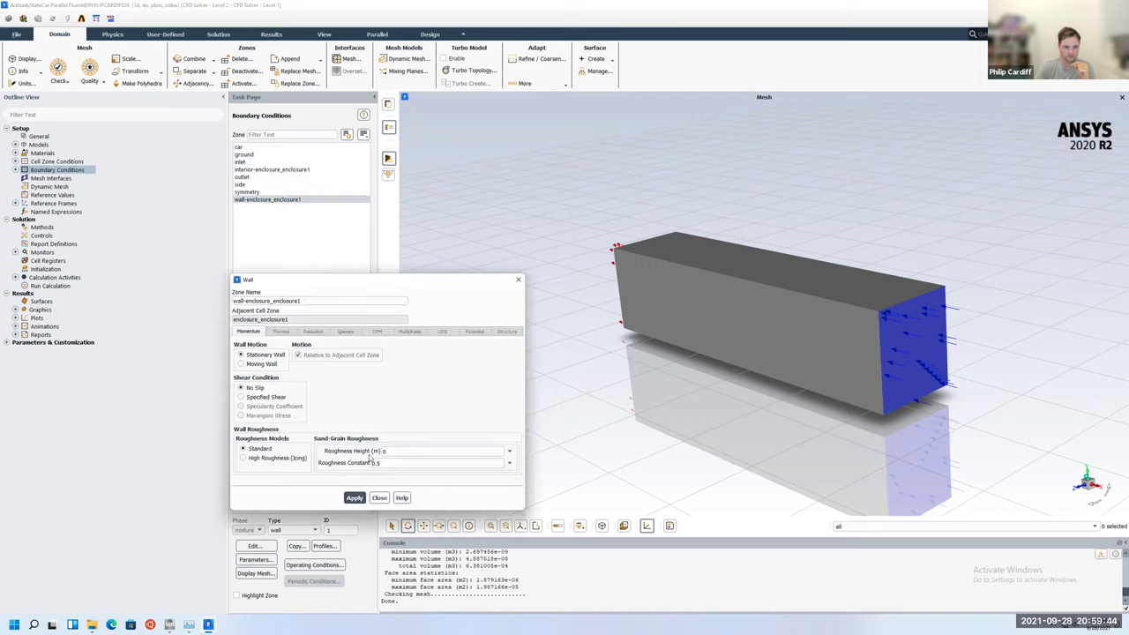
{"action": "left_click", "coordinate": [262, 397]}
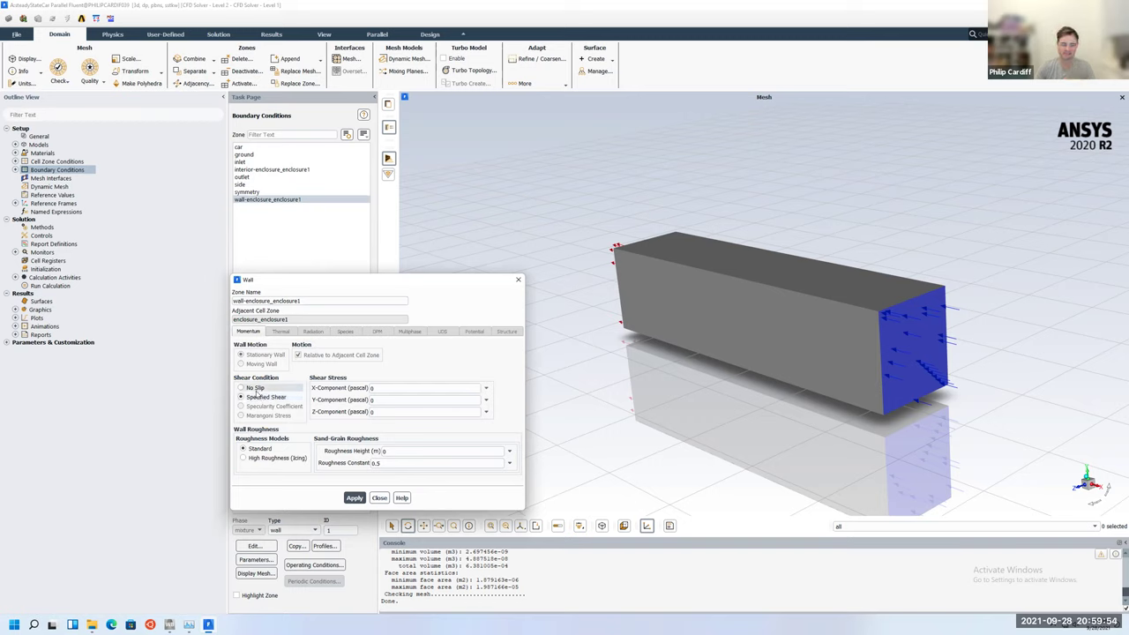
{"action": "left_click", "coordinate": [255, 389]}
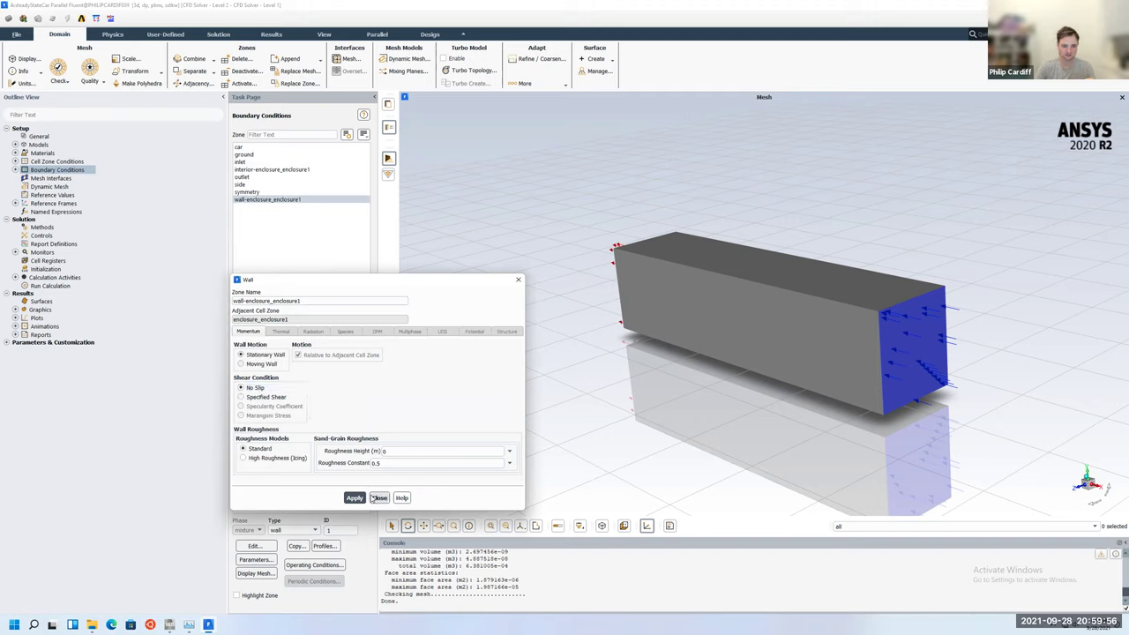
{"action": "left_click", "coordinate": [379, 499]}
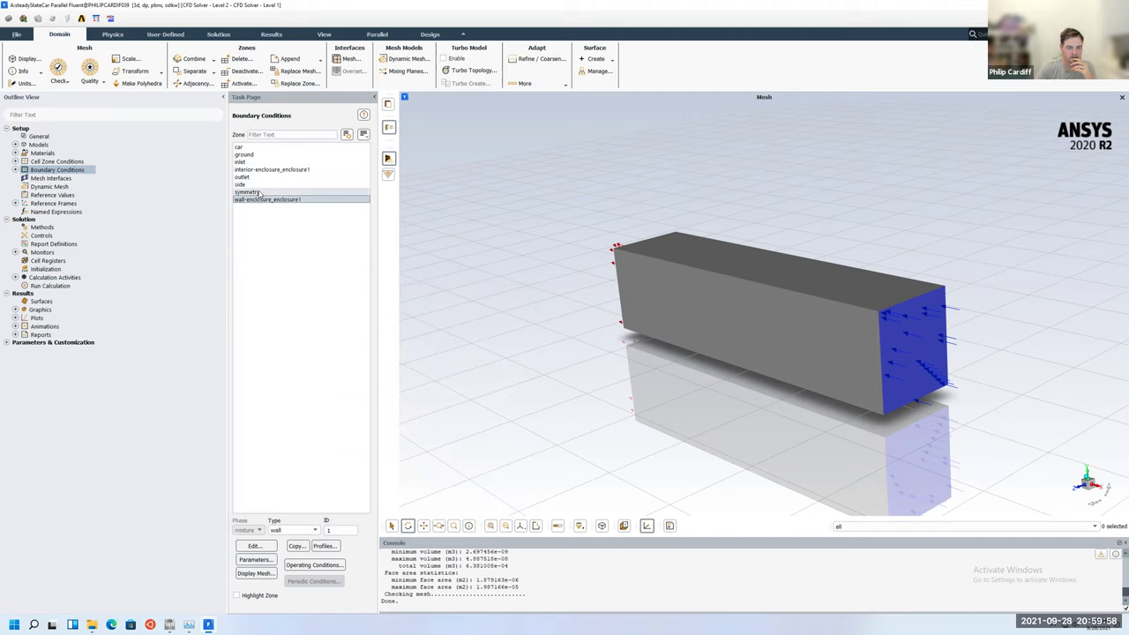
{"action": "left_click", "coordinate": [265, 191]}
{"action": "left_click", "coordinate": [248, 184]}
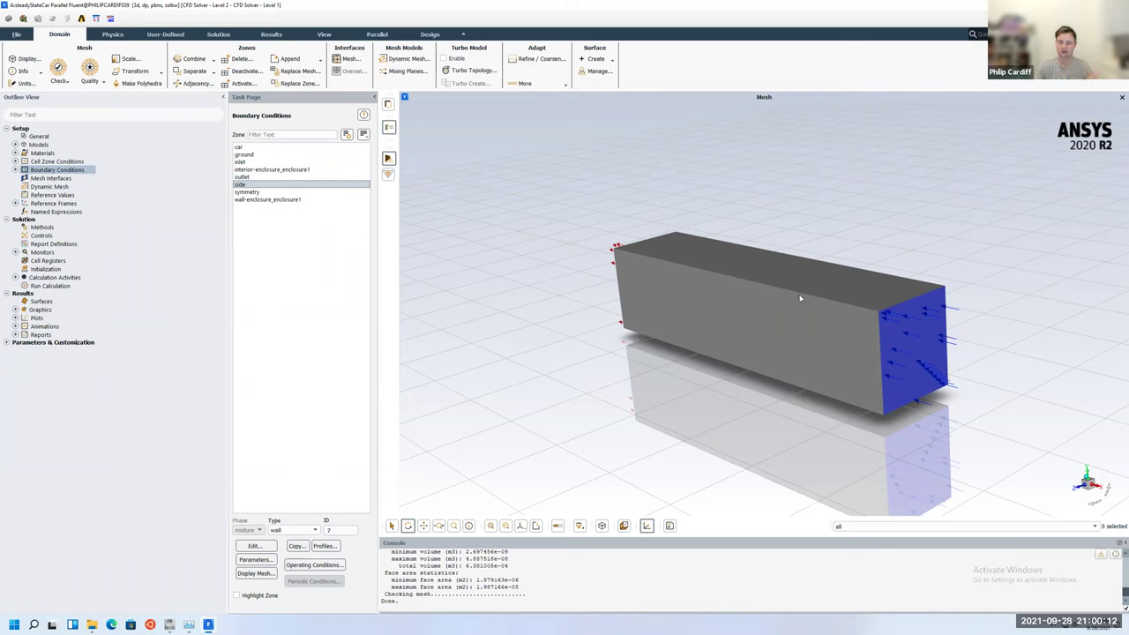
Open the inlet's velocity settings and convert 100 km/h to m/s with a calculator.
{"action": "left_click", "coordinate": [258, 170]}
{"action": "left_click", "coordinate": [258, 162]}
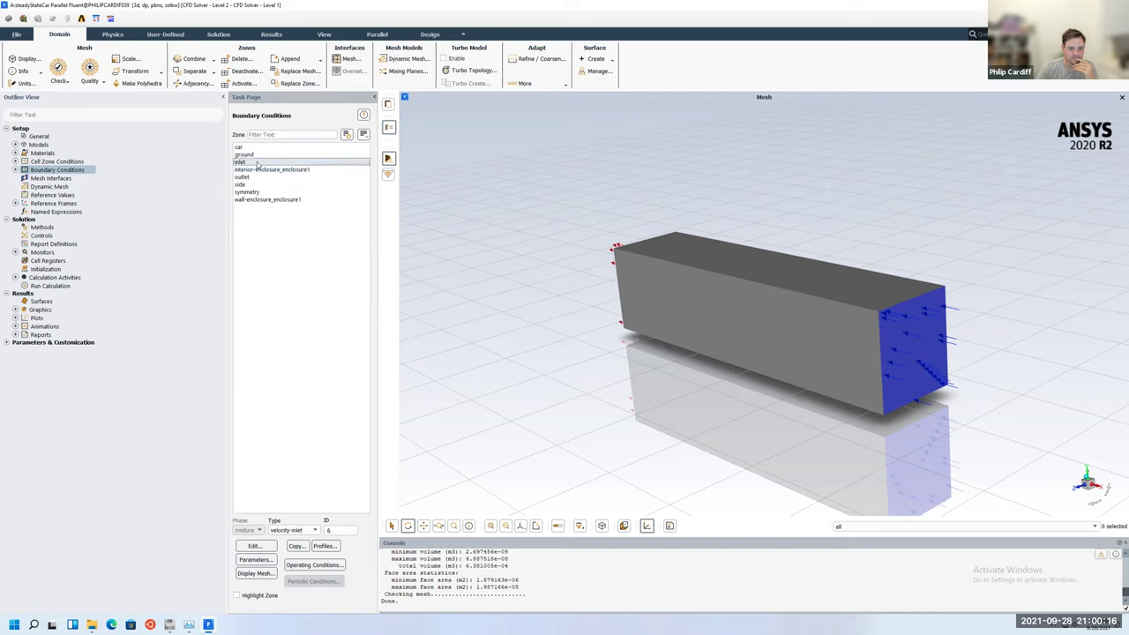
{"action": "left_click", "coordinate": [262, 546]}
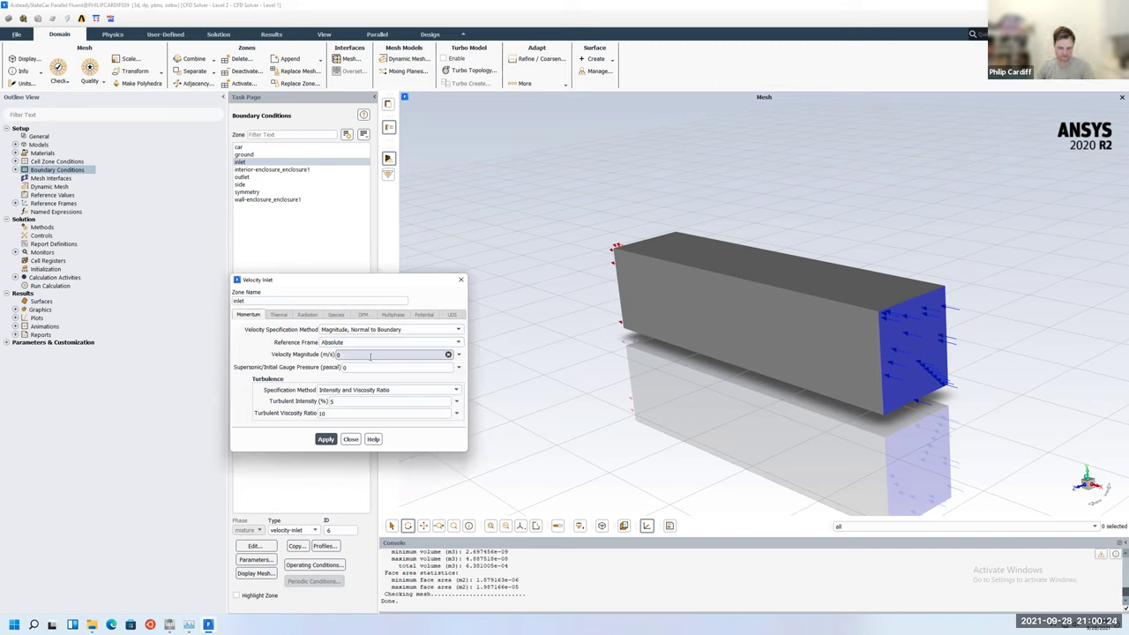
{"action": "key", "text": "super+space"}
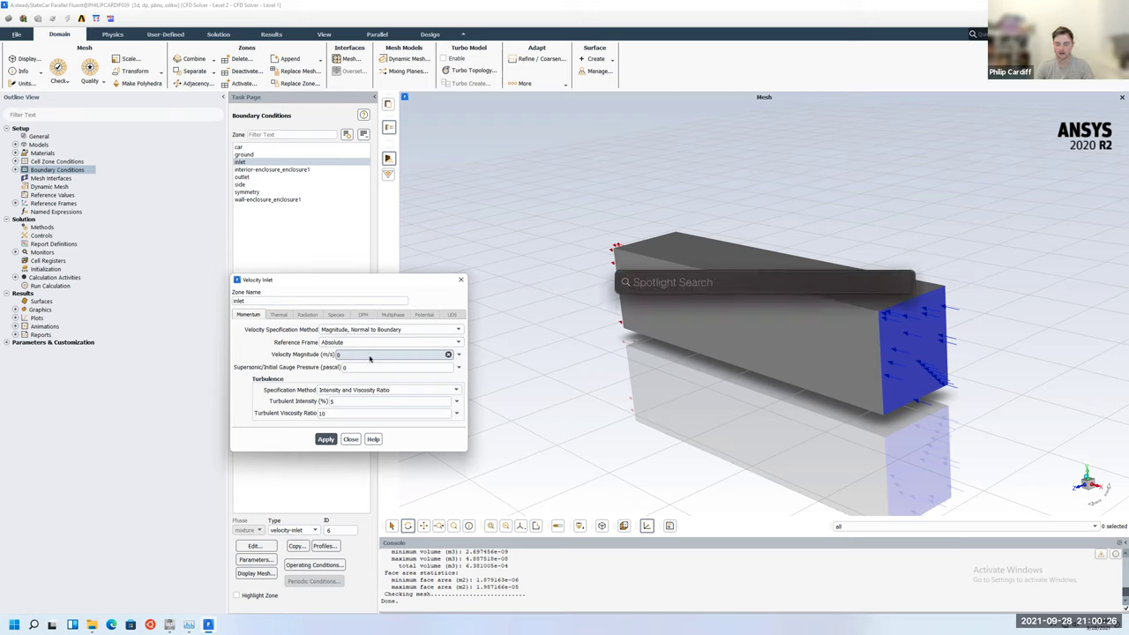
{"action": "type", "text": "100"}
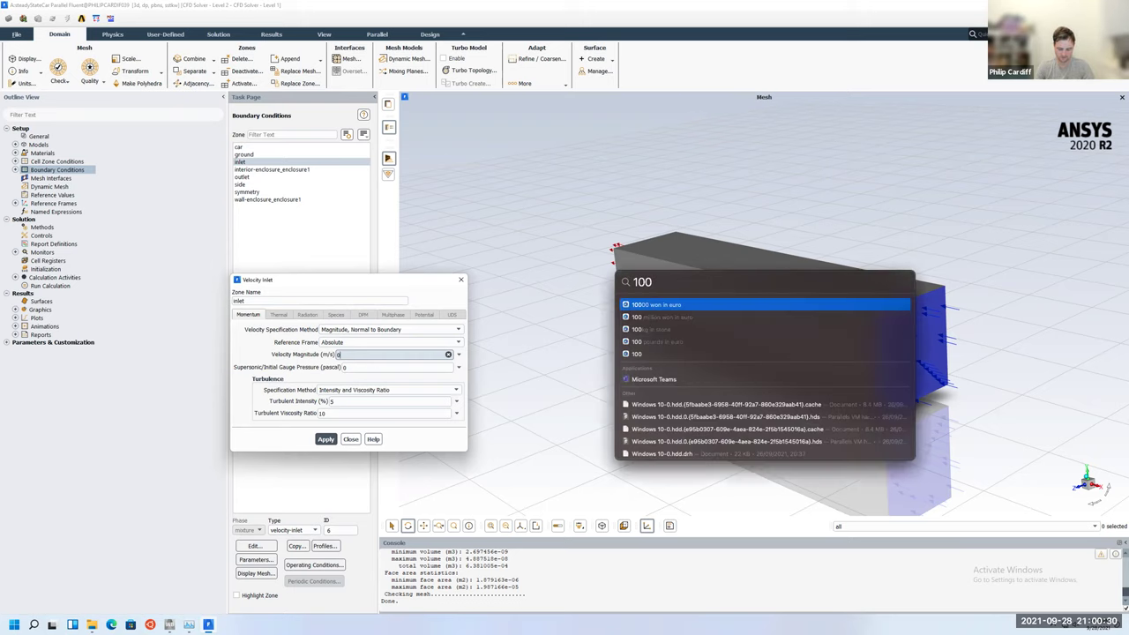
{"action": "type", "text": "*1000"}
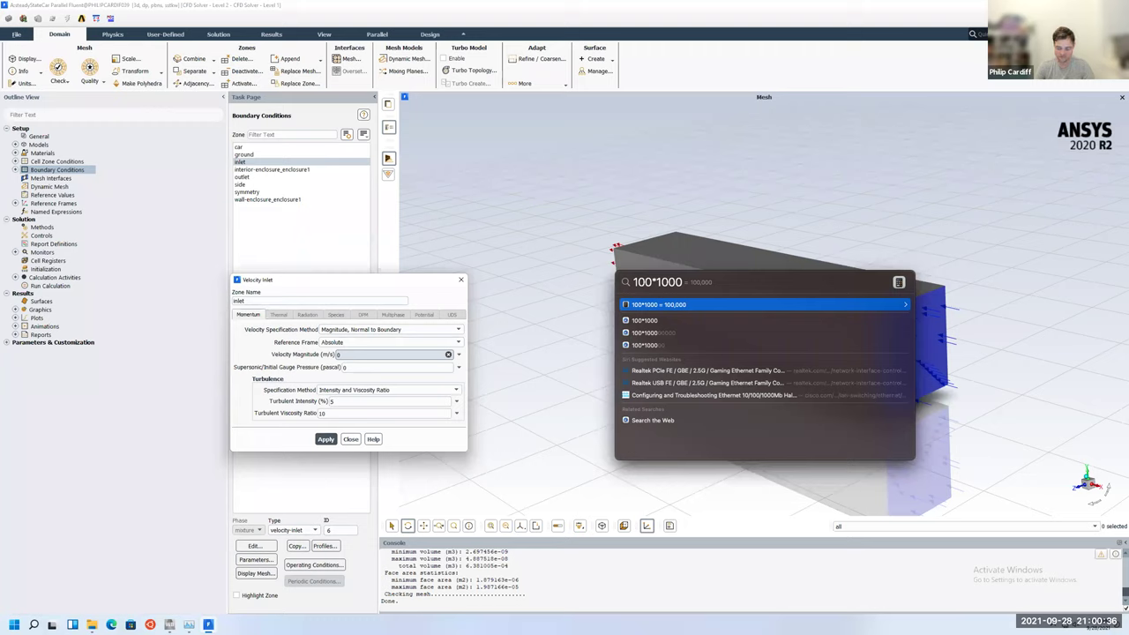
{"action": "type", "text": "/60"}
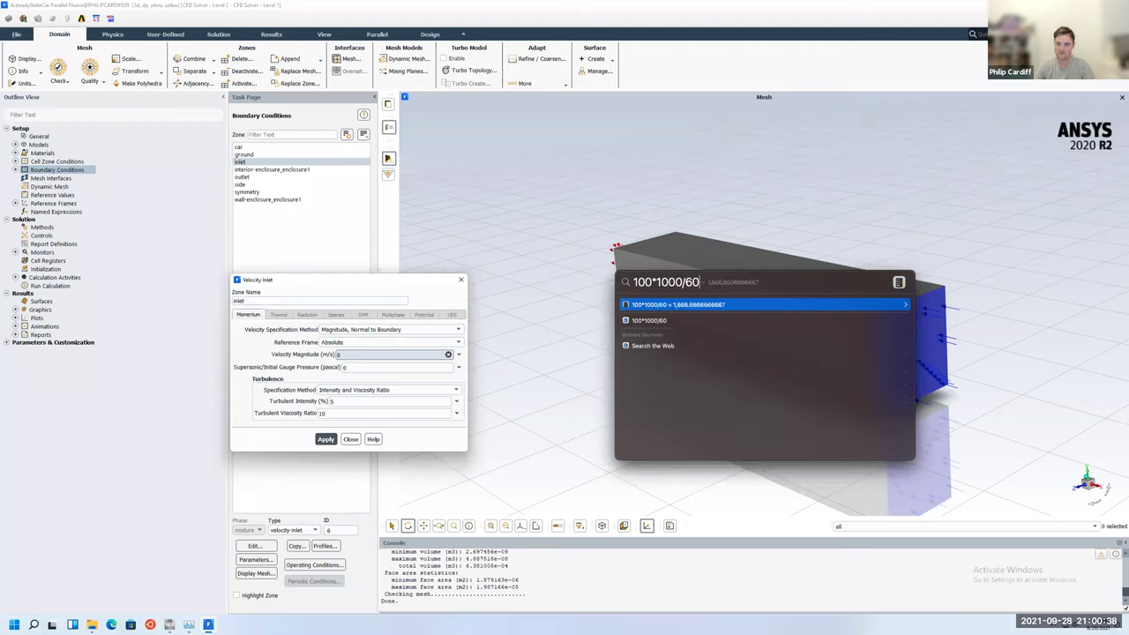
{"action": "type", "text": "/60"}
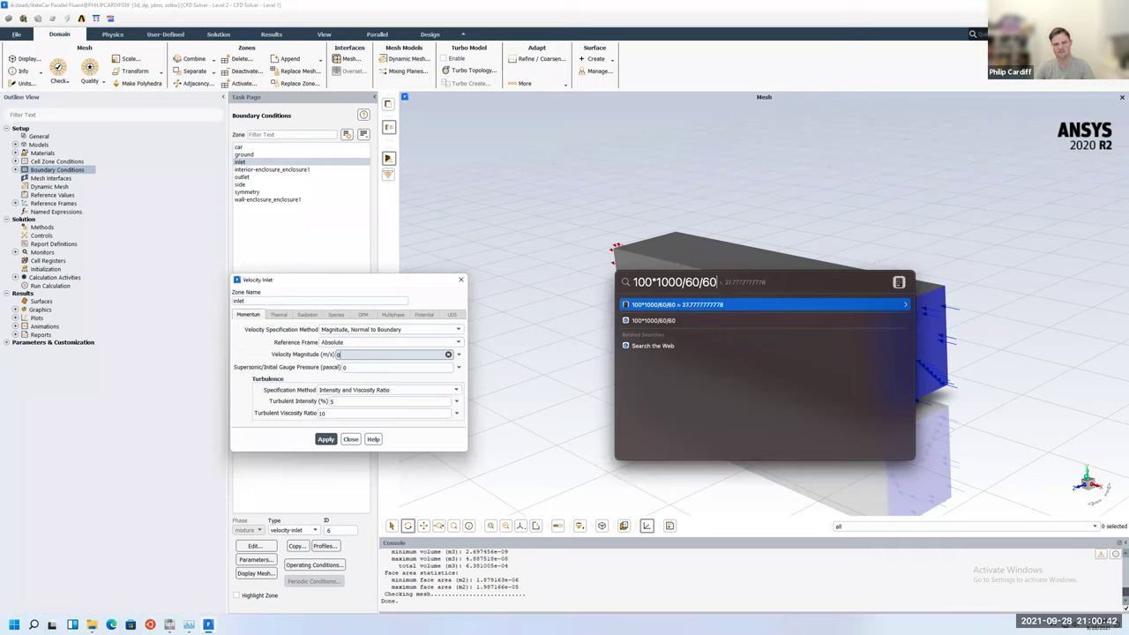
{"action": "key", "text": "Escape"}
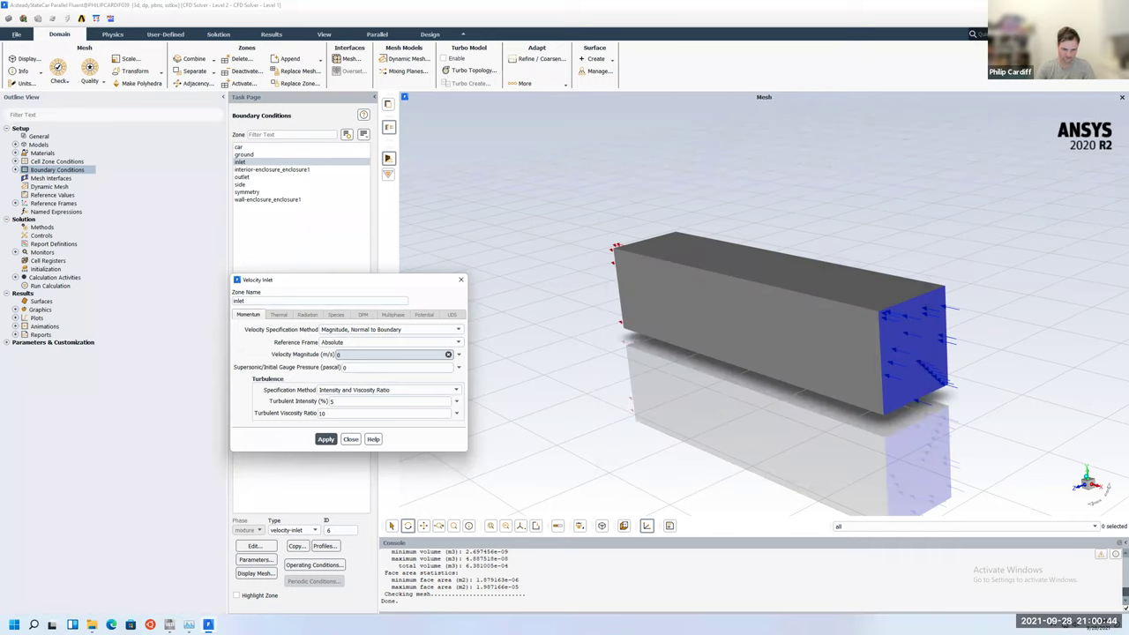
Enter 30 m/s, 5% turbulent intensity and viscosity ratio 10, and apply.
{"action": "type", "text": "30"}
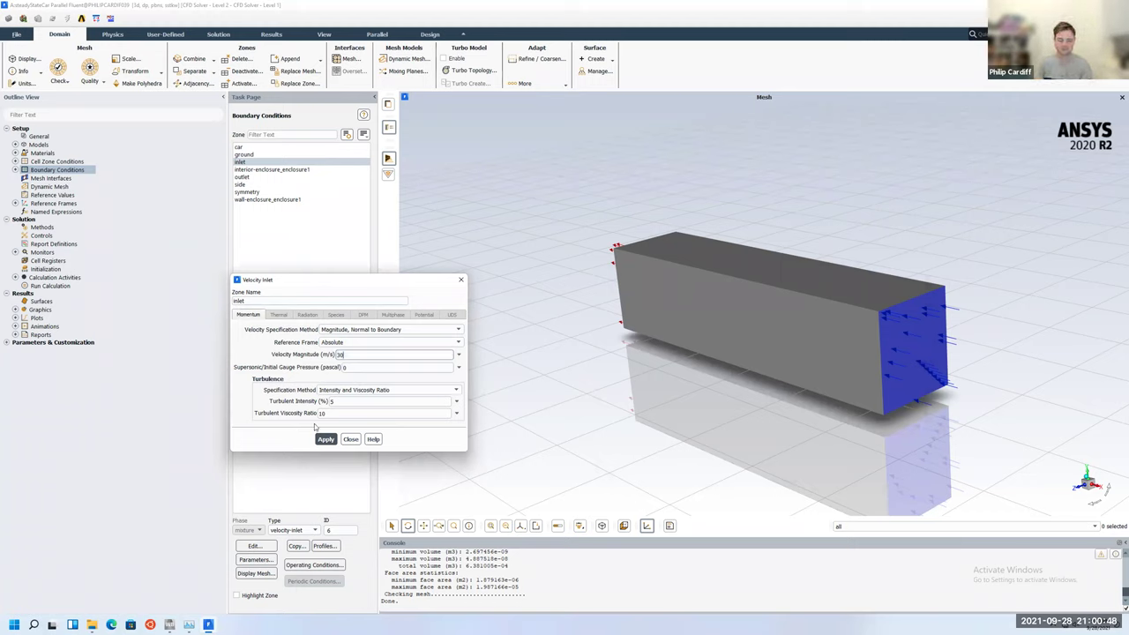
{"action": "left_click", "coordinate": [336, 402]}
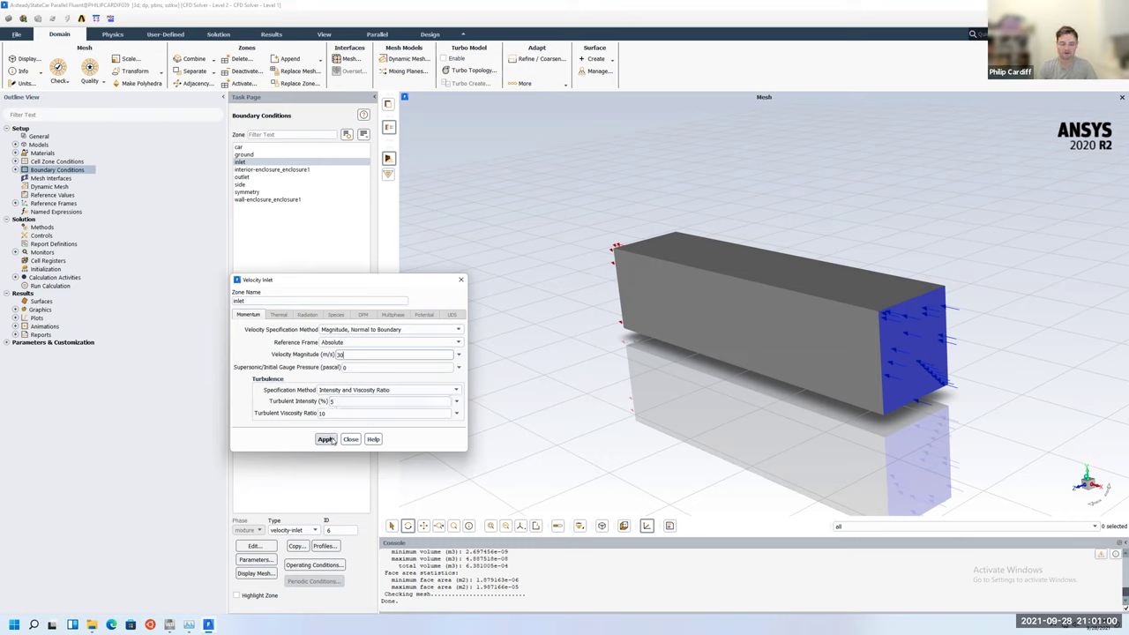
{"action": "left_click", "coordinate": [326, 439]}
{"action": "left_click", "coordinate": [351, 439]}
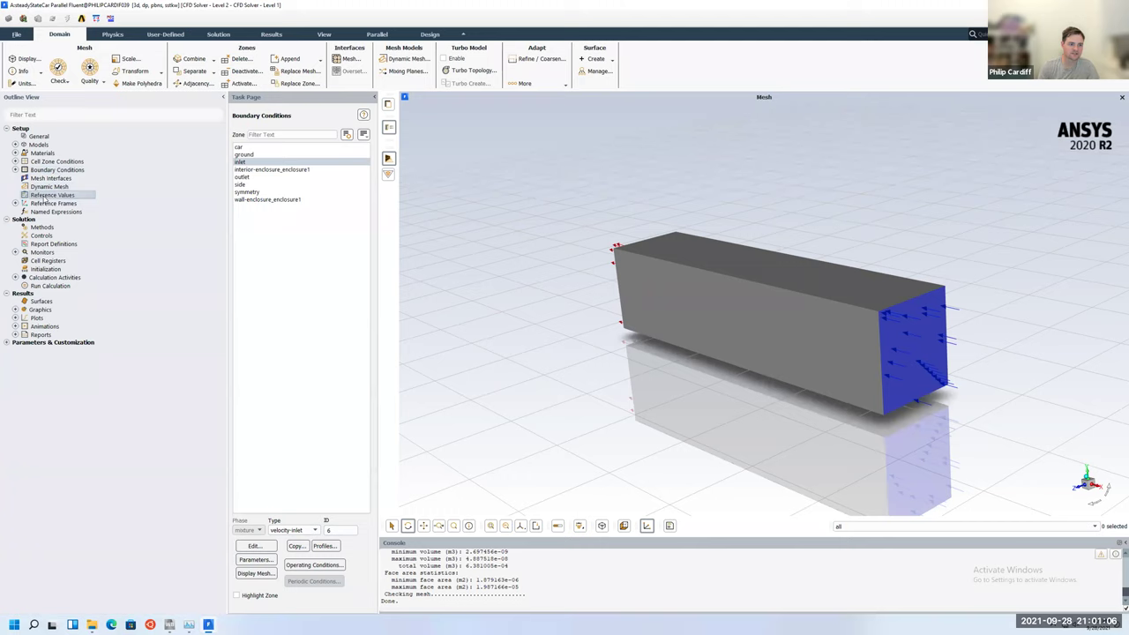
Check the reference area in Reference Values, then view the Coupled solution methods.
{"action": "left_click", "coordinate": [44, 196]}
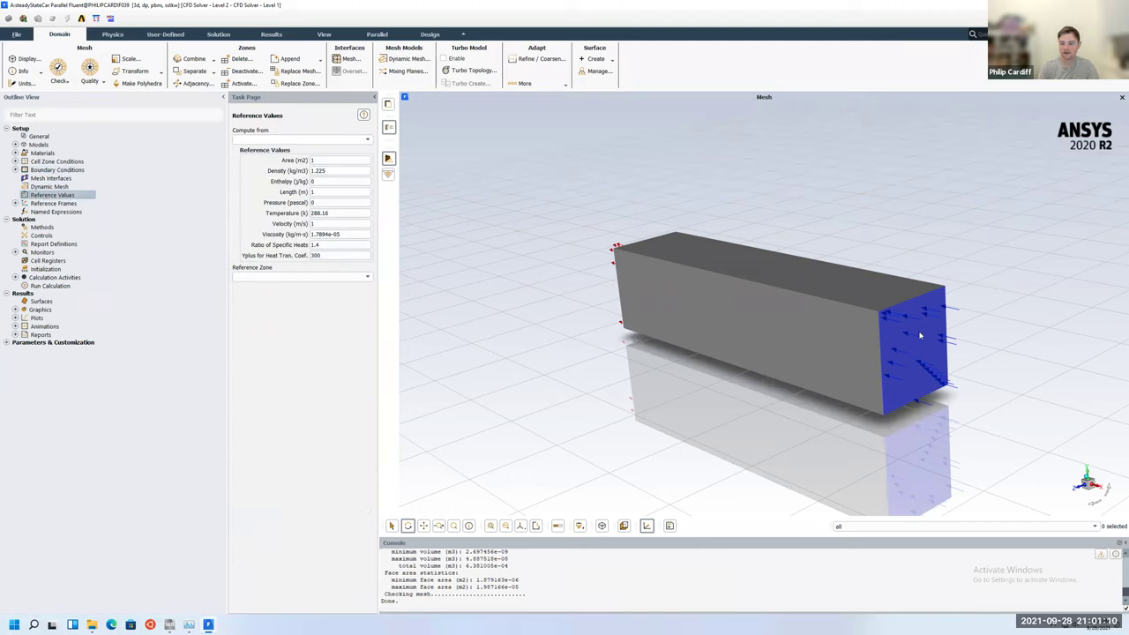
{"action": "left_click", "coordinate": [315, 160]}
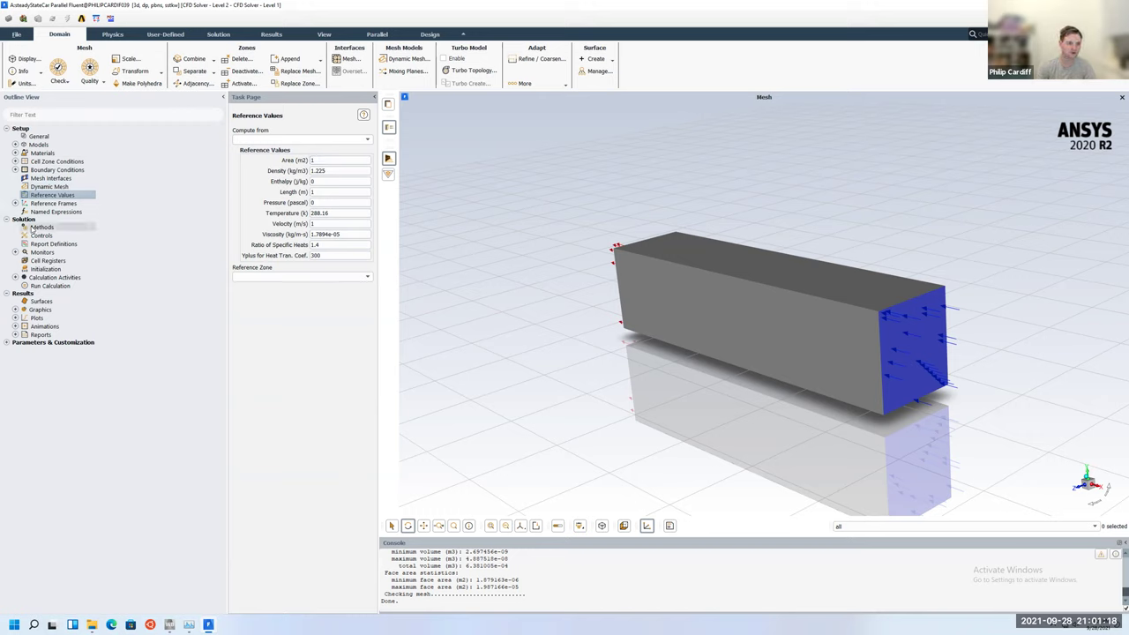
{"action": "left_click", "coordinate": [42, 228]}
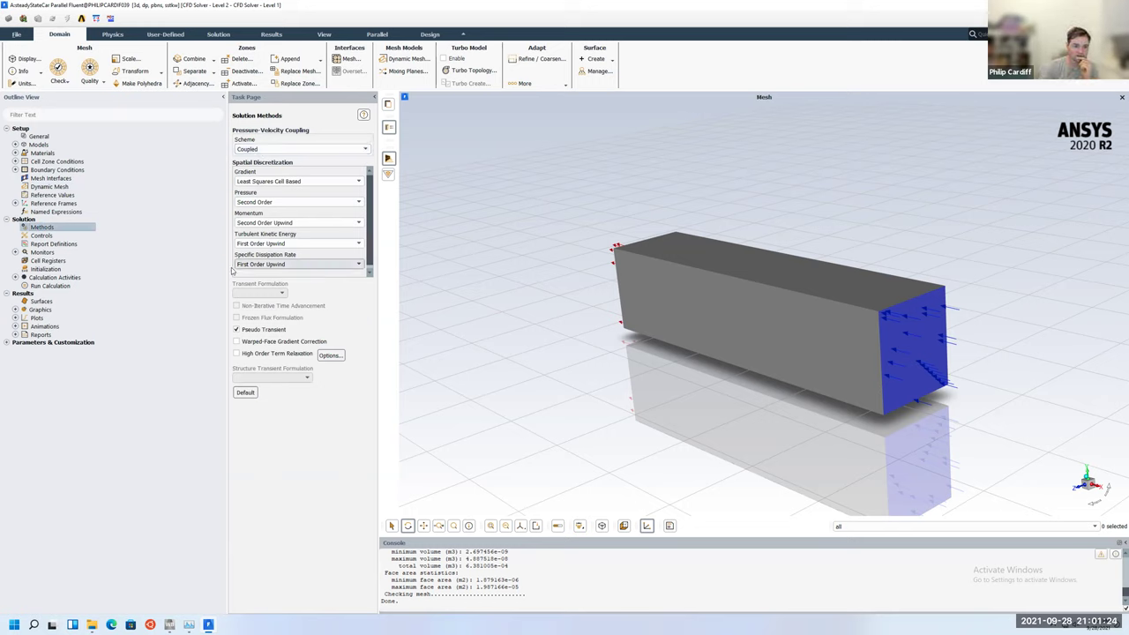
Run hybrid initialization on the tunnel-box case until it reports done.
{"action": "left_click", "coordinate": [44, 269]}
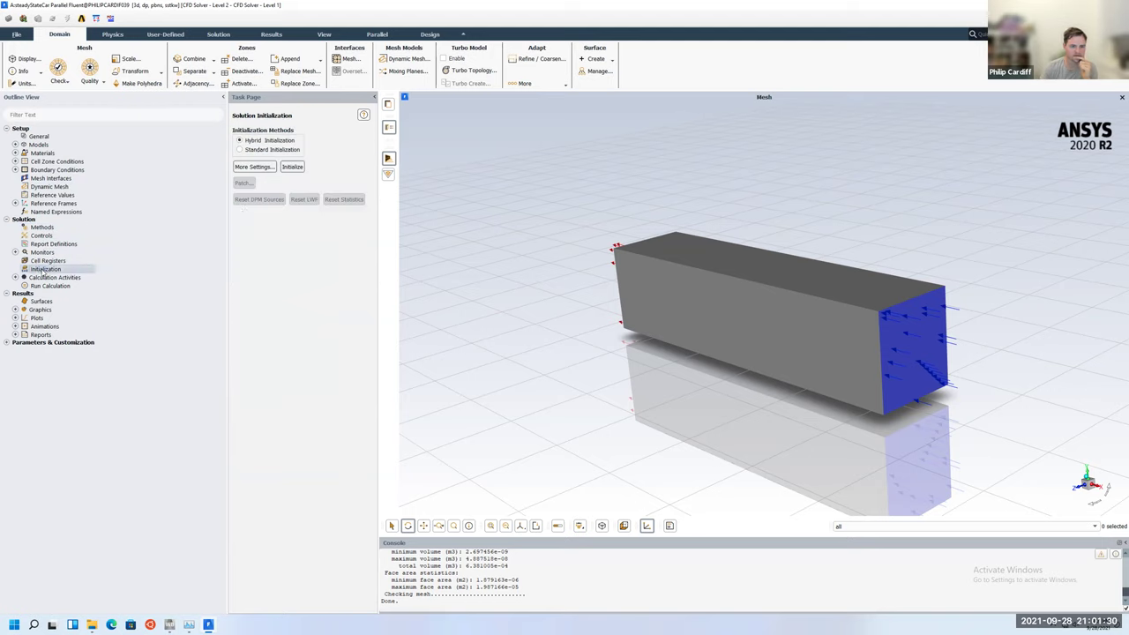
{"action": "left_click", "coordinate": [292, 167]}
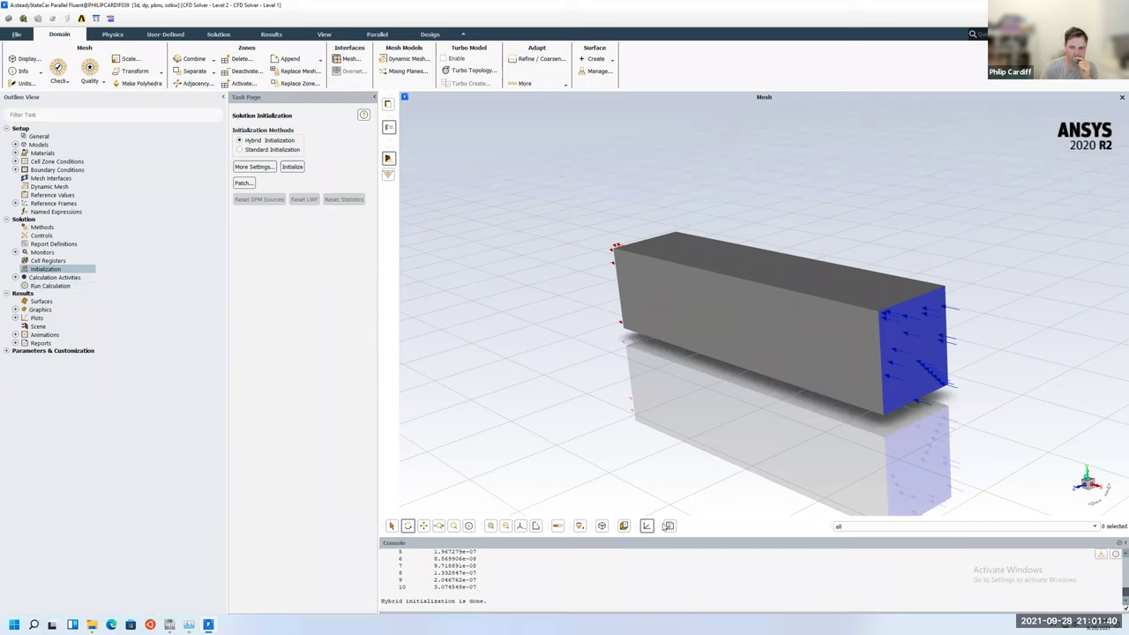
{"action": "left_click", "coordinate": [53, 286]}
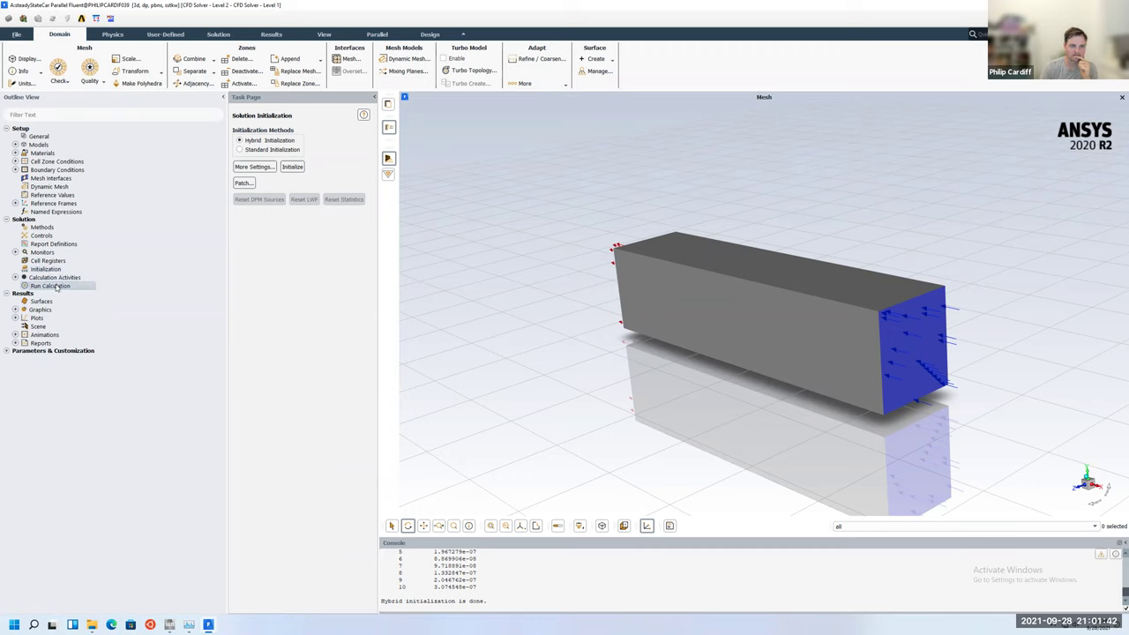
Run two 5-iteration calculations, reaching 10 iterations.
{"action": "double_click", "coordinate": [56, 286]}
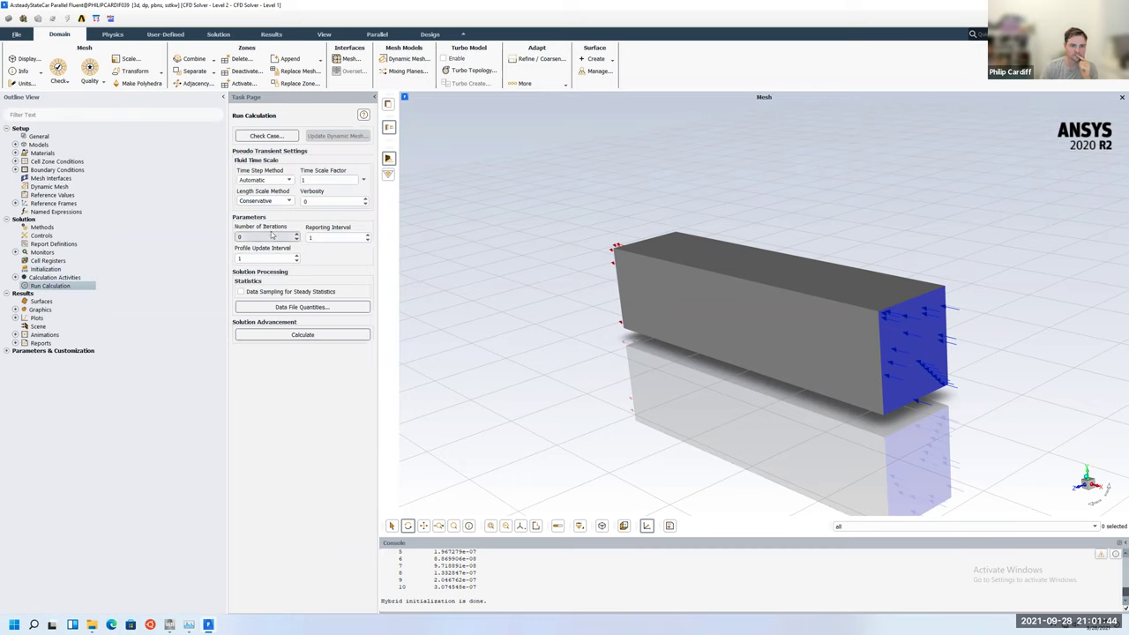
{"action": "double_click", "coordinate": [269, 236]}
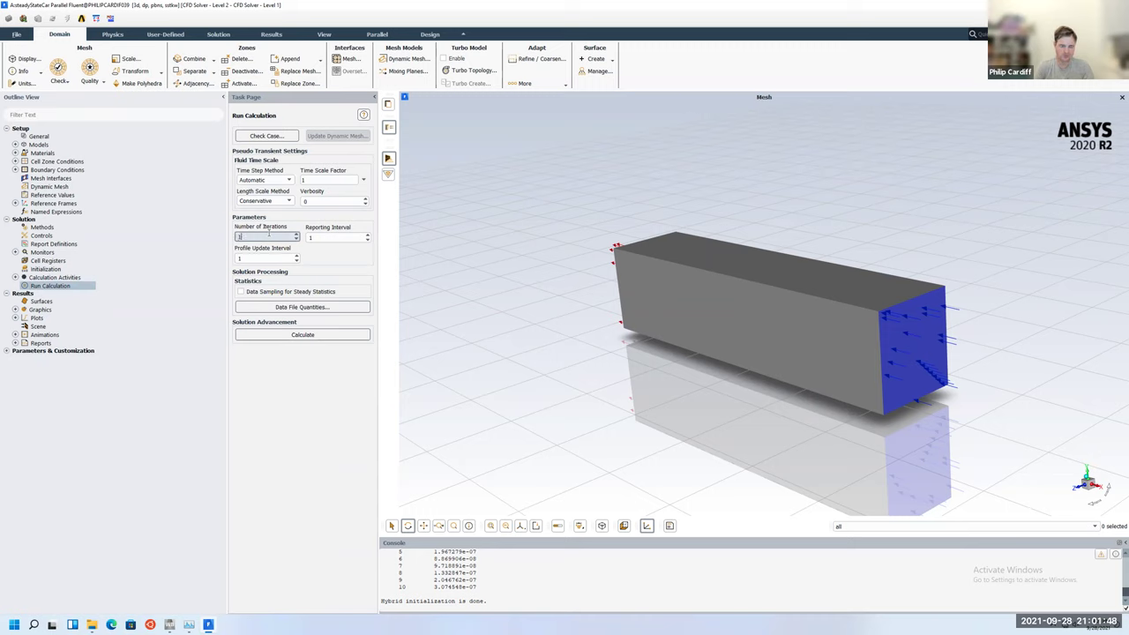
{"action": "type", "text": "5"}
{"action": "left_click", "coordinate": [291, 336]}
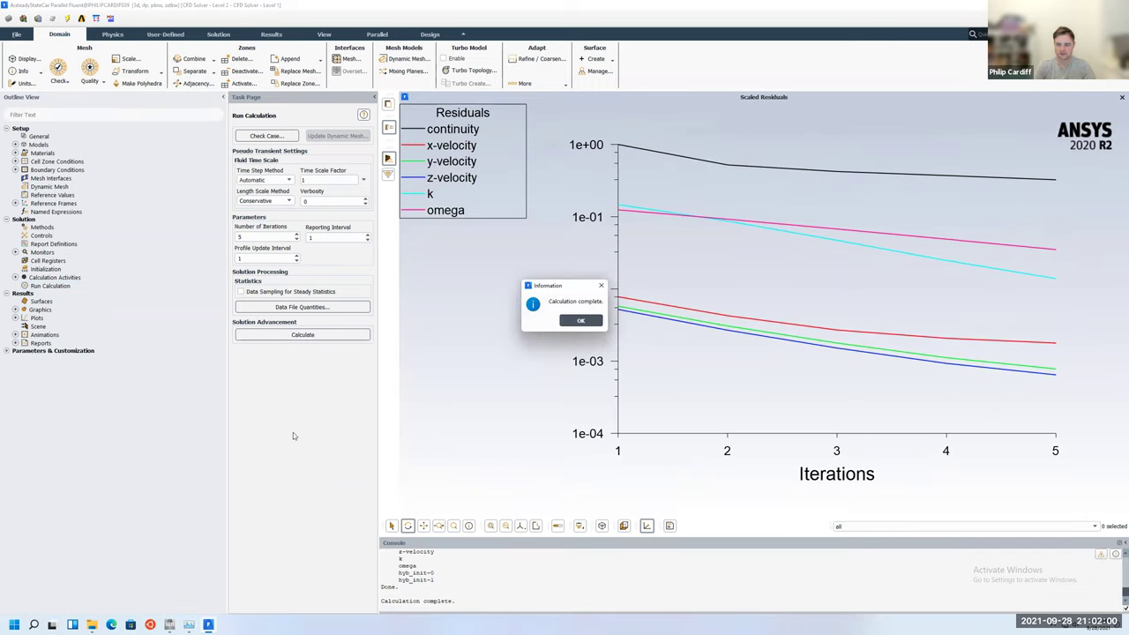
{"action": "left_click", "coordinate": [578, 322]}
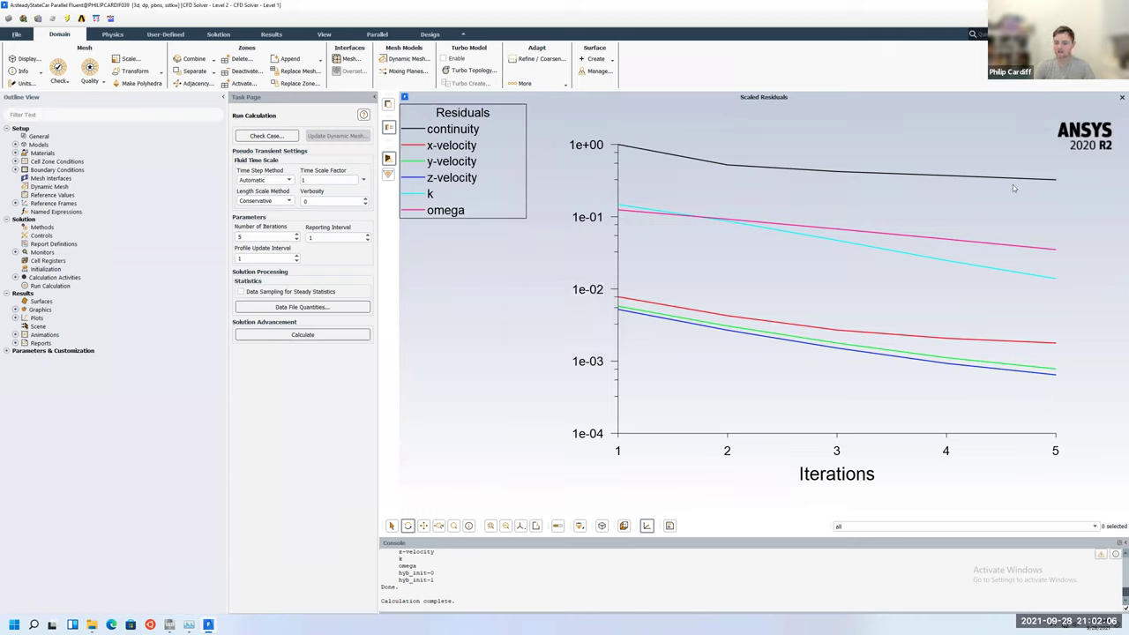
{"action": "left_click", "coordinate": [302, 335]}
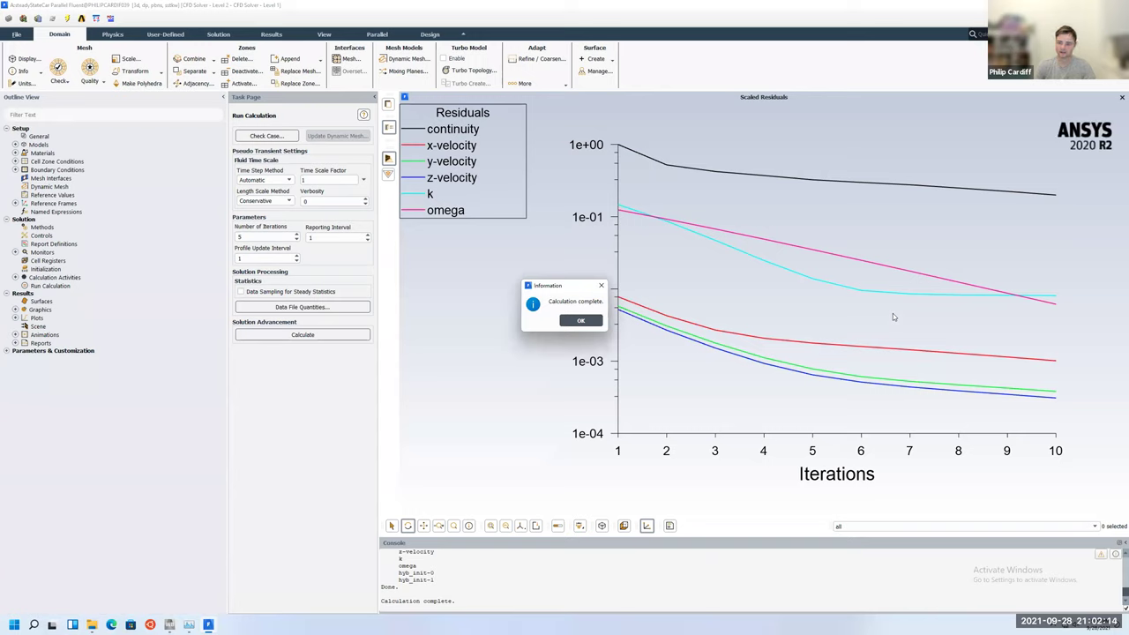
{"action": "left_click", "coordinate": [580, 321]}
Change the iteration count to 50 and start the calculation.
{"action": "left_click", "coordinate": [266, 234]}
{"action": "type", "text": "0"}
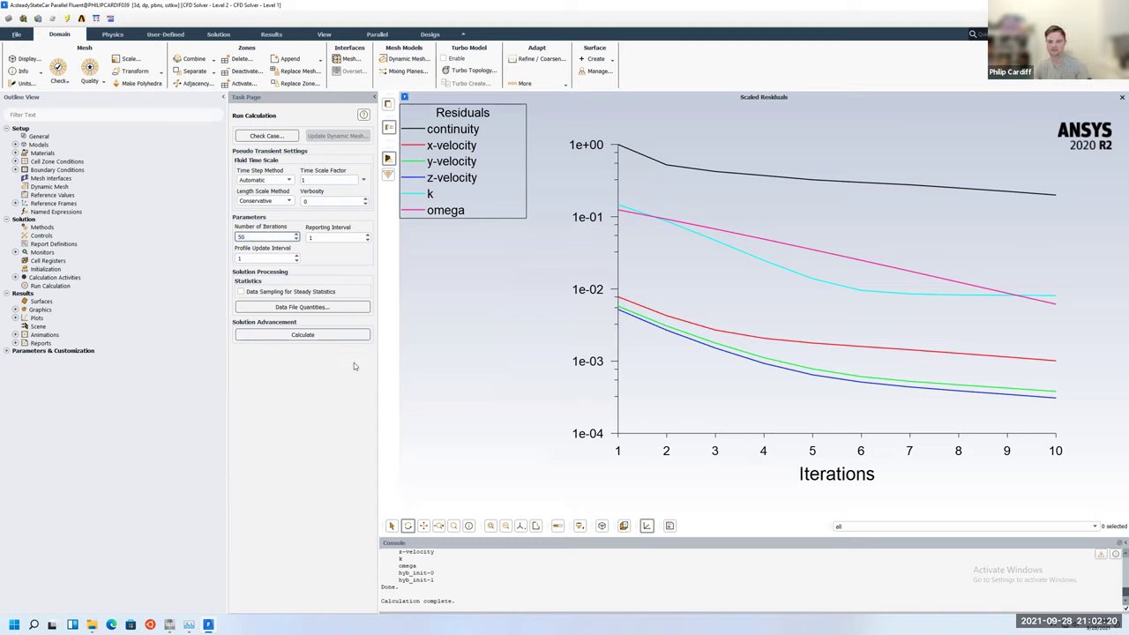
{"action": "left_click", "coordinate": [302, 333]}
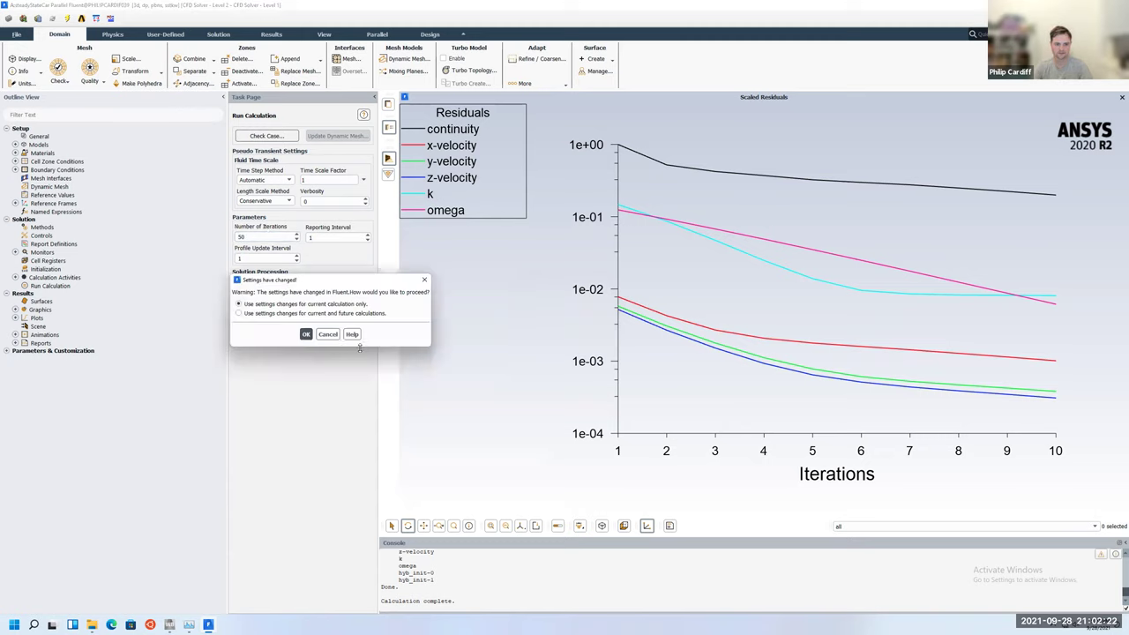
Let the 50-iteration run finish near iteration 56, then expand the Monitors list.
{"action": "left_click", "coordinate": [305, 334]}
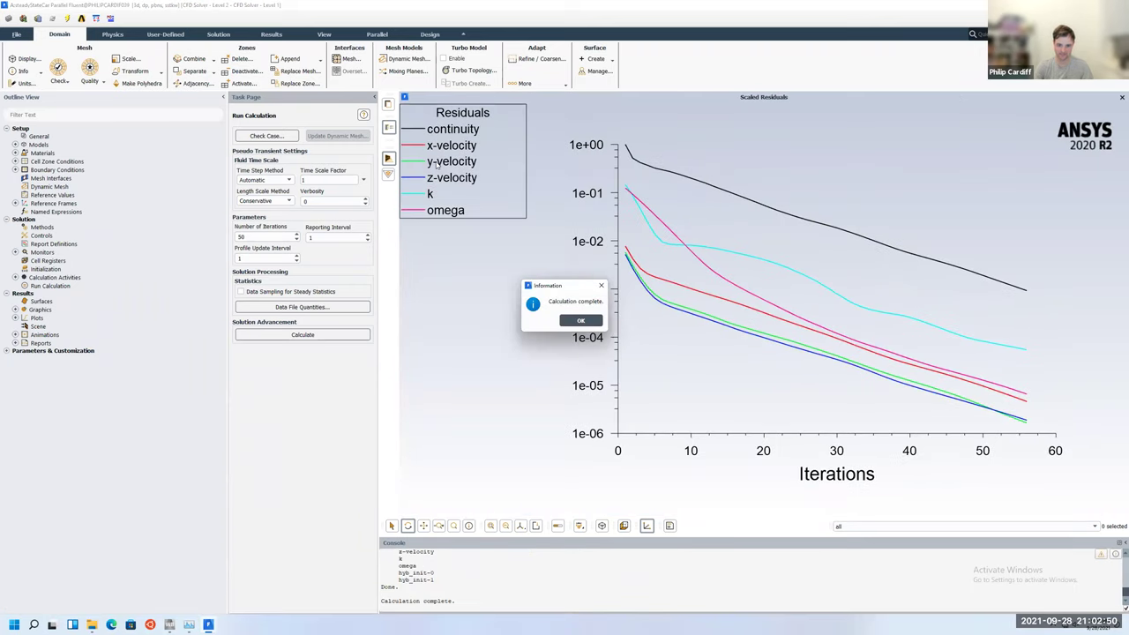
{"action": "left_click", "coordinate": [581, 320]}
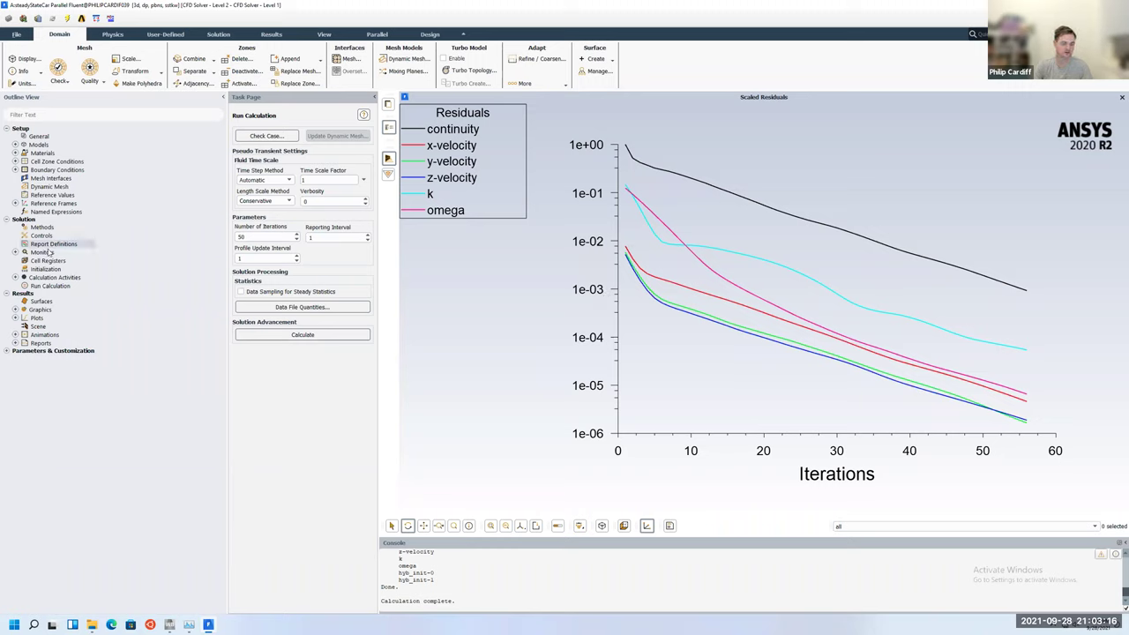
{"action": "left_click", "coordinate": [15, 253]}
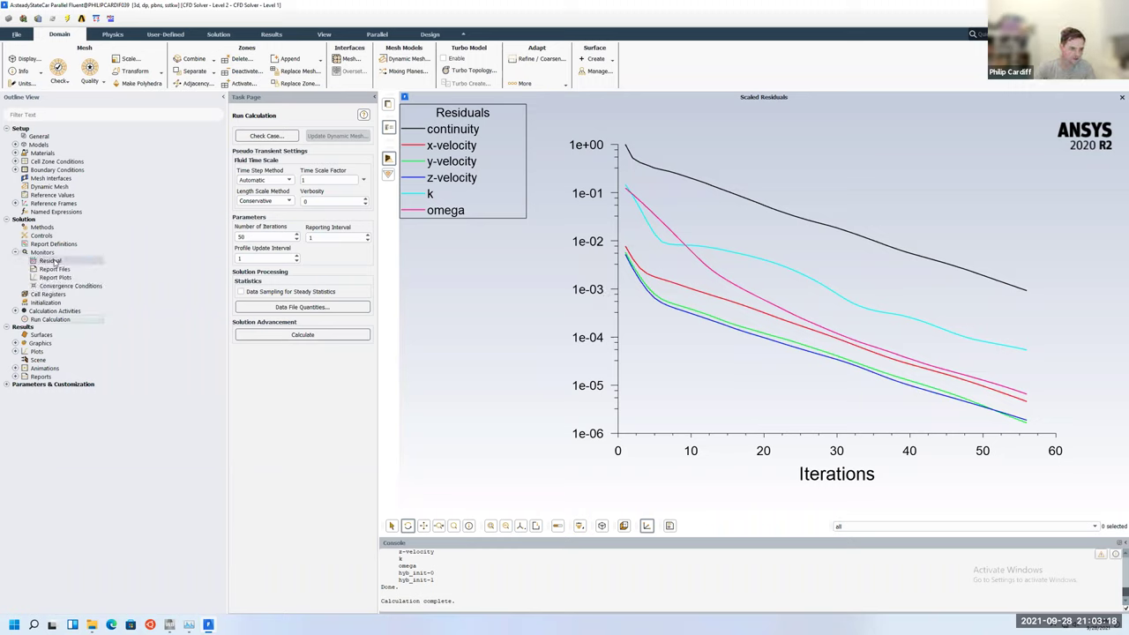
Set the continuity residual absolute criterion to 0.0001, leaving the others at 0.001.
{"action": "double_click", "coordinate": [52, 261]}
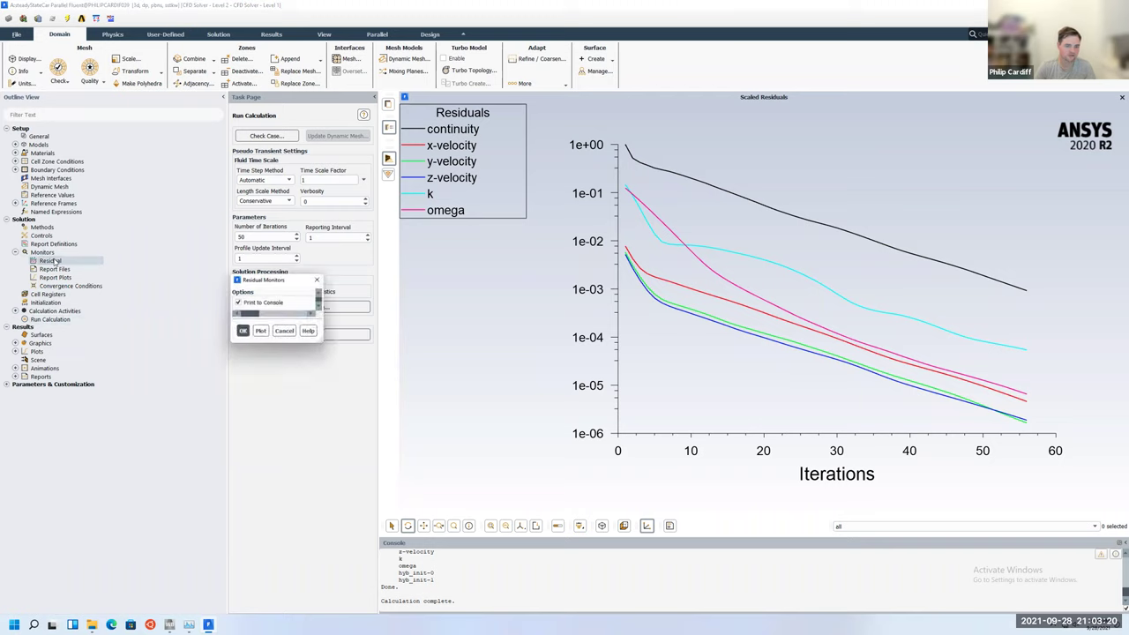
{"action": "left_click", "coordinate": [501, 315]}
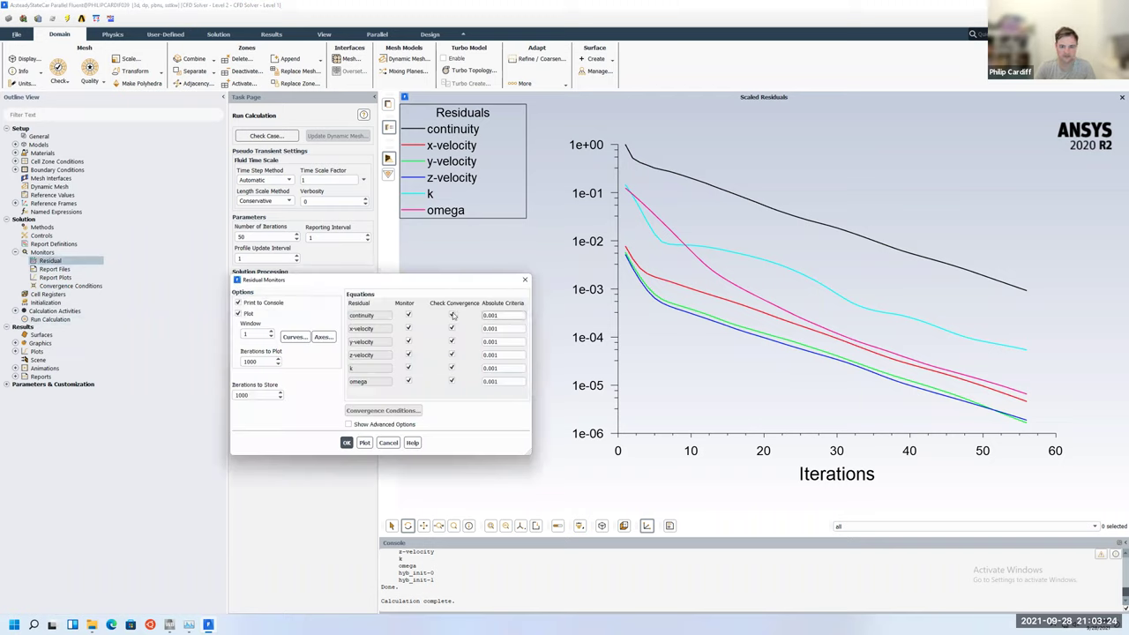
{"action": "left_click", "coordinate": [488, 319]}
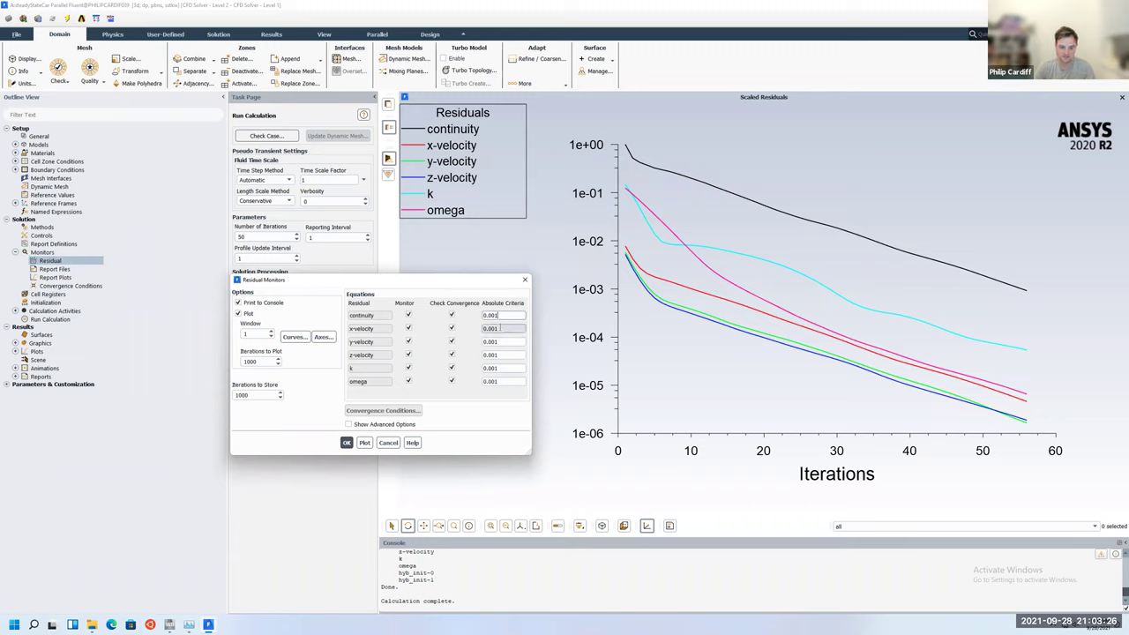
{"action": "type", "text": "0"}
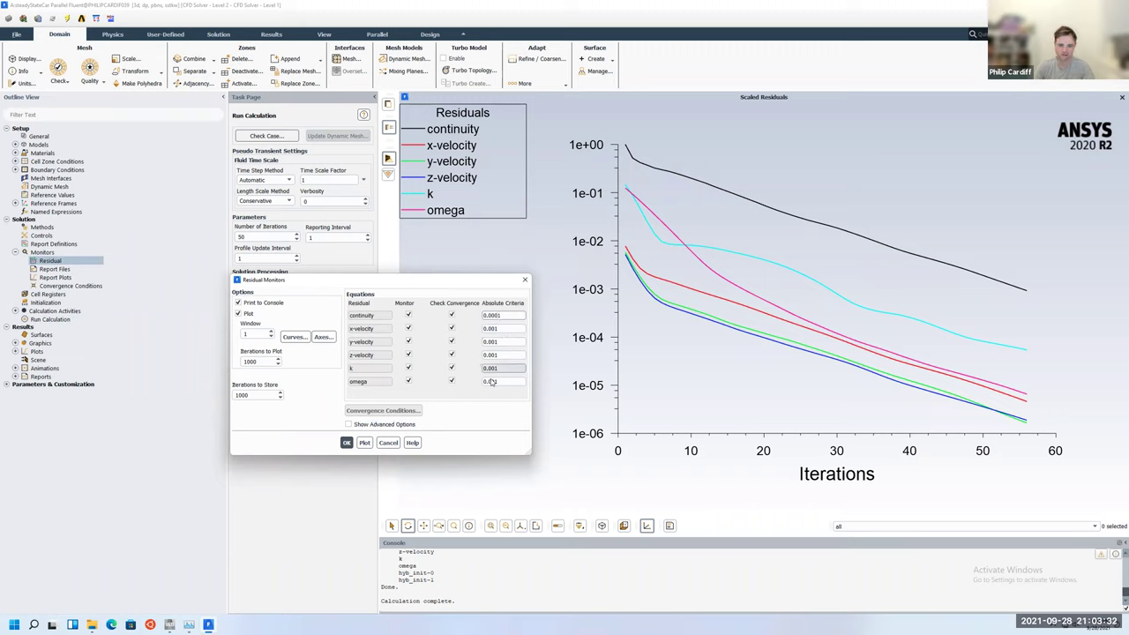
{"action": "left_click", "coordinate": [346, 442]}
{"action": "left_click", "coordinate": [50, 319]}
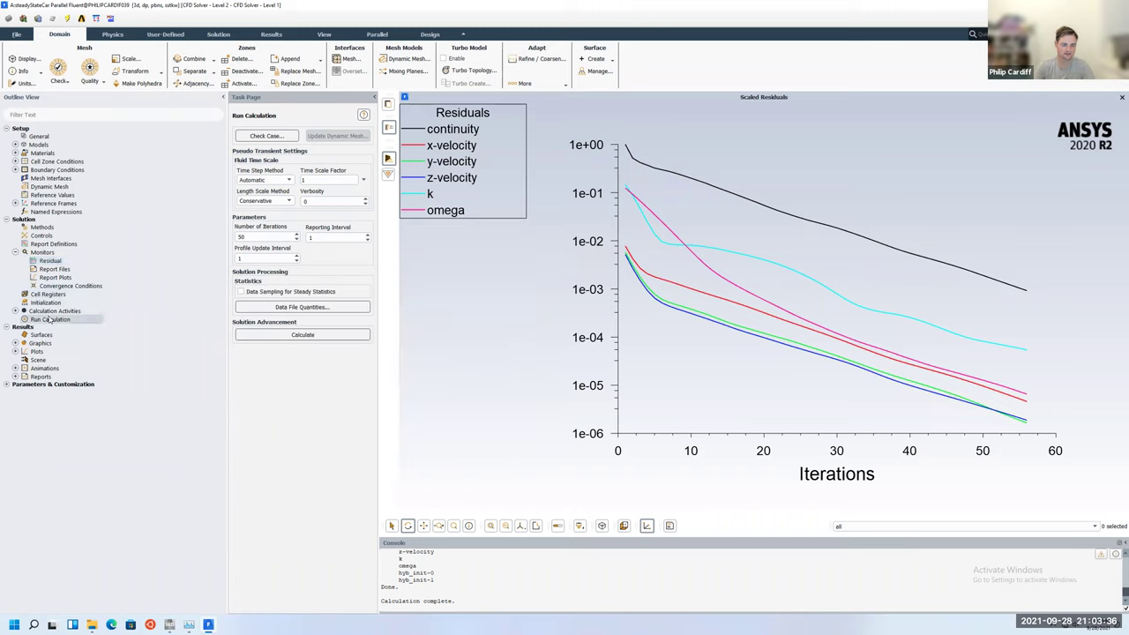
Resume solving with the tighter criterion until the run completes near iteration 76.
{"action": "left_click", "coordinate": [305, 334]}
{"action": "left_click", "coordinate": [307, 334]}
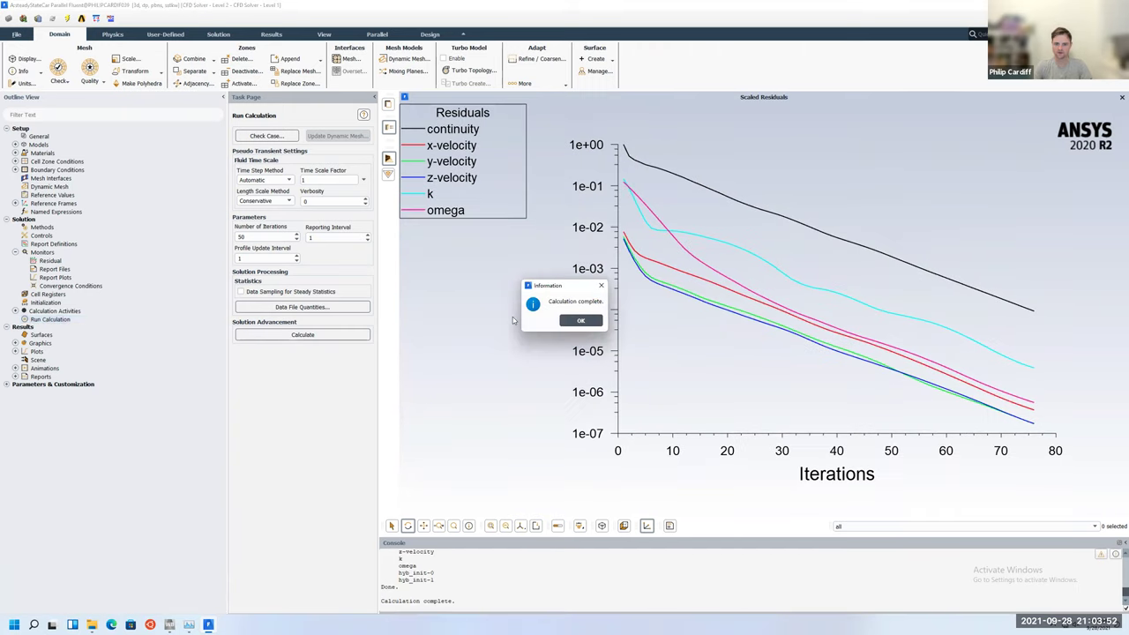
{"action": "left_click", "coordinate": [581, 321]}
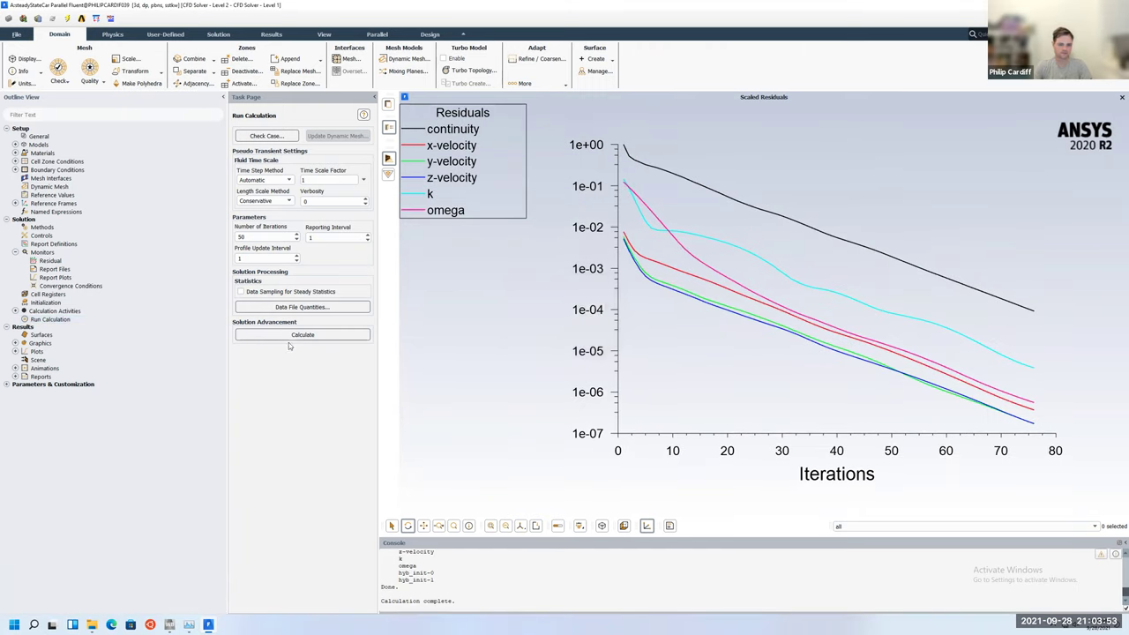
Display static pressure contours on the car and ground surfaces.
{"action": "double_click", "coordinate": [33, 344]}
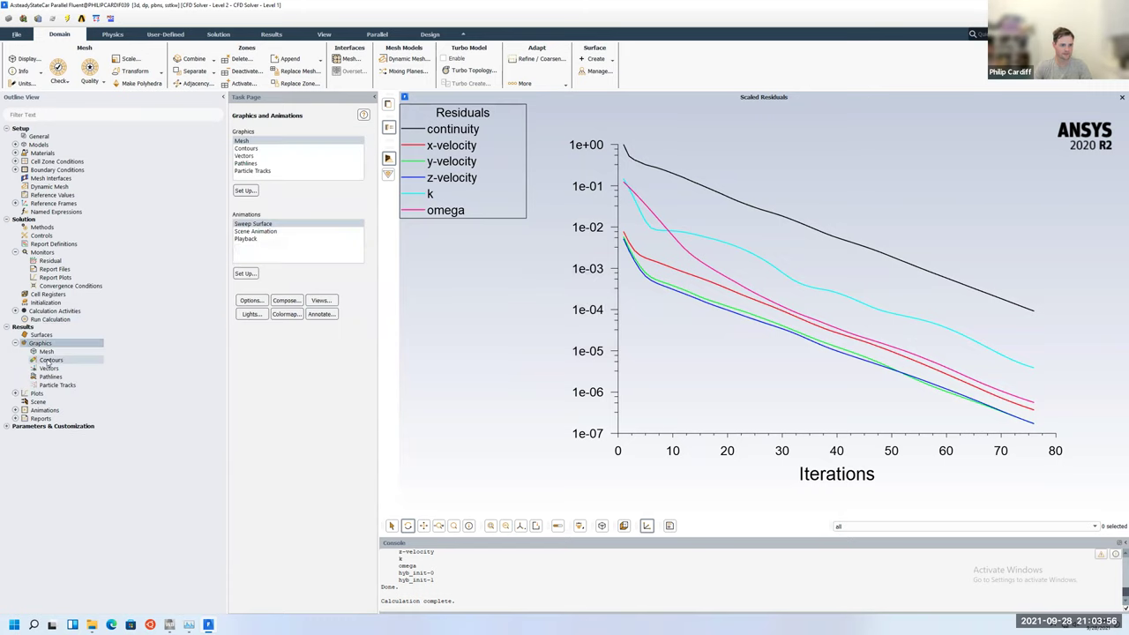
{"action": "double_click", "coordinate": [49, 361]}
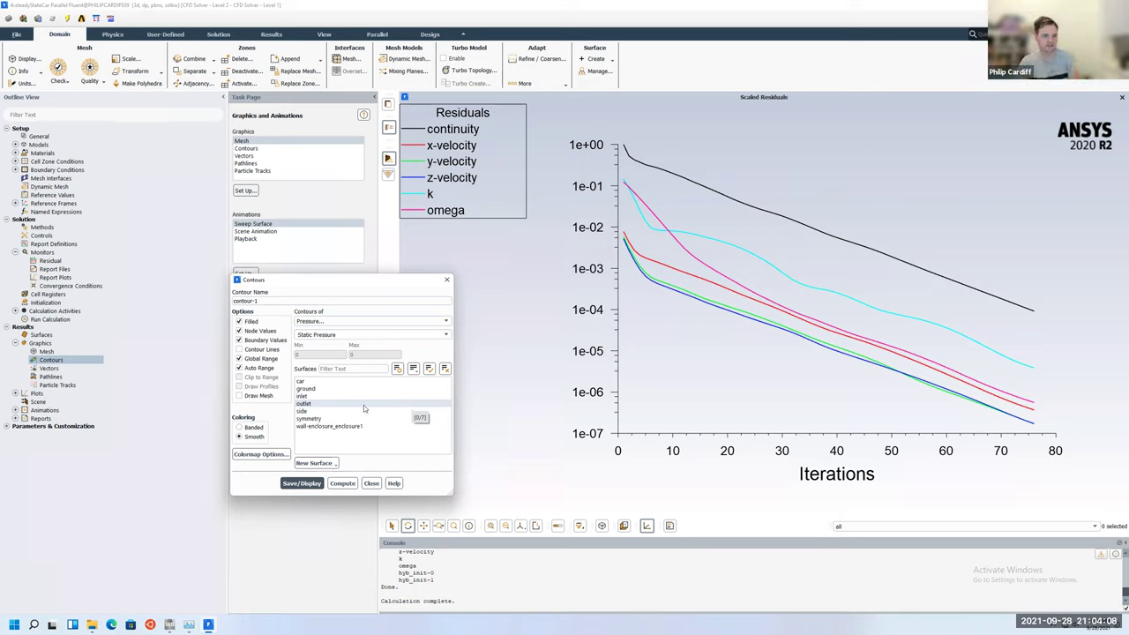
{"action": "left_click", "coordinate": [346, 389]}
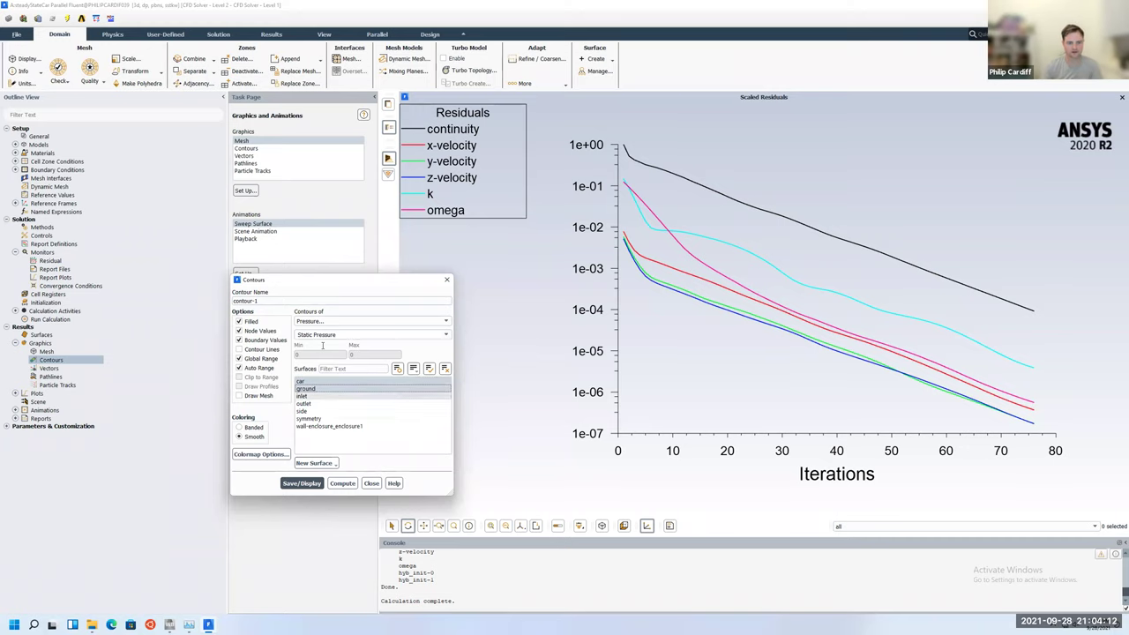
{"action": "left_click", "coordinate": [300, 483]}
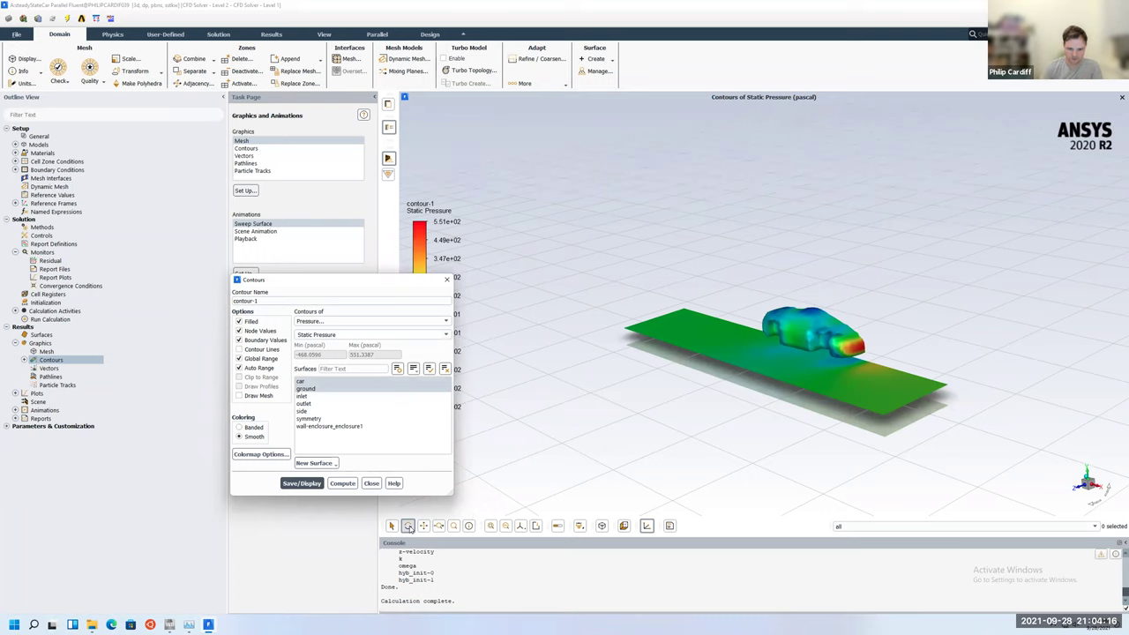
Orbit the pressure contour view to see the car from several sides.
{"action": "left_click", "coordinate": [794, 424]}
{"action": "left_click_drag", "start_coordinate": [887, 404], "coordinate": [790, 375]}
{"action": "left_click_drag", "start_coordinate": [1050, 329], "coordinate": [997, 346]}
{"action": "left_click_drag", "start_coordinate": [914, 347], "coordinate": [802, 333]}
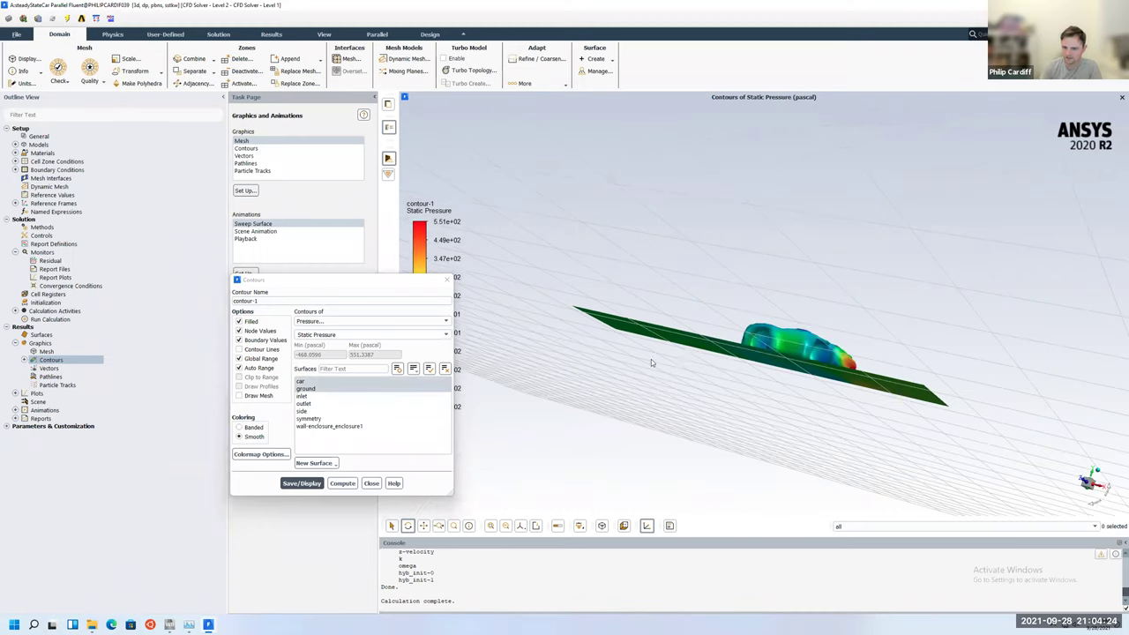
{"action": "left_click_drag", "start_coordinate": [645, 360], "coordinate": [582, 329]}
{"action": "left_click_drag", "start_coordinate": [703, 347], "coordinate": [821, 339]}
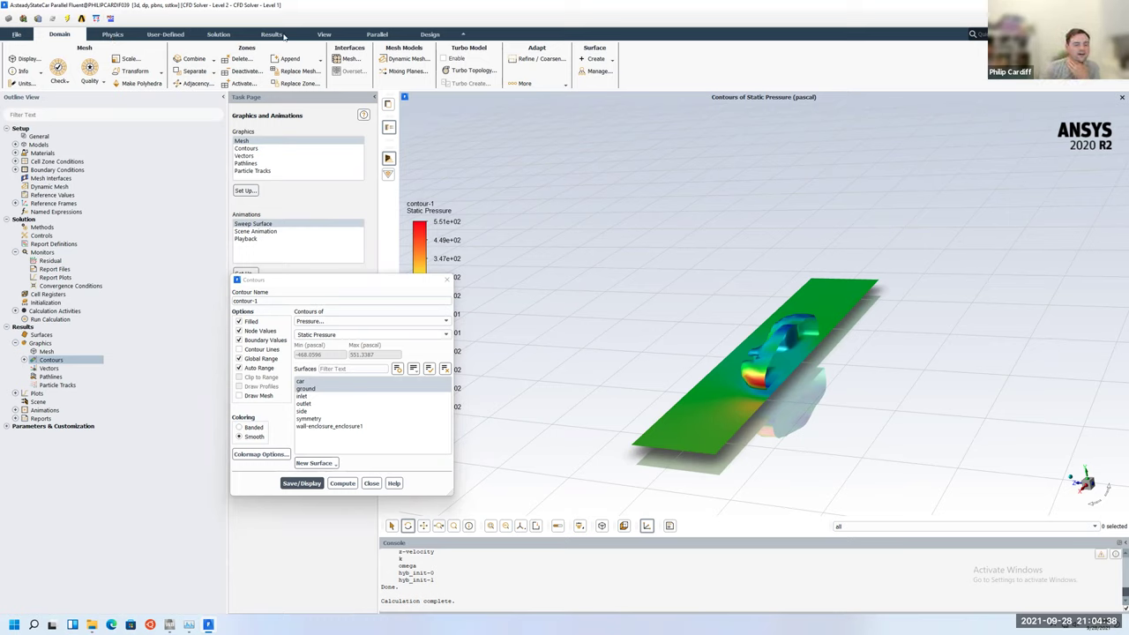
Mirror the half-car across the symmetry plane and orbit to view the full car.
{"action": "left_click", "coordinate": [324, 35]}
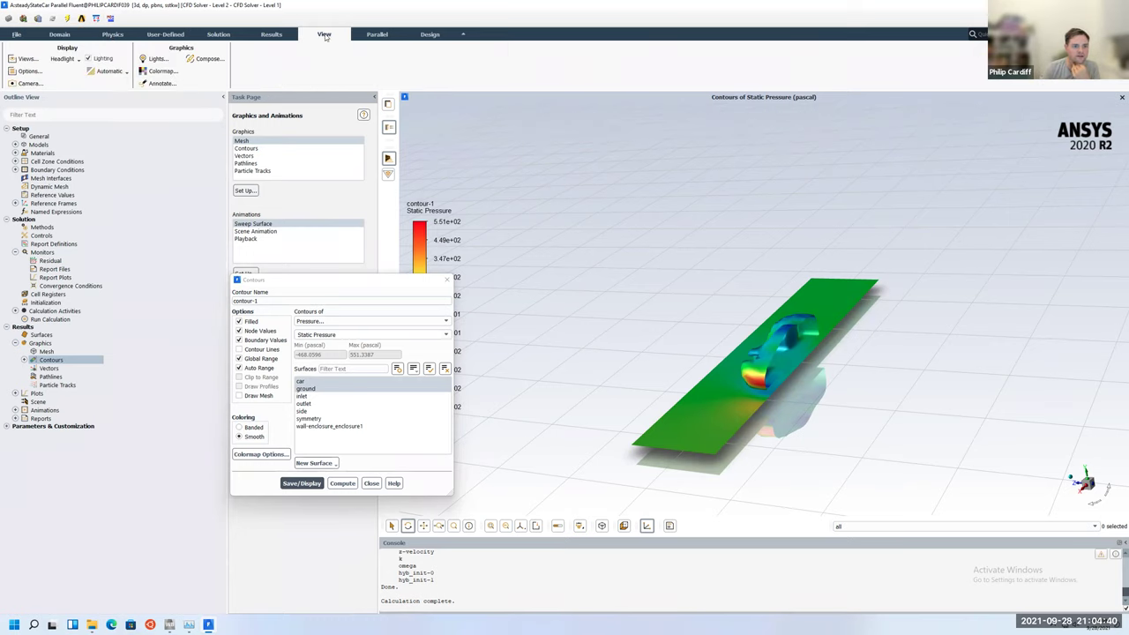
{"action": "left_click", "coordinate": [29, 71]}
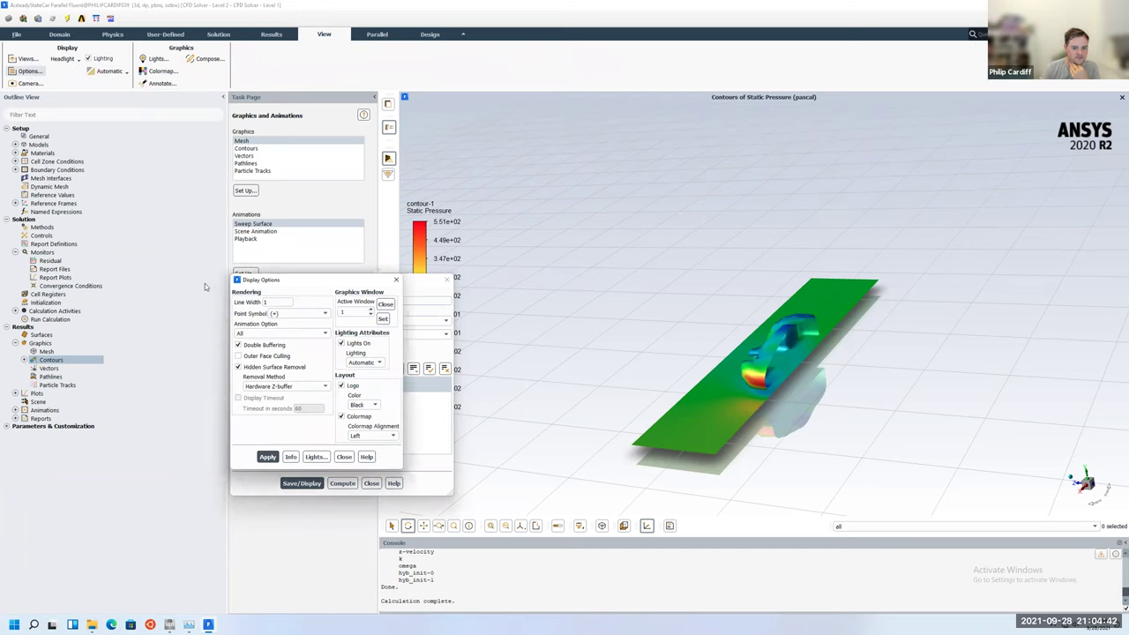
{"action": "left_click", "coordinate": [396, 280]}
{"action": "left_click", "coordinate": [27, 59]}
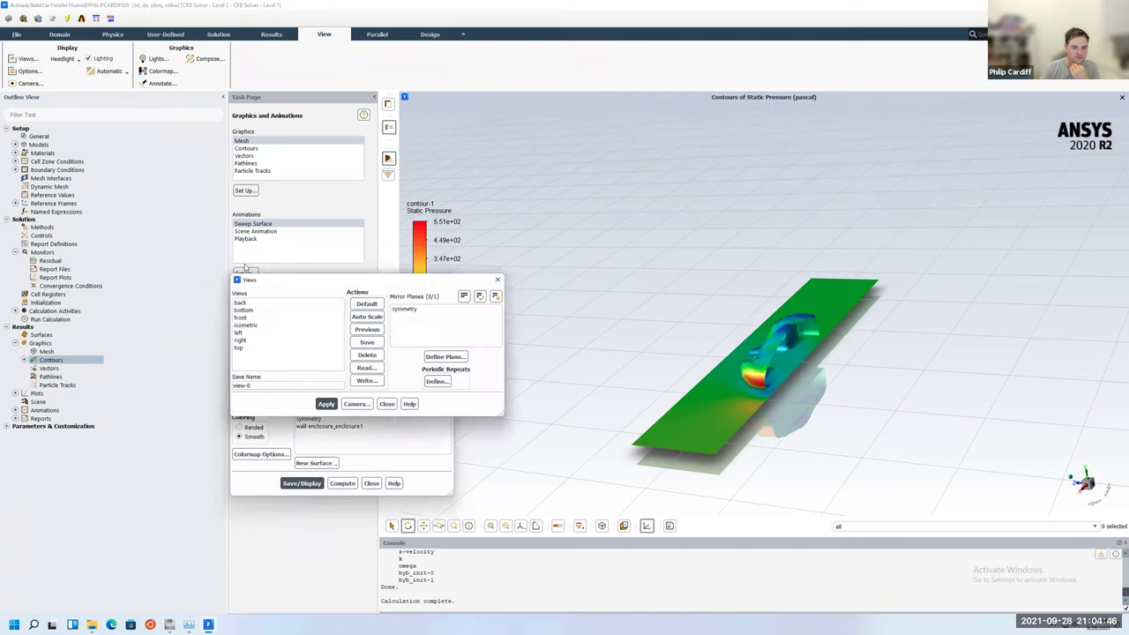
{"action": "left_click", "coordinate": [407, 309]}
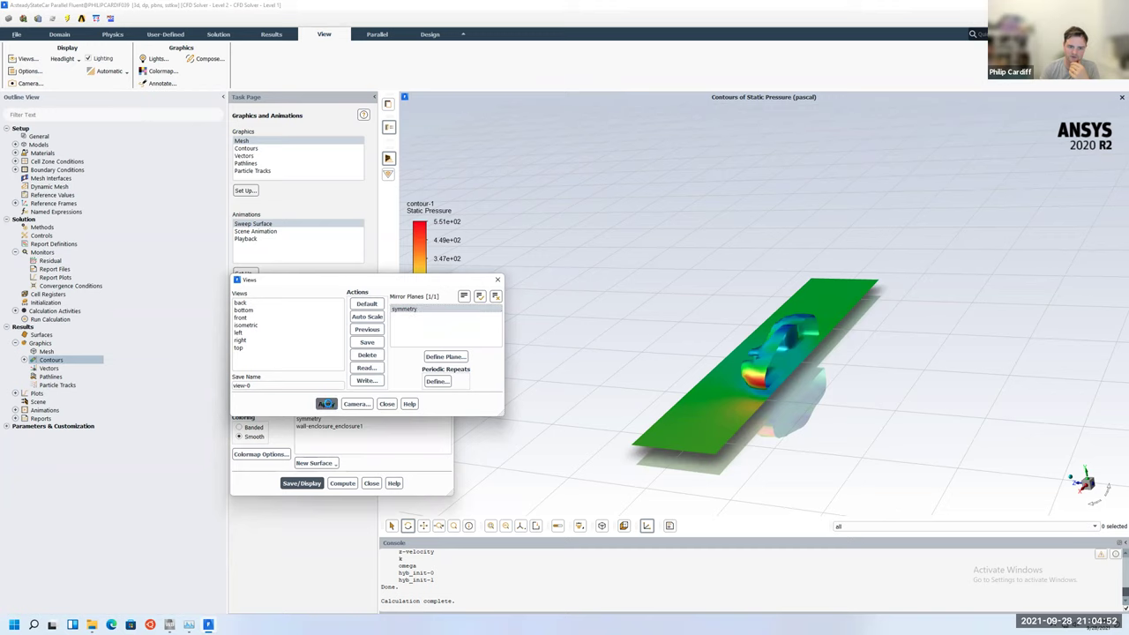
{"action": "left_click", "coordinate": [326, 403]}
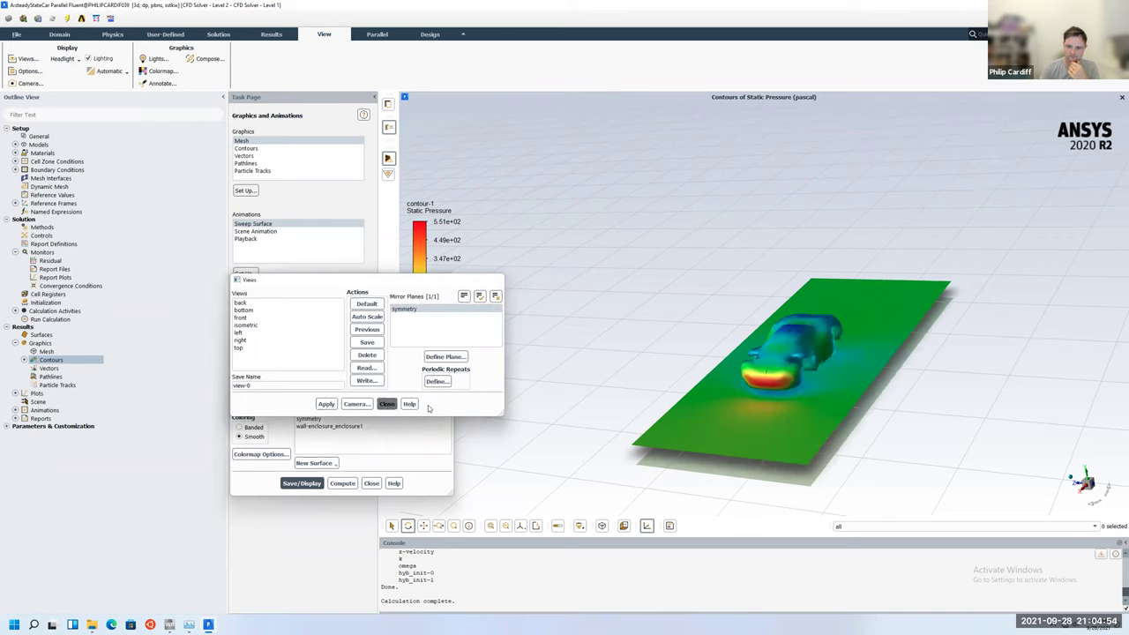
{"action": "left_click", "coordinate": [388, 404]}
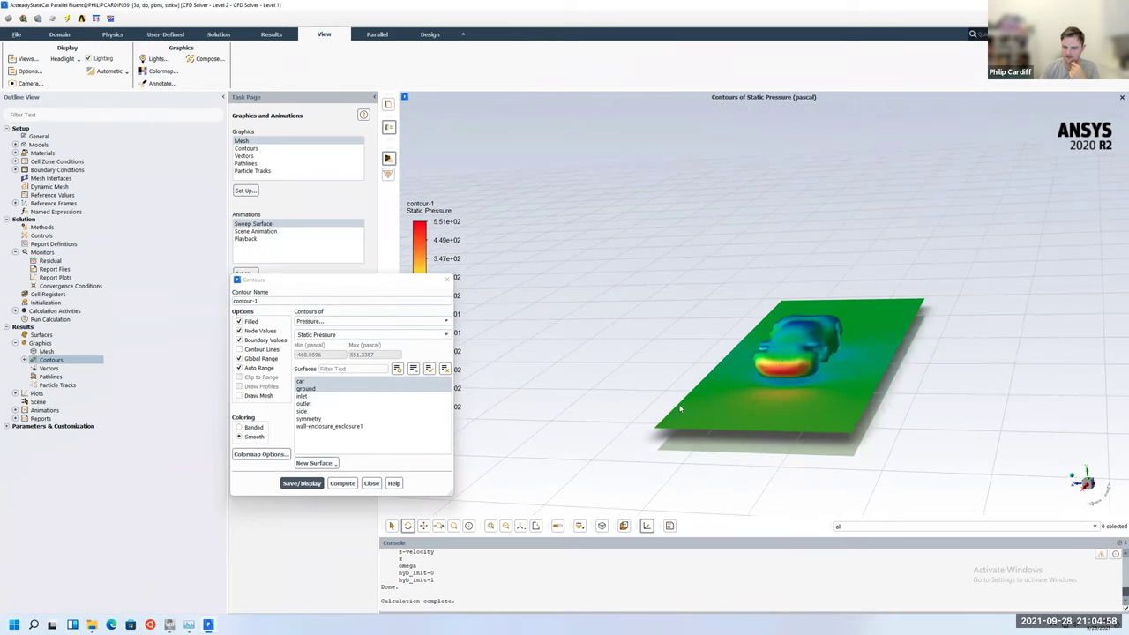
{"action": "left_click_drag", "start_coordinate": [827, 367], "coordinate": [716, 391]}
{"action": "left_click_drag", "start_coordinate": [632, 416], "coordinate": [588, 422]}
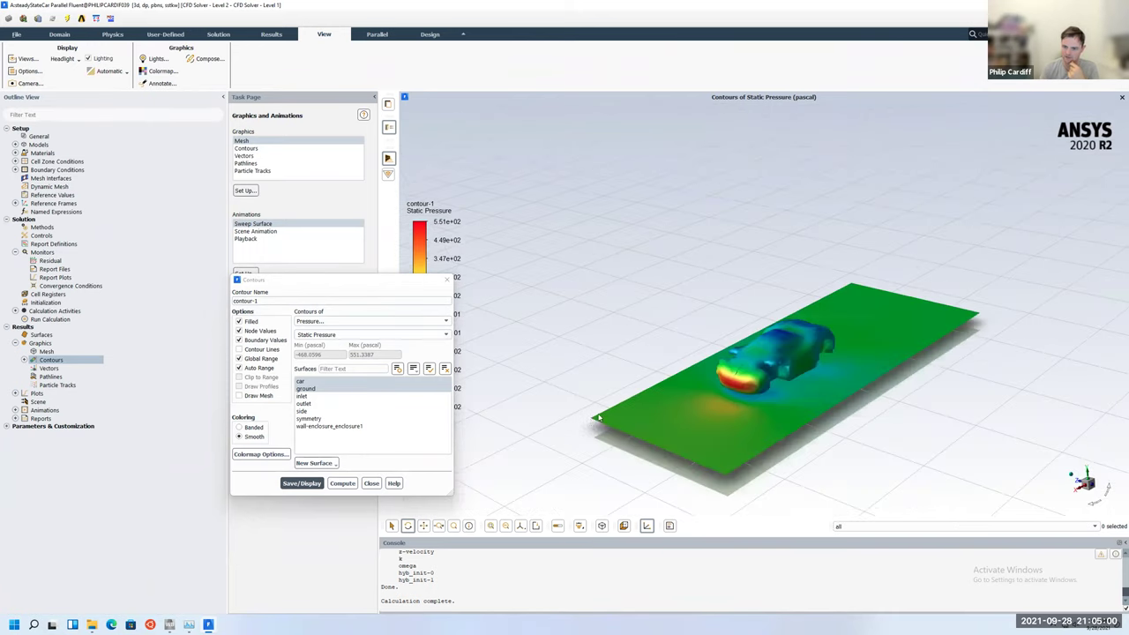
{"action": "left_click_drag", "start_coordinate": [794, 368], "coordinate": [477, 383]}
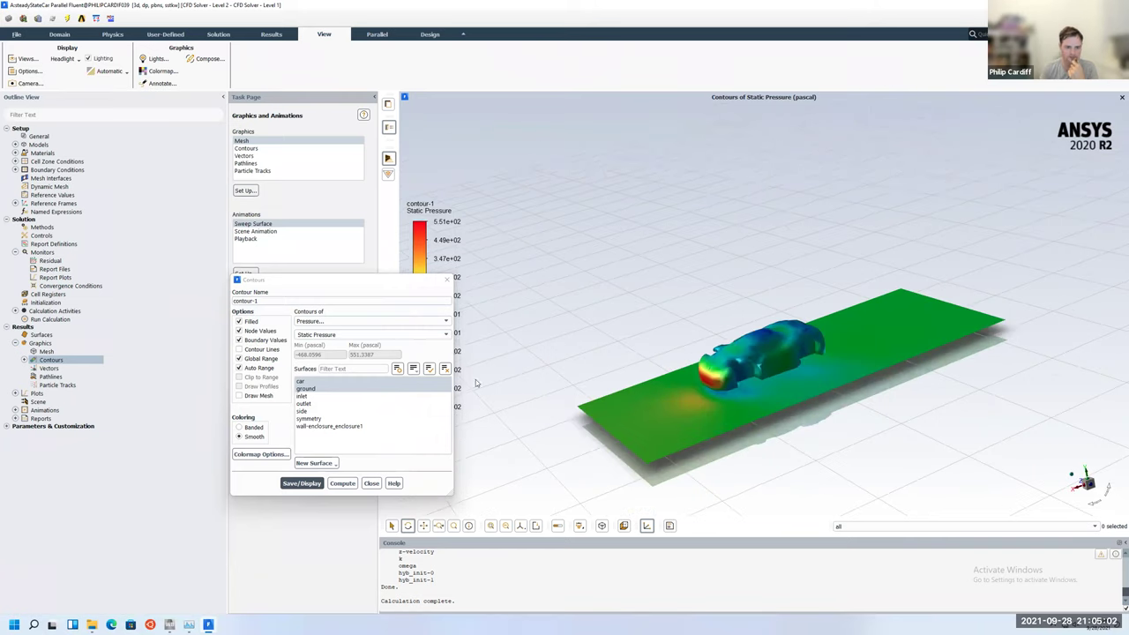
Close the contour settings and set up pathlines released from the inlet.
{"action": "left_click", "coordinate": [448, 280]}
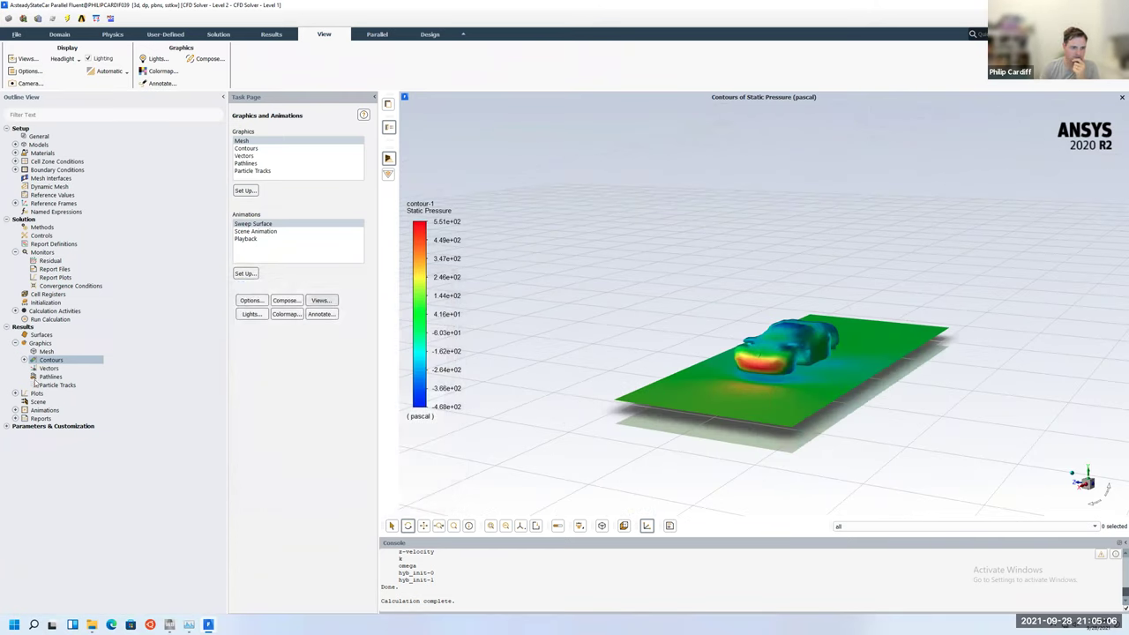
{"action": "left_click", "coordinate": [46, 377]}
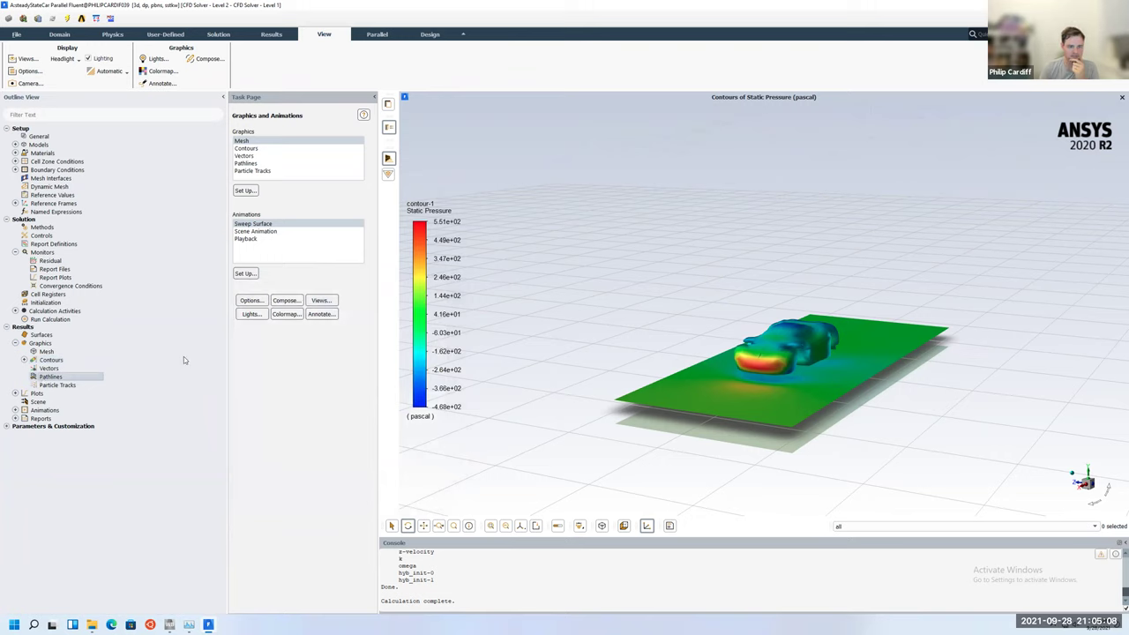
{"action": "left_click", "coordinate": [416, 399]}
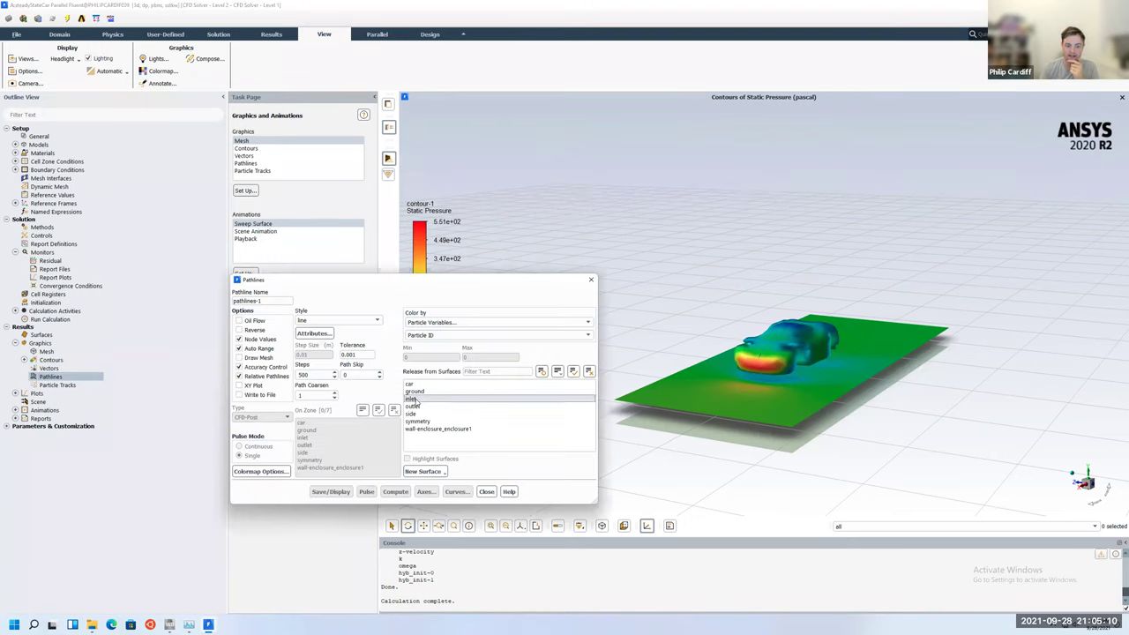
Colour the inlet pathlines by velocity magnitude and display them.
{"action": "left_click", "coordinate": [463, 325]}
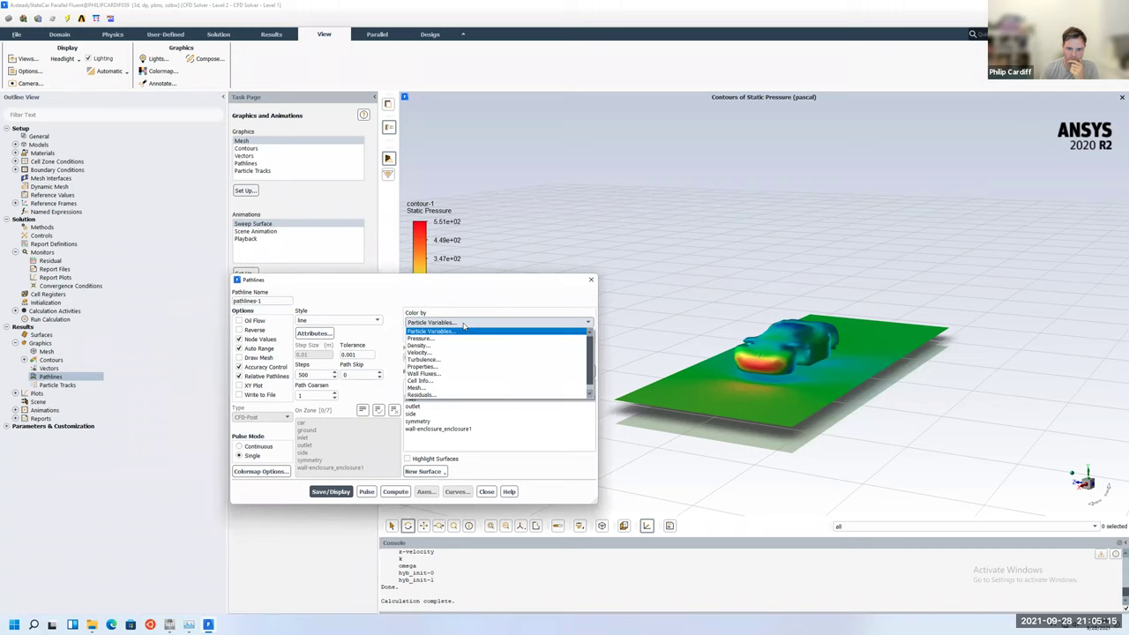
{"action": "left_click", "coordinate": [419, 352]}
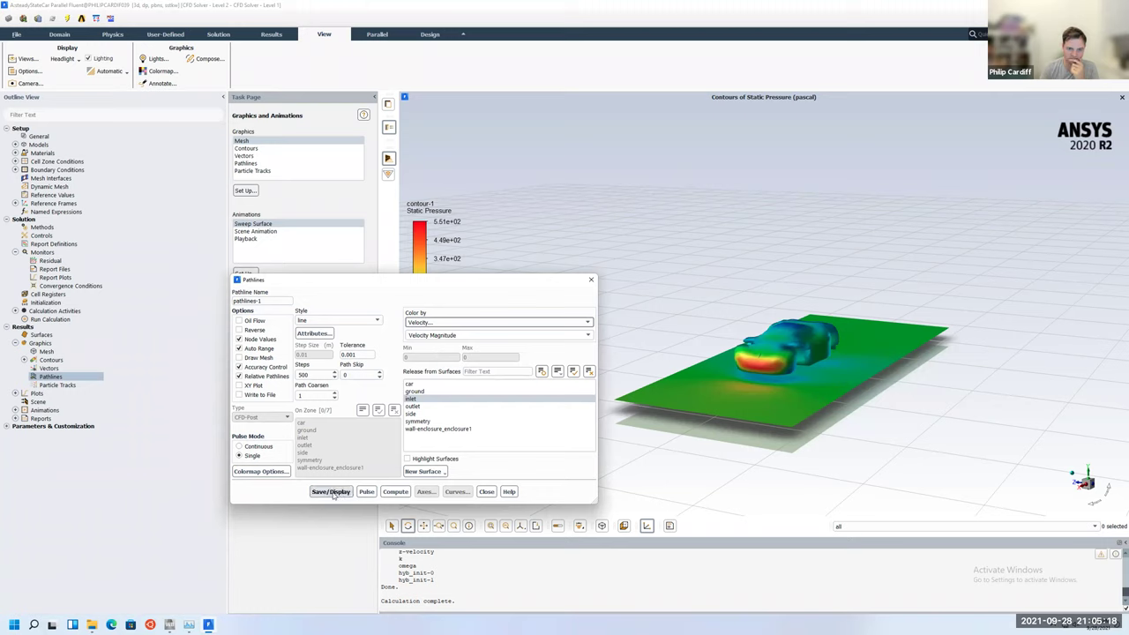
{"action": "left_click", "coordinate": [332, 492]}
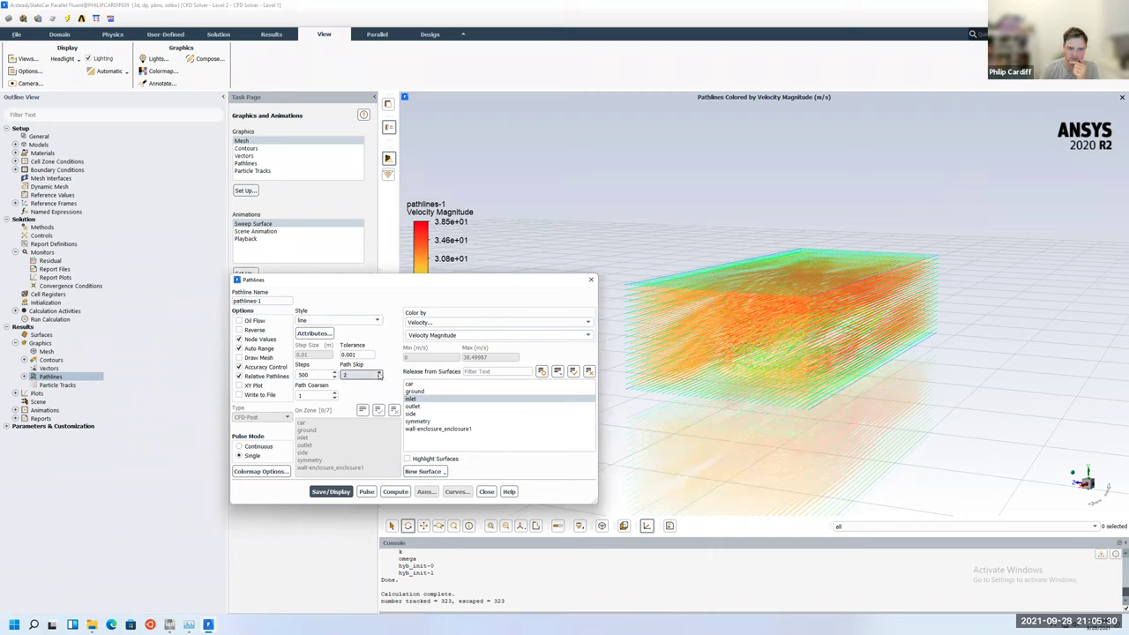
Raise the pathline path skip step by step to 13 and redraw.
{"action": "left_click", "coordinate": [336, 493]}
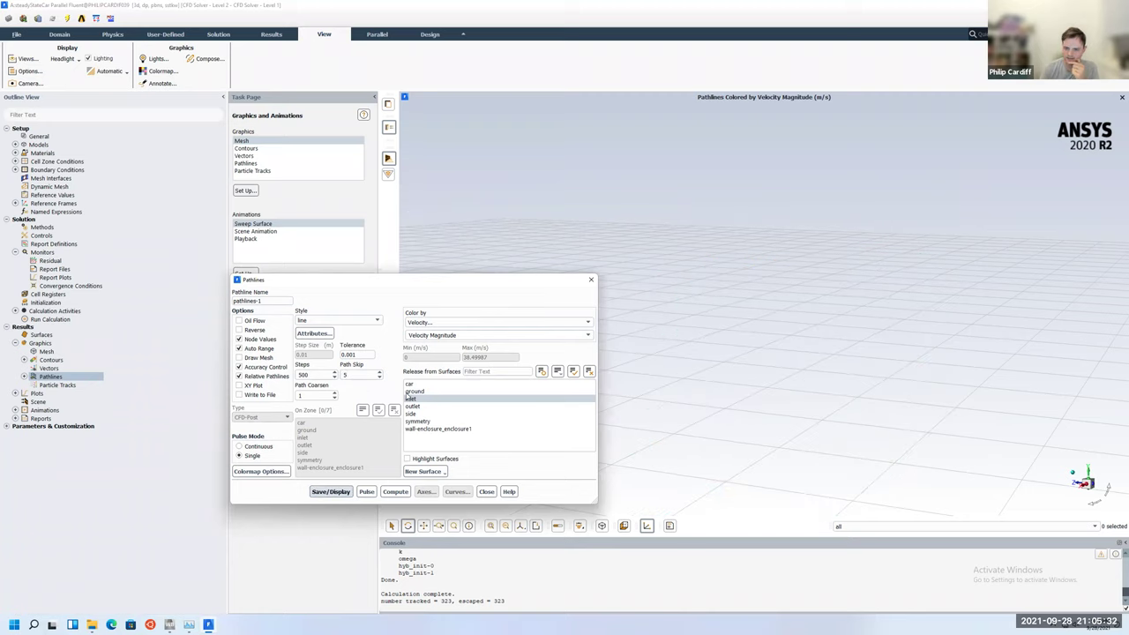
{"action": "left_click", "coordinate": [380, 372]}
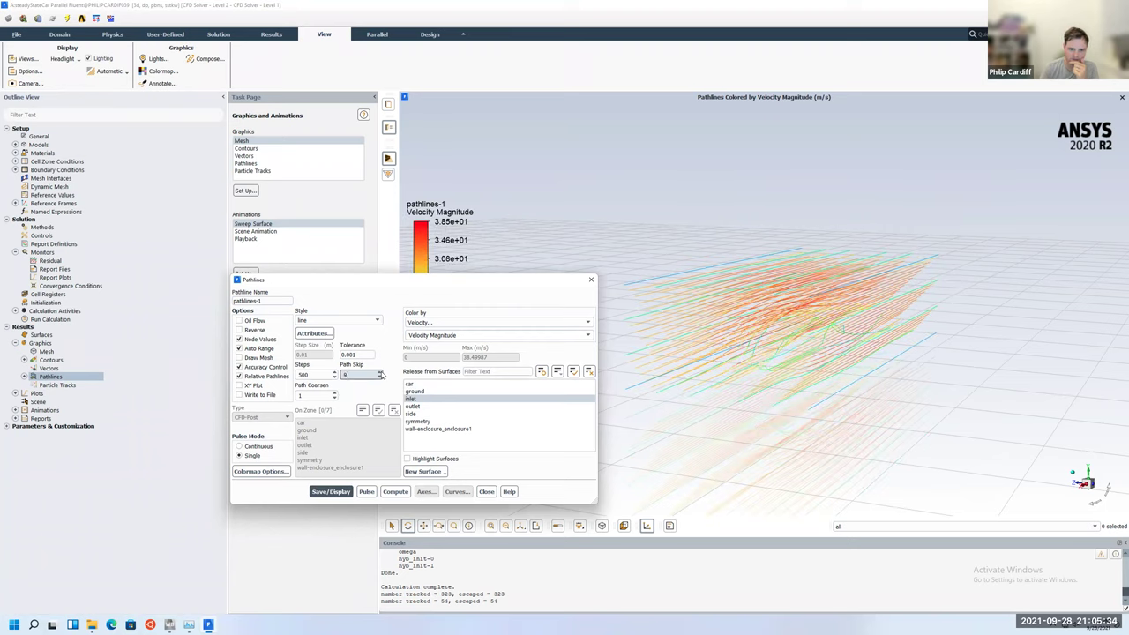
{"action": "left_click", "coordinate": [324, 491]}
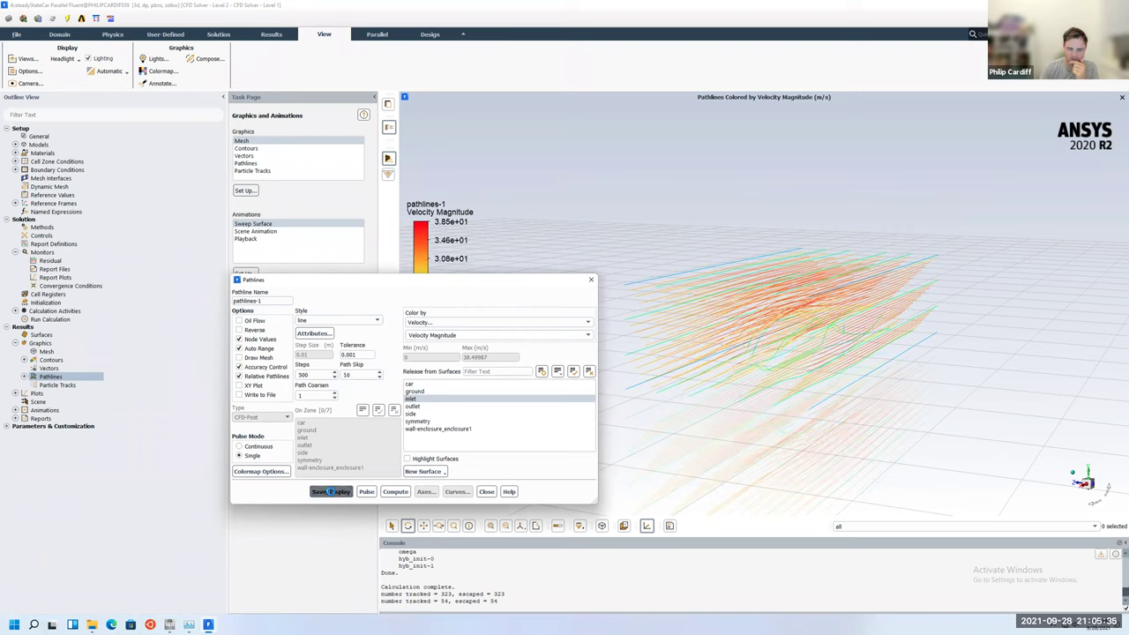
{"action": "left_click", "coordinate": [379, 372]}
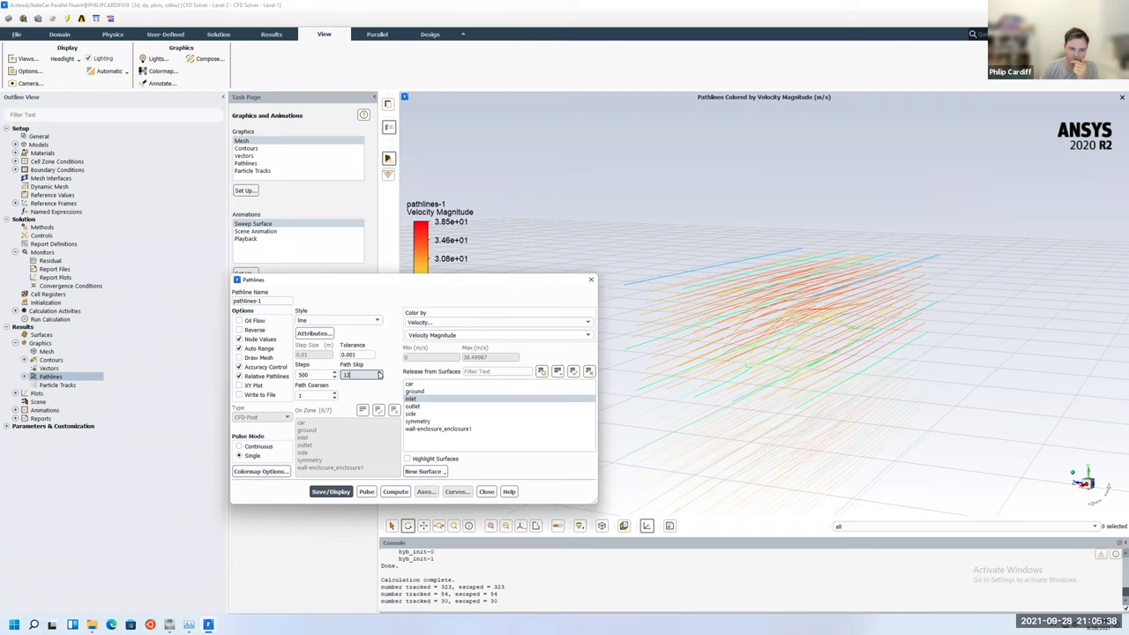
{"action": "left_click", "coordinate": [332, 492]}
{"action": "left_click", "coordinate": [380, 372]}
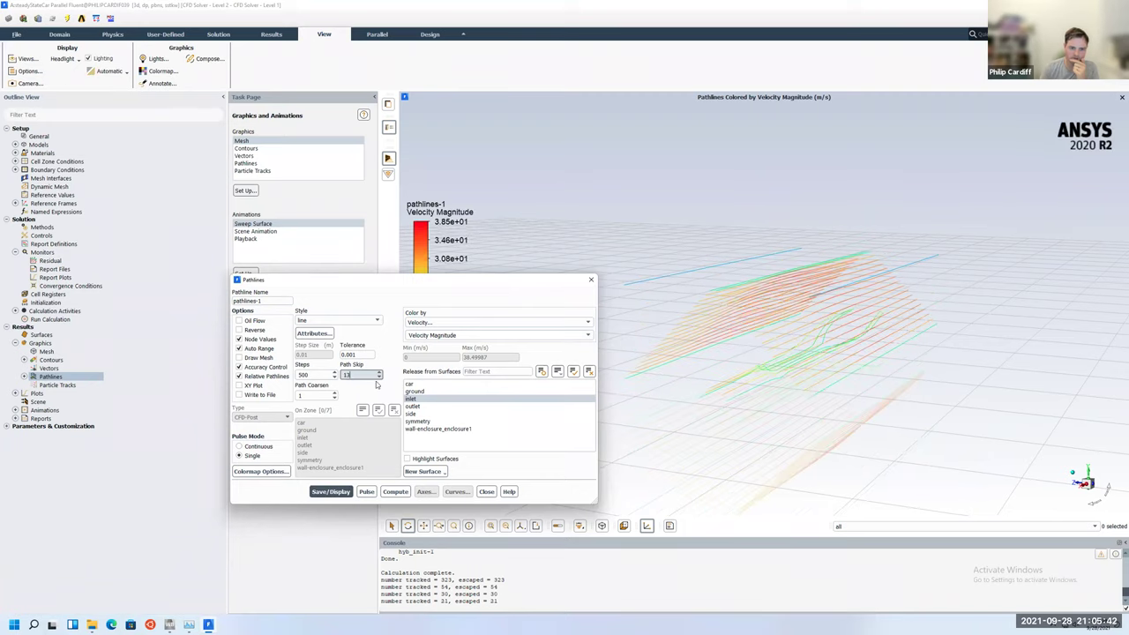
{"action": "left_click", "coordinate": [327, 491]}
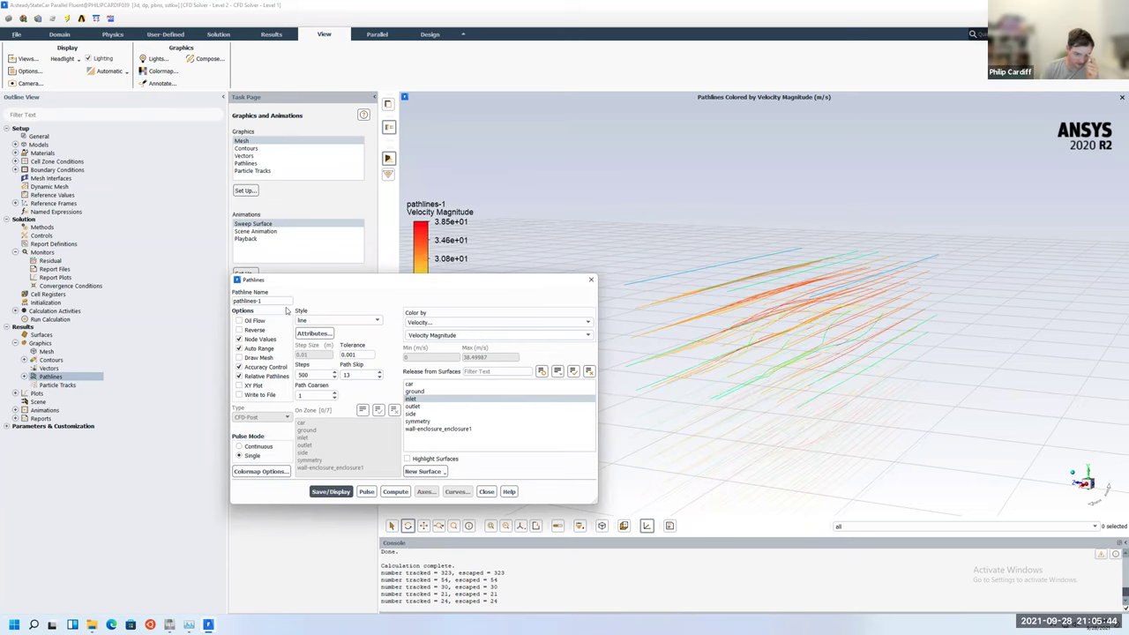
Thicken the pathline line width, redraw, view from the front, and close.
{"action": "left_click", "coordinate": [323, 334]}
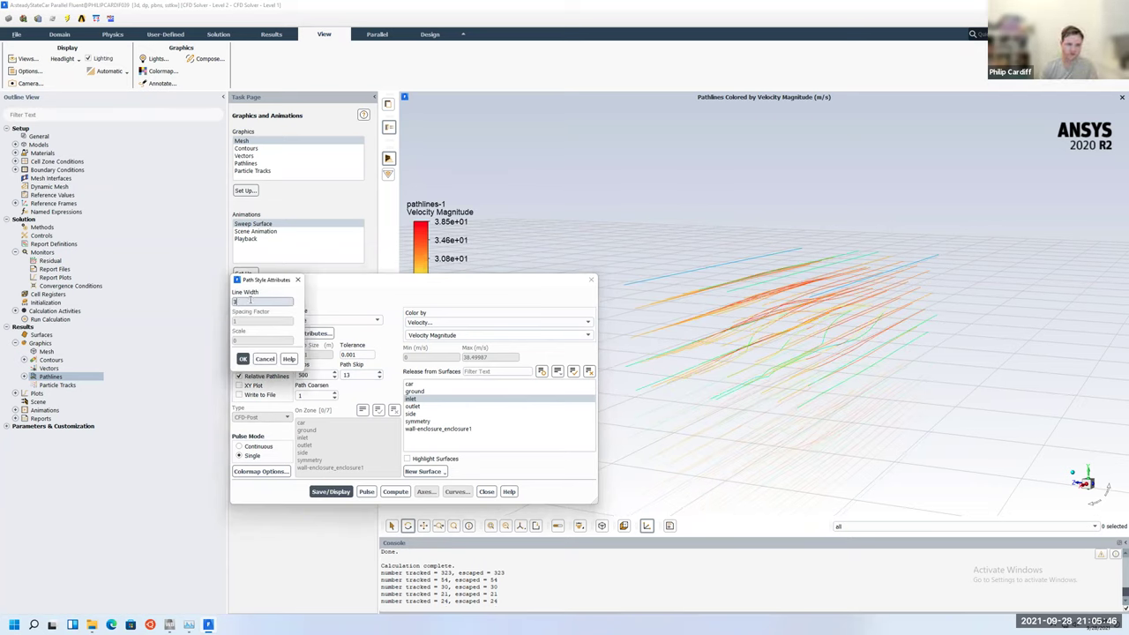
{"action": "left_click", "coordinate": [244, 359]}
{"action": "left_click", "coordinate": [343, 491]}
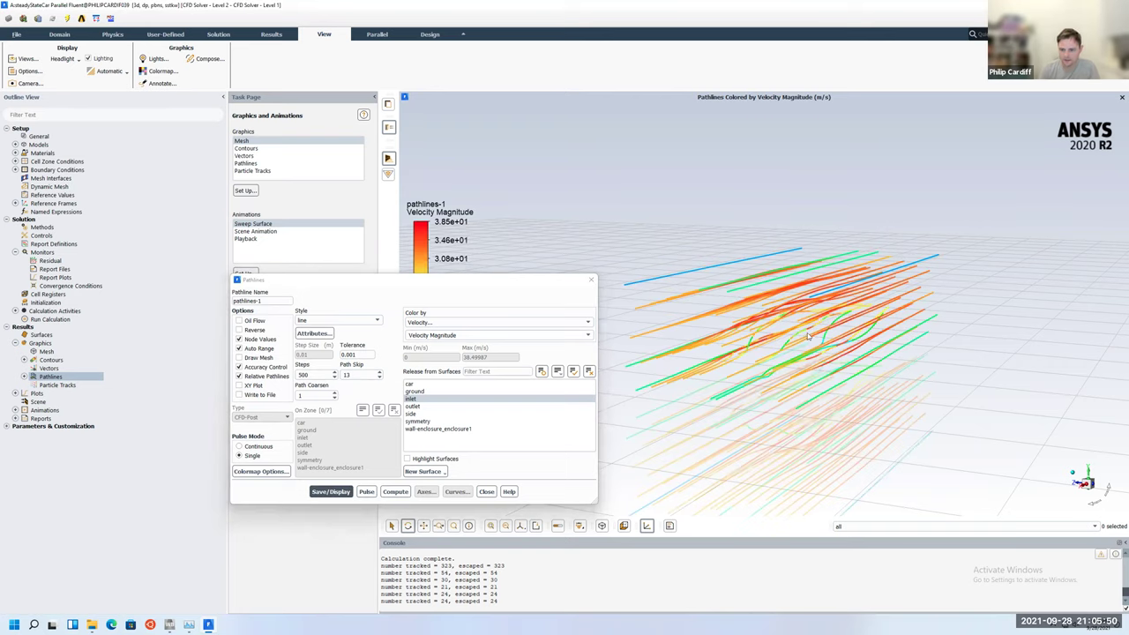
{"action": "left_click_drag", "start_coordinate": [808, 332], "coordinate": [745, 347]}
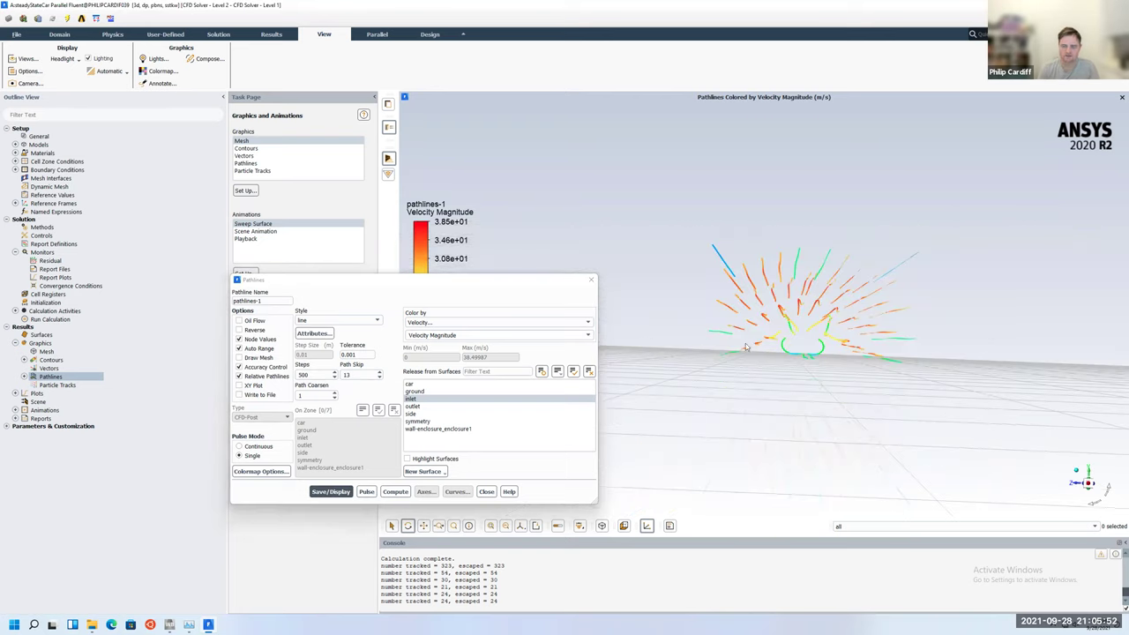
{"action": "left_click", "coordinate": [490, 494]}
Create a horizontal ZX plane surface, plane-7, positioned through the car.
{"action": "left_click", "coordinate": [46, 360]}
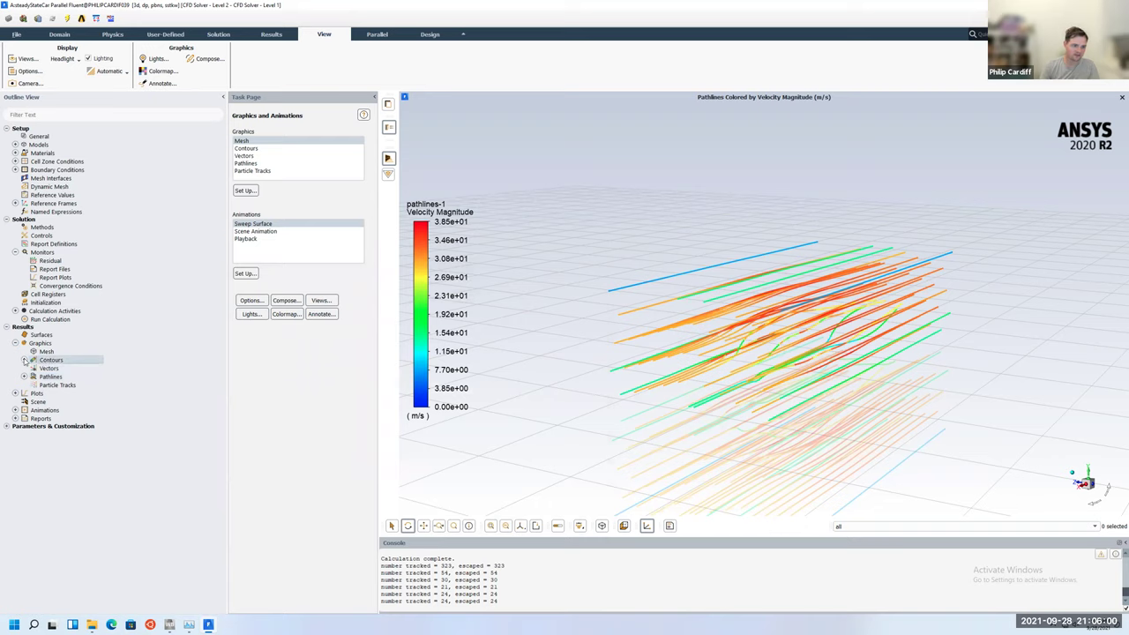
{"action": "double_click", "coordinate": [51, 361]}
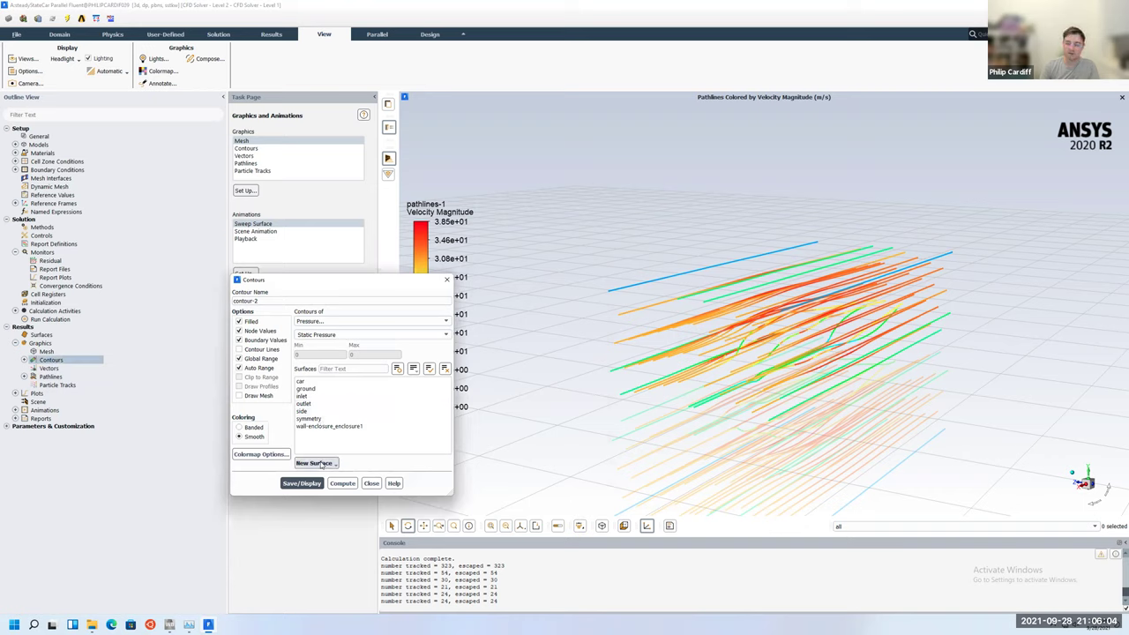
{"action": "left_click", "coordinate": [322, 465]}
{"action": "left_click", "coordinate": [314, 496]}
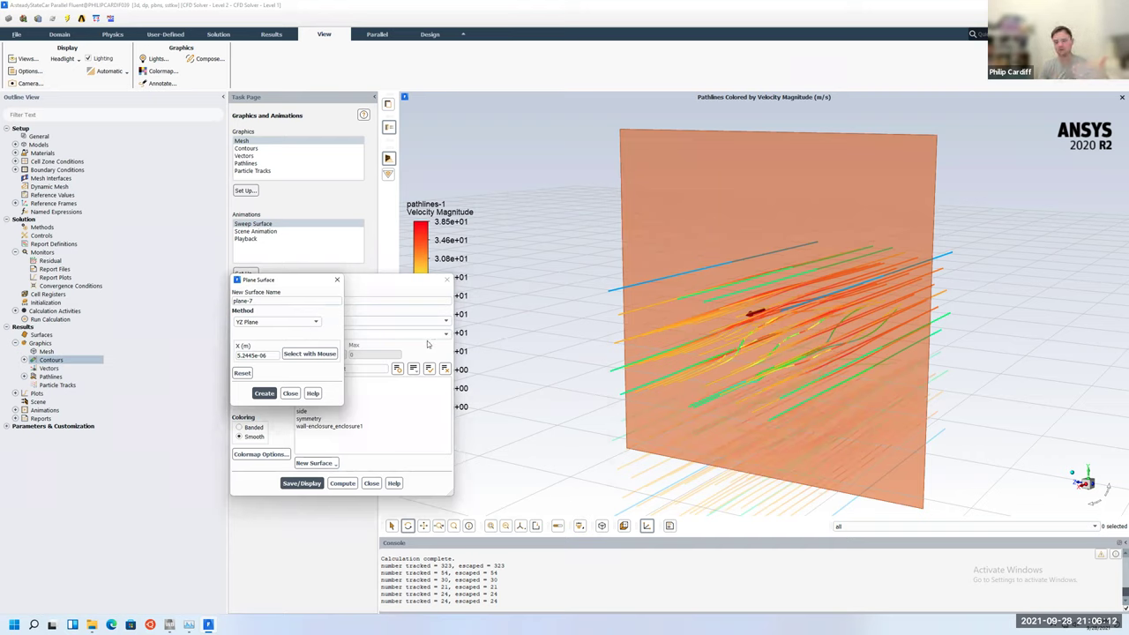
{"action": "left_click", "coordinate": [284, 300]}
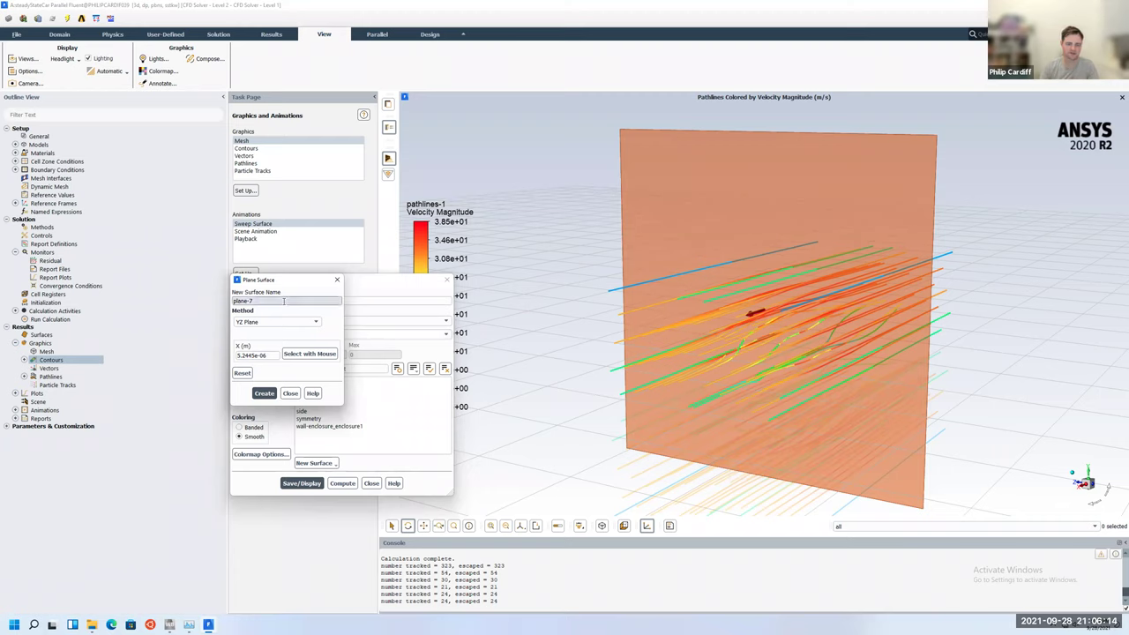
{"action": "left_click", "coordinate": [280, 322]}
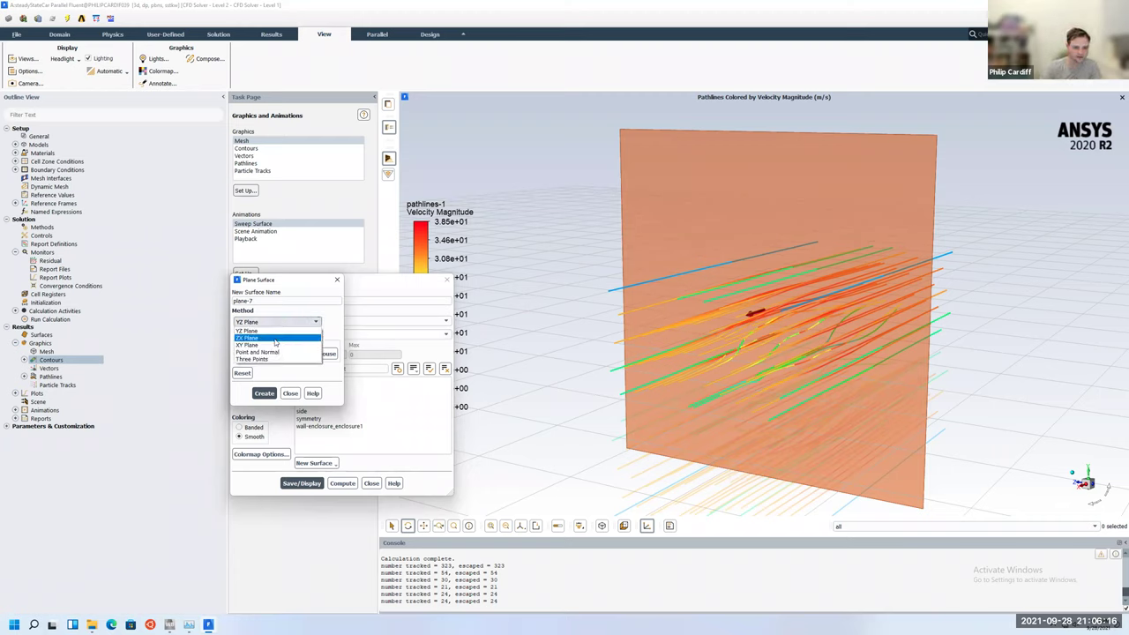
{"action": "left_click", "coordinate": [275, 340]}
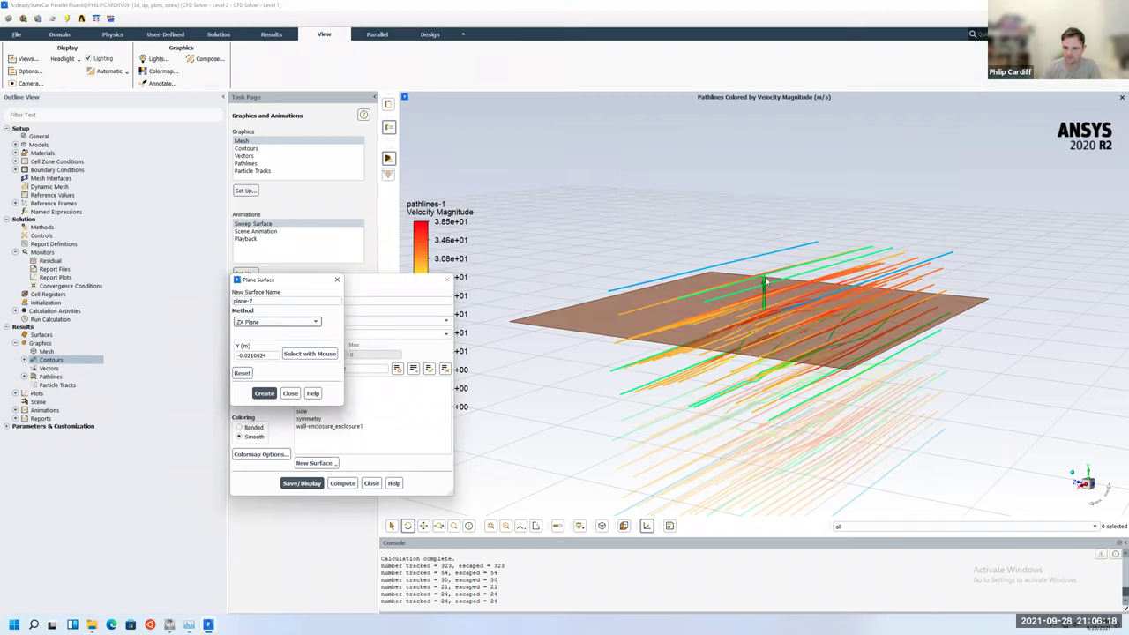
{"action": "left_click_drag", "start_coordinate": [764, 278], "coordinate": [763, 328]}
{"action": "left_click", "coordinate": [264, 394]}
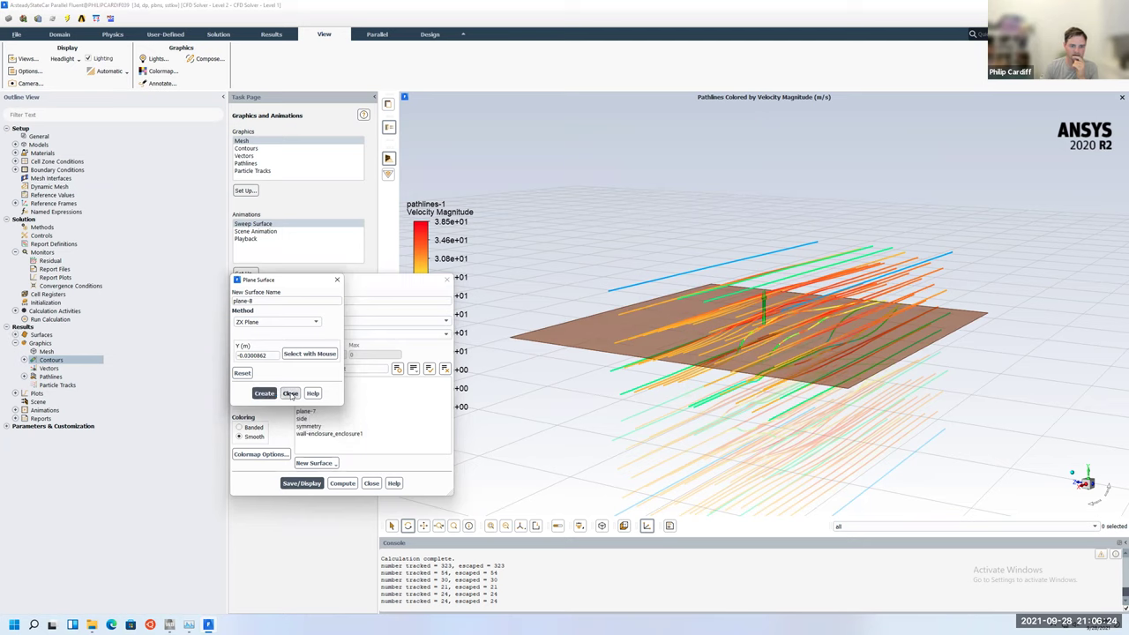
Display static pressure contours on the new plane-7.
{"action": "left_click", "coordinate": [291, 393]}
{"action": "left_click", "coordinate": [306, 411]}
{"action": "left_click", "coordinate": [308, 484]}
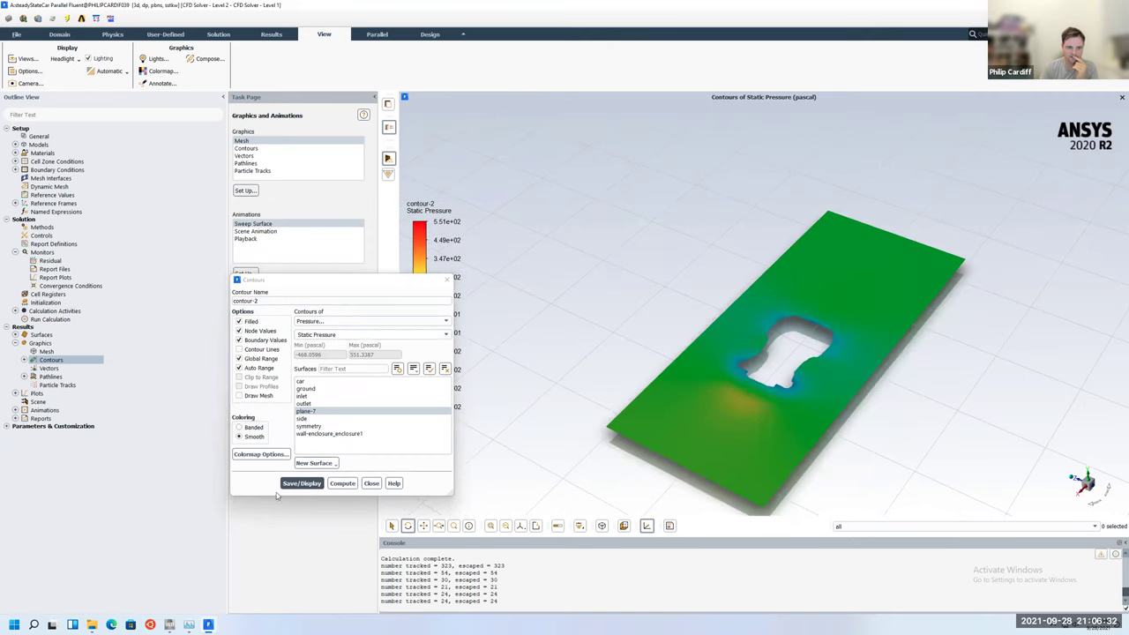
Display velocity magnitude contours on plane-7 and the symmetry plane together.
{"action": "left_click", "coordinate": [302, 484]}
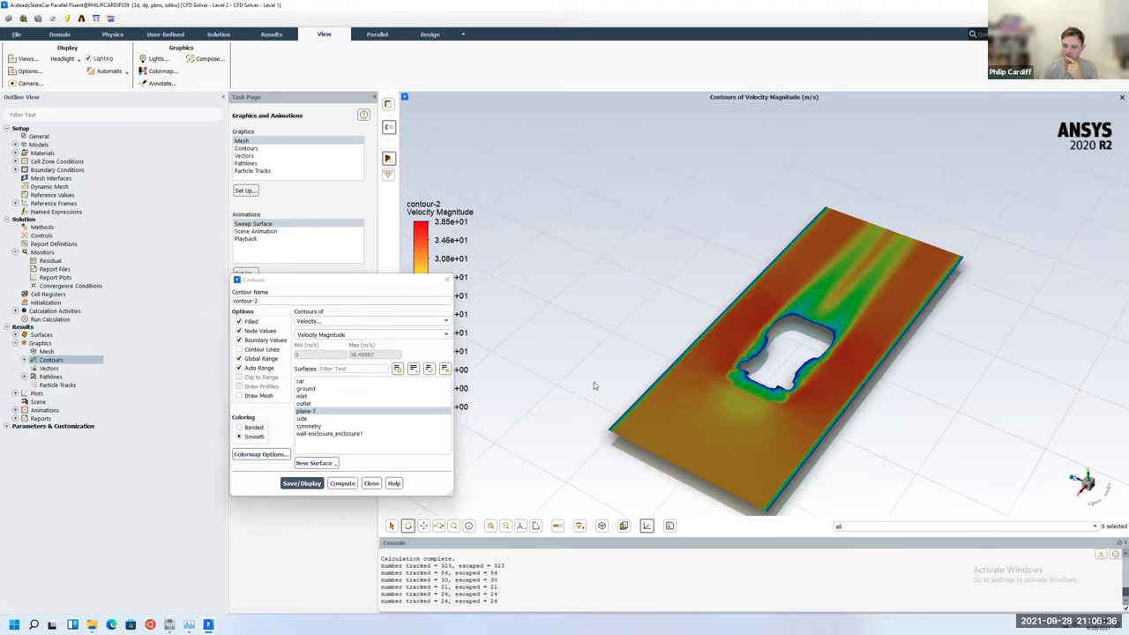
{"action": "left_click", "coordinate": [323, 468]}
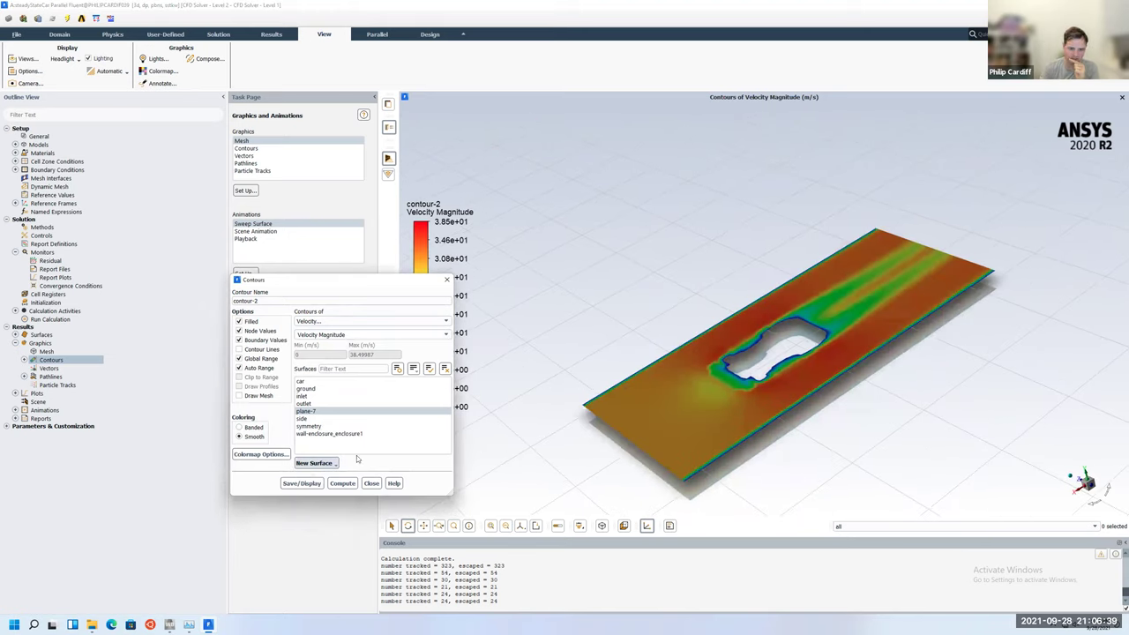
{"action": "left_click", "coordinate": [314, 427]}
{"action": "left_click", "coordinate": [302, 484]}
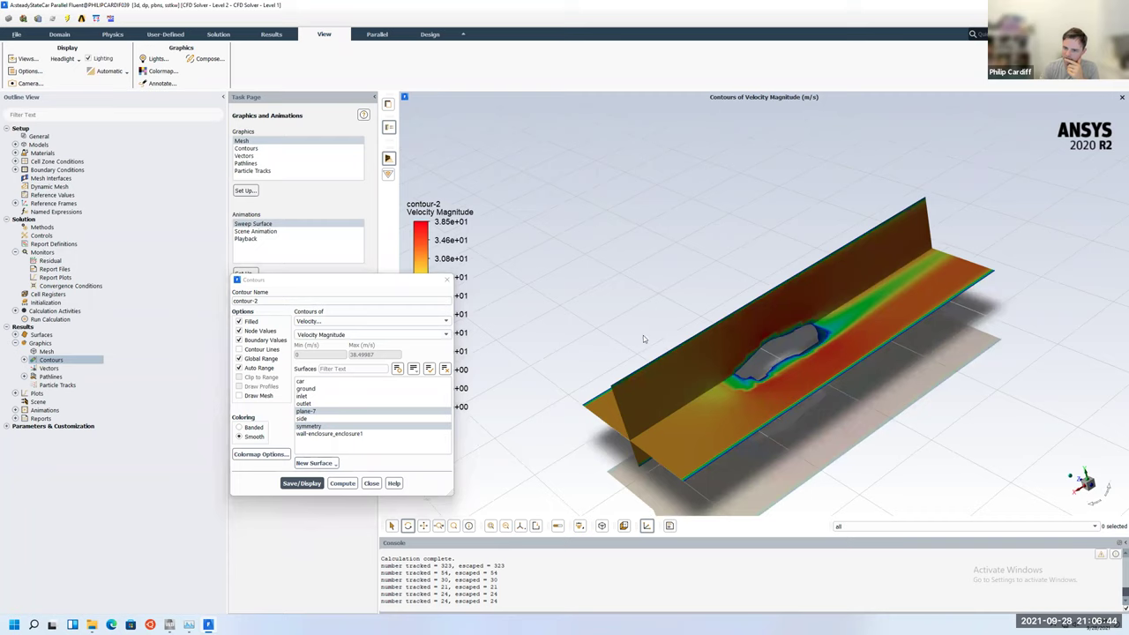
Orbit and zoom to a side view of the symmetry-plane velocity contours.
{"action": "left_click_drag", "start_coordinate": [584, 376], "coordinate": [572, 367]}
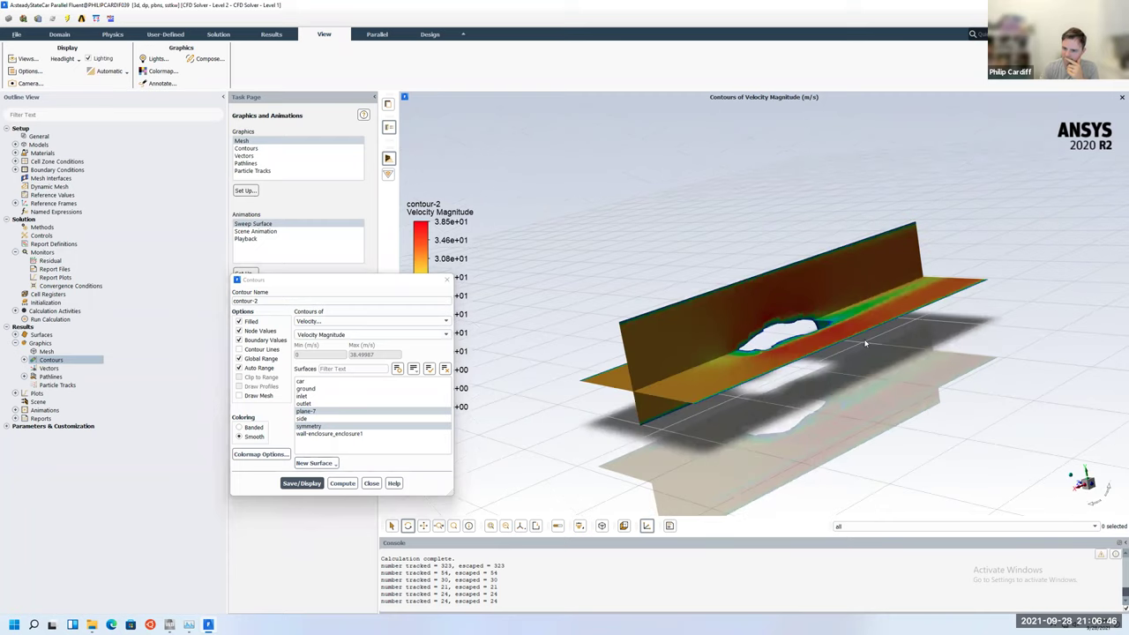
{"action": "left_click_drag", "start_coordinate": [865, 344], "coordinate": [727, 324]}
{"action": "scroll", "coordinate": [744, 326], "scroll_direction": "up", "scroll_amount": 3}
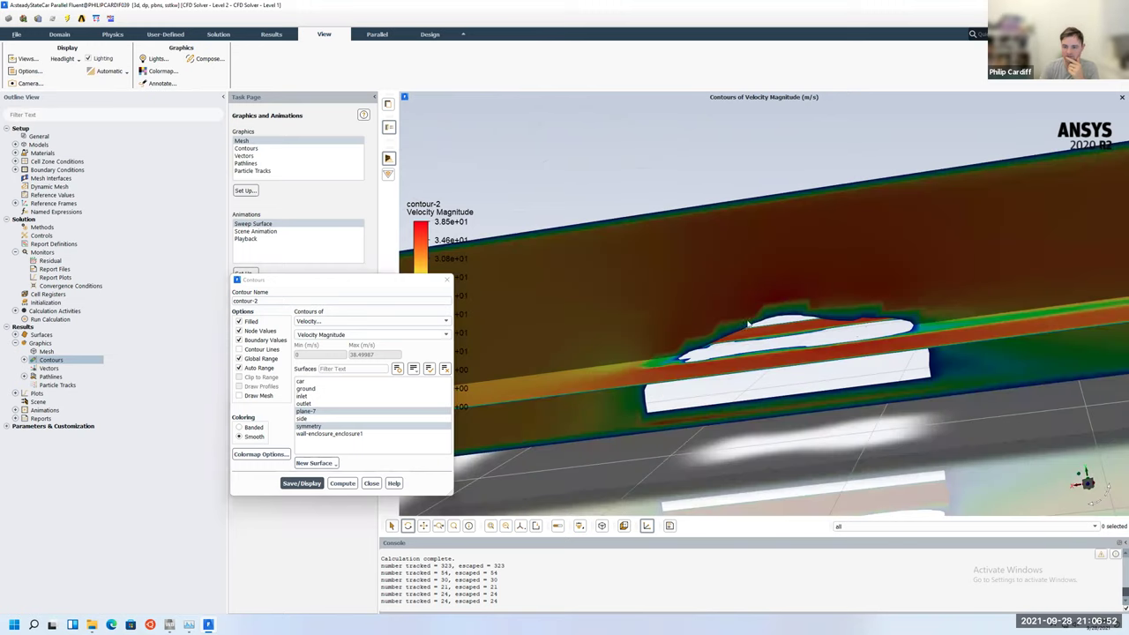
{"action": "left_click_drag", "start_coordinate": [736, 332], "coordinate": [722, 343]}
{"action": "left_click_drag", "start_coordinate": [835, 349], "coordinate": [695, 358]}
{"action": "scroll", "coordinate": [698, 357], "scroll_direction": "down", "scroll_amount": 3}
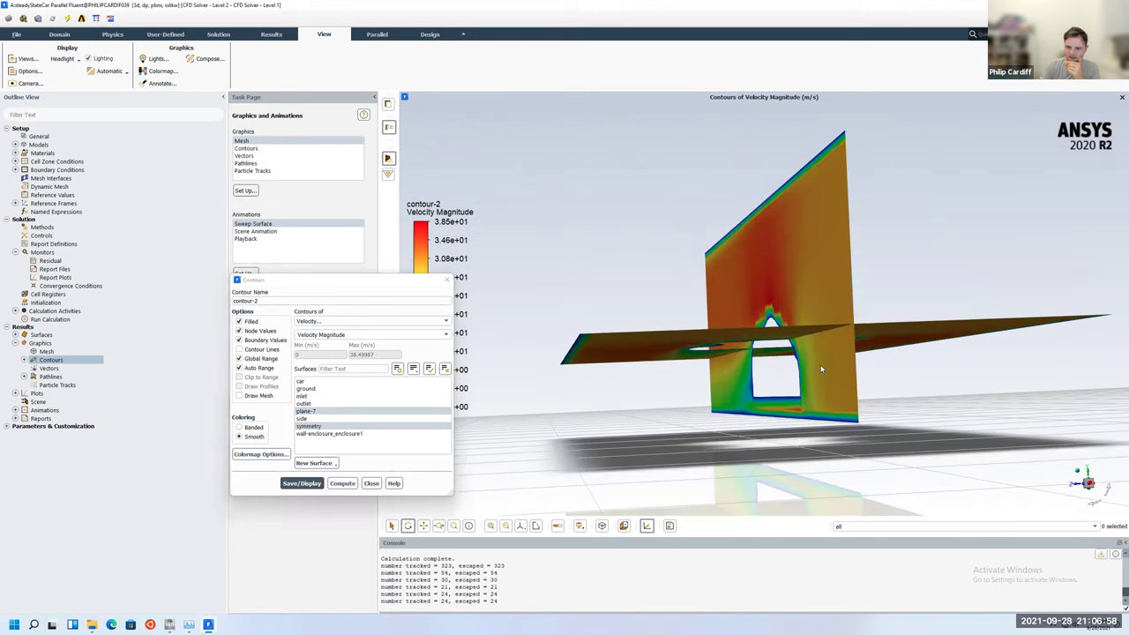
{"action": "left_click_drag", "start_coordinate": [821, 369], "coordinate": [725, 357]}
{"action": "scroll", "coordinate": [749, 360], "scroll_direction": "up", "scroll_amount": 3}
{"action": "scroll", "coordinate": [725, 357], "scroll_direction": "down", "scroll_amount": 2}
{"action": "scroll", "coordinate": [758, 282], "scroll_direction": "down", "scroll_amount": 2}
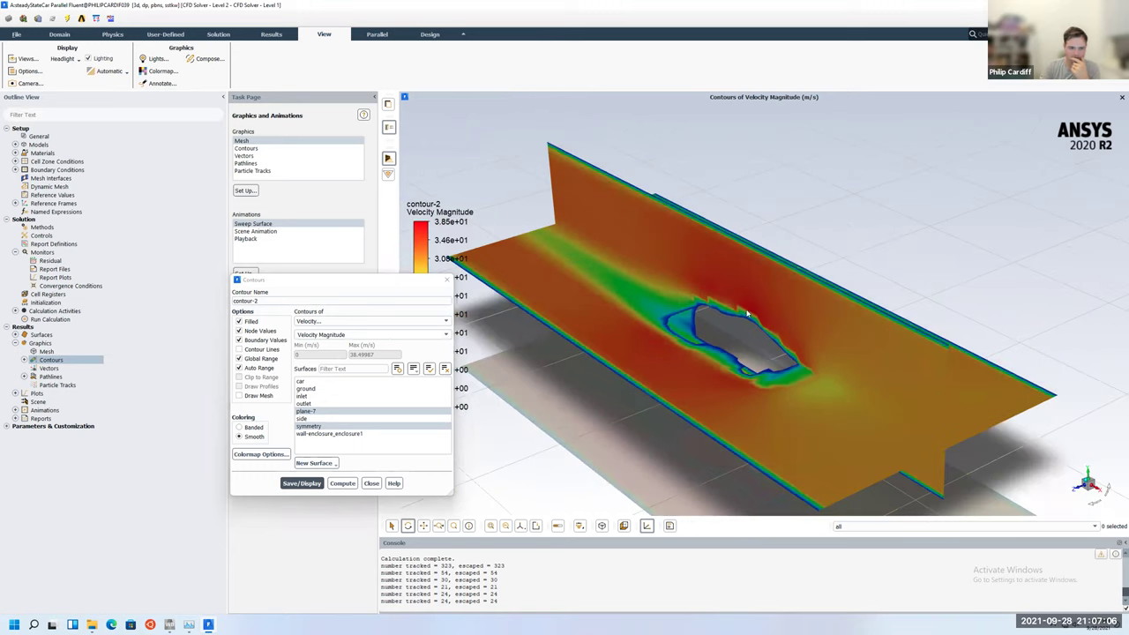
{"action": "left_click_drag", "start_coordinate": [743, 321], "coordinate": [472, 408]}
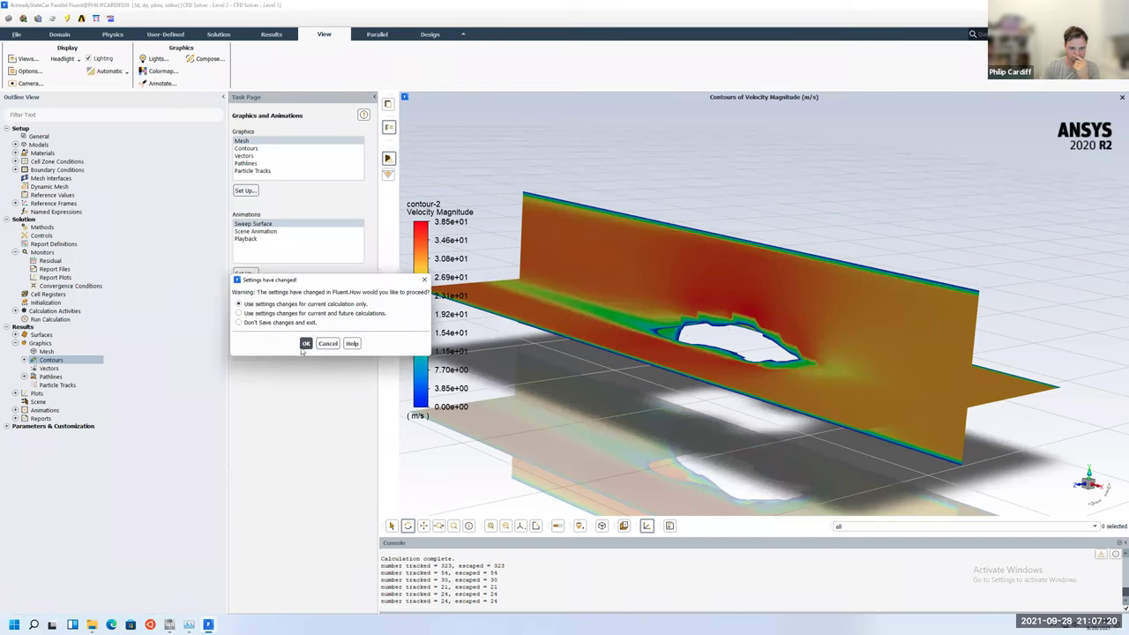
Close Fluent, keeping the setting changes for the current calculation only.
{"action": "left_click", "coordinate": [301, 344]}
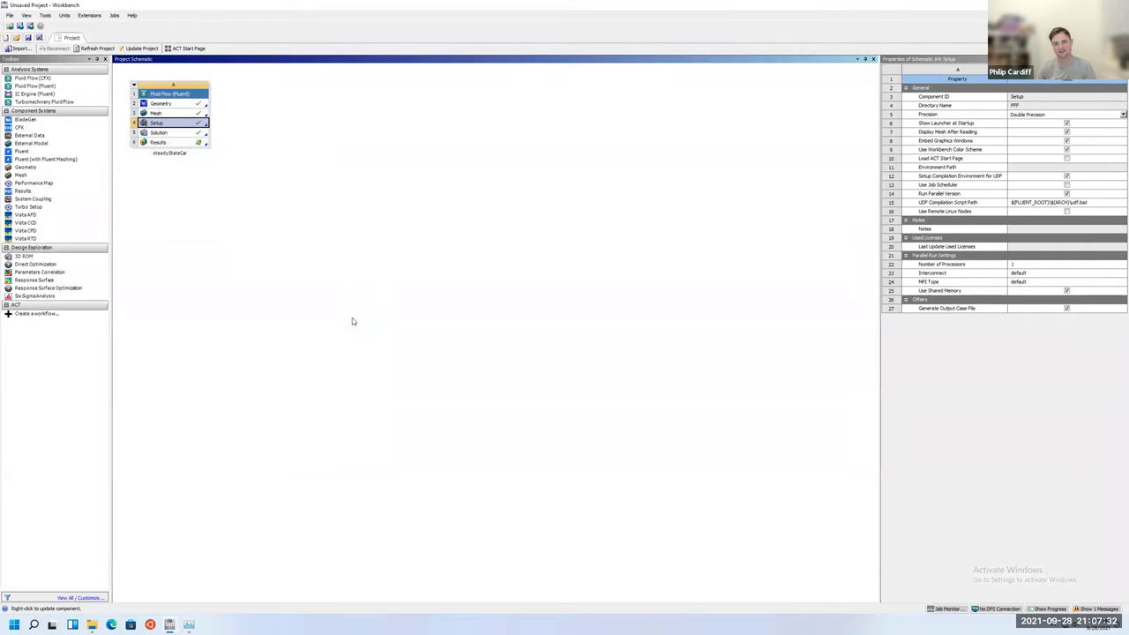
Add a standalone Fluent with Fluent Meshing system fed by system A's geometry.
{"action": "left_click", "coordinate": [160, 142]}
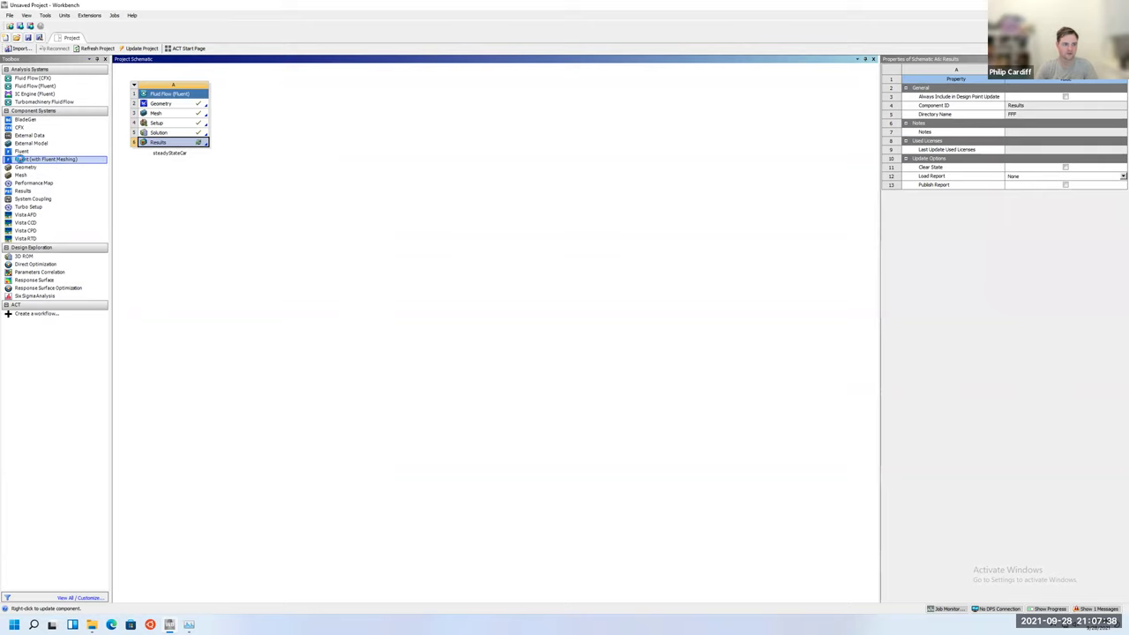
{"action": "left_click_drag", "start_coordinate": [20, 161], "coordinate": [260, 114]}
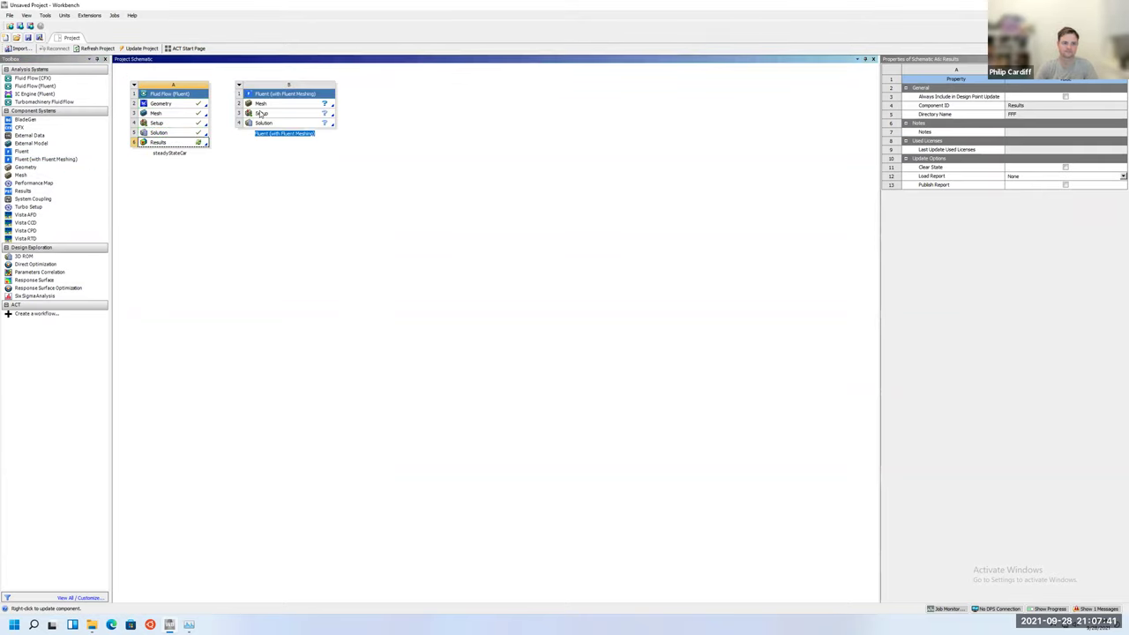
{"action": "left_click", "coordinate": [195, 103]}
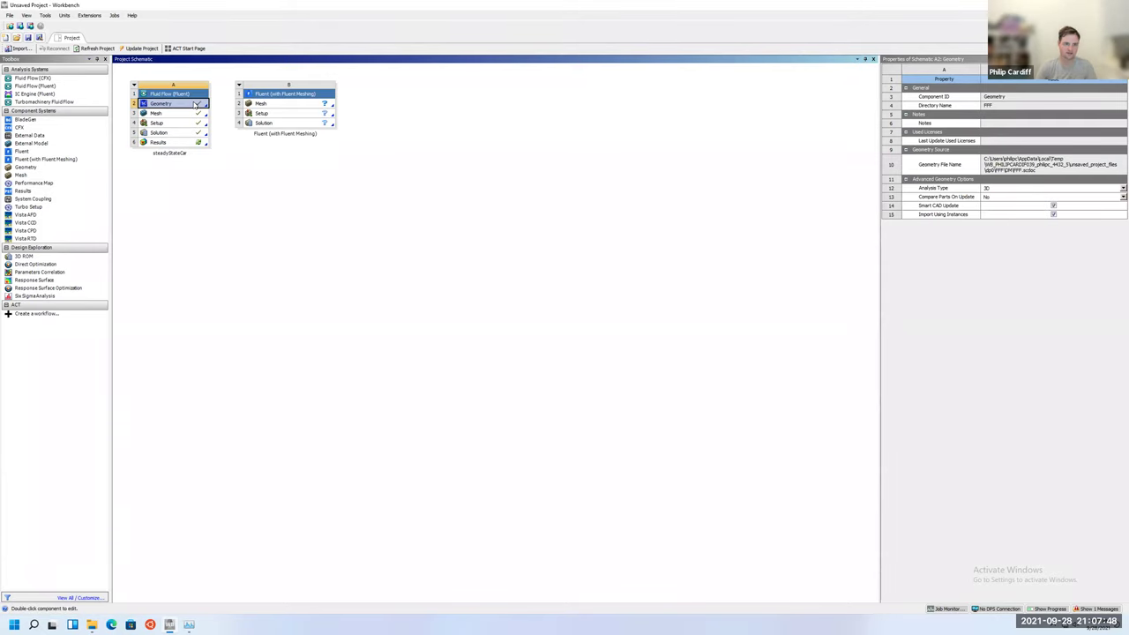
{"action": "left_click_drag", "start_coordinate": [195, 103], "coordinate": [261, 107]}
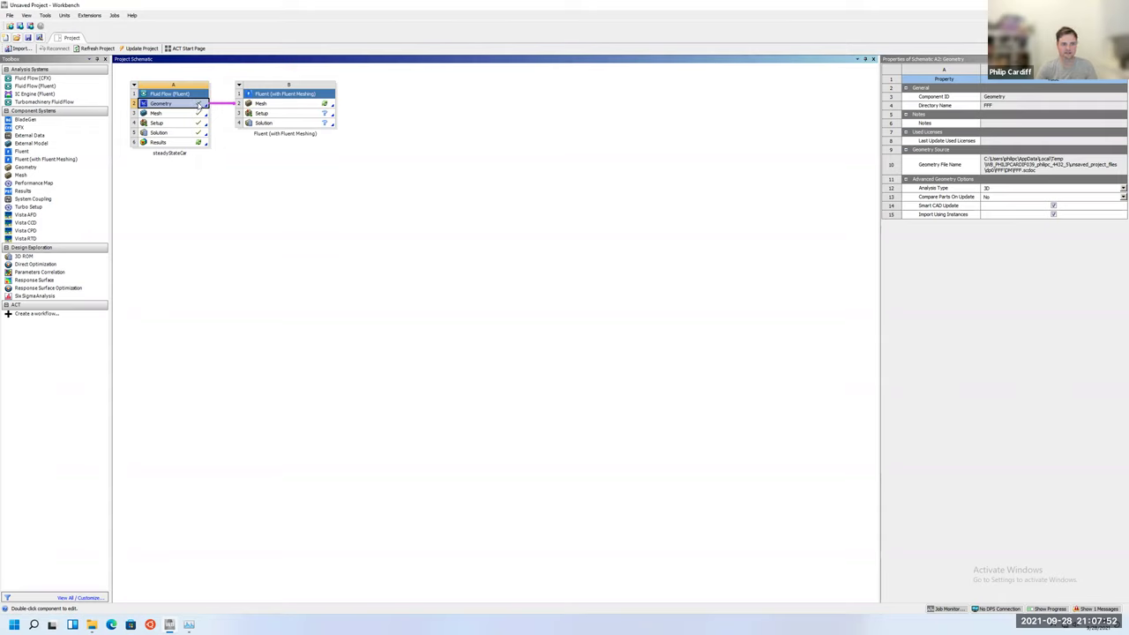
{"action": "left_click", "coordinate": [274, 103]}
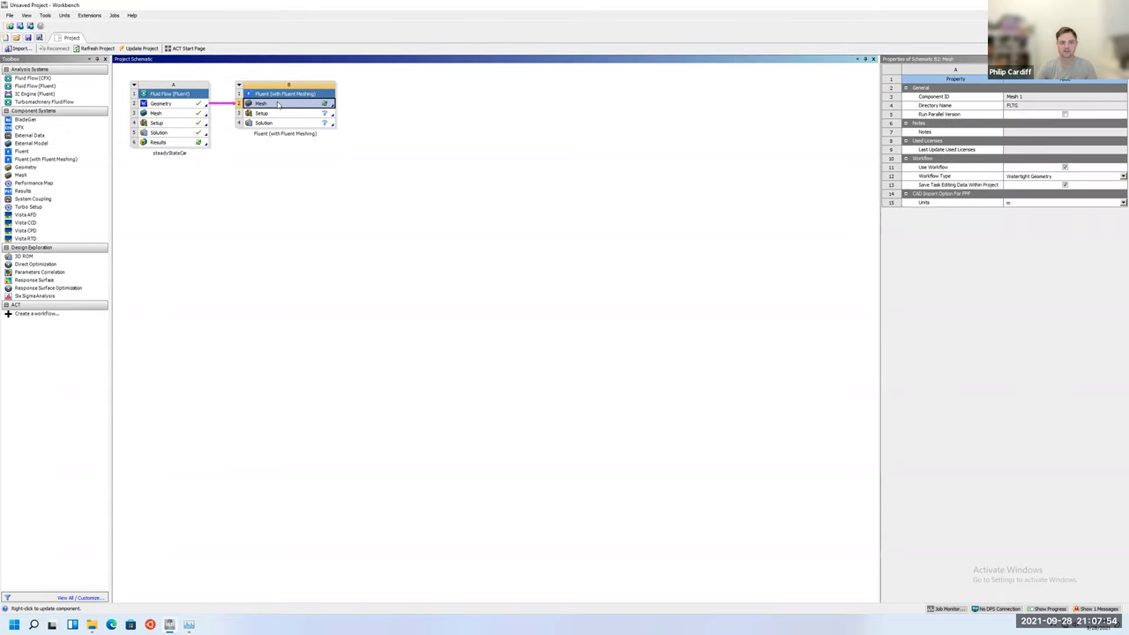
Launch Fluent Meshing from B2 Mesh and import FFF.scdoc in the Watertight Geometry workflow.
{"action": "double_click", "coordinate": [278, 104]}
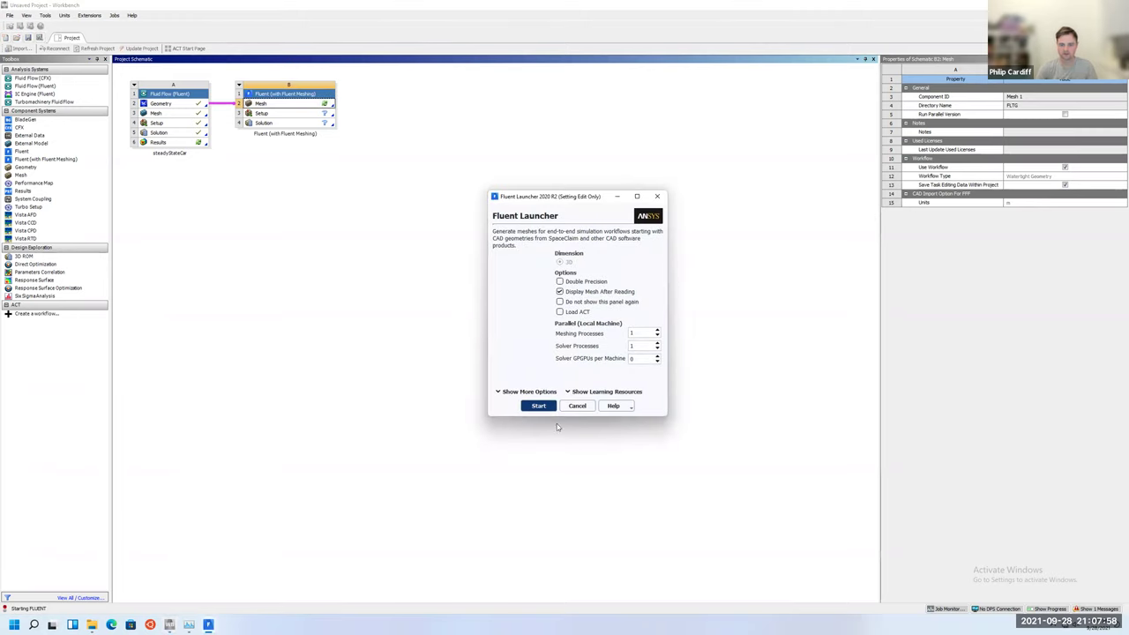
{"action": "left_click", "coordinate": [538, 406]}
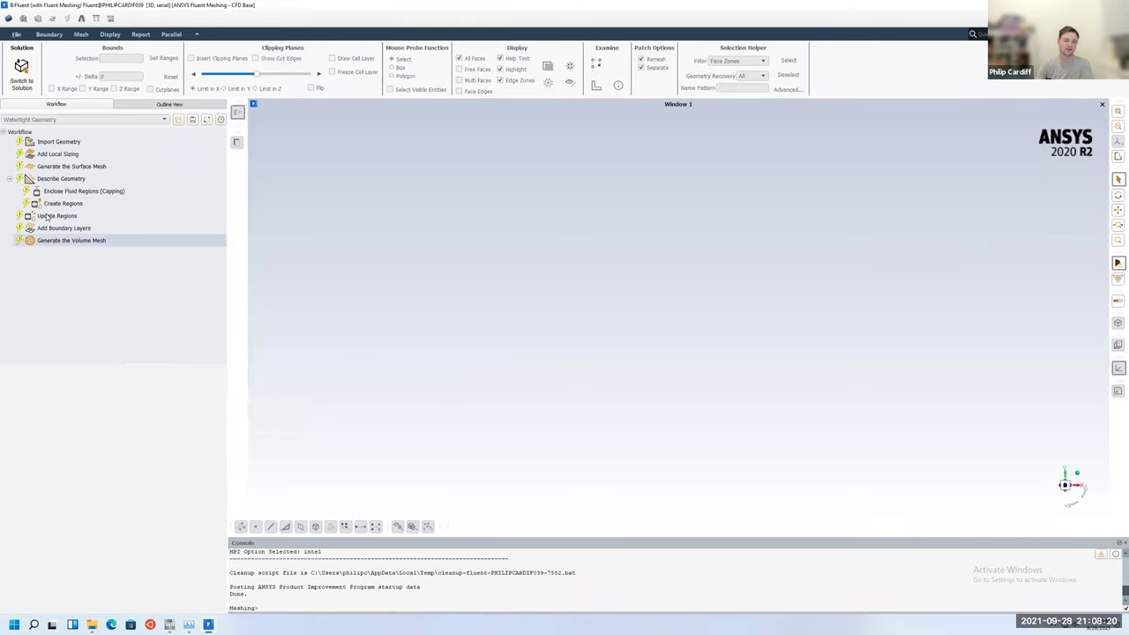
{"action": "left_click", "coordinate": [55, 142]}
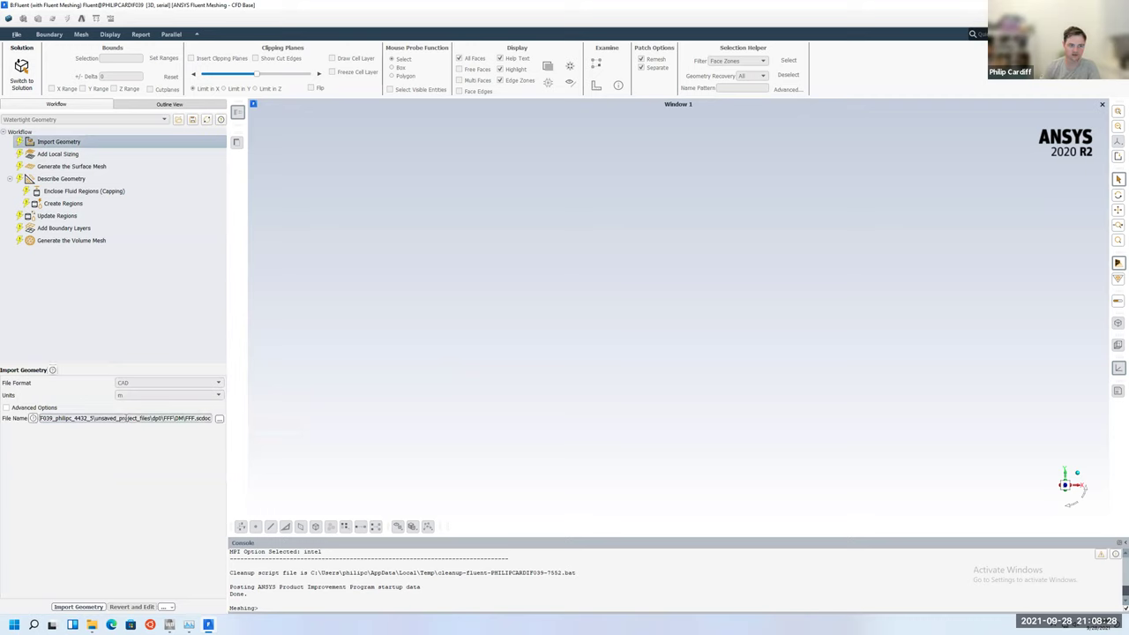
{"action": "left_click", "coordinate": [78, 607]}
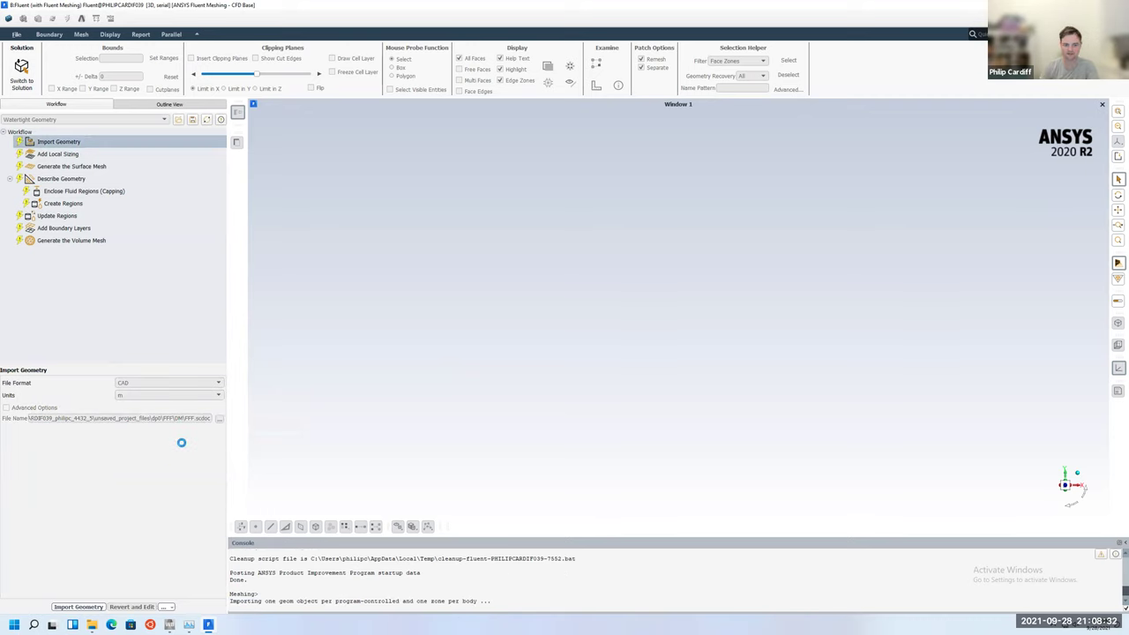